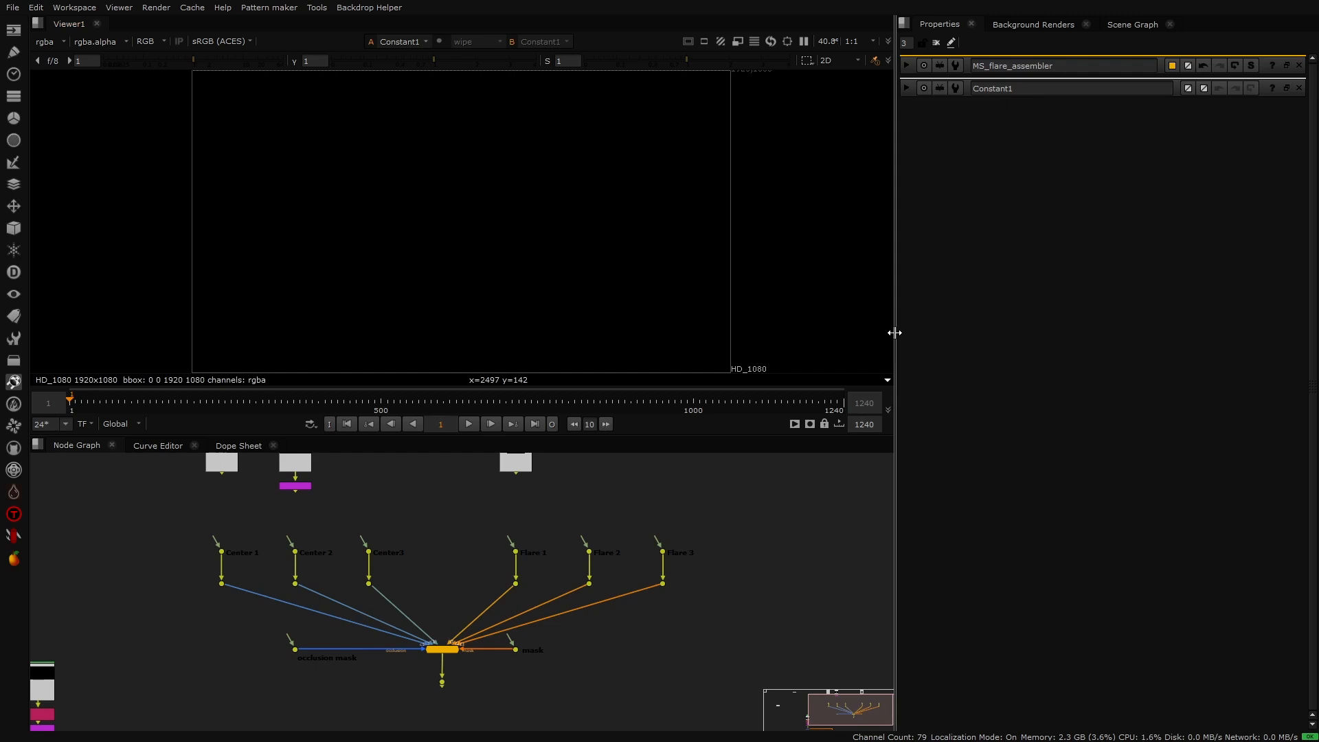
- Open the MS_flare_assembler node's properties and turn off the viewer overlays
{"action": "left_click", "coordinate": [907, 66]}
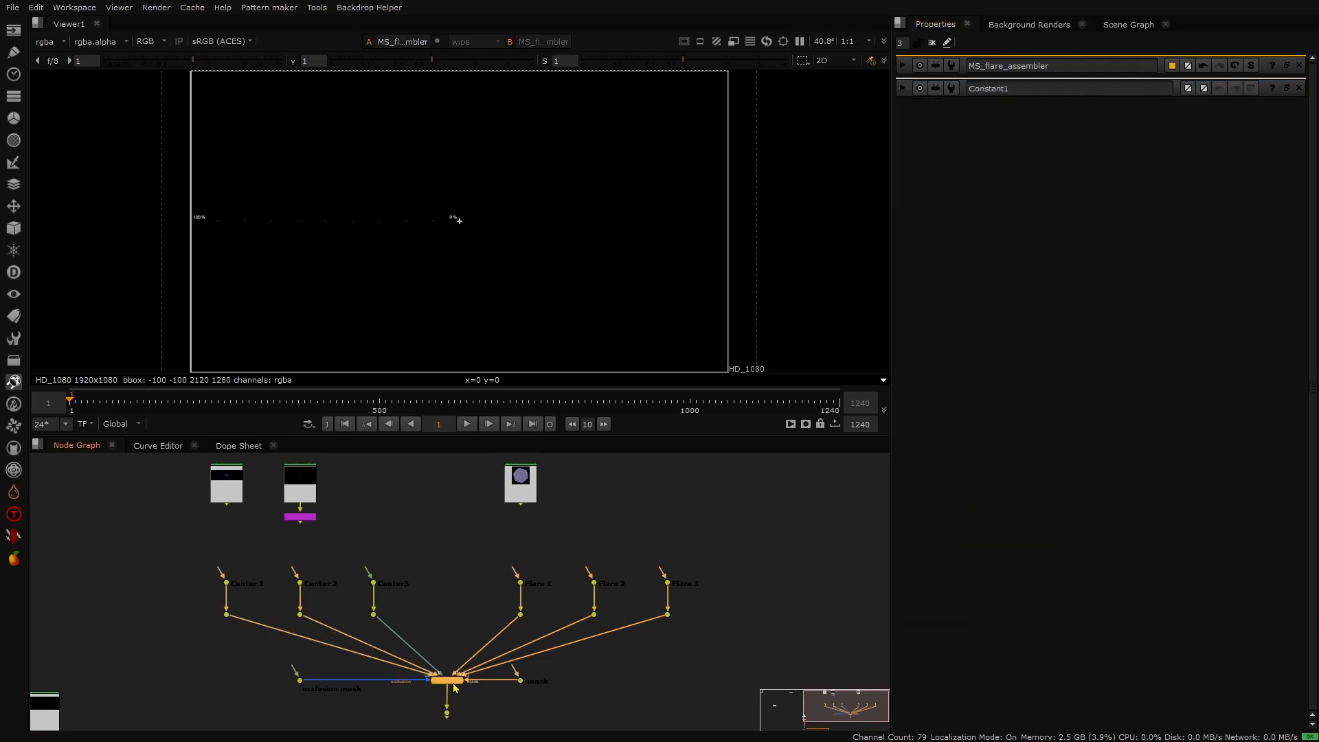
{"action": "double_click", "coordinate": [450, 681]}
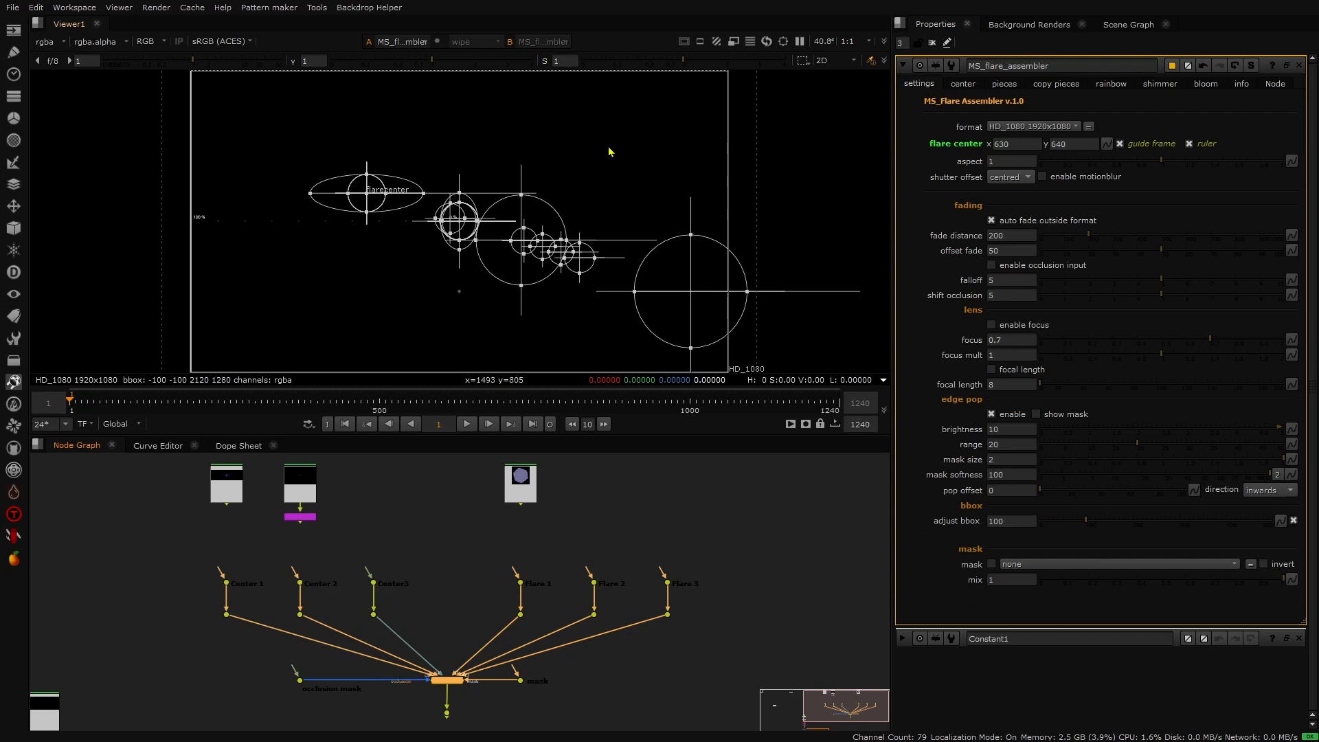
{"action": "key", "text": "o"}
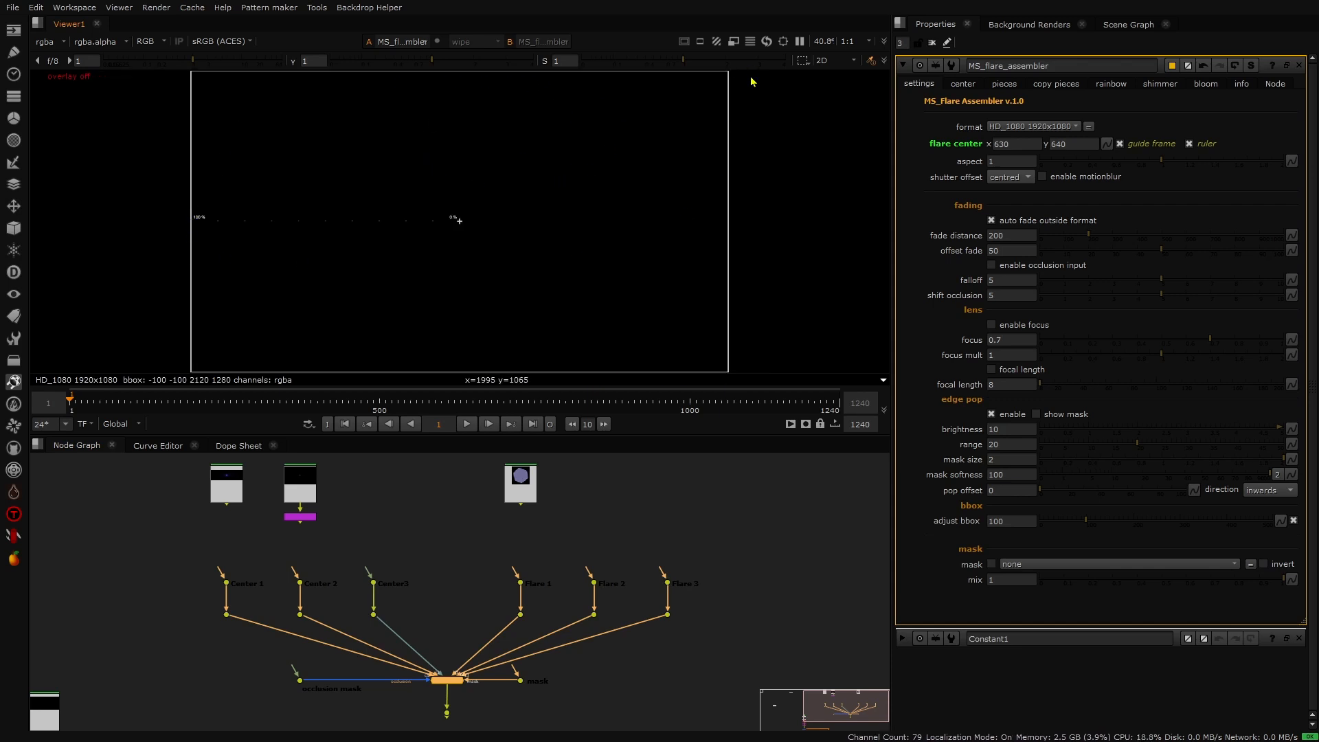
- Toggle the guide frame and ruler overlays off and back on
{"action": "left_click", "coordinate": [1122, 145]}
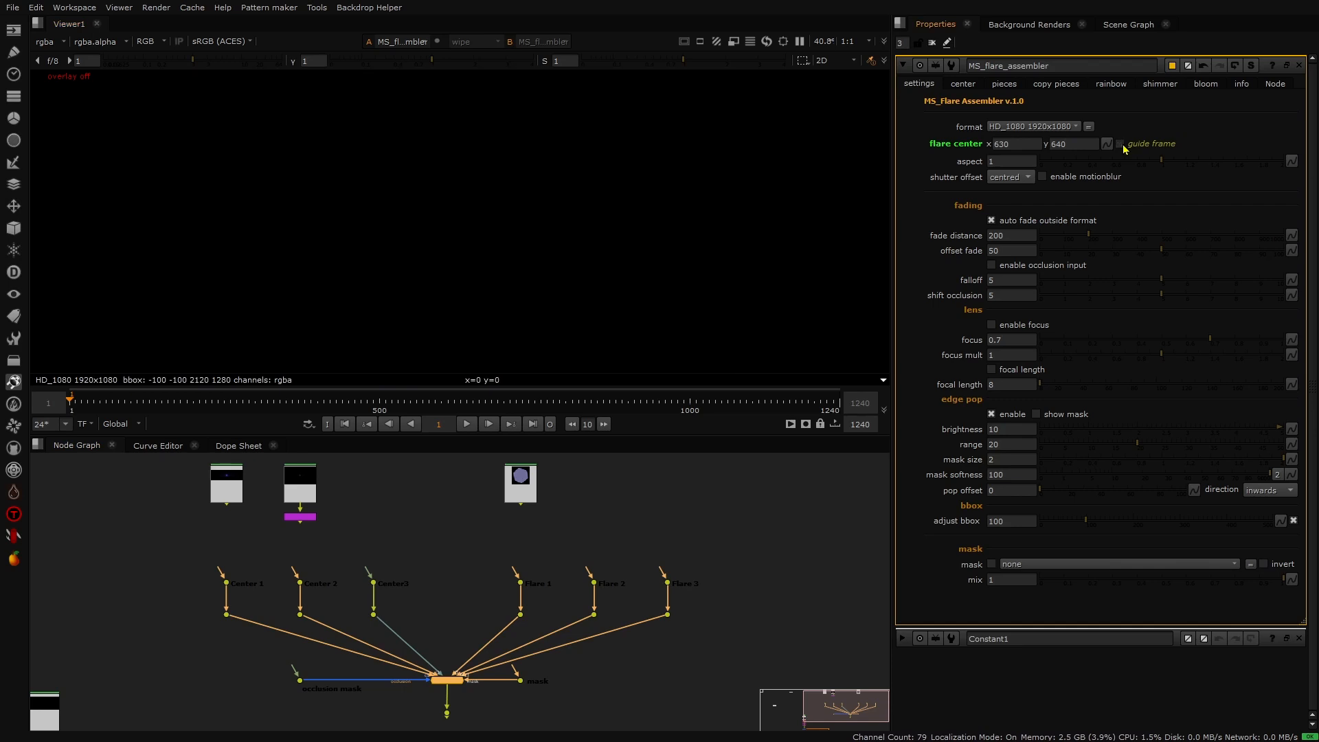
{"action": "left_click", "coordinate": [1122, 145]}
{"action": "left_click", "coordinate": [1122, 145]}
{"action": "left_click", "coordinate": [1121, 144]}
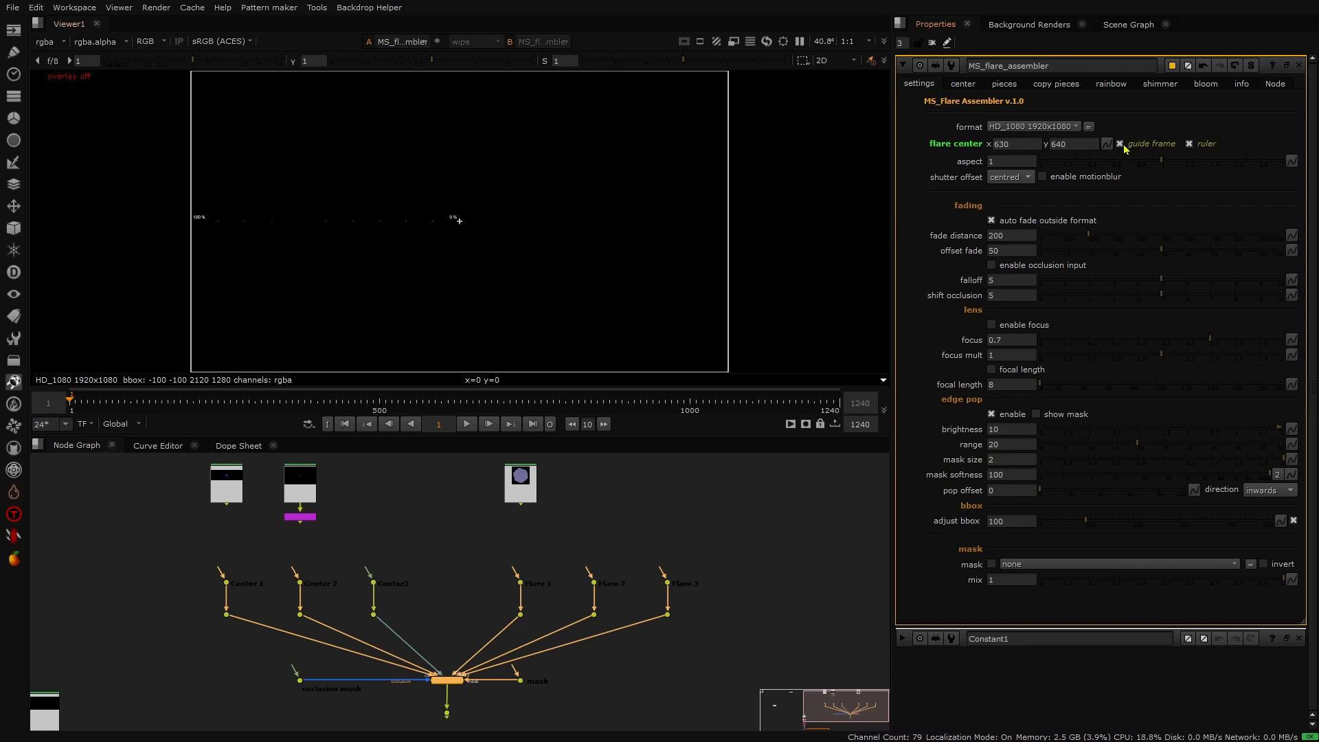
{"action": "left_click", "coordinate": [1196, 145]}
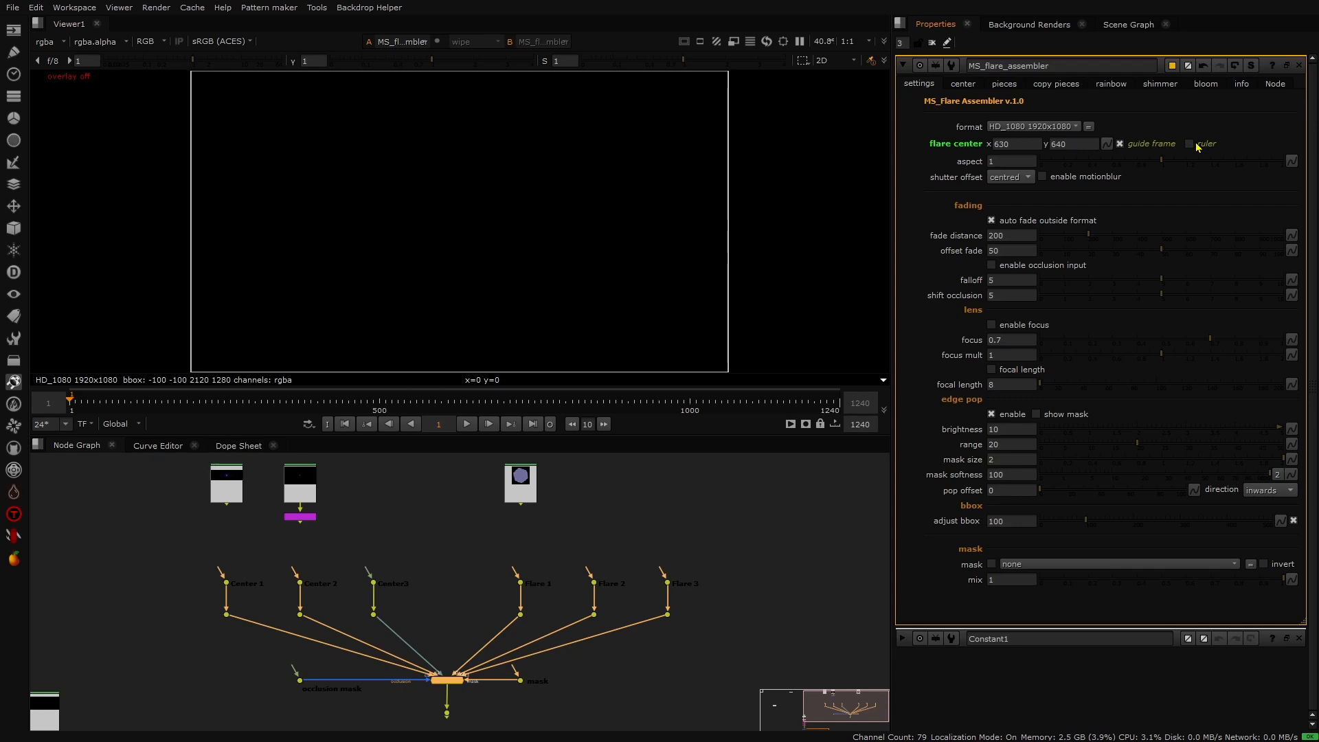
{"action": "left_click", "coordinate": [1196, 145]}
- Connect the Center 1 input to the glow element and the Flare 1, 2 and 3 inputs to the hexagon element
{"action": "left_click_drag", "start_coordinate": [222, 572], "coordinate": [235, 506]}
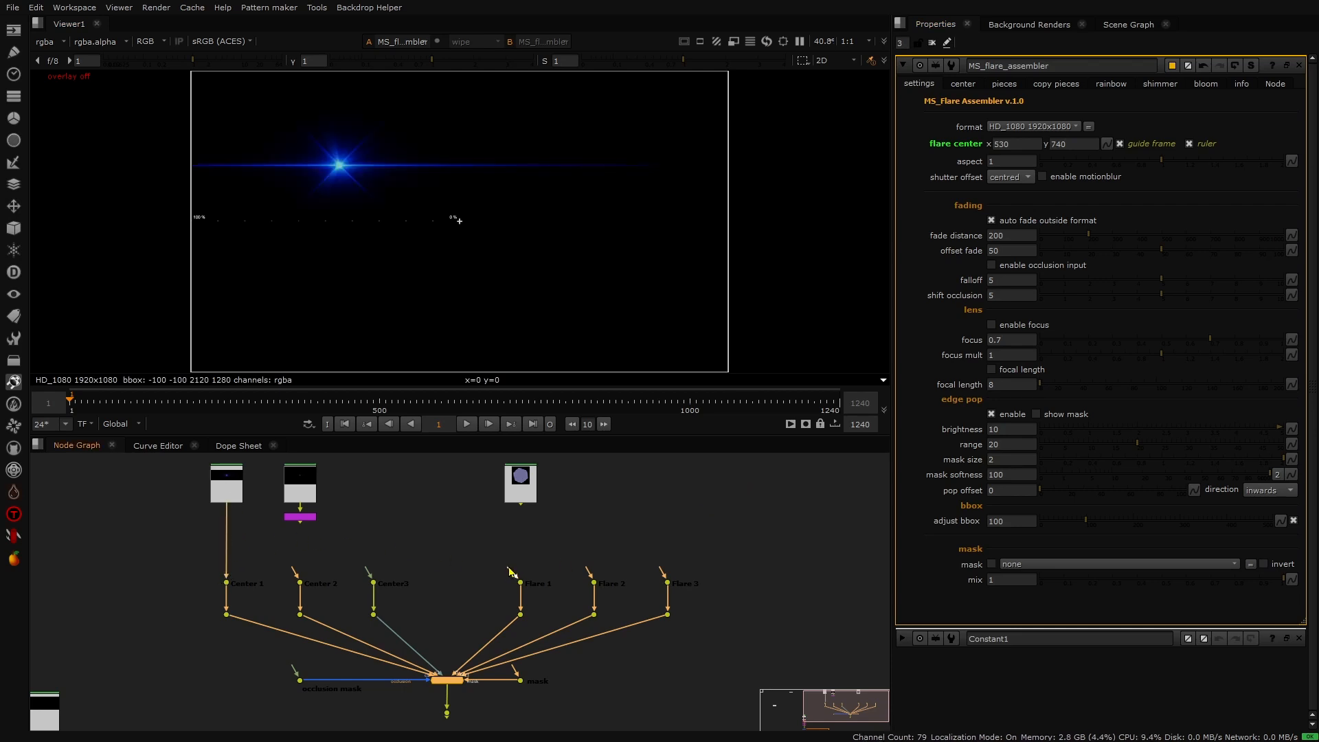
{"action": "left_click_drag", "start_coordinate": [513, 570], "coordinate": [520, 489]}
{"action": "left_click_drag", "start_coordinate": [588, 569], "coordinate": [524, 501]}
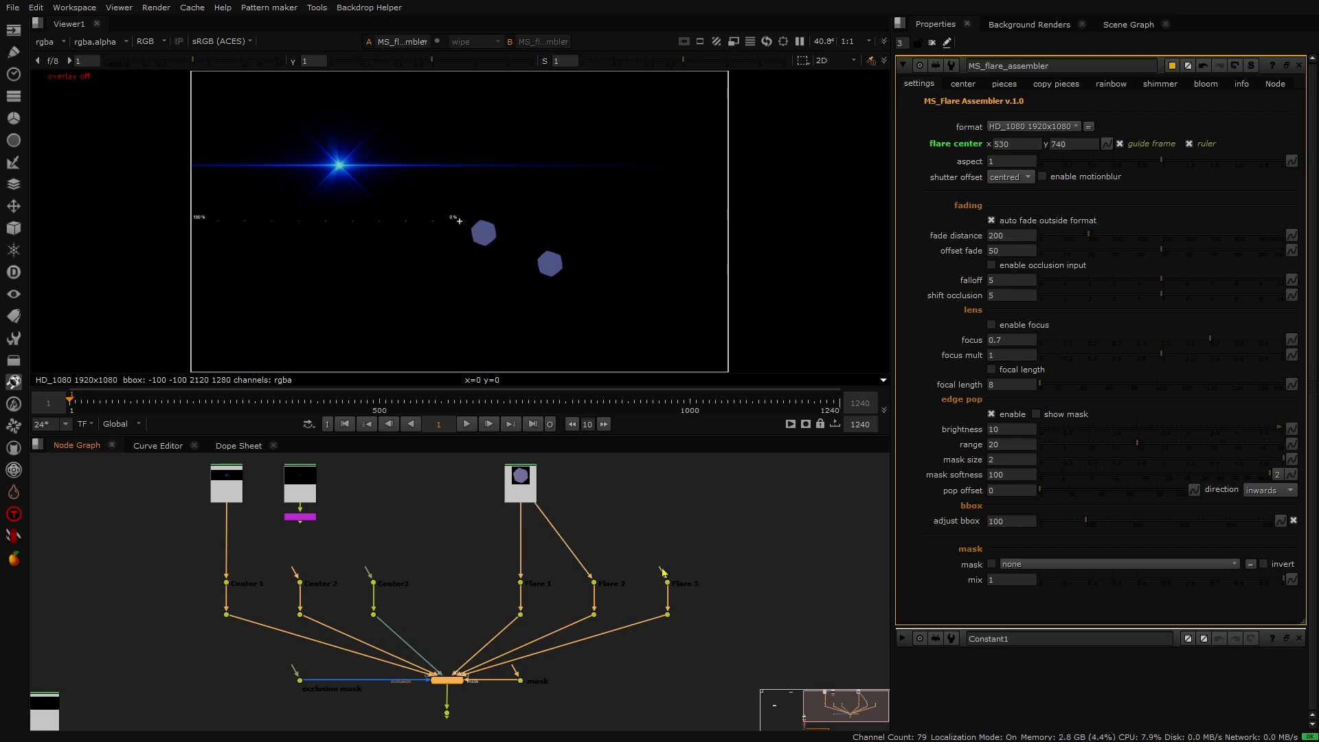
{"action": "left_click_drag", "start_coordinate": [663, 570], "coordinate": [528, 507]}
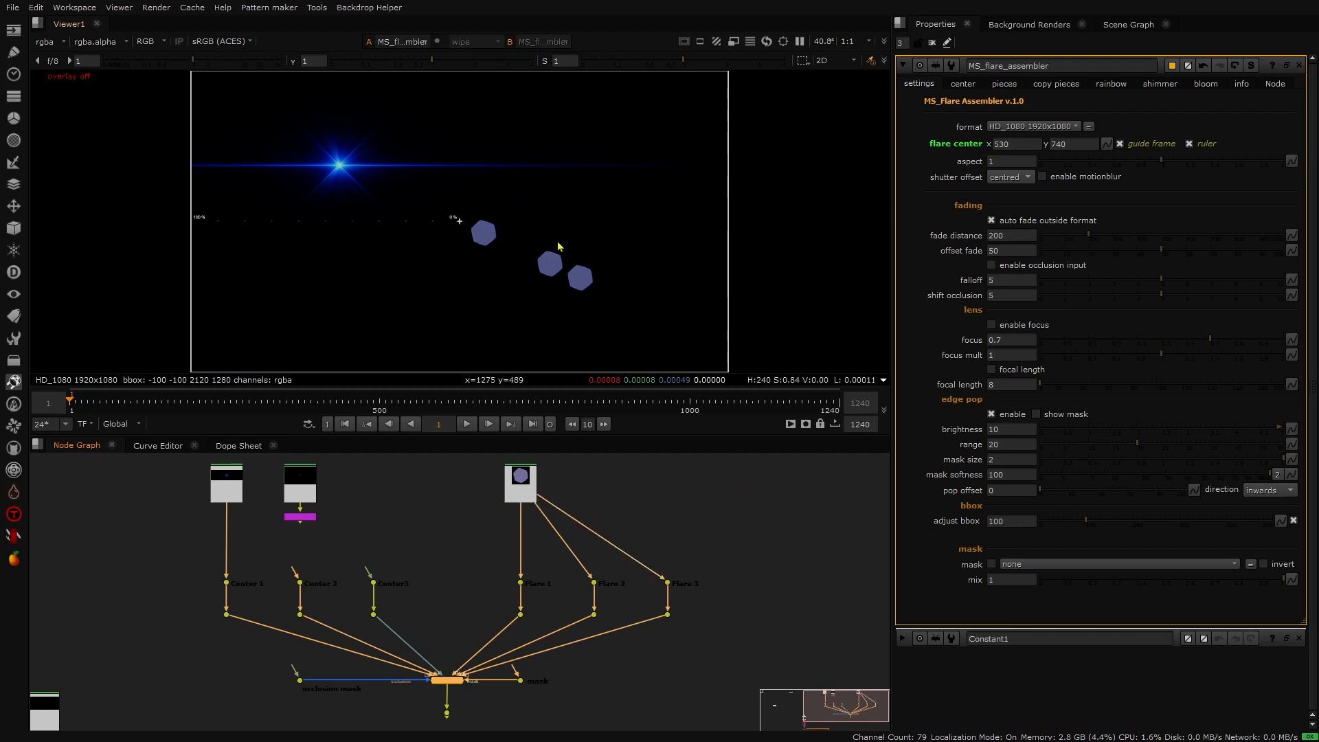
- Nudge the flare center's x value and set it to 0
{"action": "left_click", "coordinate": [995, 143]}
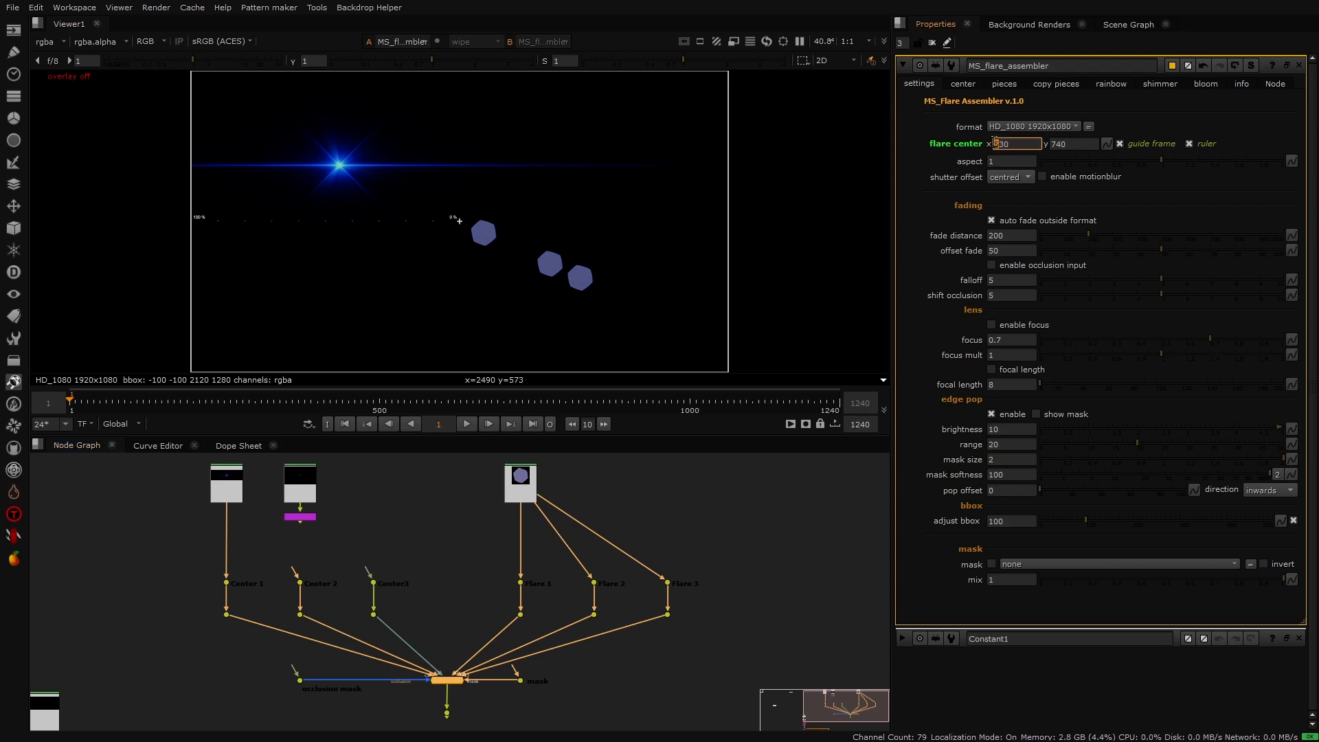
{"action": "key", "text": "Up"}
{"action": "key", "text": "Up"}
{"action": "key", "text": "Up"}
{"action": "key", "text": "Up"}
{"action": "key", "text": "Down"}
{"action": "key", "text": "Down"}
{"action": "key", "text": "Down"}
{"action": "key", "text": "Down"}
{"action": "key", "text": "Down"}
{"action": "key", "text": "Up"}
{"action": "key", "text": "Up"}
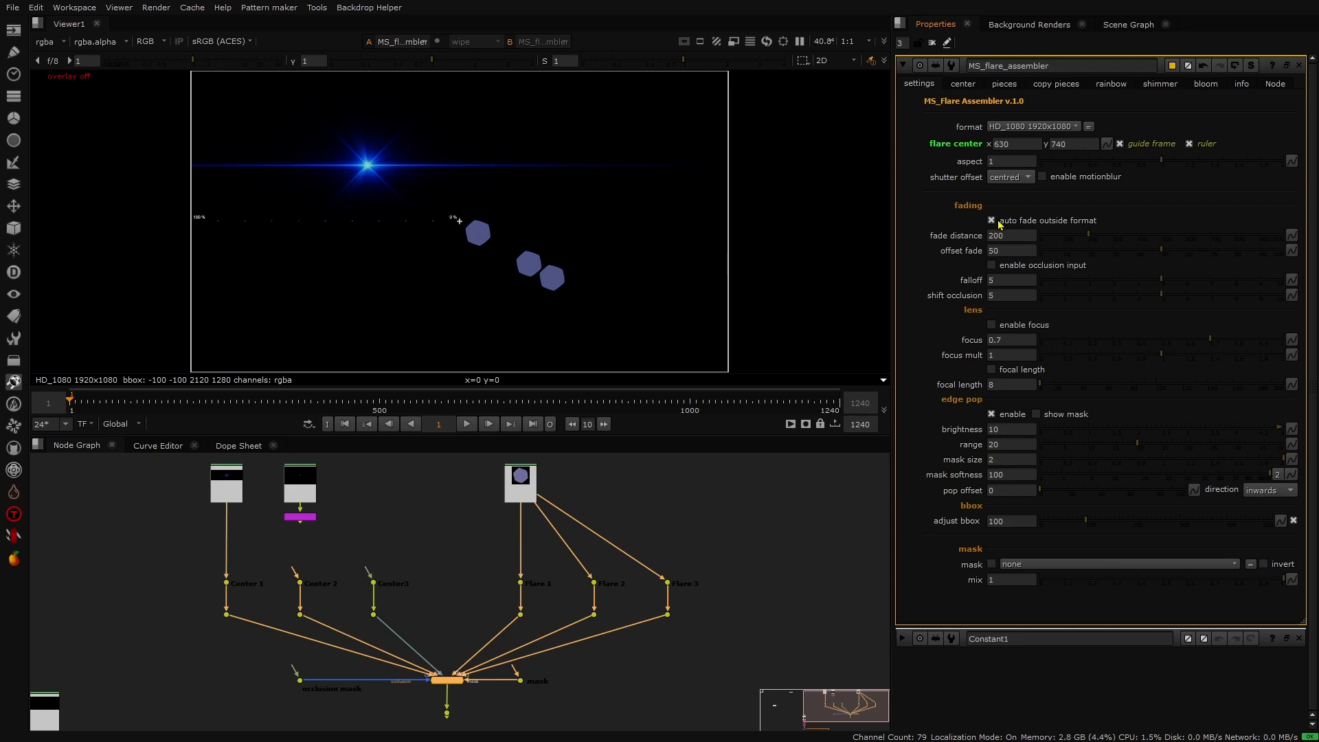
{"action": "left_click", "coordinate": [993, 144]}
{"action": "type", "text": "0"}
{"action": "key", "text": "Return"}
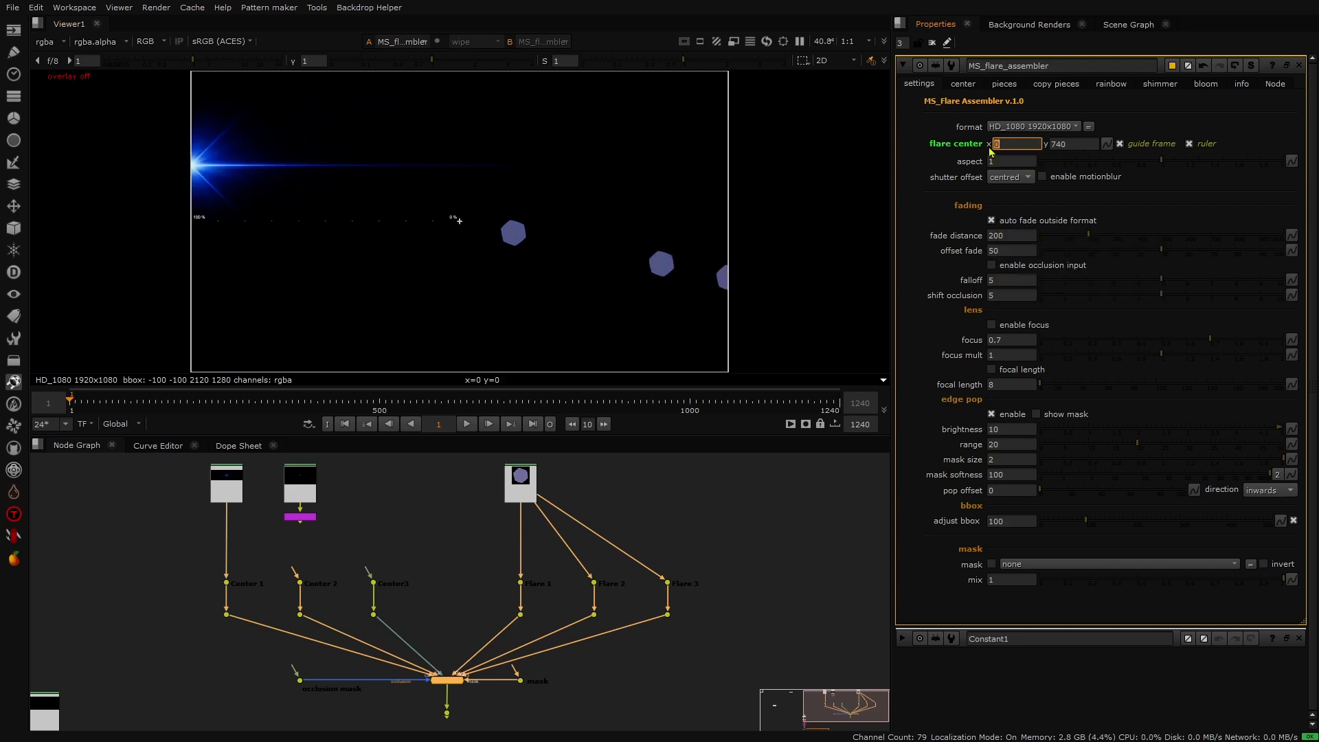
- Set the offset fade to 0
{"action": "left_click", "coordinate": [1007, 250]}
{"action": "type", "text": "0"}
{"action": "key", "text": "Return"}
- Lower the flare center's x position stepwise past the left edge of the frame
{"action": "left_click", "coordinate": [1004, 235]}
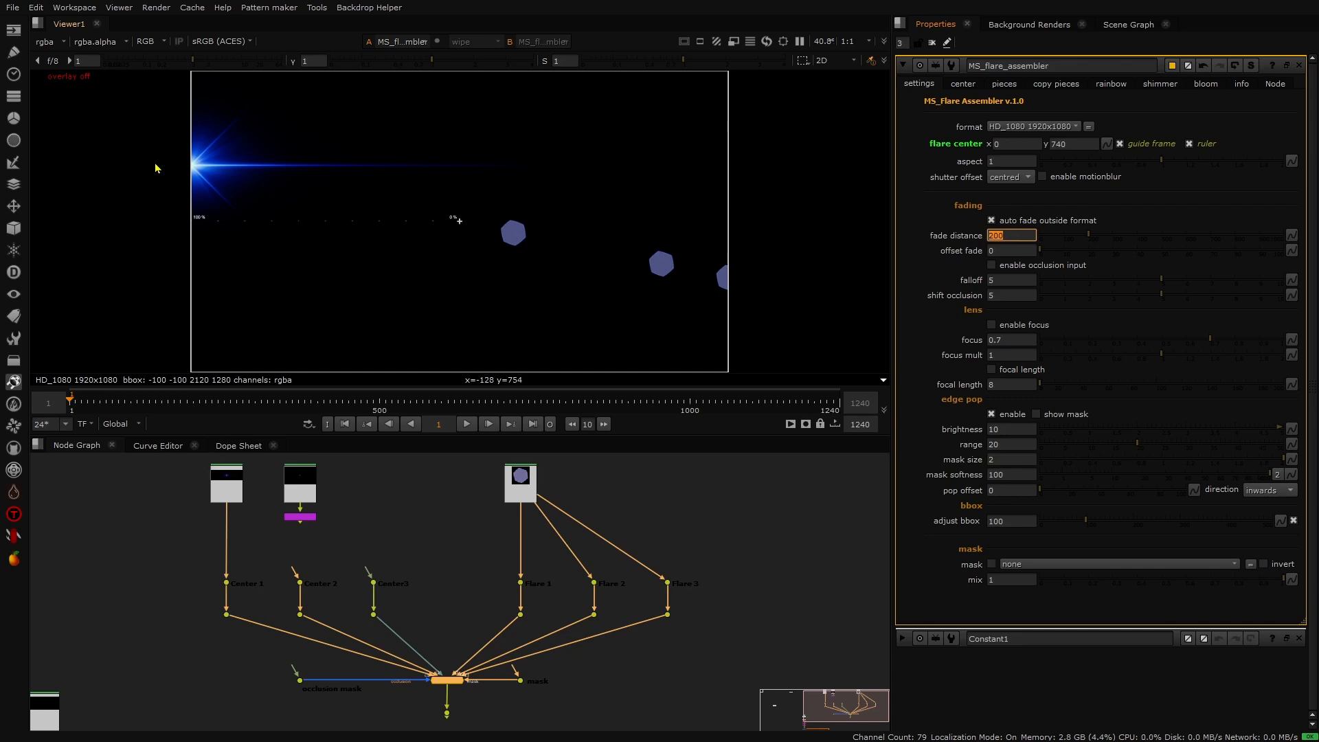
{"action": "left_click", "coordinate": [1008, 145]}
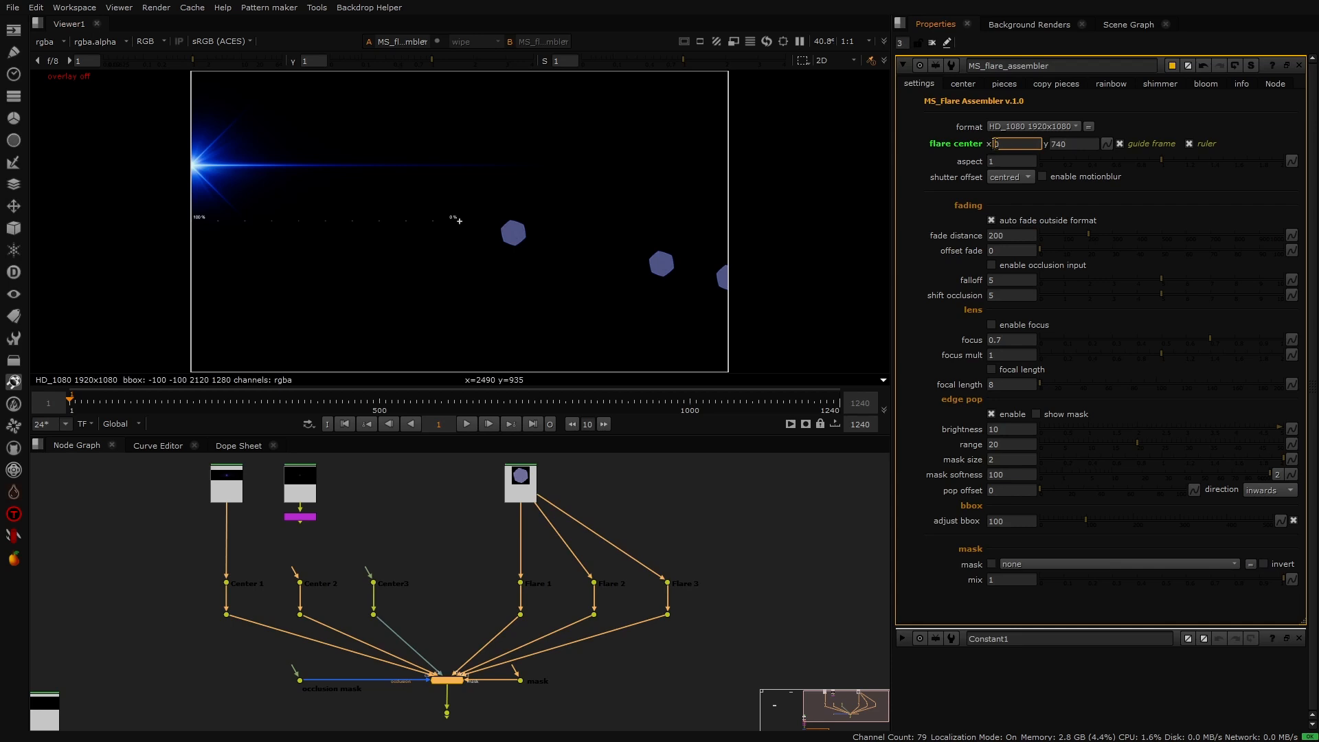
{"action": "key", "text": "Down"}
{"action": "key", "text": "Down"}
{"action": "key", "text": "Down"}
{"action": "key", "text": "Down"}
{"action": "key", "text": "Down"}
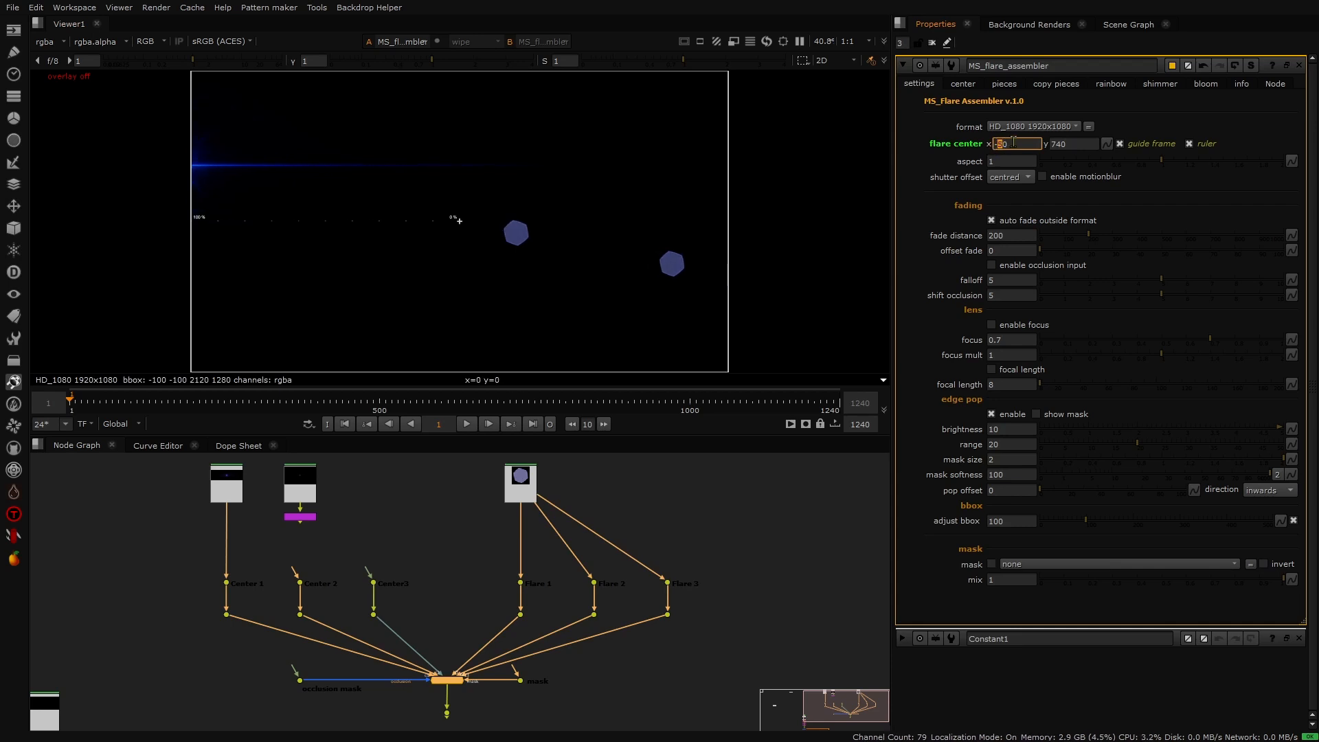
{"action": "key", "text": "Down"}
{"action": "key", "text": "Down"}
{"action": "key", "text": "Down"}
{"action": "key", "text": "Down"}
{"action": "key", "text": "Down"}
{"action": "key", "text": "Down"}
{"action": "key", "text": "Down"}
{"action": "key", "text": "Down"}
{"action": "key", "text": "Down"}
{"action": "key", "text": "Down"}
{"action": "key", "text": "Down"}
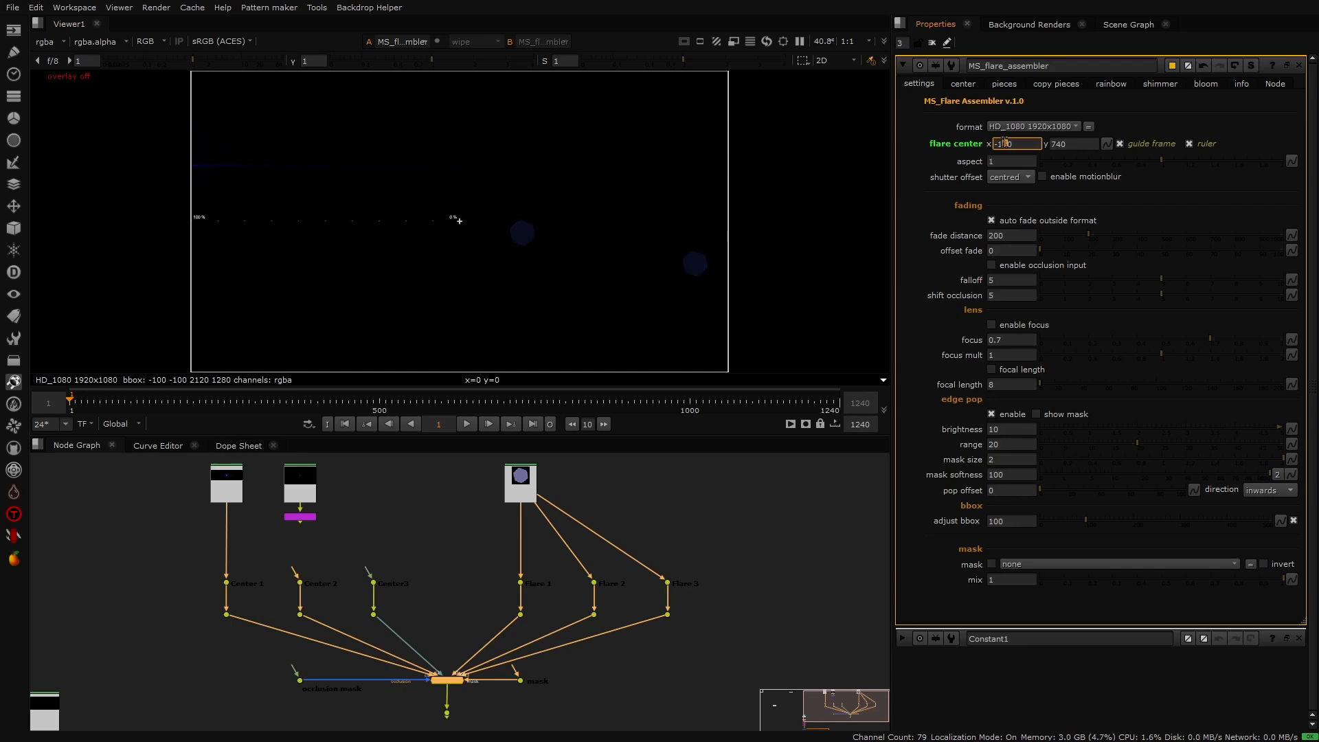
- Raise the fade distance to 300
{"action": "left_click", "coordinate": [991, 234]}
{"action": "key", "text": "Up"}
- Adjust the flare center's x position to -120
{"action": "left_click", "coordinate": [1003, 144]}
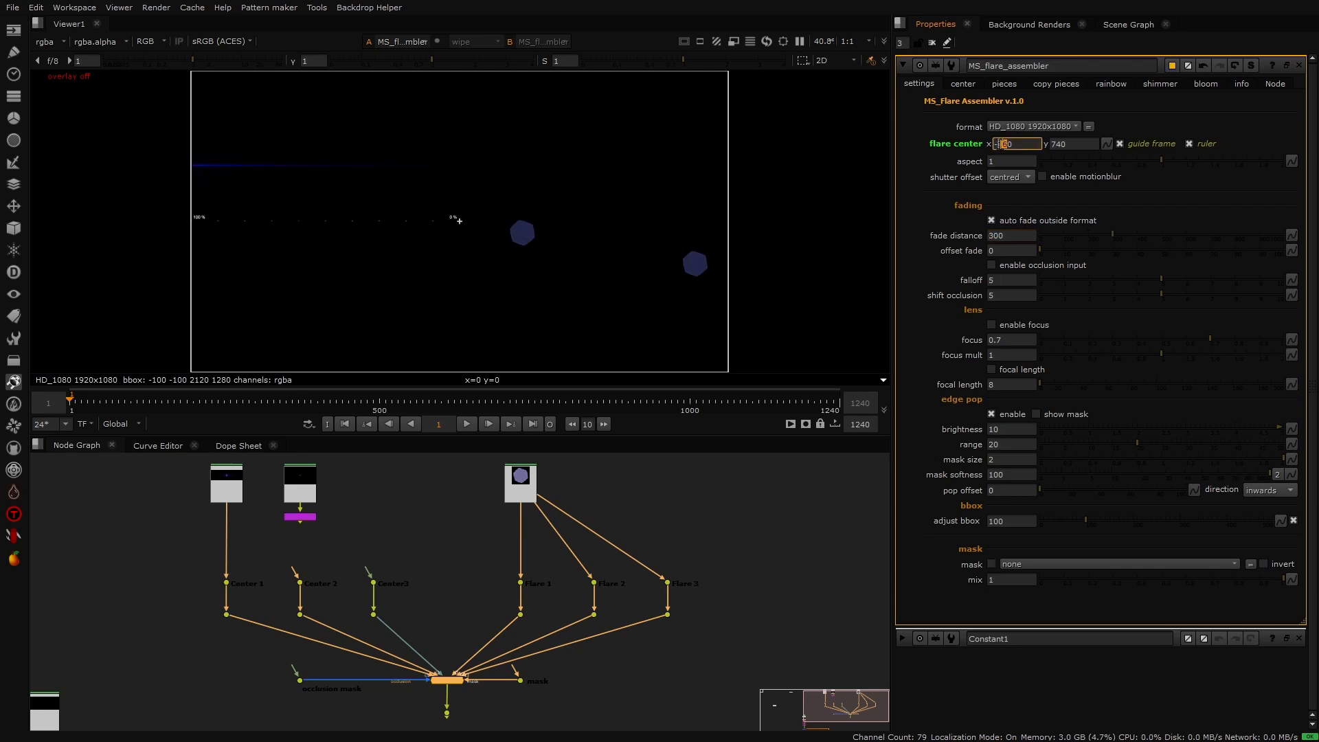
{"action": "key", "text": "Down"}
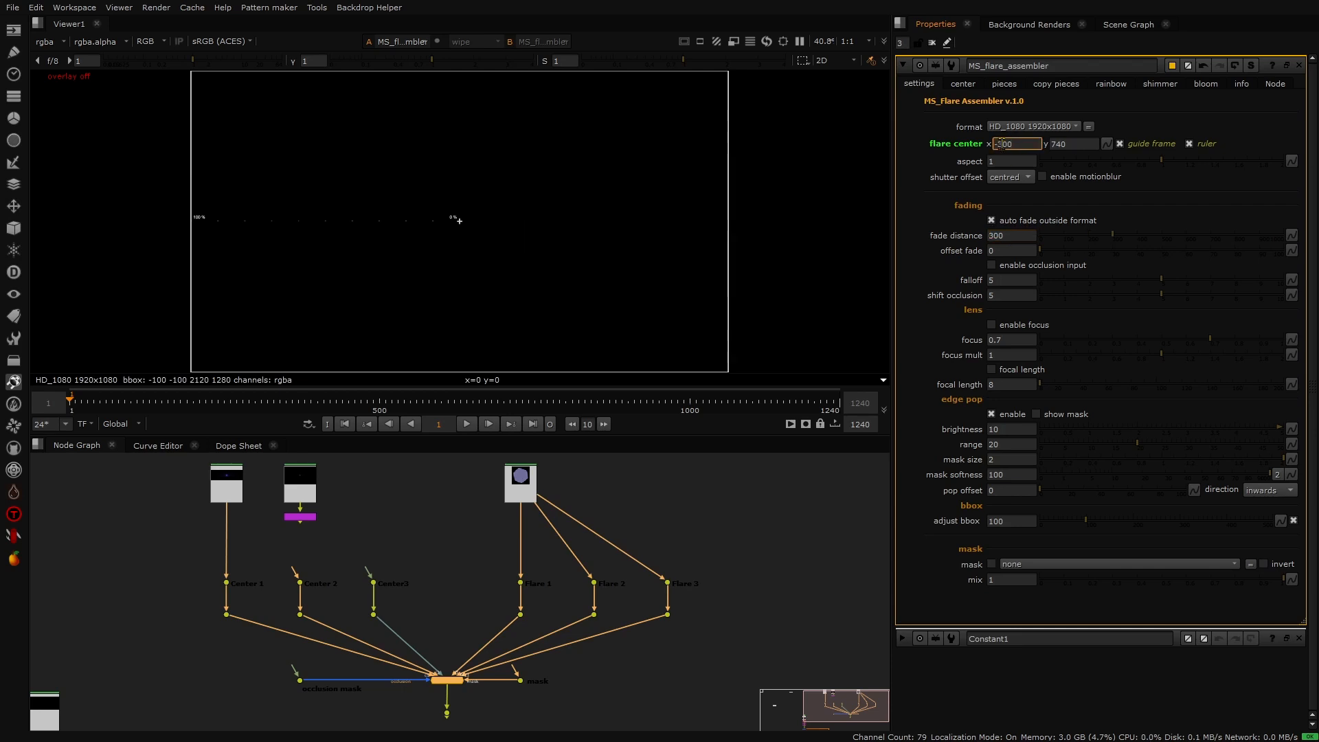
{"action": "key", "text": "Up"}
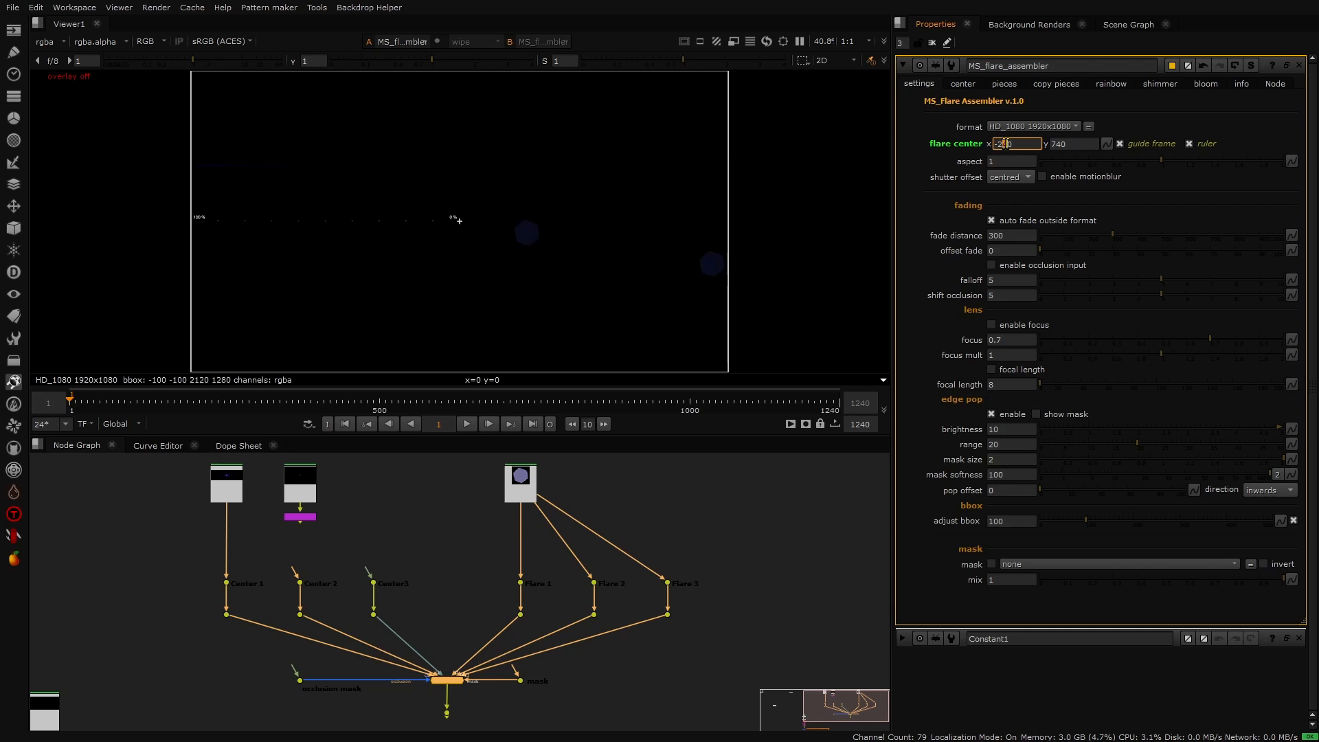
{"action": "key", "text": "Up"}
{"action": "key", "text": "Up"}
{"action": "key", "text": "Up"}
{"action": "key", "text": "Up"}
{"action": "key", "text": "Up"}
{"action": "key", "text": "Up"}
{"action": "key", "text": "Up"}
{"action": "key", "text": "Up"}
{"action": "key", "text": "Up"}
{"action": "key", "text": "Up"}
{"action": "key", "text": "Up"}
{"action": "key", "text": "Up"}
{"action": "key", "text": "Up"}
{"action": "key", "text": "Up"}
{"action": "key", "text": "Up"}
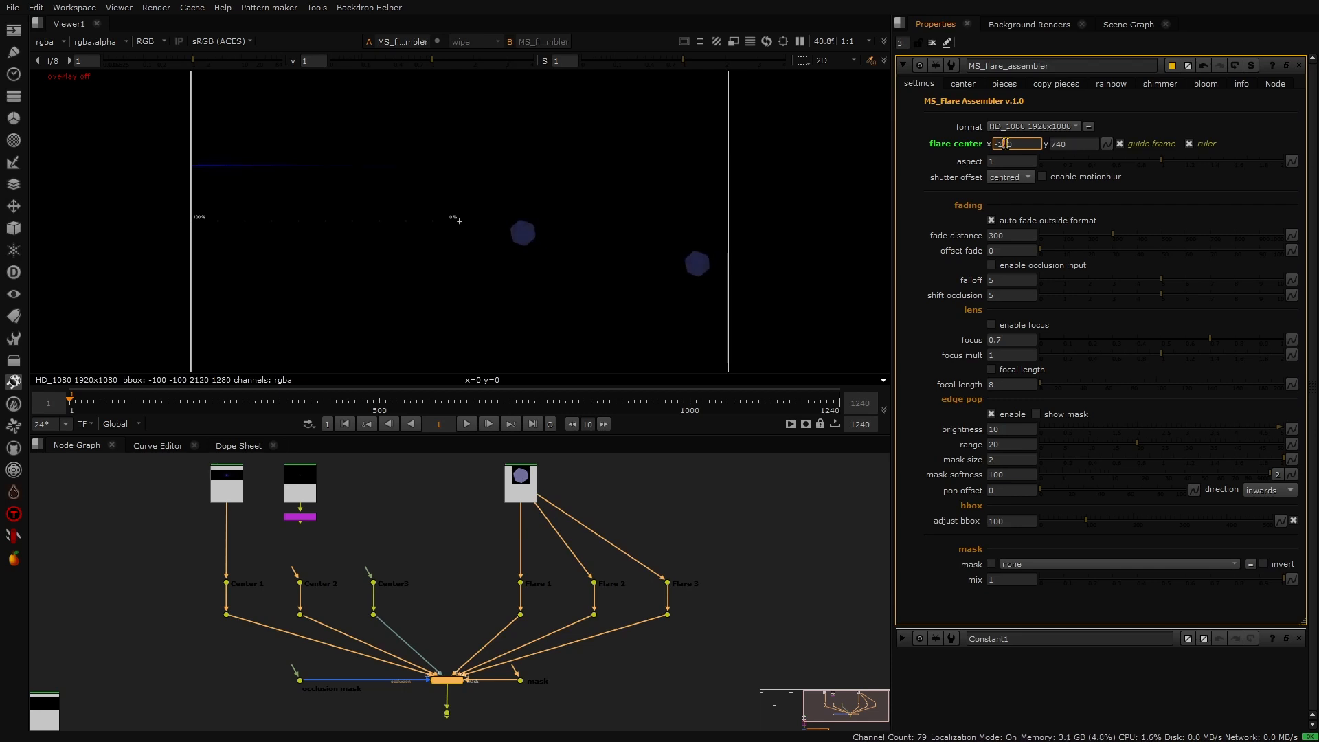
{"action": "left_click", "coordinate": [943, 201]}
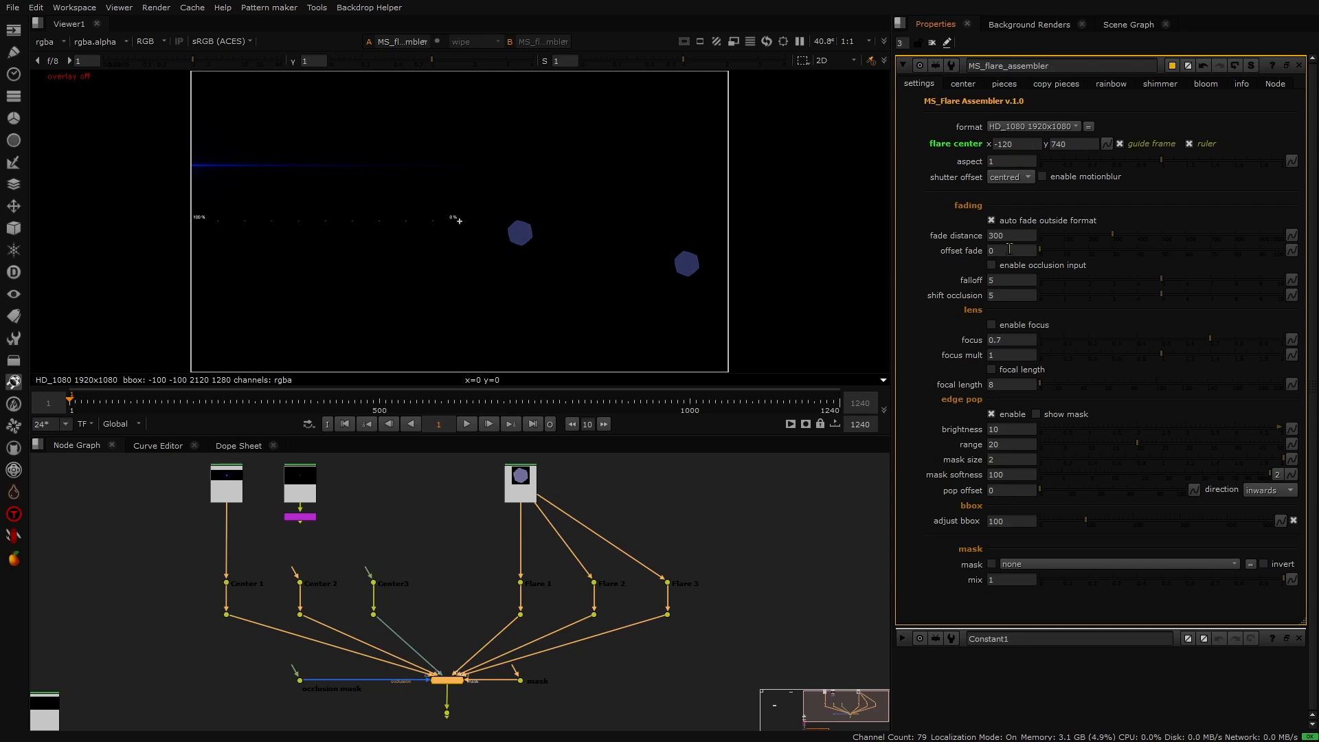
- Reduce the fade distance to 200 and set the flare center's x position to 200
{"action": "left_click", "coordinate": [992, 235]}
{"action": "key", "text": "Down"}
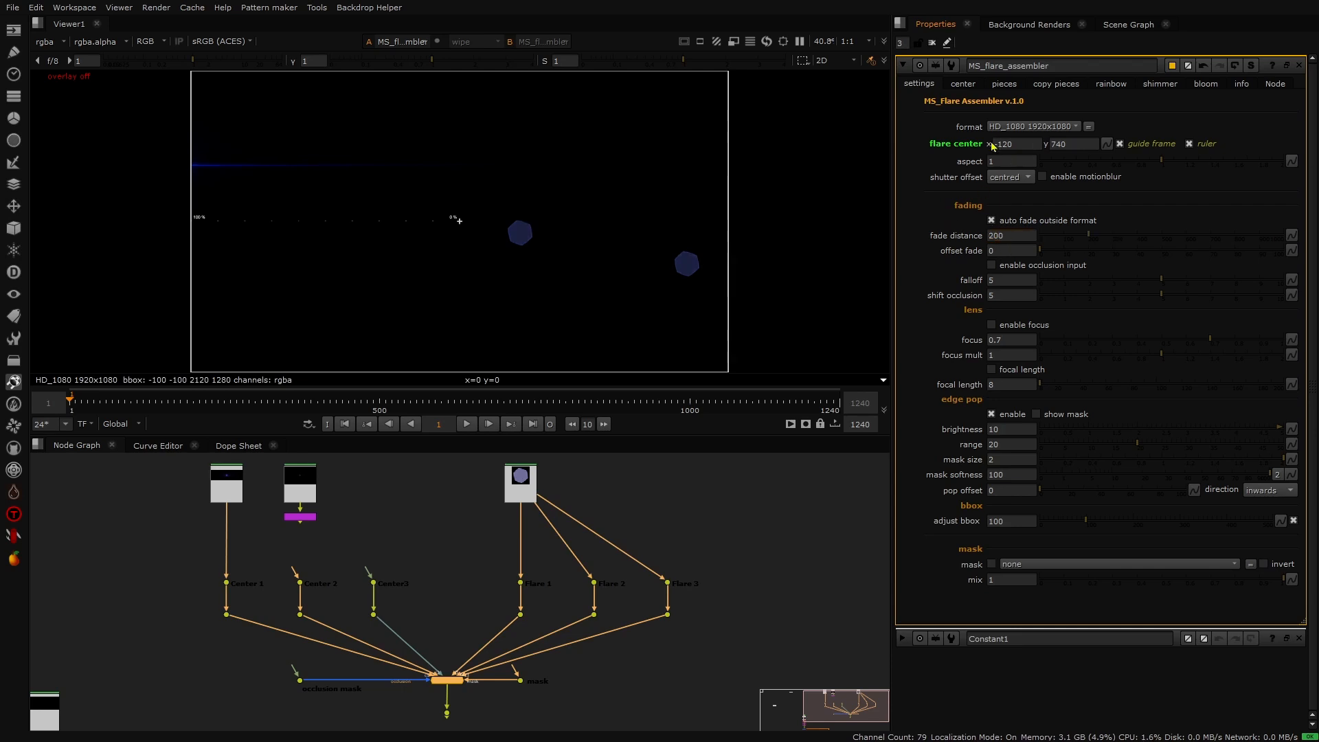
{"action": "left_click_drag", "start_coordinate": [1020, 144], "coordinate": [982, 153]}
{"action": "type", "text": "2"}
{"action": "key", "text": "Return"}
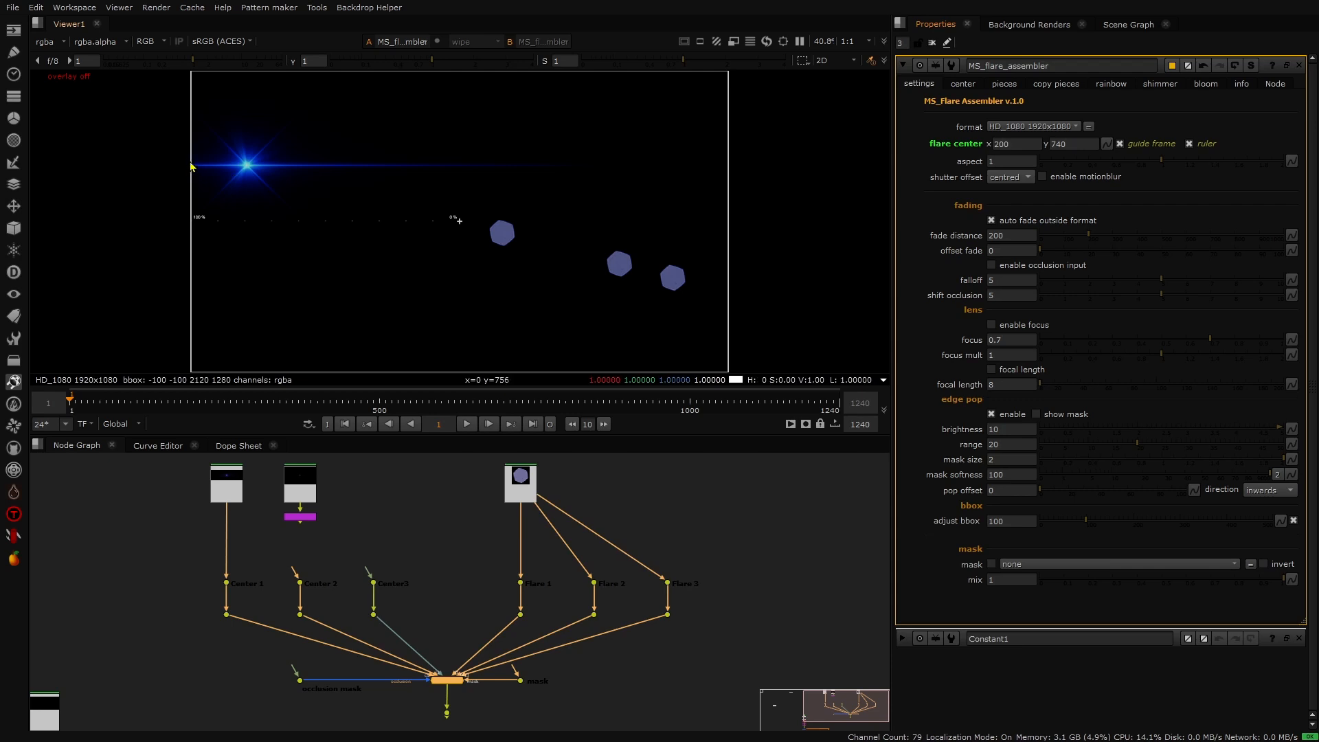
- Set the offset fade to 20 and the flare center's x position to -20
{"action": "left_click", "coordinate": [998, 250]}
{"action": "key", "text": "Return"}
{"action": "left_click", "coordinate": [1006, 141]}
{"action": "type", "text": "-"}
{"action": "key", "text": "Return"}
{"action": "left_click", "coordinate": [954, 154]}
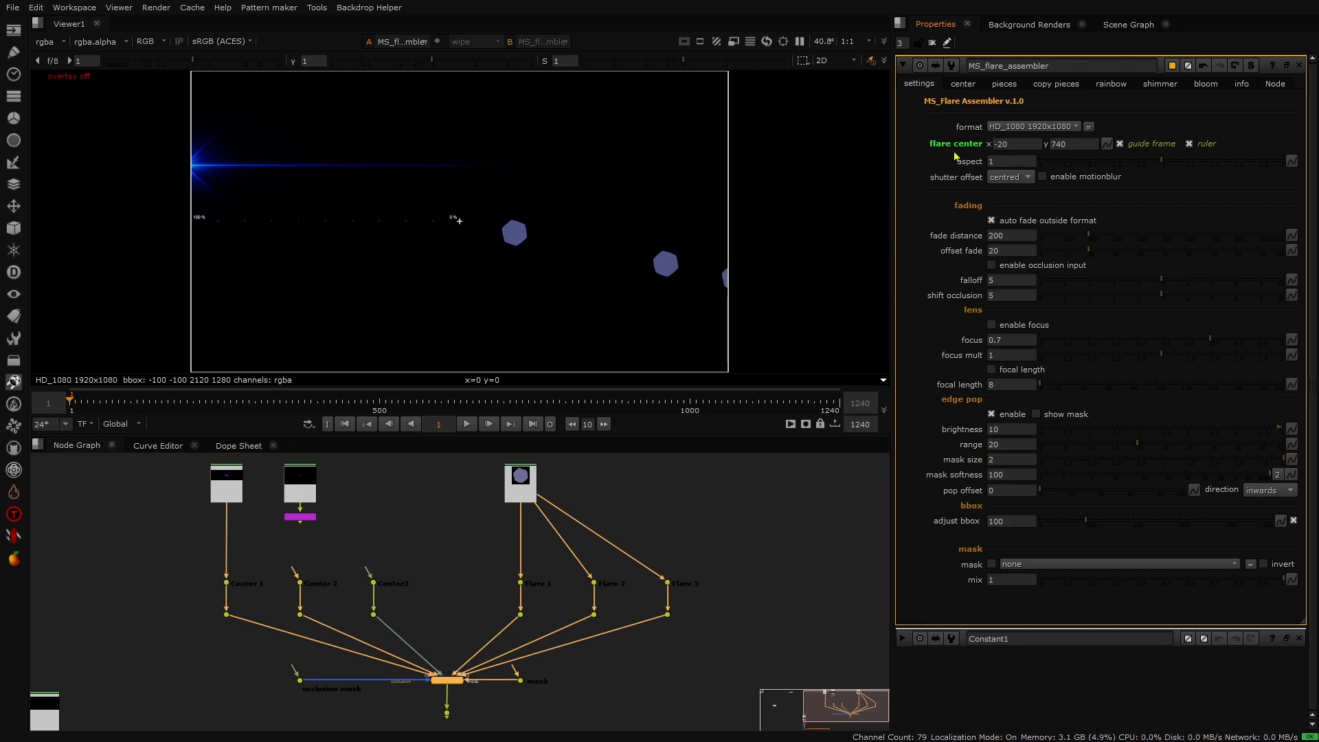
{"action": "left_click", "coordinate": [999, 143]}
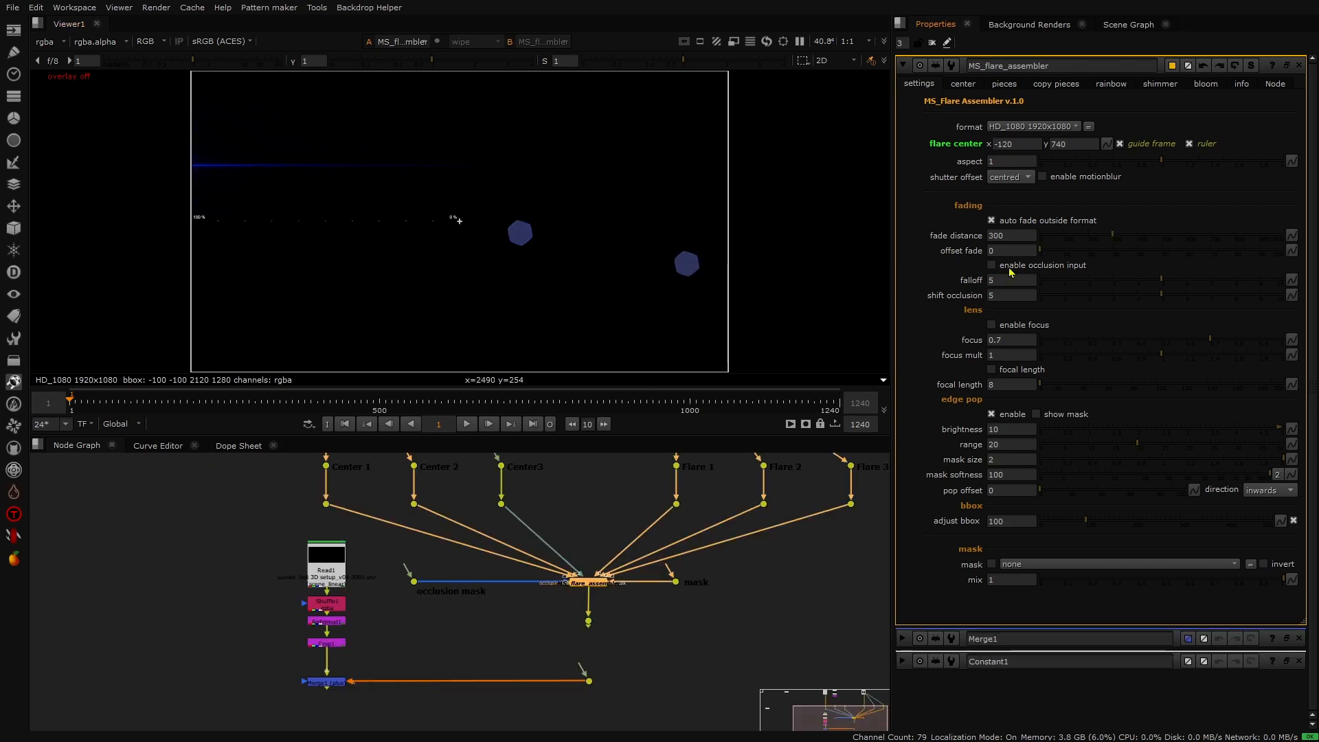
- View the Crop node in the viewer and go to frame 242
{"action": "mouse_move", "coordinate": [1012, 269]}
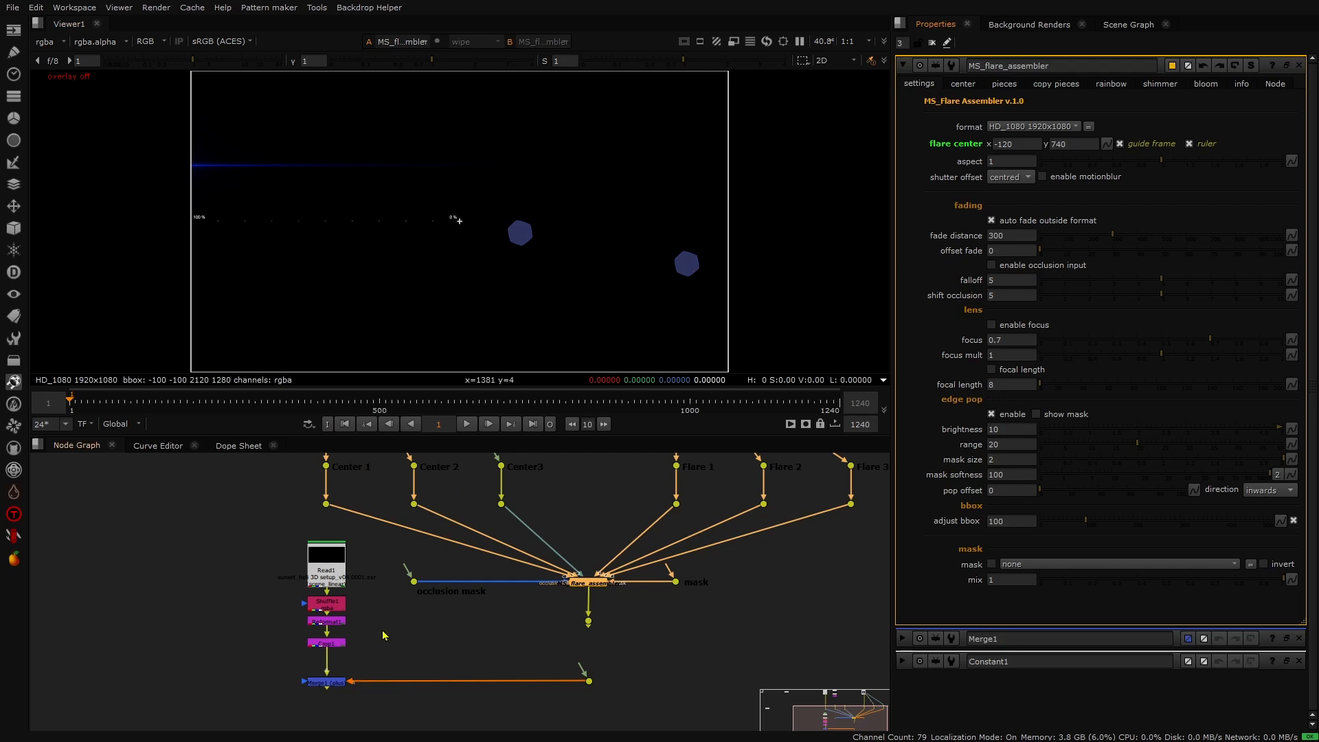
{"action": "left_click", "coordinate": [320, 644]}
{"action": "key", "text": "1"}
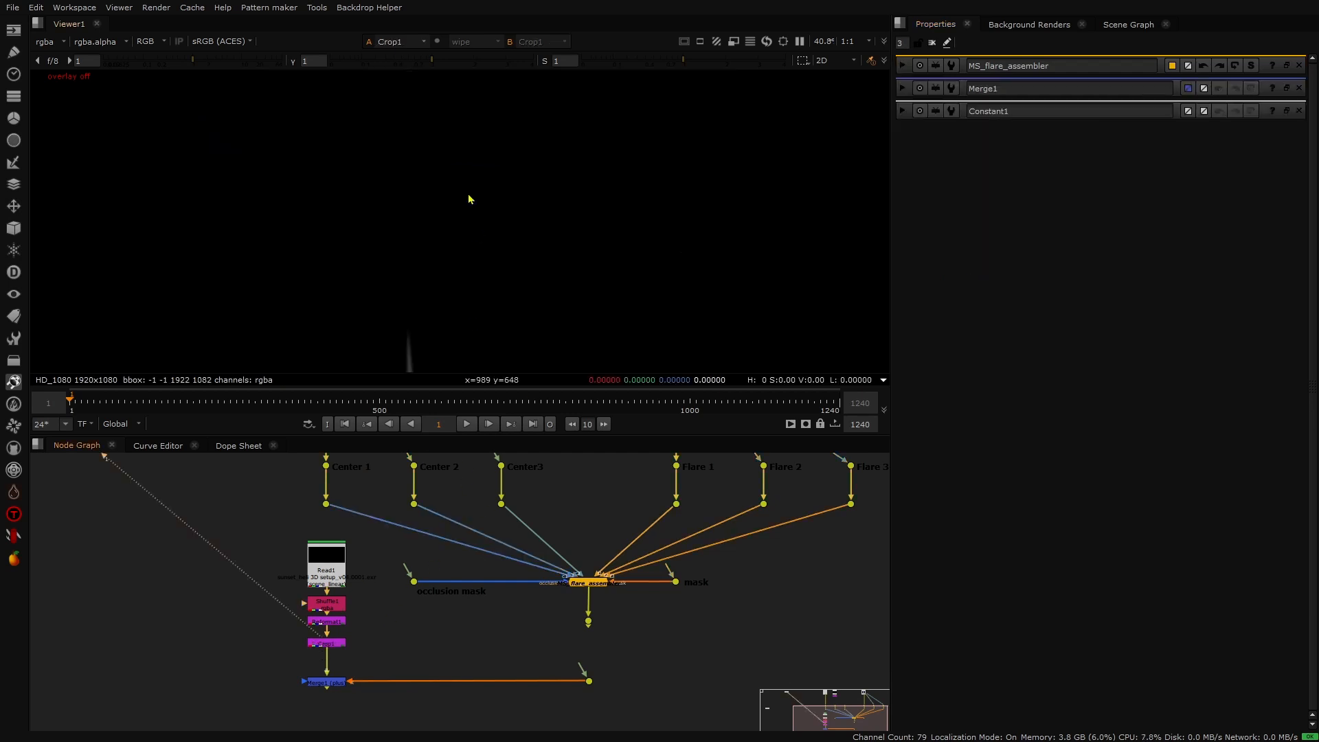
{"action": "left_click", "coordinate": [220, 411]}
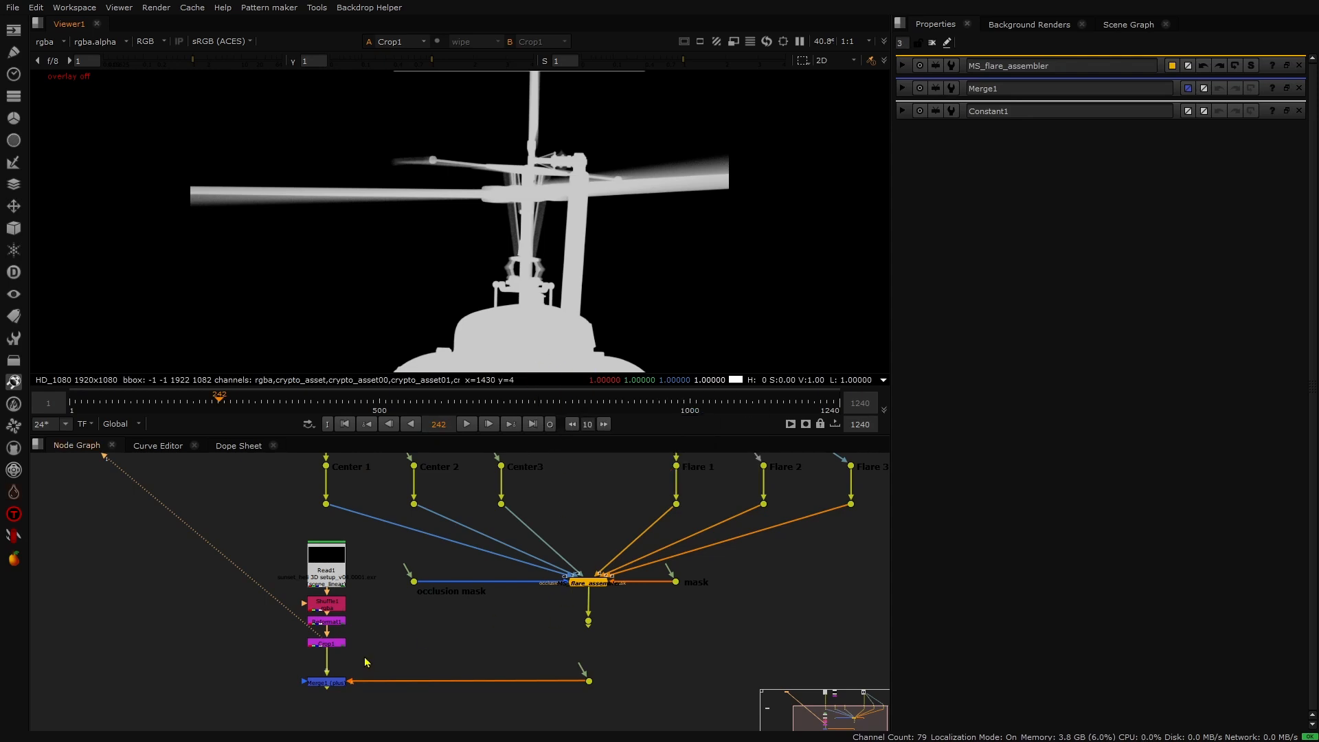
- View the dot below the flare assembler in the viewer and open its properties
{"action": "left_click", "coordinate": [588, 621]}
{"action": "key", "text": "1"}
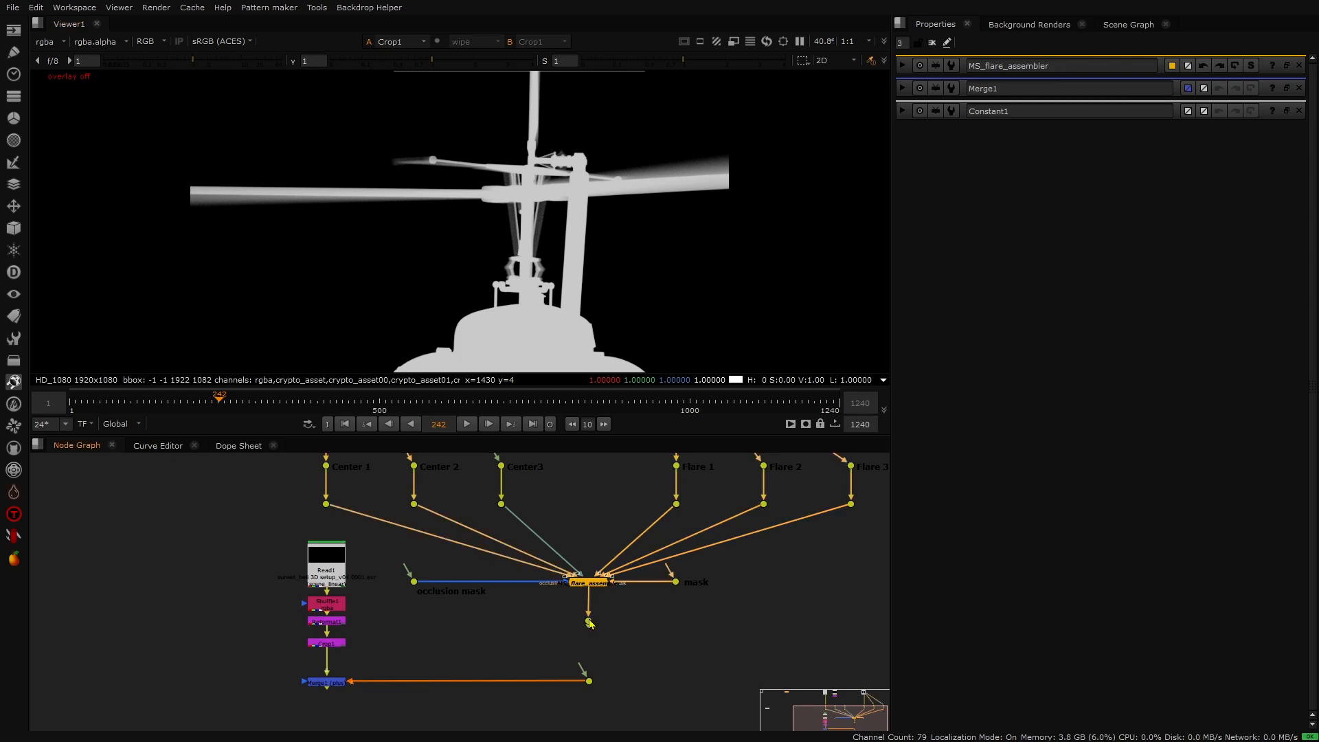
{"action": "double_click", "coordinate": [588, 621]}
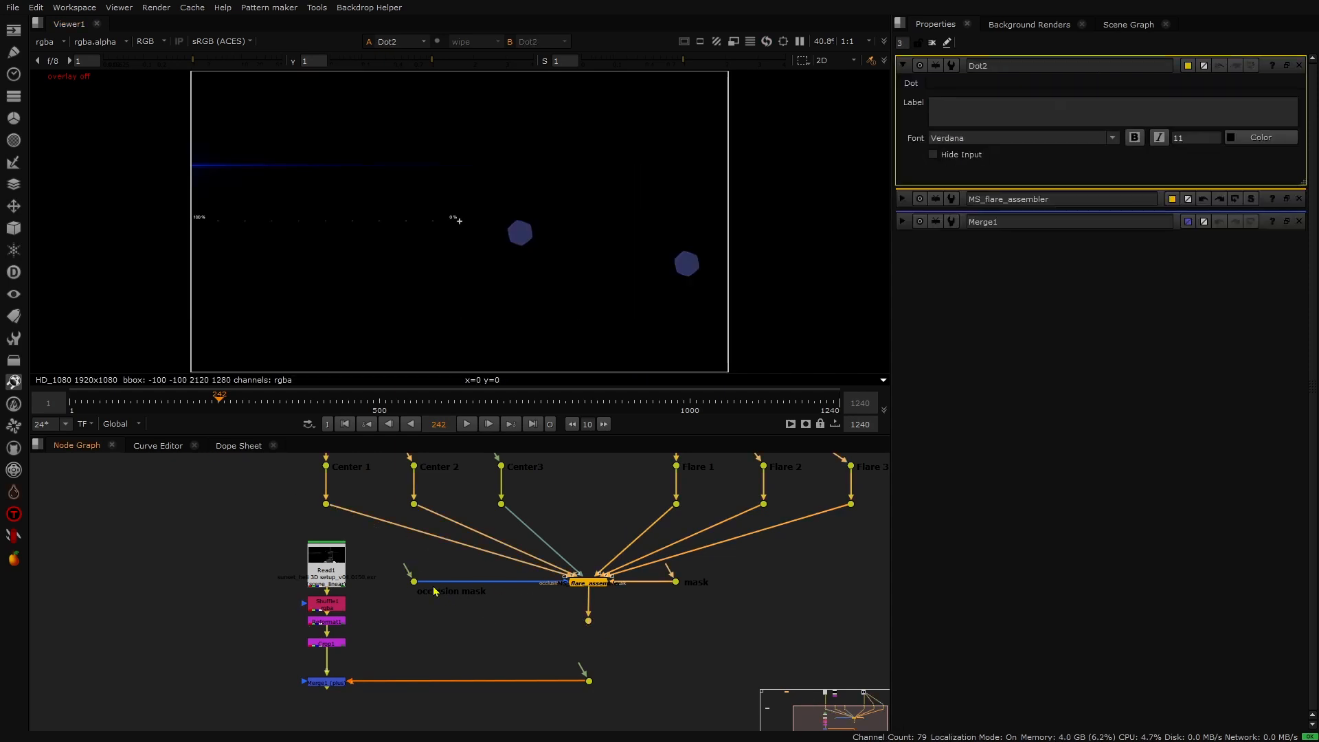
- Connect the occlusion mask input to the Crop node and enable occlusion input on the flare assembler
{"action": "left_click_drag", "start_coordinate": [407, 567], "coordinate": [326, 643]}
{"action": "double_click", "coordinate": [585, 582]}
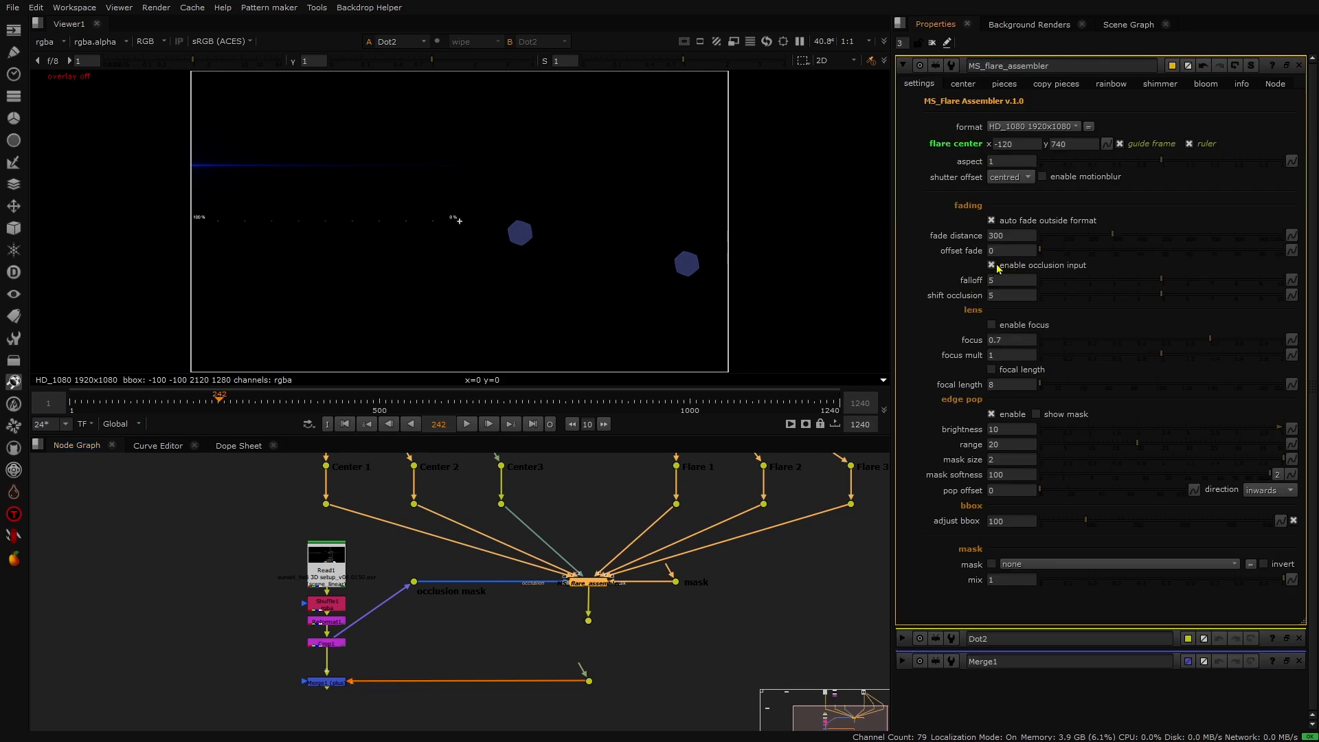
{"action": "left_click", "coordinate": [991, 266]}
- Connect the flare output into Merge1 and view the merge in the viewer
{"action": "mouse_move", "coordinate": [1009, 267]}
{"action": "left_click_drag", "start_coordinate": [586, 670], "coordinate": [587, 621]}
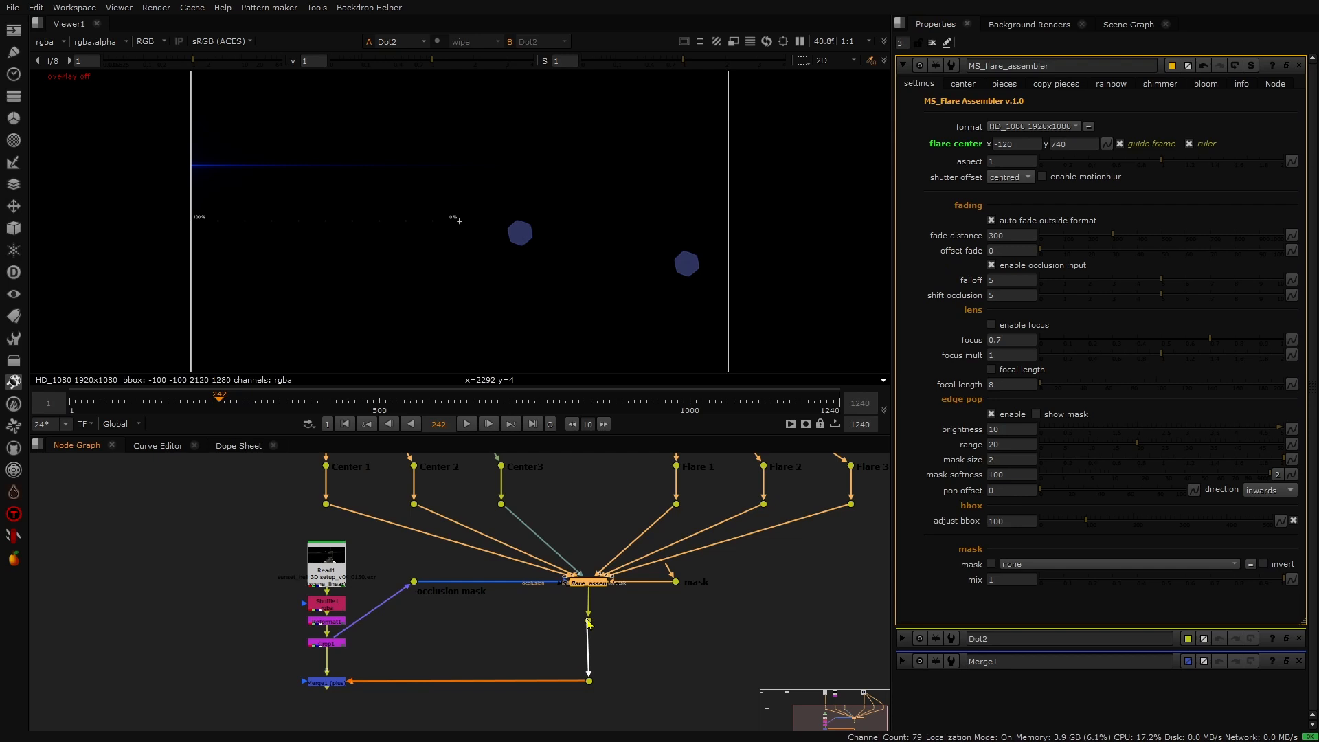
{"action": "double_click", "coordinate": [327, 682]}
{"action": "key", "text": "1"}
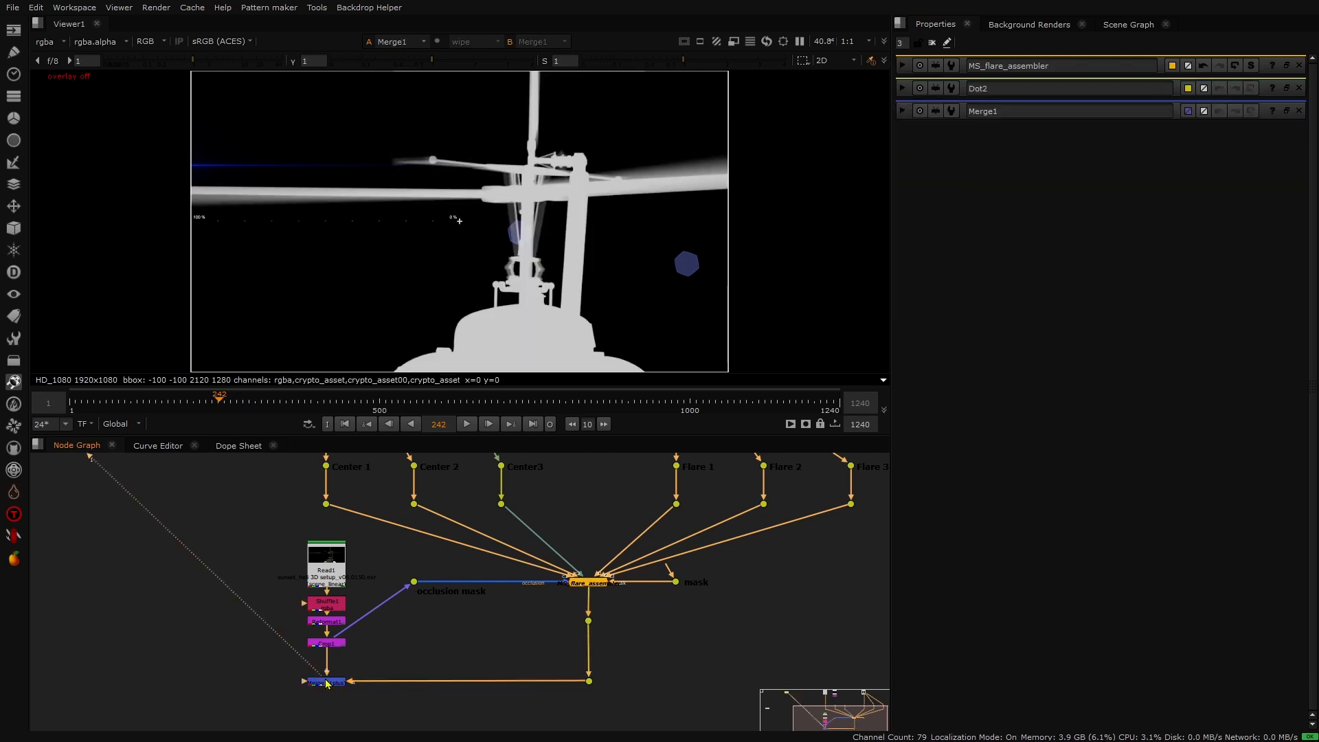
- Reopen the flare assembler's properties and nudge the flare center's x position upward in steps
{"action": "left_click", "coordinate": [903, 65]}
{"action": "left_click", "coordinate": [1001, 142]}
{"action": "key", "text": "Up"}
{"action": "key", "text": "Up"}
{"action": "key", "text": "Up"}
{"action": "key", "text": "Up"}
{"action": "key", "text": "Up"}
{"action": "key", "text": "Up"}
{"action": "key", "text": "Up"}
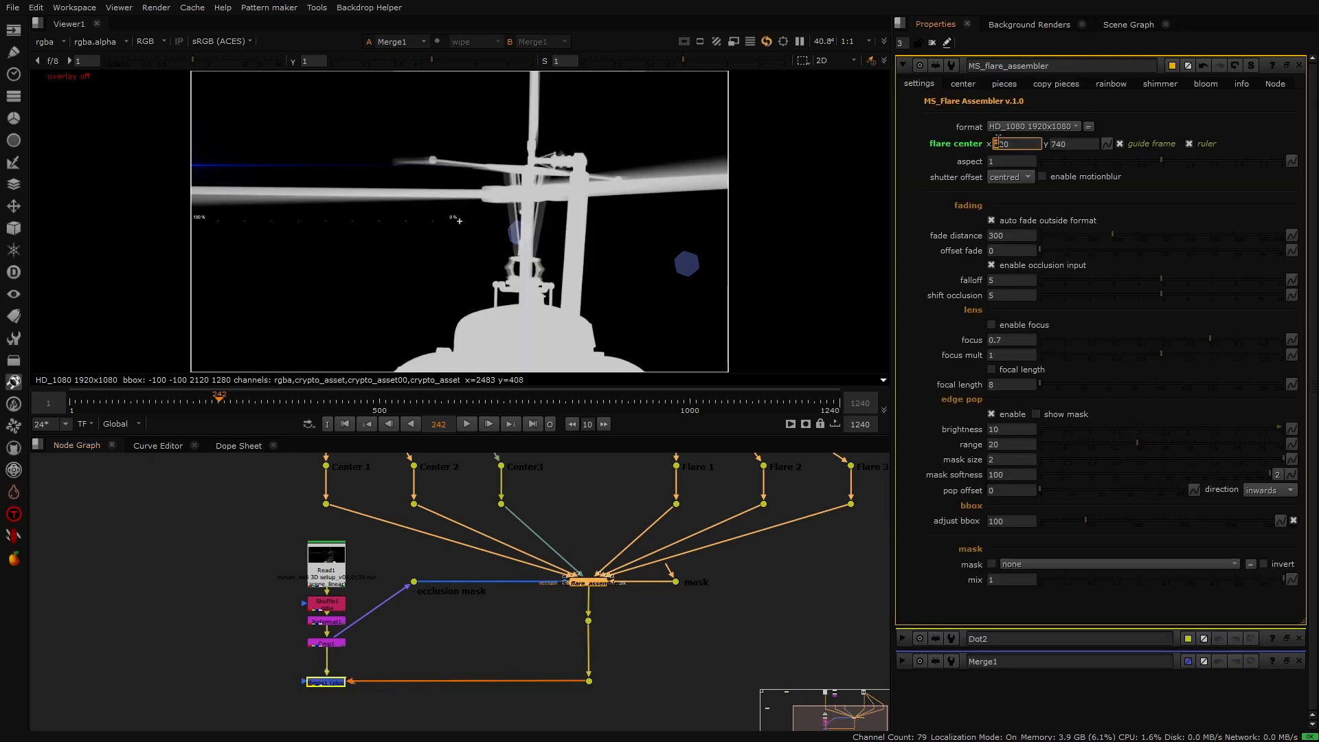
{"action": "key", "text": "Up"}
{"action": "key", "text": "Up"}
{"action": "key", "text": "Up"}
{"action": "key", "text": "Up"}
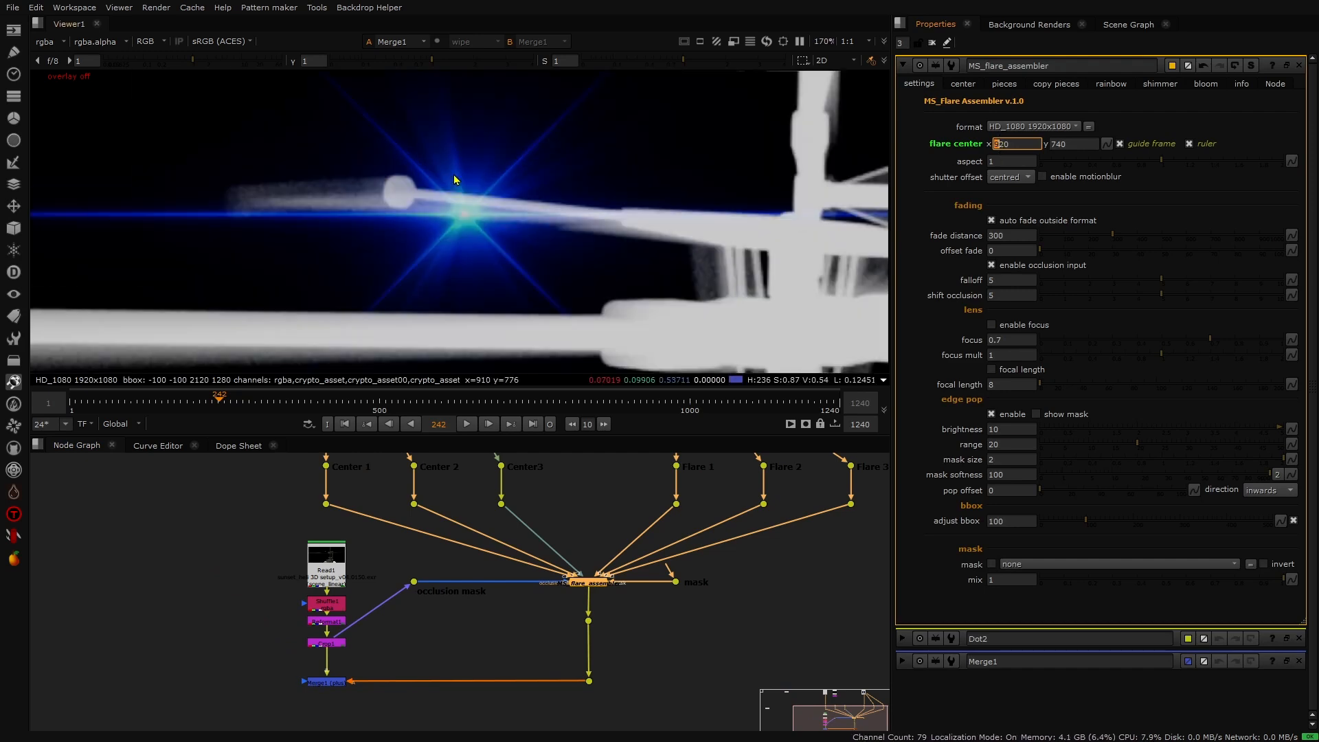
- Step the flare center's x value to 1000 while checking the flare against the rotor, then fit the view
{"action": "scroll", "coordinate": [444, 151], "scroll_direction": "up", "scroll_amount": 8}
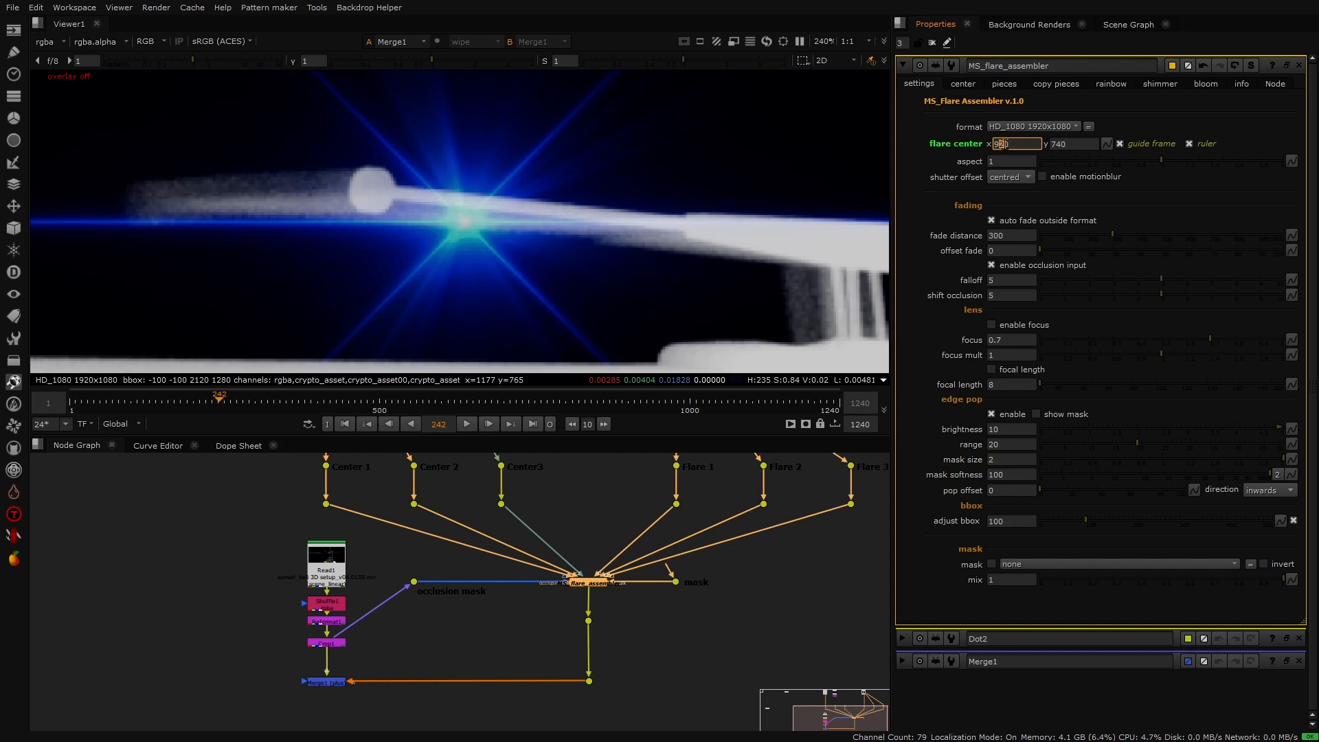
{"action": "key", "text": "Up"}
{"action": "key", "text": "Up"}
{"action": "key", "text": "Up"}
{"action": "key", "text": "Up"}
{"action": "key", "text": "Up"}
{"action": "key", "text": "Up"}
{"action": "key", "text": "Up"}
{"action": "key", "text": "Up"}
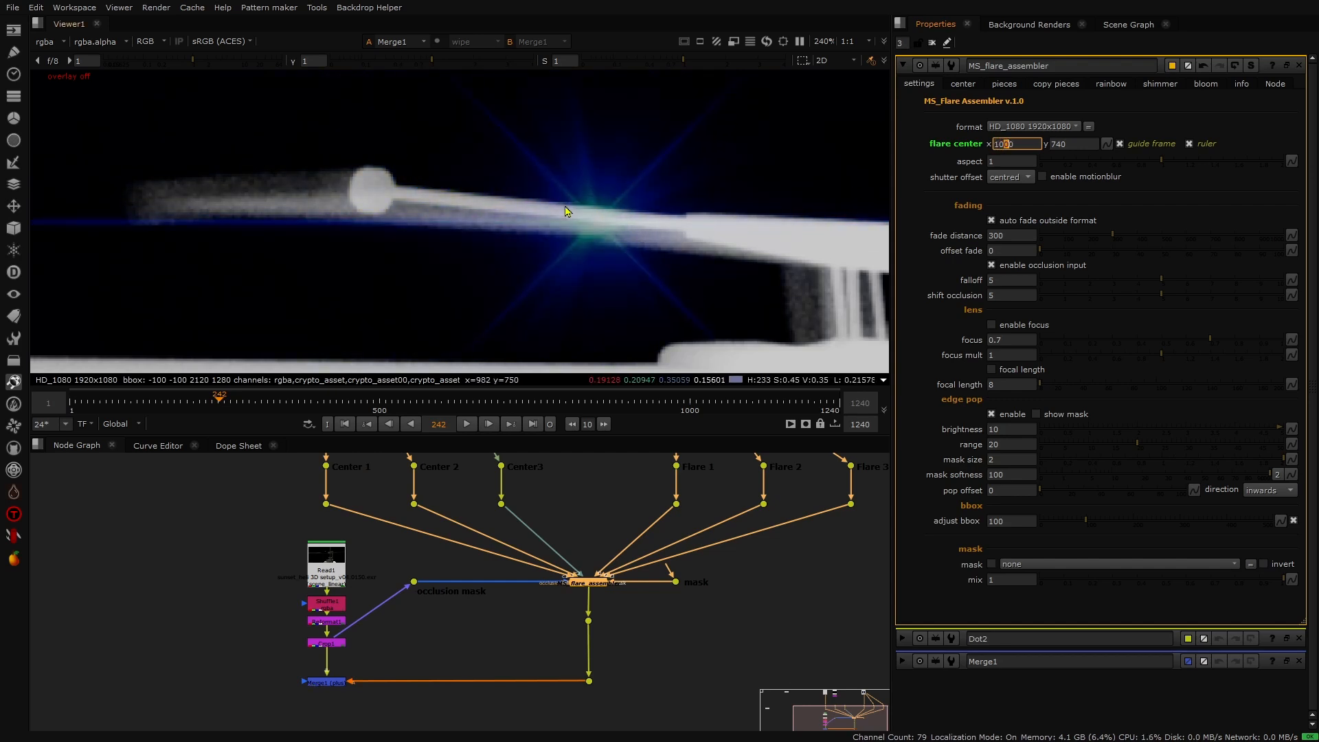
{"action": "scroll", "coordinate": [542, 197], "scroll_direction": "down", "scroll_amount": 2}
{"action": "middle_click", "coordinate": [542, 197]}
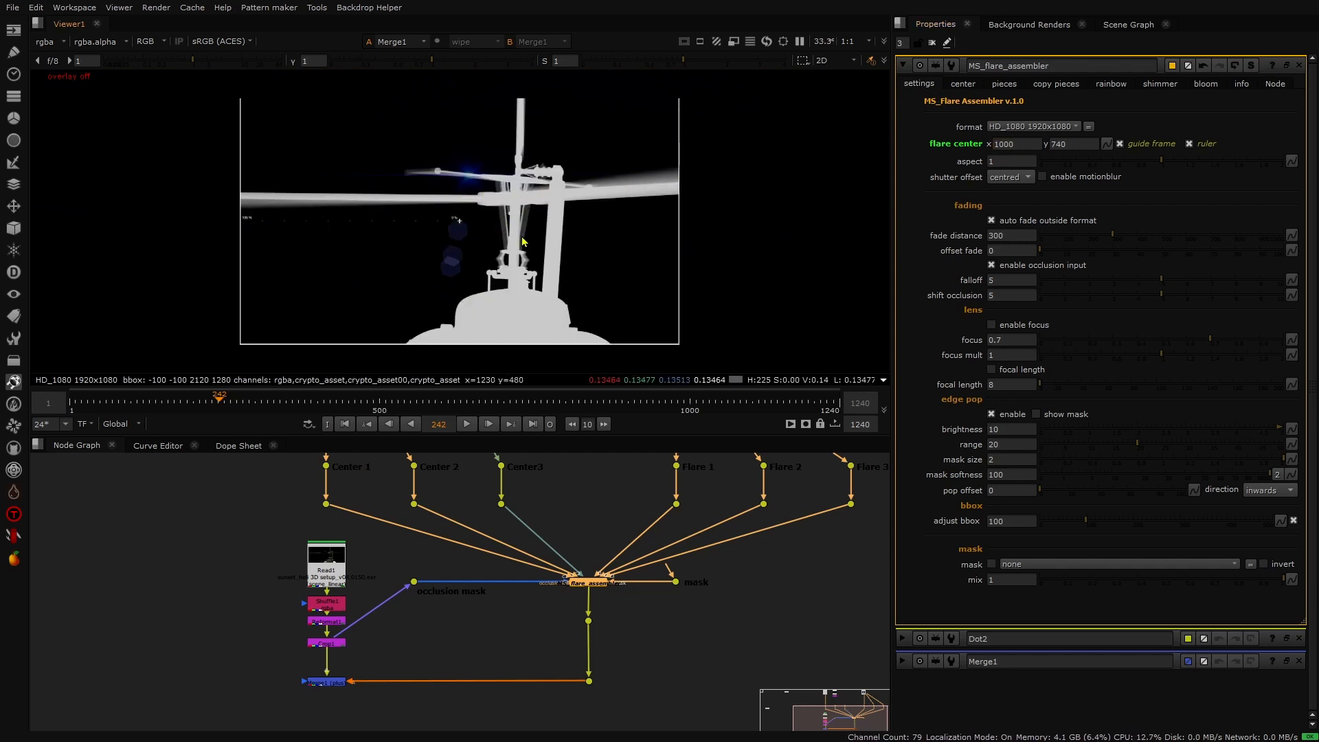
- Set the flare center's y value to 540
{"action": "left_click", "coordinate": [1053, 144]}
{"action": "key", "text": "Down"}
{"action": "key", "text": "Down"}
{"action": "key", "text": "Down"}
{"action": "key", "text": "Down"}
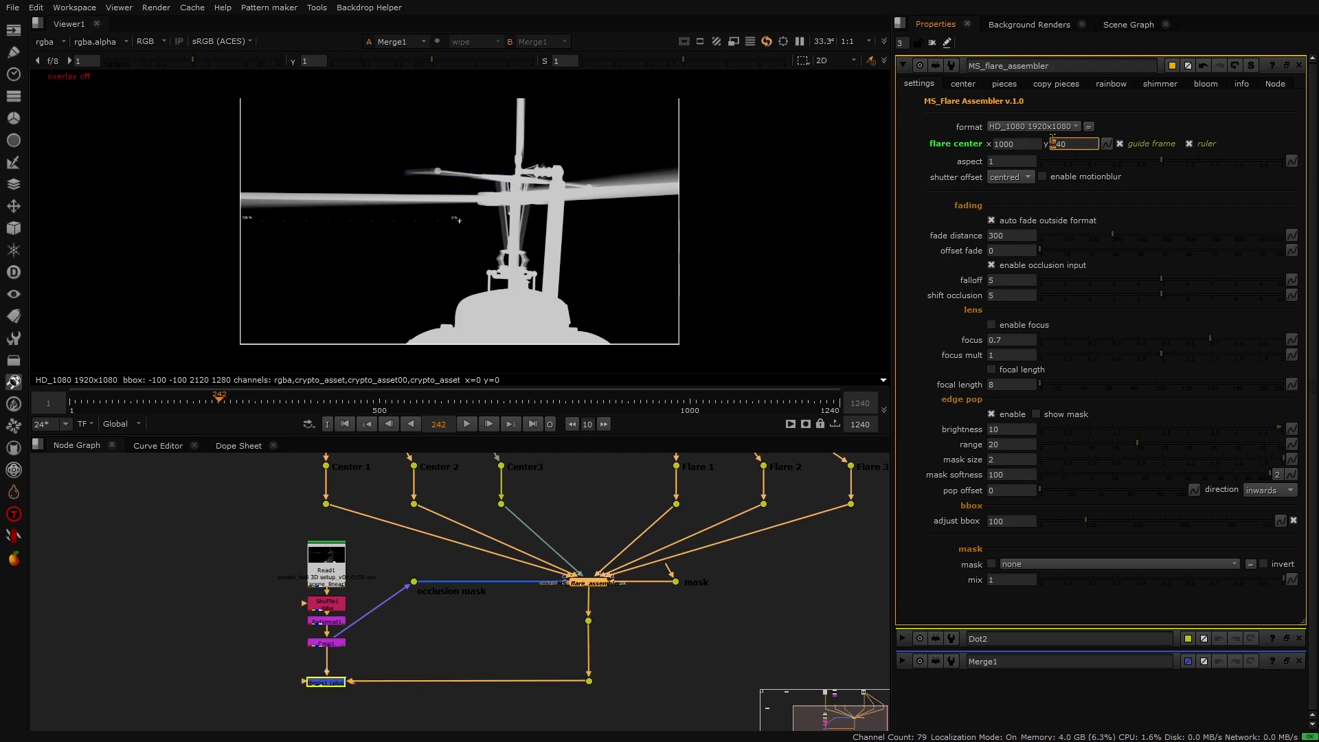
{"action": "key", "text": "Up"}
{"action": "key", "text": "Up"}
- Step the flare center's x value up to 1250 so the flare moves behind the rotor mast
{"action": "left_click", "coordinate": [997, 143]}
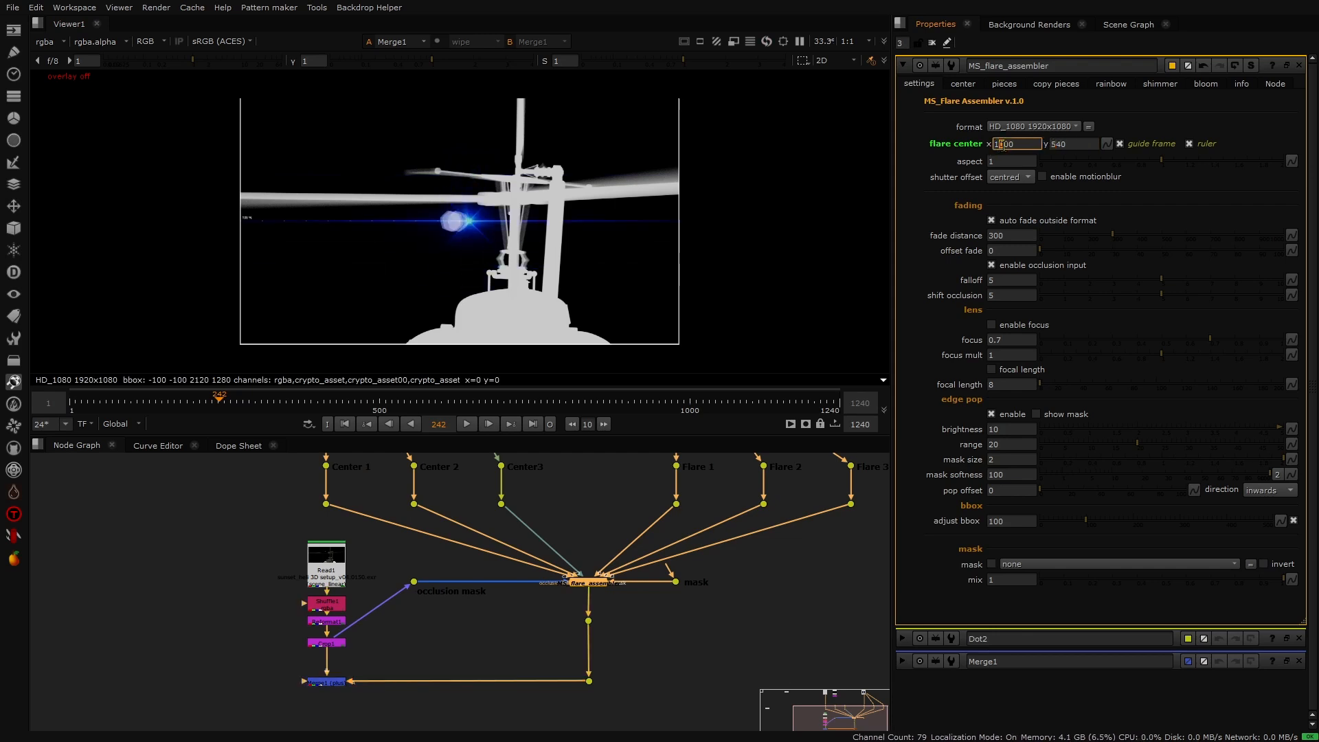
{"action": "key", "text": "Up"}
{"action": "key", "text": "Up"}
{"action": "key", "text": "Up"}
{"action": "key", "text": "Up"}
{"action": "key", "text": "Up"}
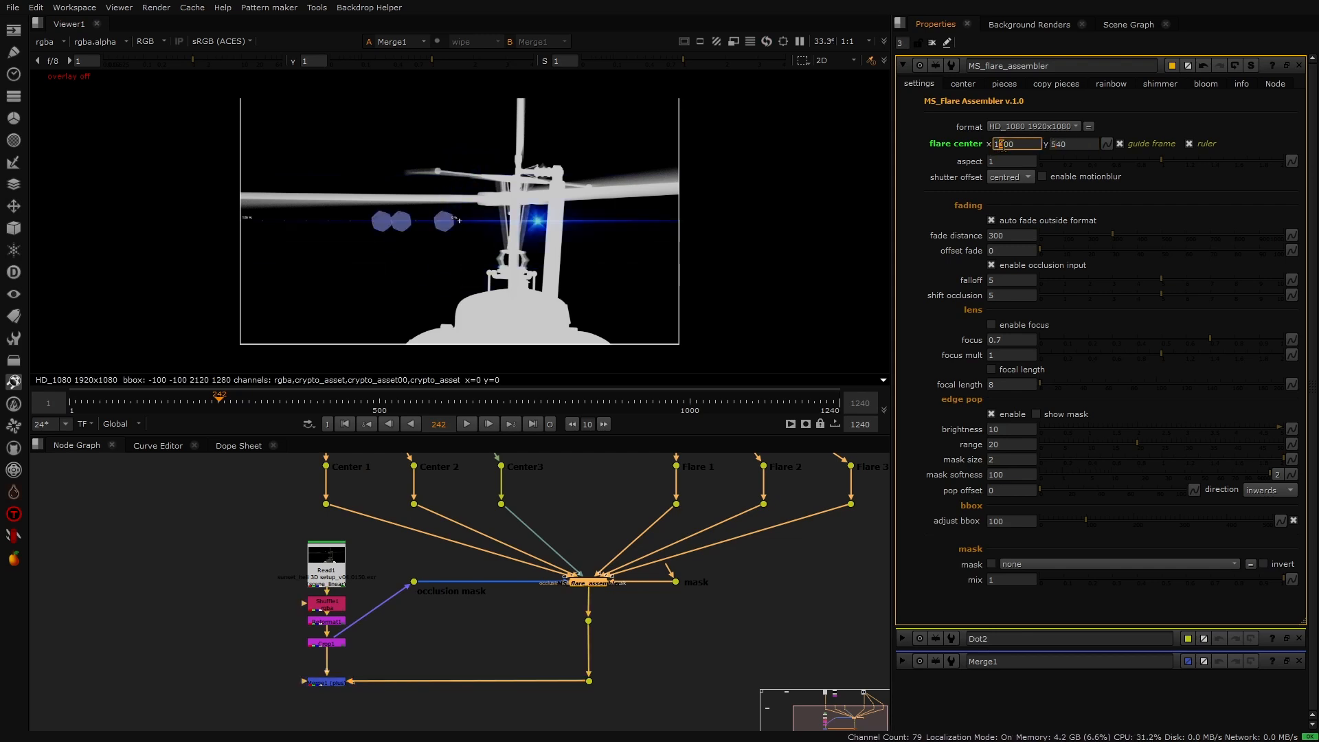
{"action": "left_click", "coordinate": [1005, 144]}
{"action": "key", "text": "Down"}
{"action": "key", "text": "Down"}
{"action": "key", "text": "Down"}
{"action": "key", "text": "Down"}
{"action": "key", "text": "Down"}
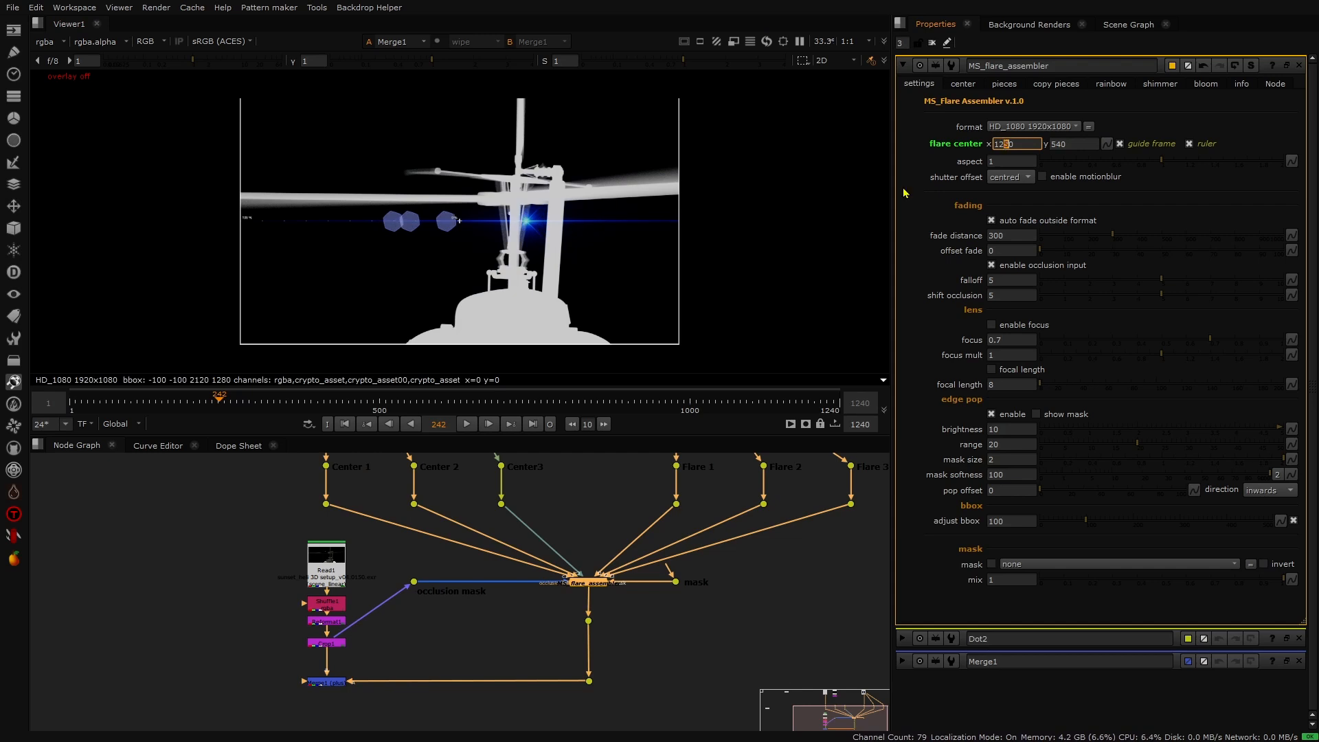
- Zoom into the rotor mast and fine-tune the flare center's x to about 1334
{"action": "scroll", "coordinate": [513, 224], "scroll_direction": "up", "scroll_amount": 1}
{"action": "scroll", "coordinate": [514, 224], "scroll_direction": "up", "scroll_amount": 5}
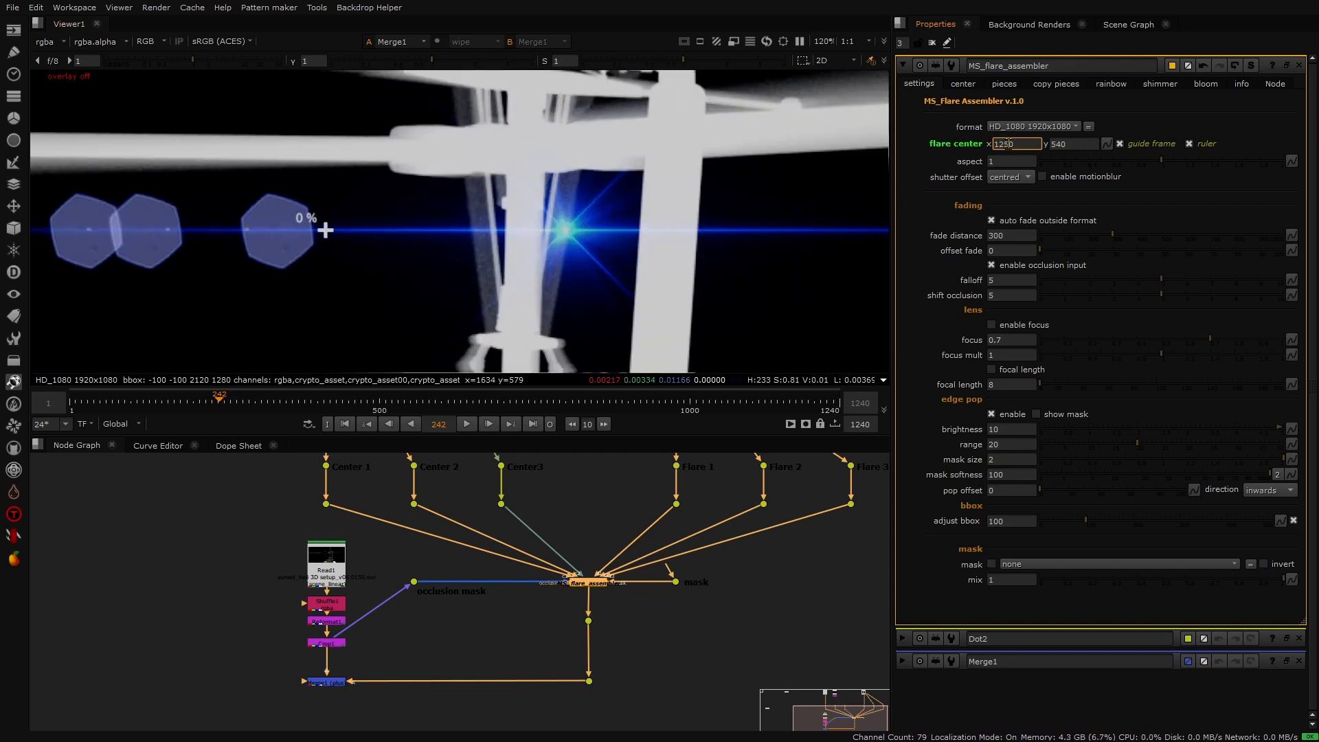
{"action": "key", "text": "Up"}
{"action": "key", "text": "Up"}
{"action": "key", "text": "Up"}
{"action": "key", "text": "Up"}
{"action": "key", "text": "Up"}
{"action": "key", "text": "Up"}
{"action": "key", "text": "Up"}
{"action": "key", "text": "Up"}
{"action": "key", "text": "Up"}
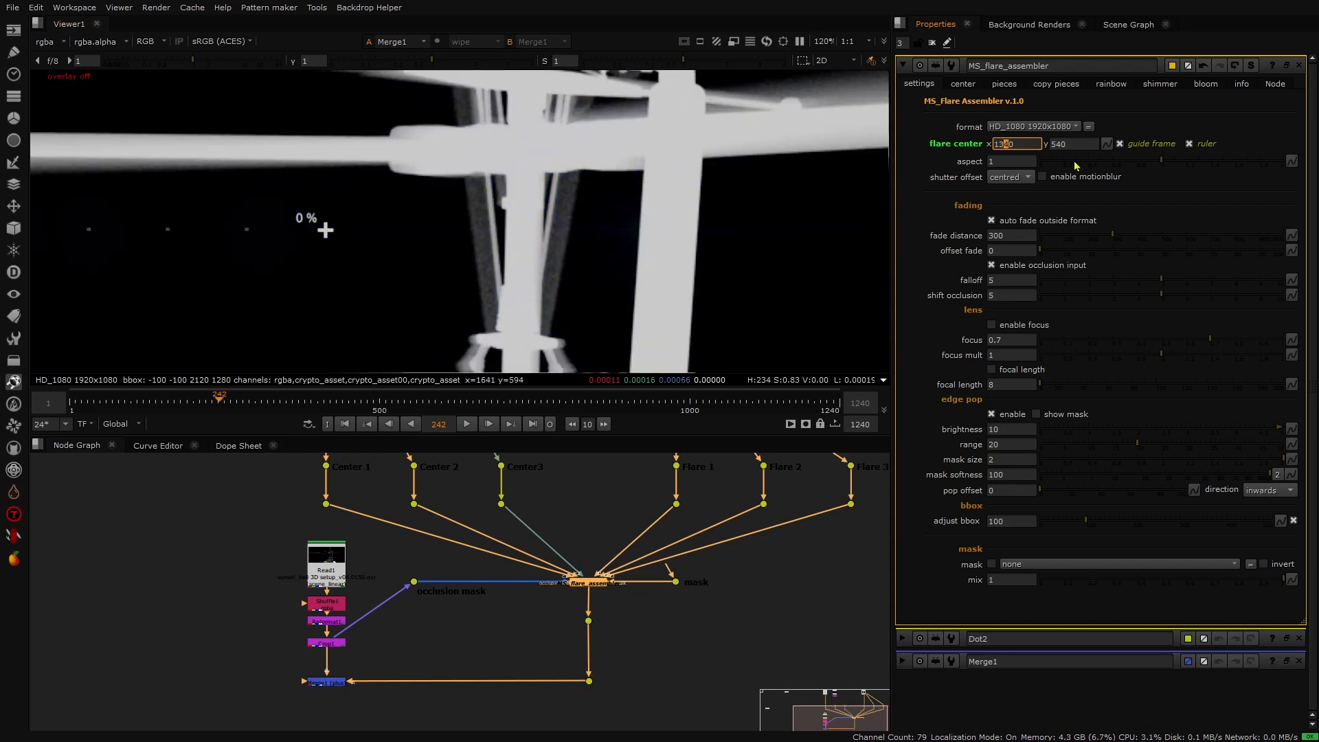
{"action": "key", "text": "Down"}
{"action": "scroll", "coordinate": [693, 227], "scroll_direction": "up", "scroll_amount": 5}
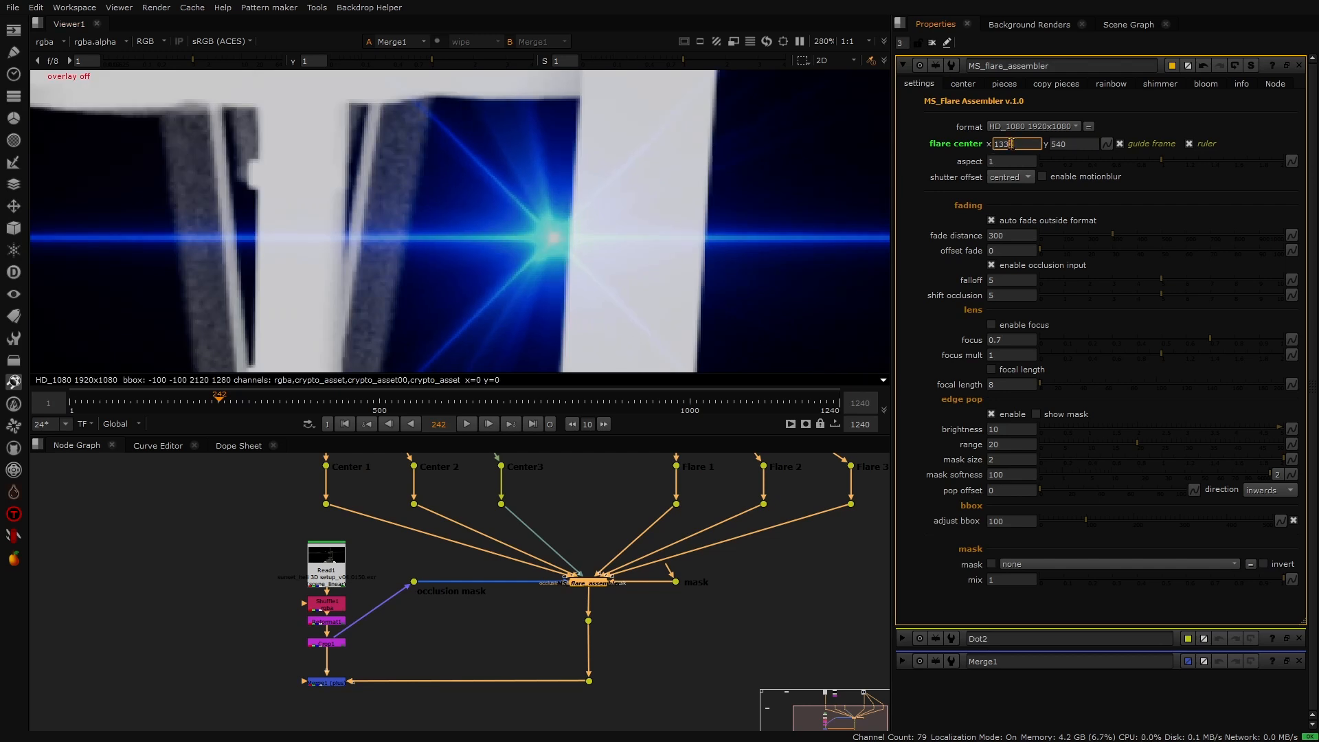
{"action": "key", "text": "Up"}
{"action": "key", "text": "Down"}
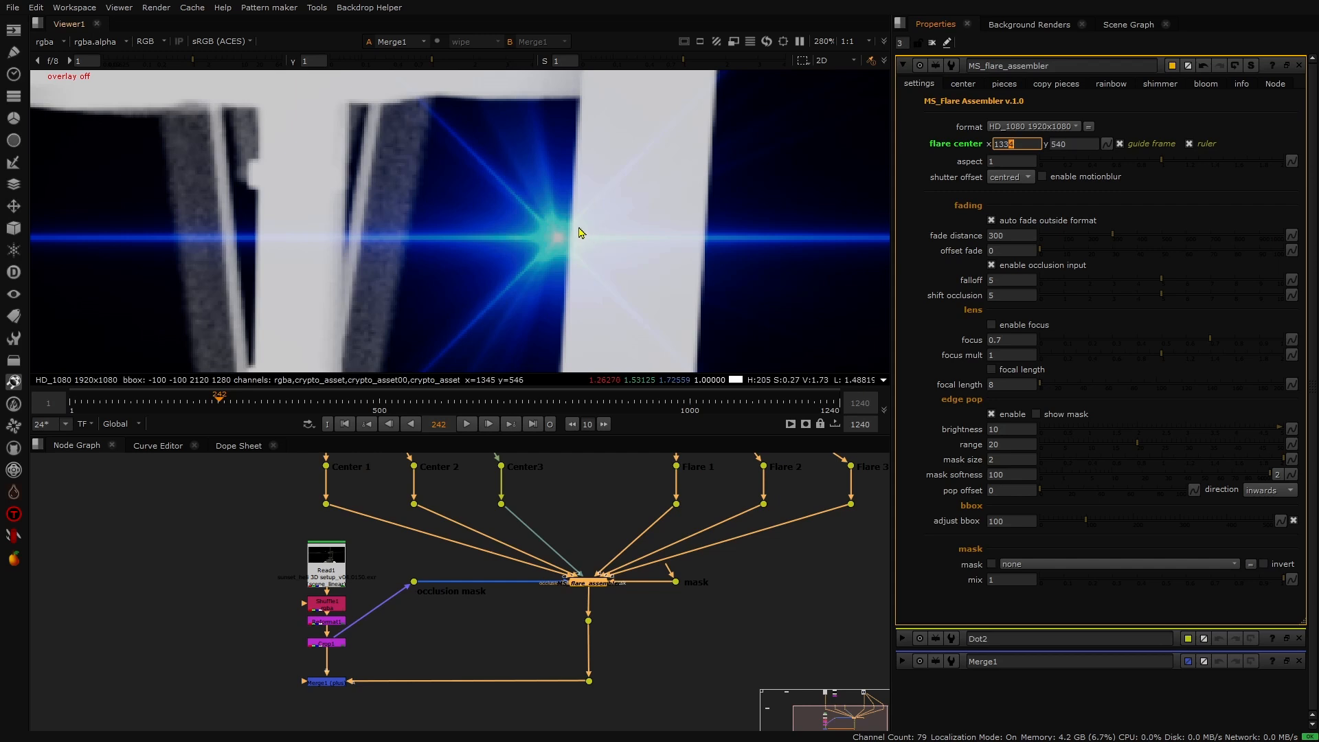
{"action": "scroll", "coordinate": [577, 227], "scroll_direction": "up", "scroll_amount": 5}
{"action": "scroll", "coordinate": [562, 251], "scroll_direction": "down", "scroll_amount": 5}
{"action": "scroll", "coordinate": [562, 256], "scroll_direction": "up", "scroll_amount": 3}
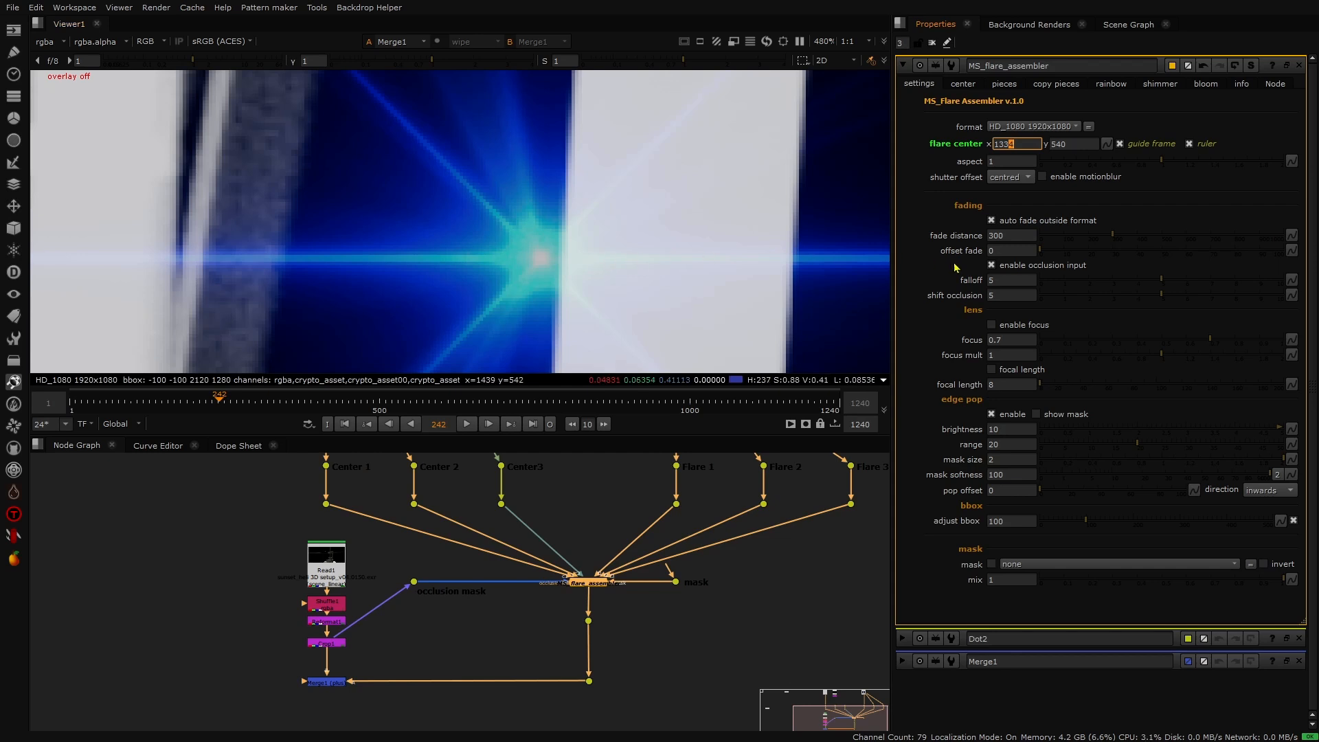
- Set shift occlusion to 0 and step the flare center's x to 1343
{"action": "left_click", "coordinate": [998, 296]}
{"action": "key", "text": "Return"}
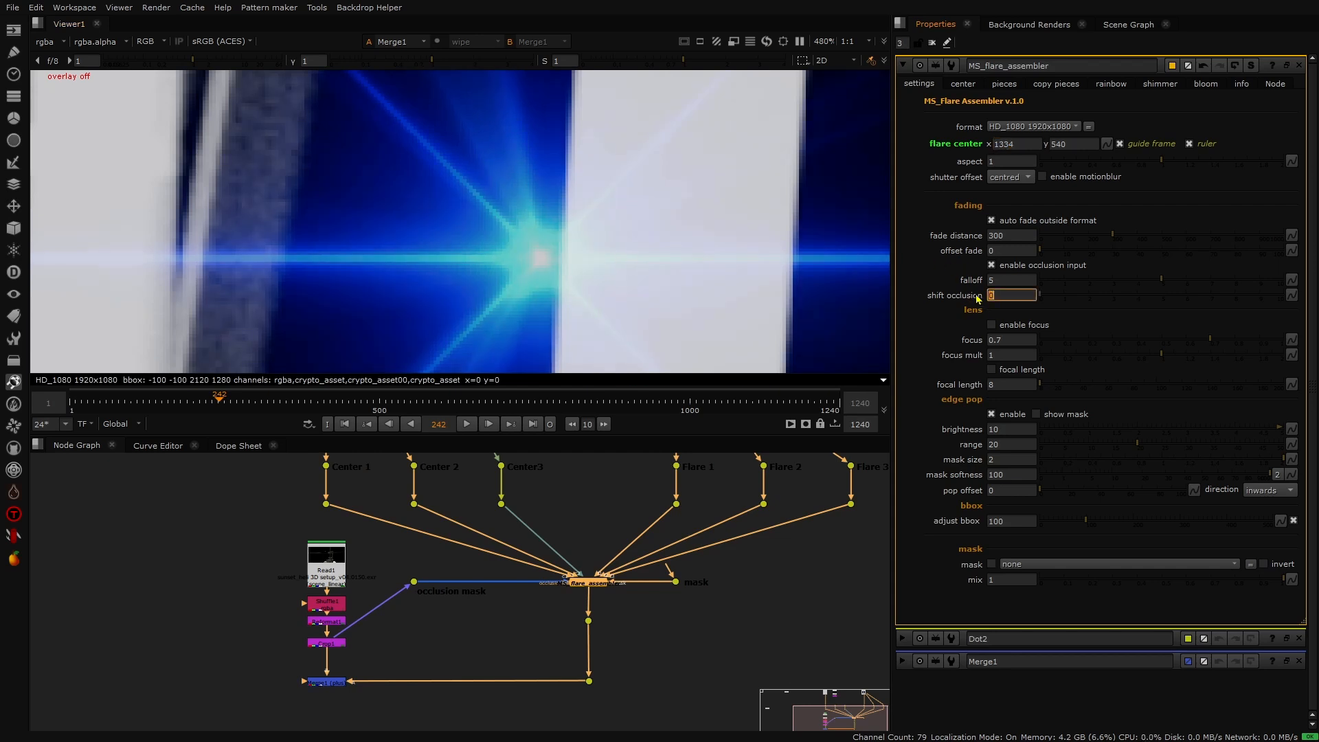
{"action": "left_click", "coordinate": [1007, 142]}
{"action": "key", "text": "Up"}
{"action": "key", "text": "Up"}
{"action": "key", "text": "Up"}
{"action": "key", "text": "Up"}
{"action": "key", "text": "Up"}
{"action": "key", "text": "Up"}
{"action": "key", "text": "Up"}
{"action": "key", "text": "Up"}
{"action": "key", "text": "Up"}
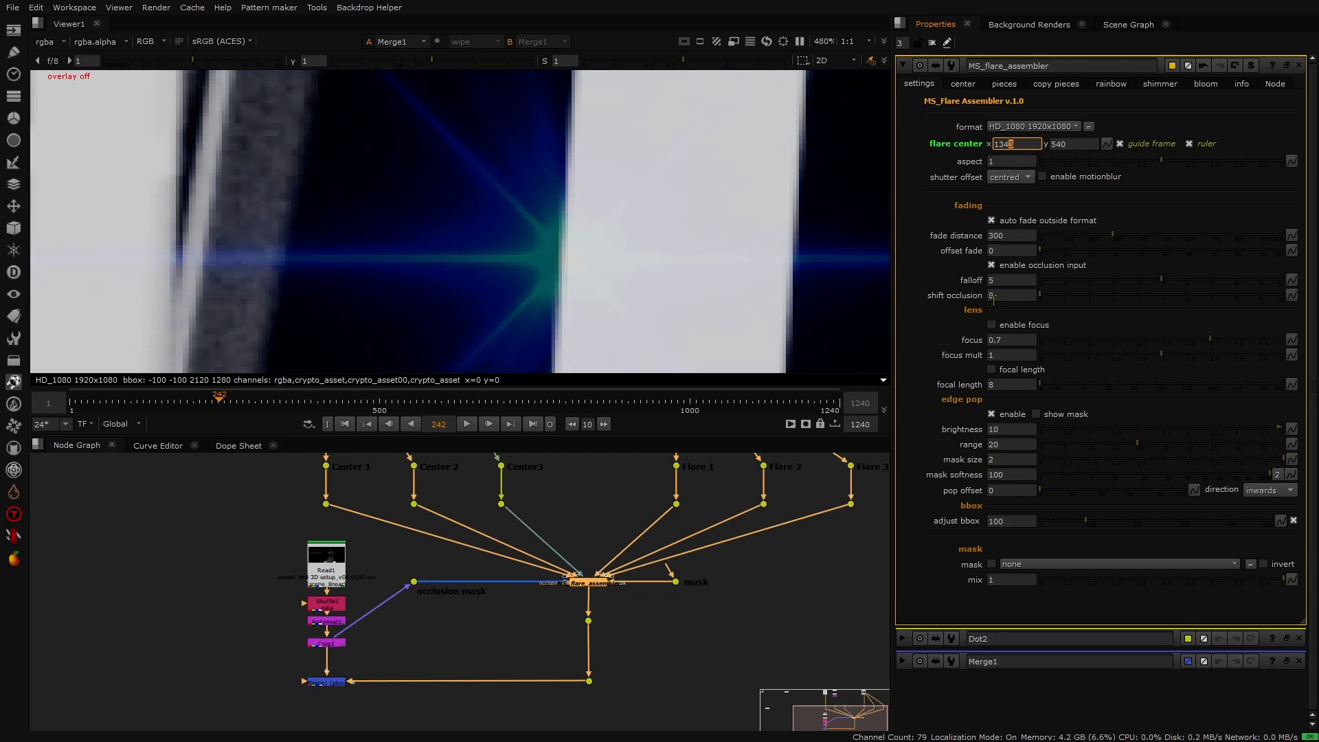
- Raise shift occlusion to 3
{"action": "left_click", "coordinate": [991, 295]}
{"action": "key", "text": "Up"}
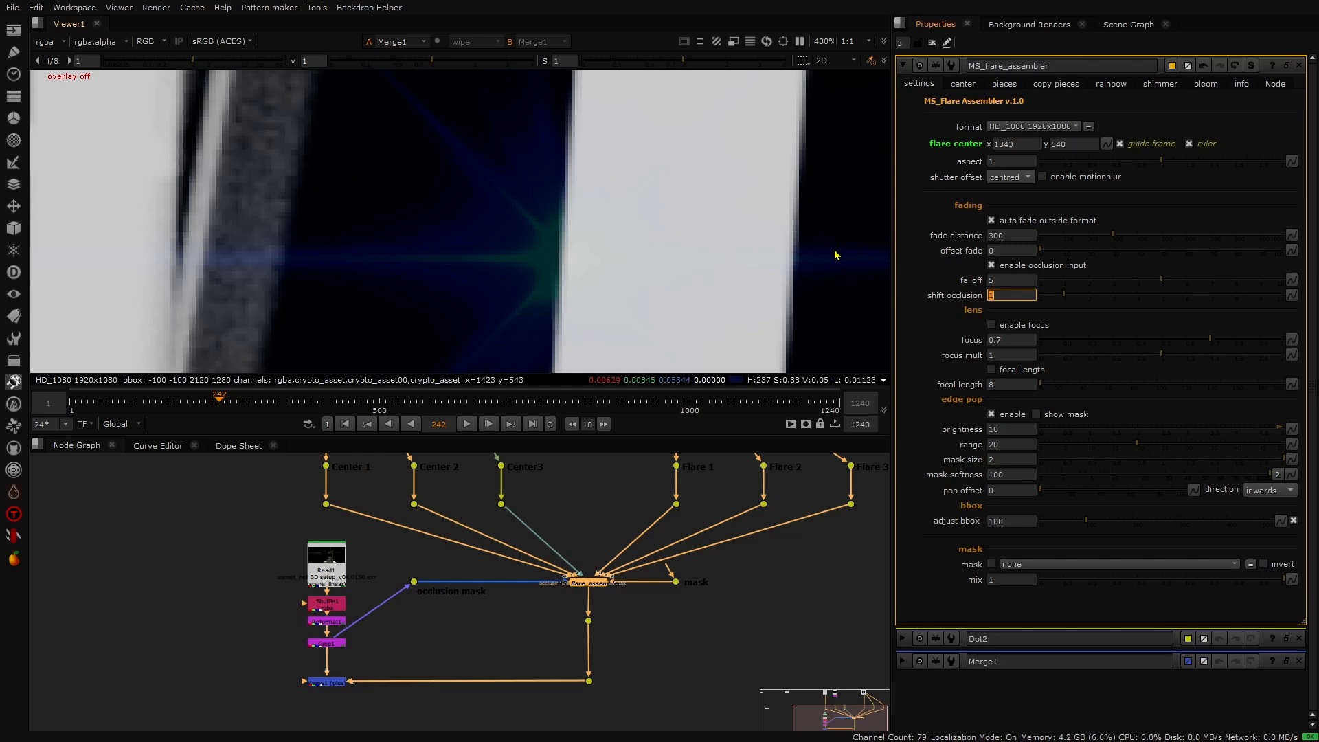
{"action": "key", "text": "Up"}
{"action": "key", "text": "Up"}
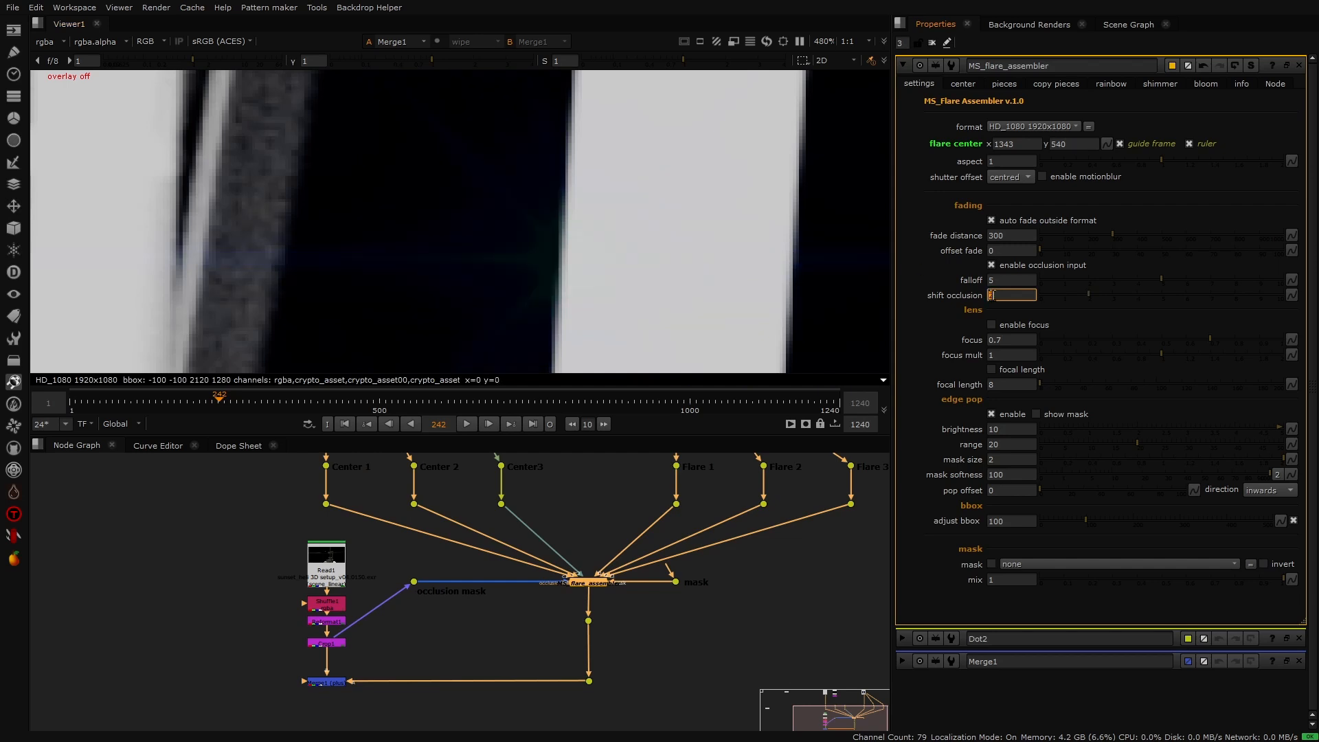
- Step the flare center's x up and down repeatedly to compare the occlusion at the mast's edge
{"action": "left_click", "coordinate": [1012, 143]}
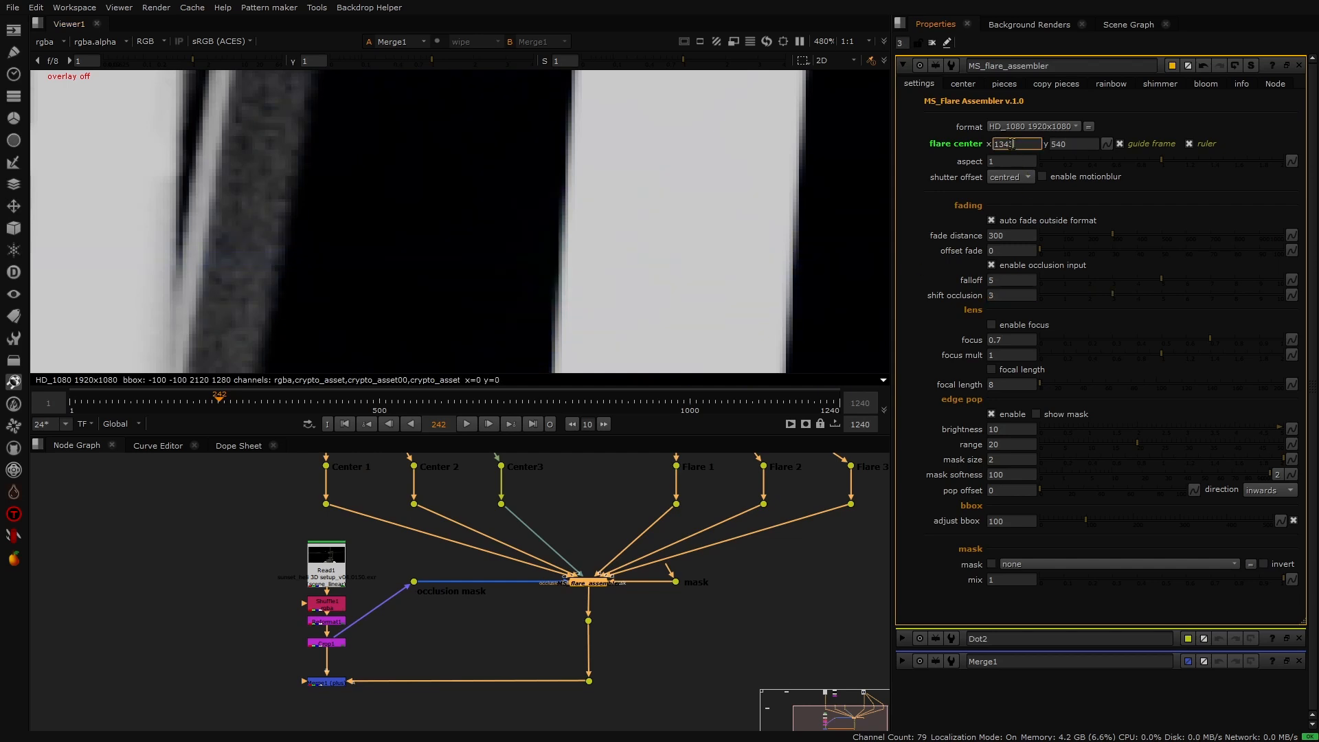
{"action": "key", "text": "Down"}
{"action": "key", "text": "Down"}
{"action": "key", "text": "Down"}
{"action": "key", "text": "Down"}
{"action": "key", "text": "Up"}
{"action": "key", "text": "Up"}
{"action": "key", "text": "Up"}
{"action": "key", "text": "Up"}
{"action": "key", "text": "Up"}
{"action": "key", "text": "Up"}
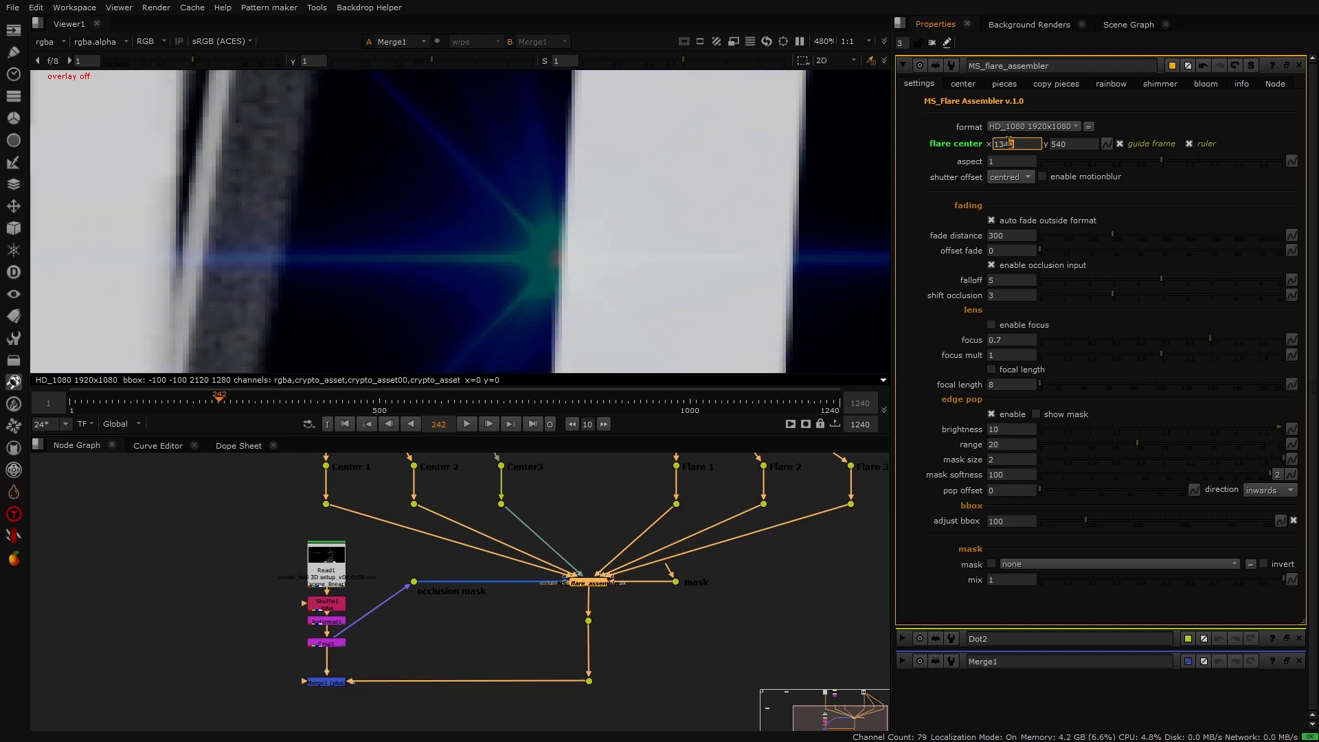
{"action": "key", "text": "Down"}
{"action": "key", "text": "Down"}
{"action": "key", "text": "Down"}
{"action": "key", "text": "Down"}
{"action": "key", "text": "Down"}
{"action": "key", "text": "Down"}
{"action": "key", "text": "Down"}
{"action": "key", "text": "Down"}
{"action": "key", "text": "Down"}
{"action": "key", "text": "Down"}
{"action": "key", "text": "Down"}
{"action": "key", "text": "Down"}
{"action": "key", "text": "Down"}
{"action": "key", "text": "Up"}
{"action": "key", "text": "Up"}
{"action": "key", "text": "Up"}
{"action": "key", "text": "Up"}
{"action": "key", "text": "Up"}
{"action": "key", "text": "Up"}
{"action": "key", "text": "Up"}
{"action": "key", "text": "Up"}
{"action": "key", "text": "Up"}
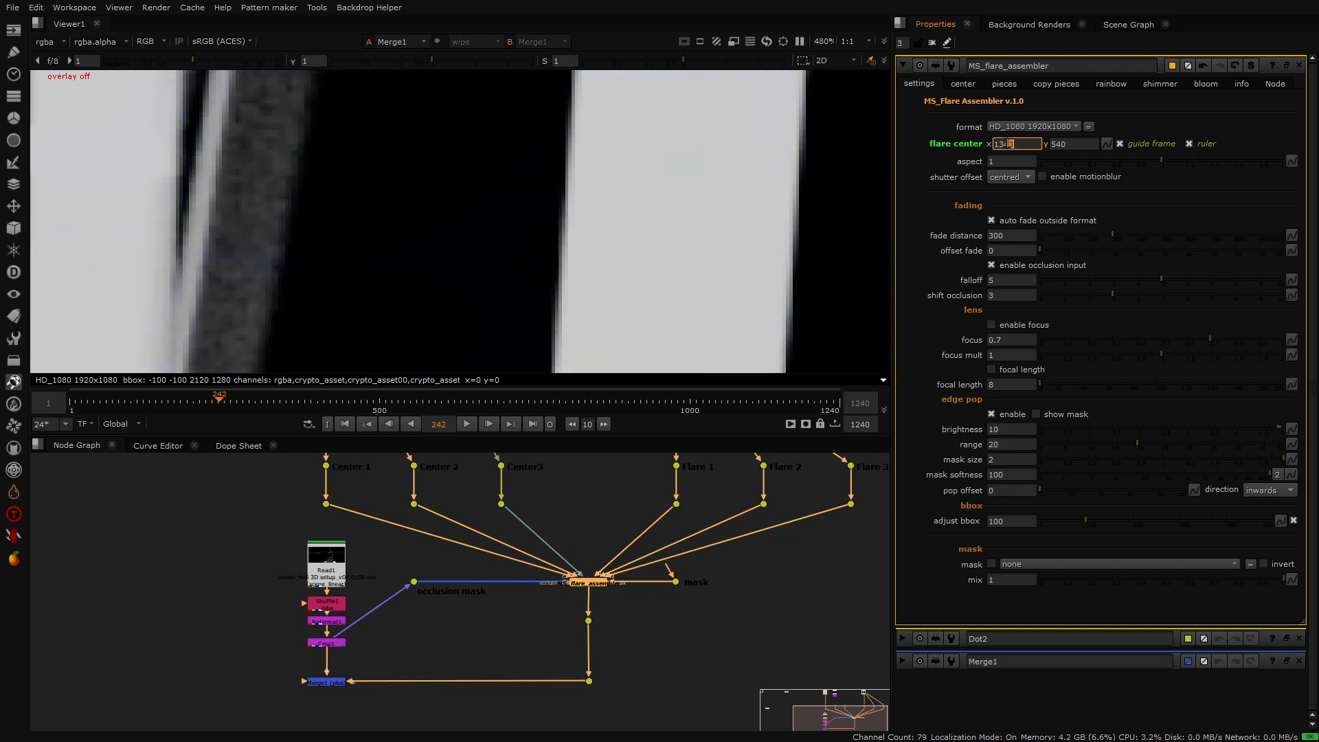
{"action": "key", "text": "Down"}
{"action": "key", "text": "Down"}
{"action": "key", "text": "Down"}
{"action": "key", "text": "Down"}
{"action": "key", "text": "Down"}
{"action": "key", "text": "Down"}
{"action": "key", "text": "Down"}
{"action": "key", "text": "Down"}
{"action": "key", "text": "Down"}
{"action": "key", "text": "Down"}
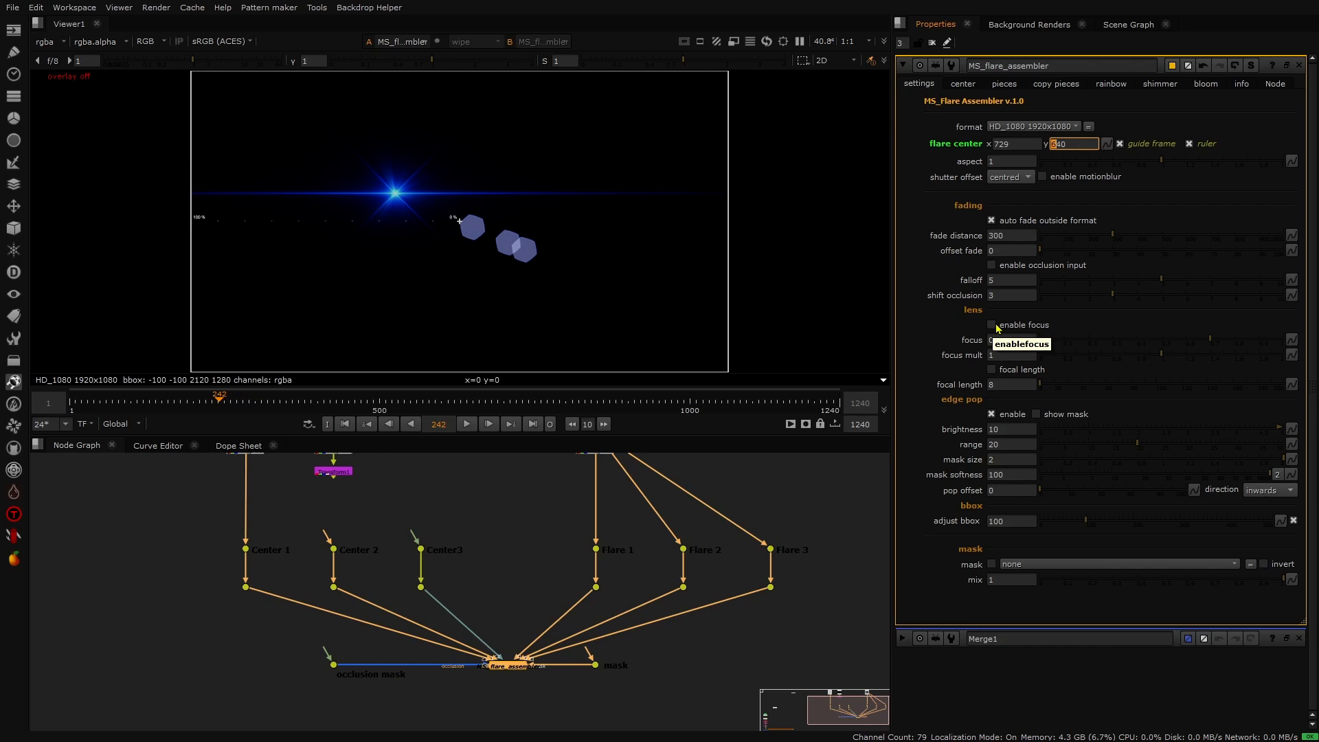
- Enable focus and set focus to 0.395 and focus mult to 0.96
{"action": "left_click", "coordinate": [990, 326]}
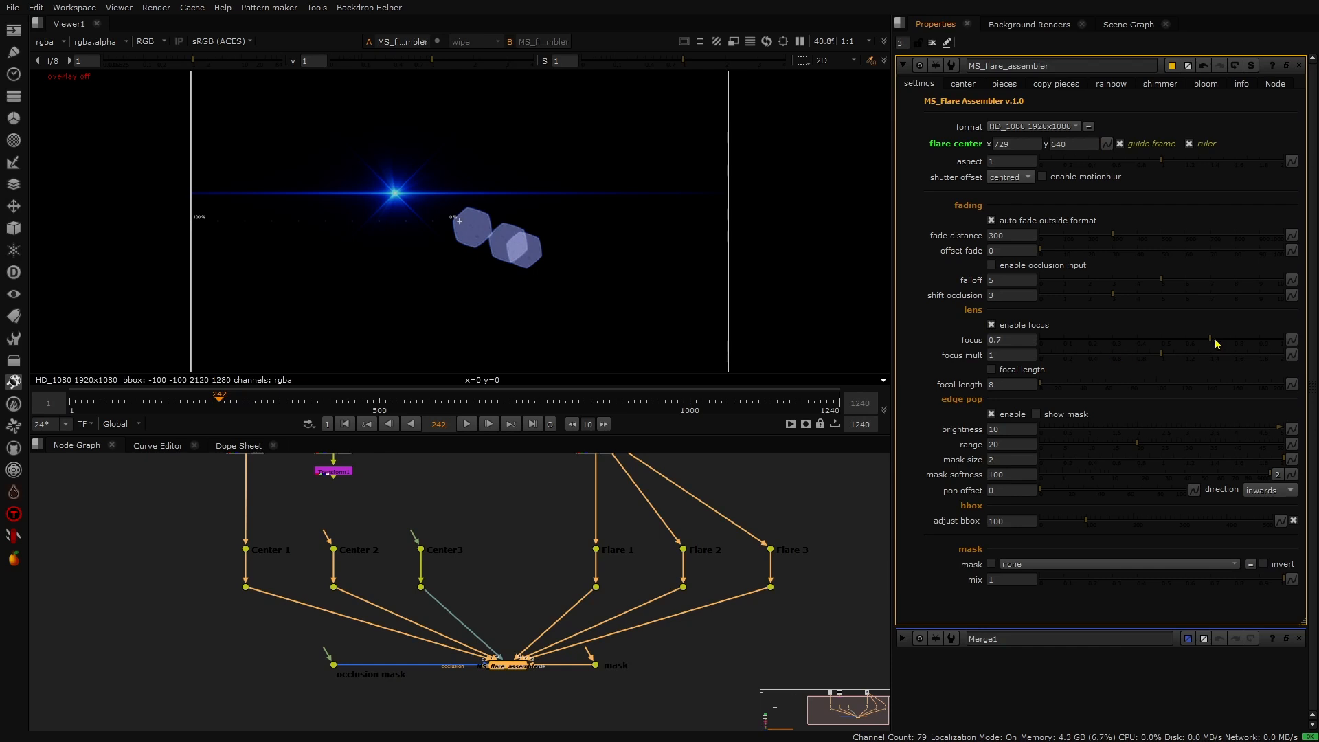
{"action": "left_click_drag", "start_coordinate": [1212, 343], "coordinate": [1097, 345]}
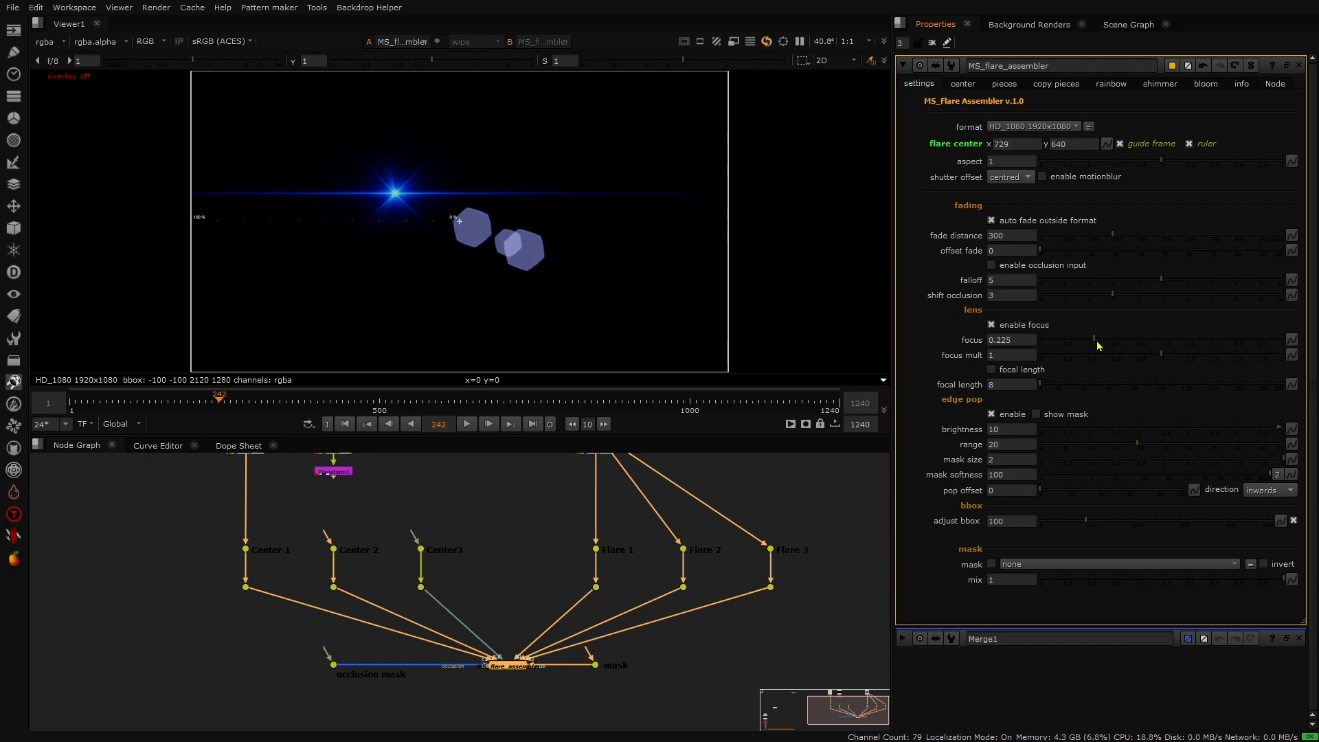
{"action": "left_click_drag", "start_coordinate": [1286, 347], "coordinate": [1037, 350]}
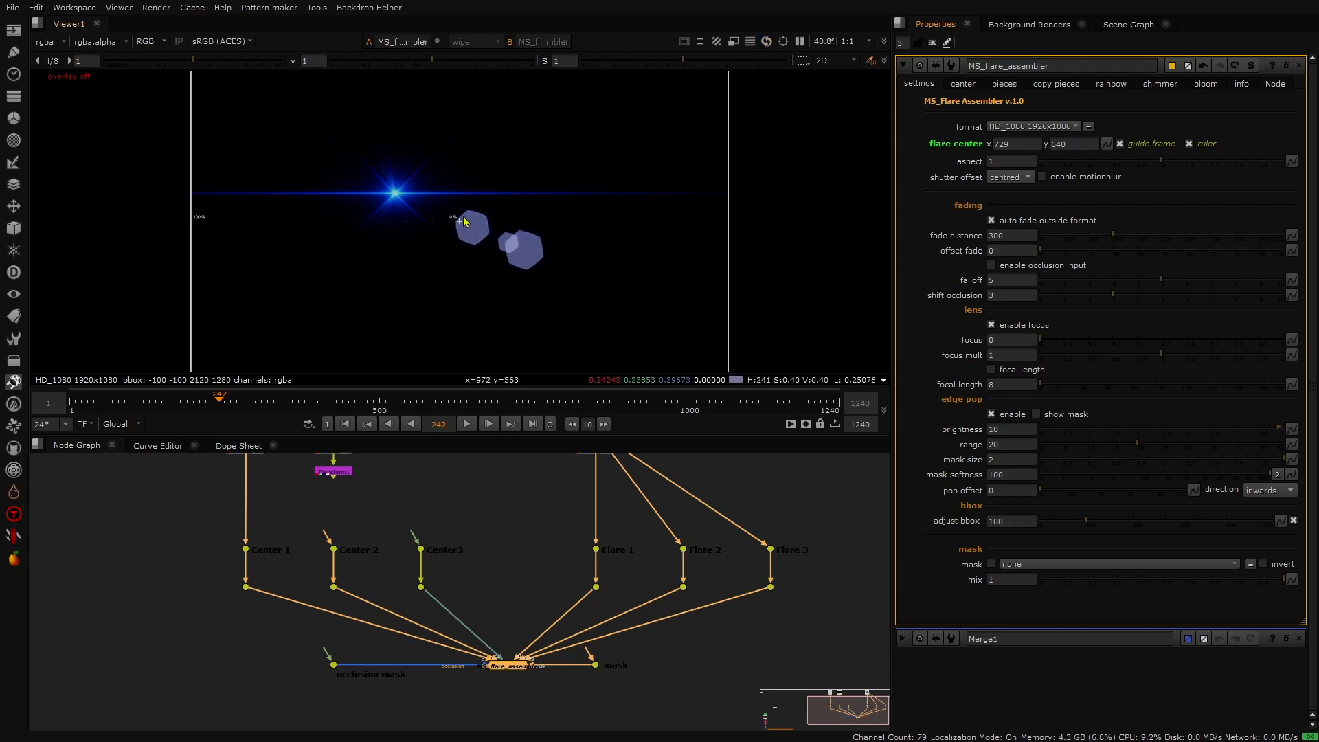
{"action": "left_click_drag", "start_coordinate": [1044, 342], "coordinate": [1253, 337]}
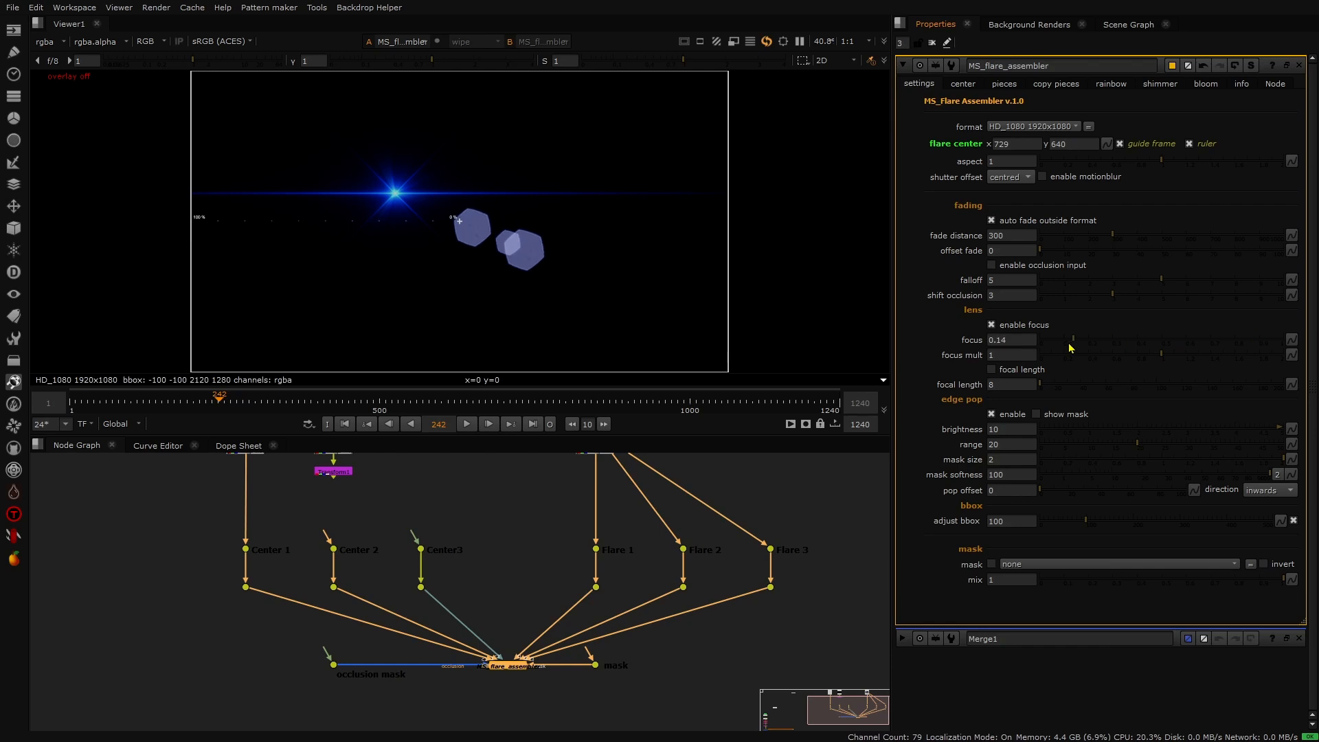
{"action": "left_click_drag", "start_coordinate": [1070, 347], "coordinate": [1051, 348]}
{"action": "left_click_drag", "start_coordinate": [1208, 344], "coordinate": [1304, 341]}
{"action": "left_click_drag", "start_coordinate": [1089, 352], "coordinate": [1056, 361]}
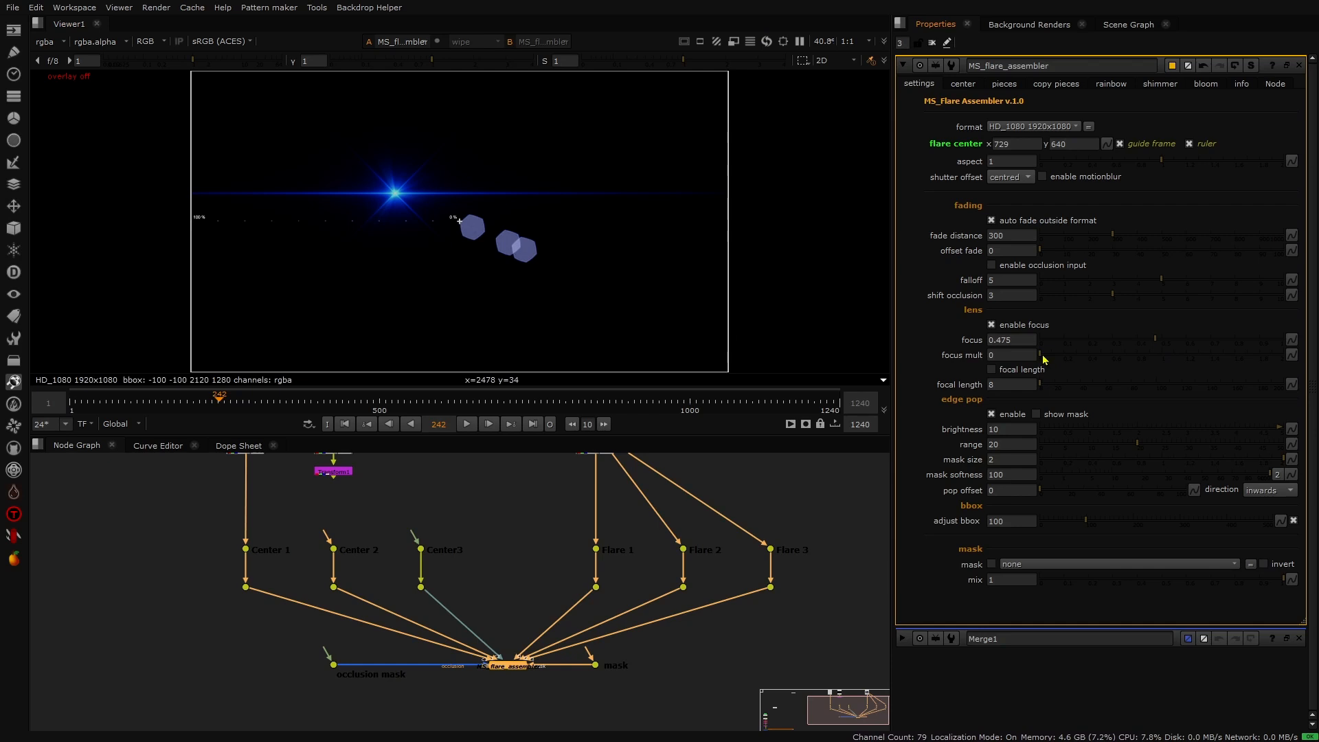
{"action": "left_click_drag", "start_coordinate": [1044, 359], "coordinate": [1156, 369]}
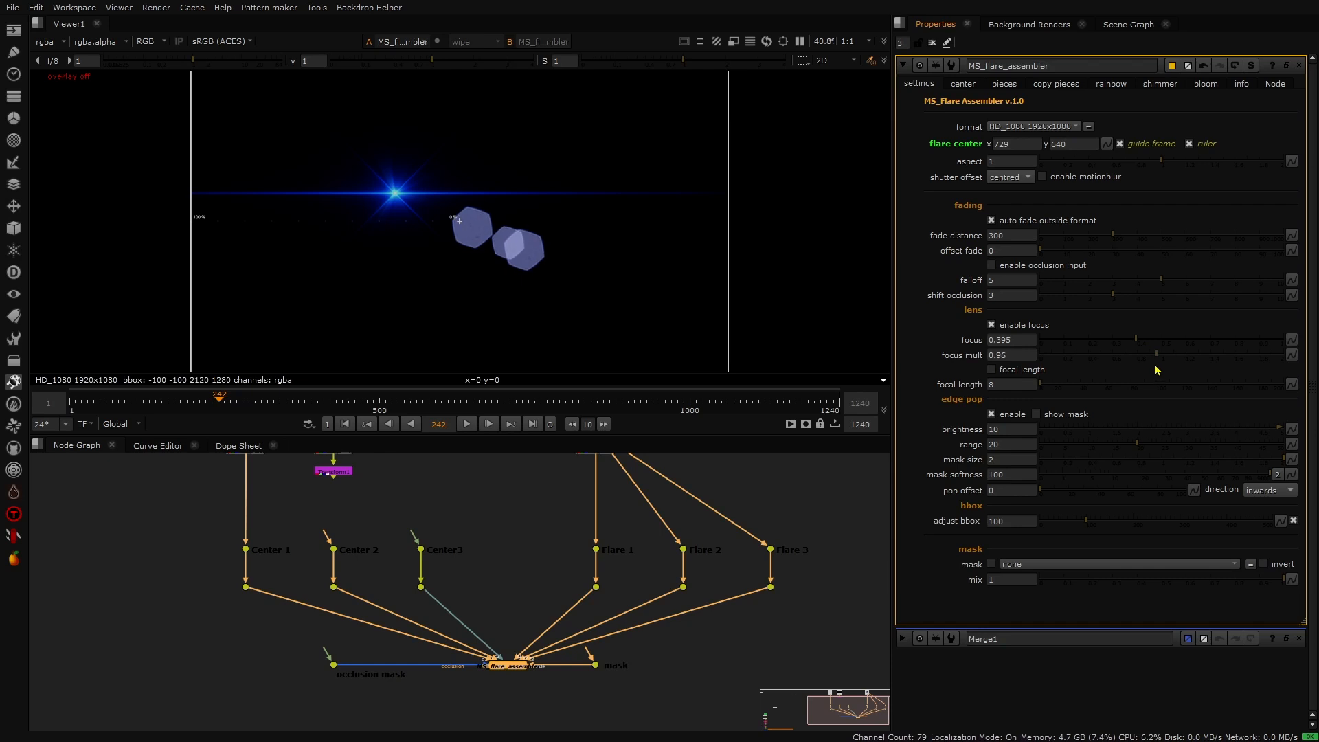
- Turn off focus, enable focal length and scrub its value
{"action": "left_click", "coordinate": [992, 326]}
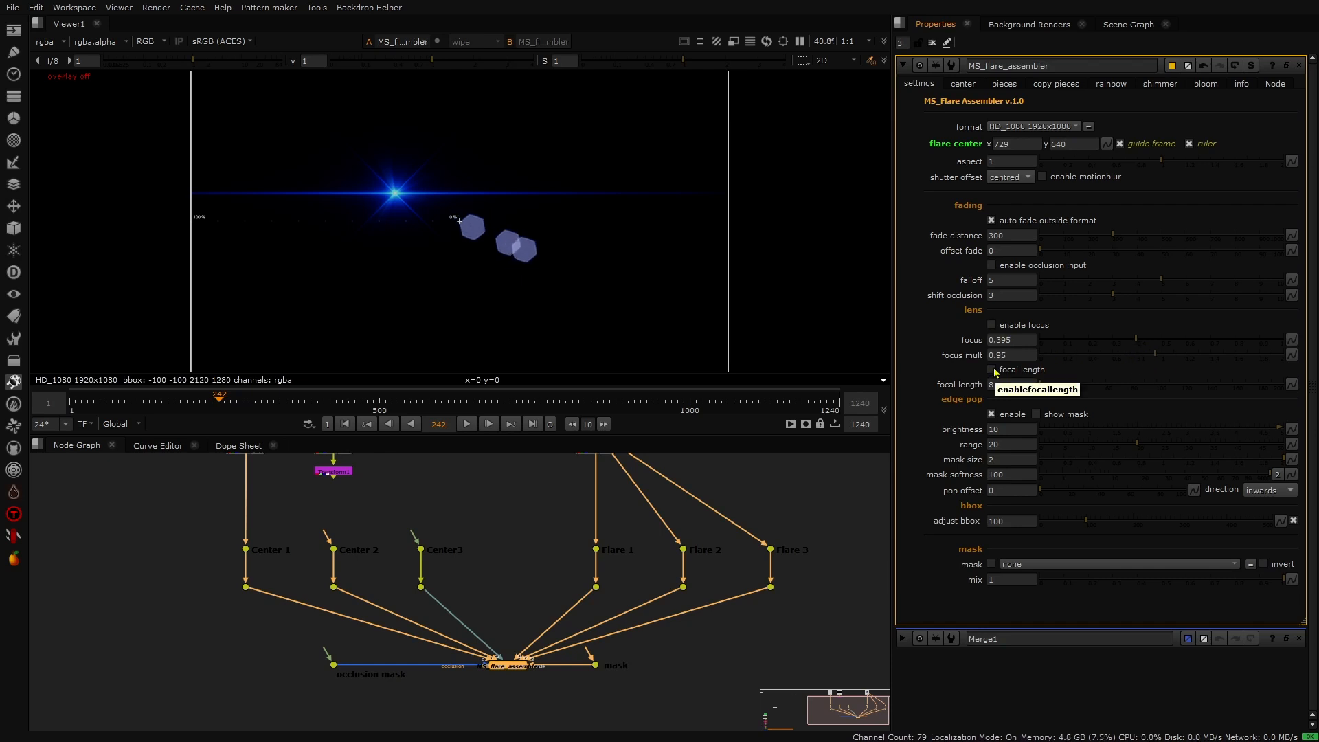
{"action": "left_click", "coordinate": [992, 370]}
{"action": "left_click_drag", "start_coordinate": [1039, 389], "coordinate": [1203, 412]}
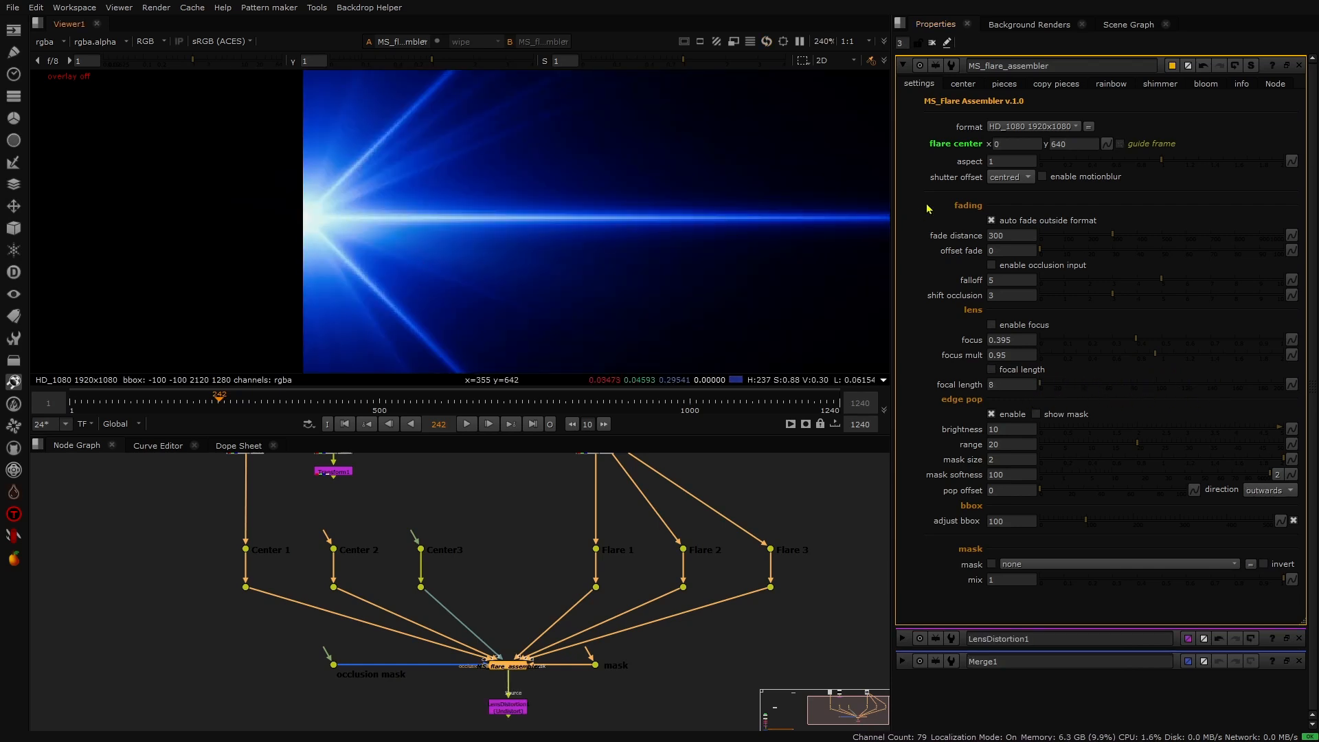
- Step the flare center's x up and down around 0 to examine the edge pop at the frame border
{"action": "left_click", "coordinate": [994, 144]}
{"action": "key", "text": "Return"}
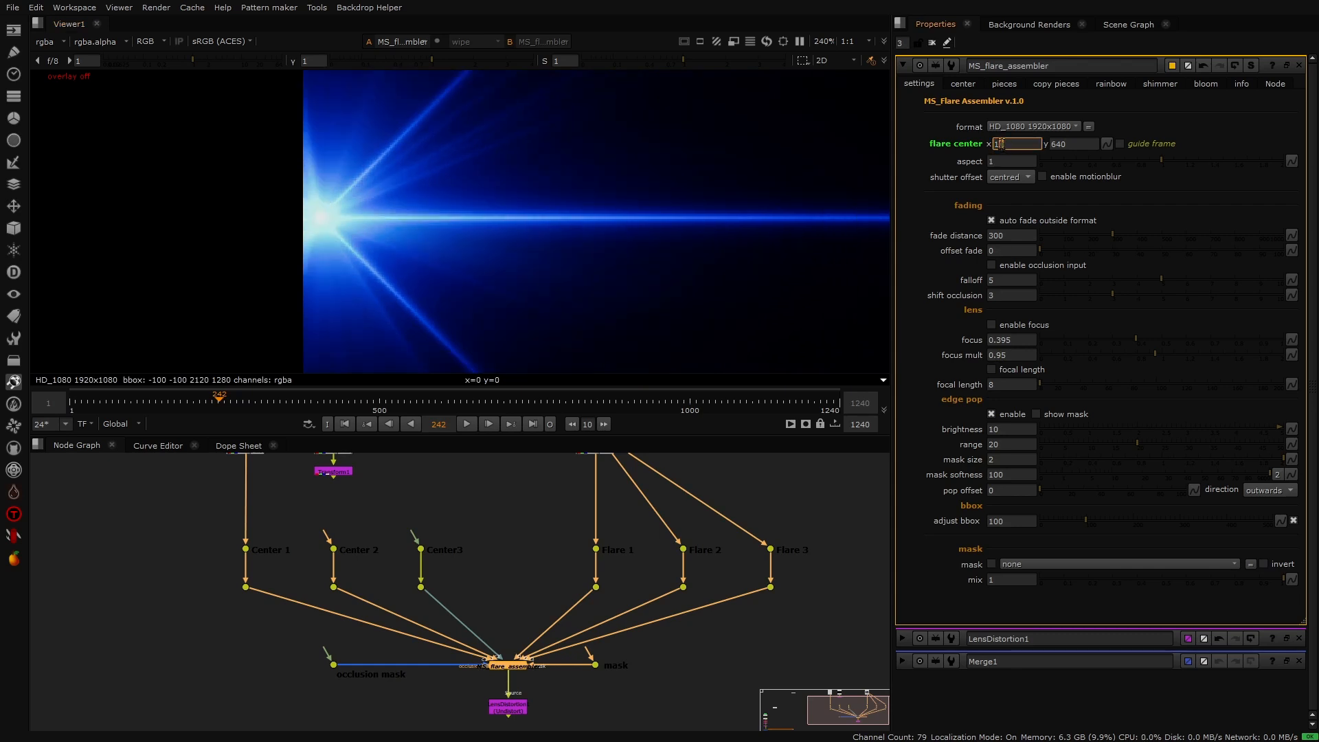
{"action": "key", "text": "Up"}
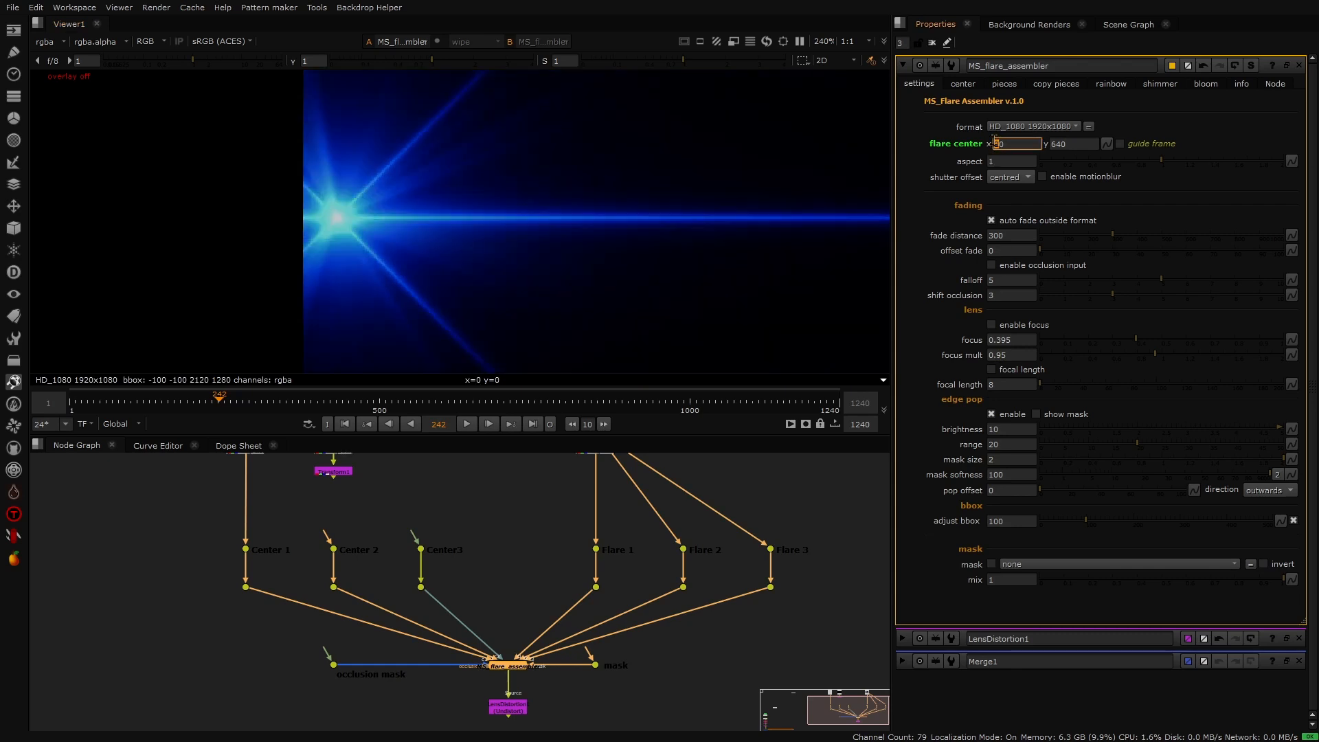
{"action": "key", "text": "Down"}
{"action": "key", "text": "Down"}
{"action": "key", "text": "Down"}
{"action": "key", "text": "Down"}
{"action": "key", "text": "Up"}
{"action": "key", "text": "Up"}
{"action": "key", "text": "Up"}
{"action": "key", "text": "Up"}
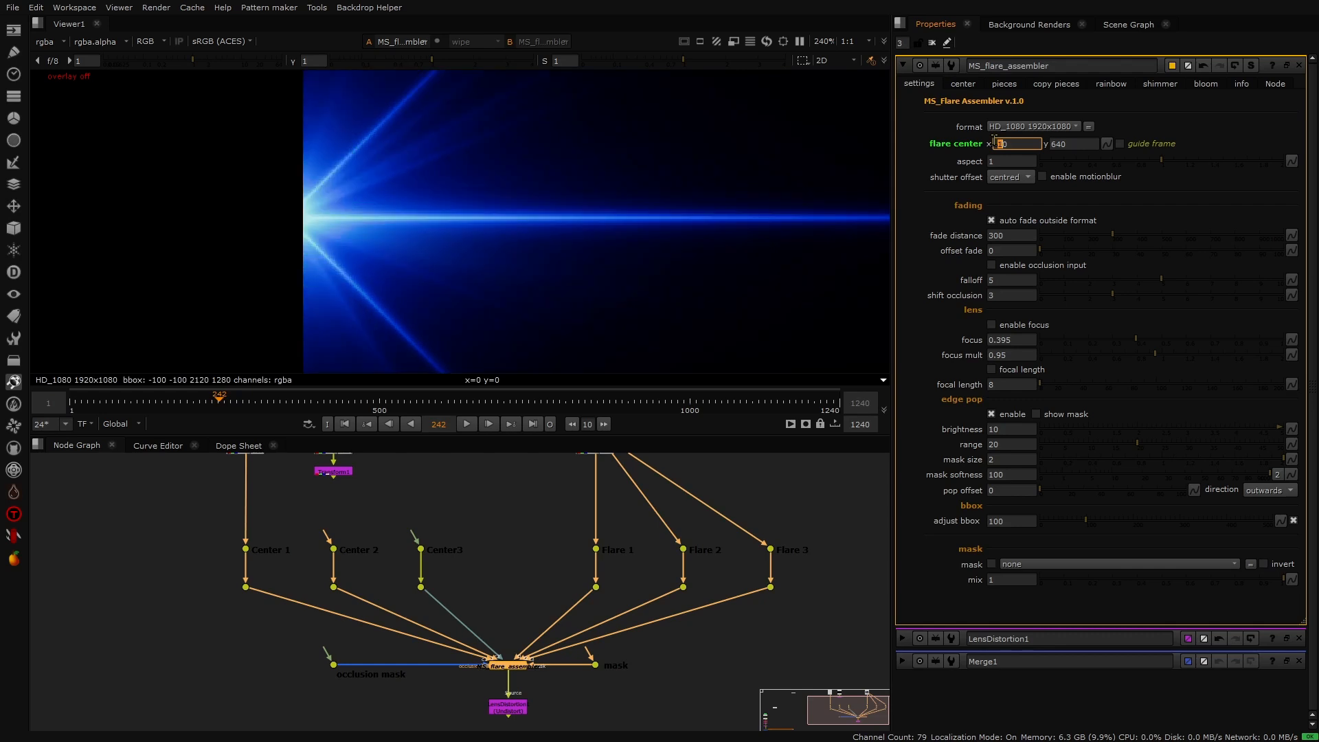
{"action": "key", "text": "Down"}
{"action": "key", "text": "Down"}
{"action": "key", "text": "Down"}
{"action": "key", "text": "Down"}
{"action": "key", "text": "Up"}
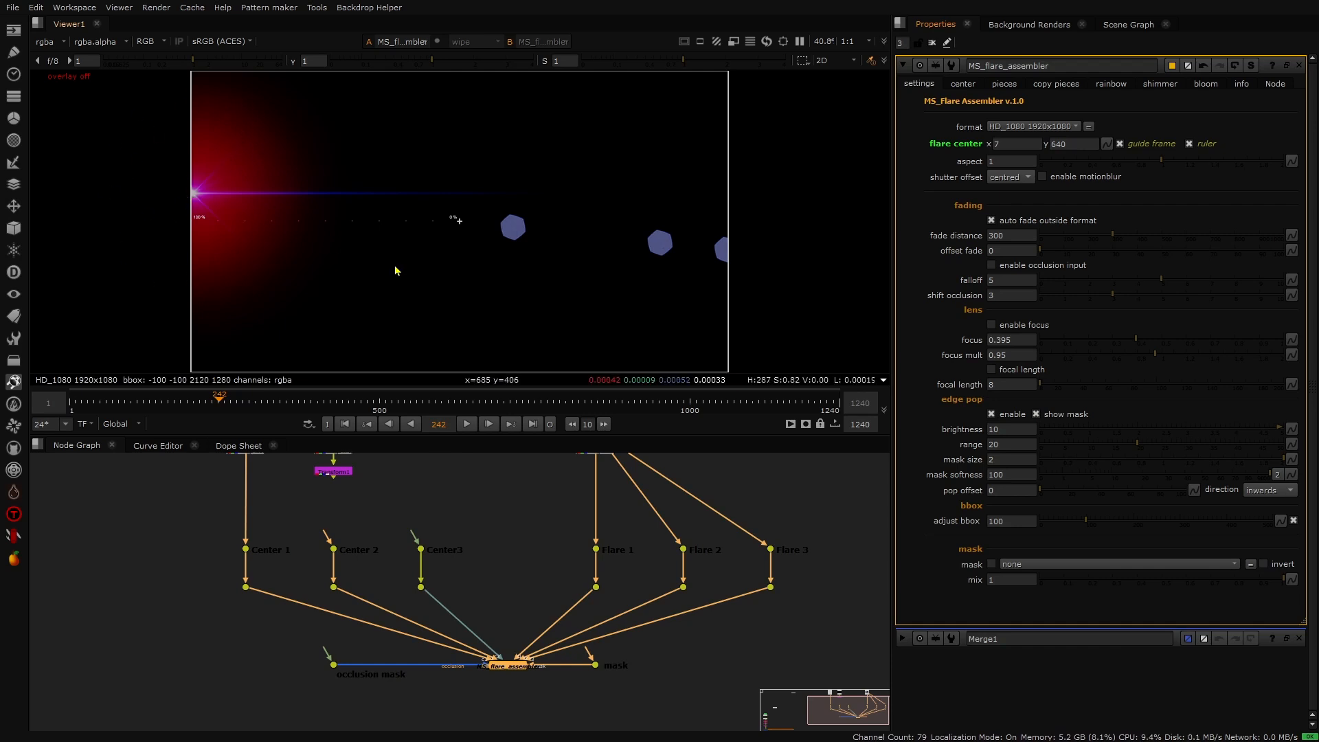
{"action": "left_click", "coordinate": [1001, 459]}
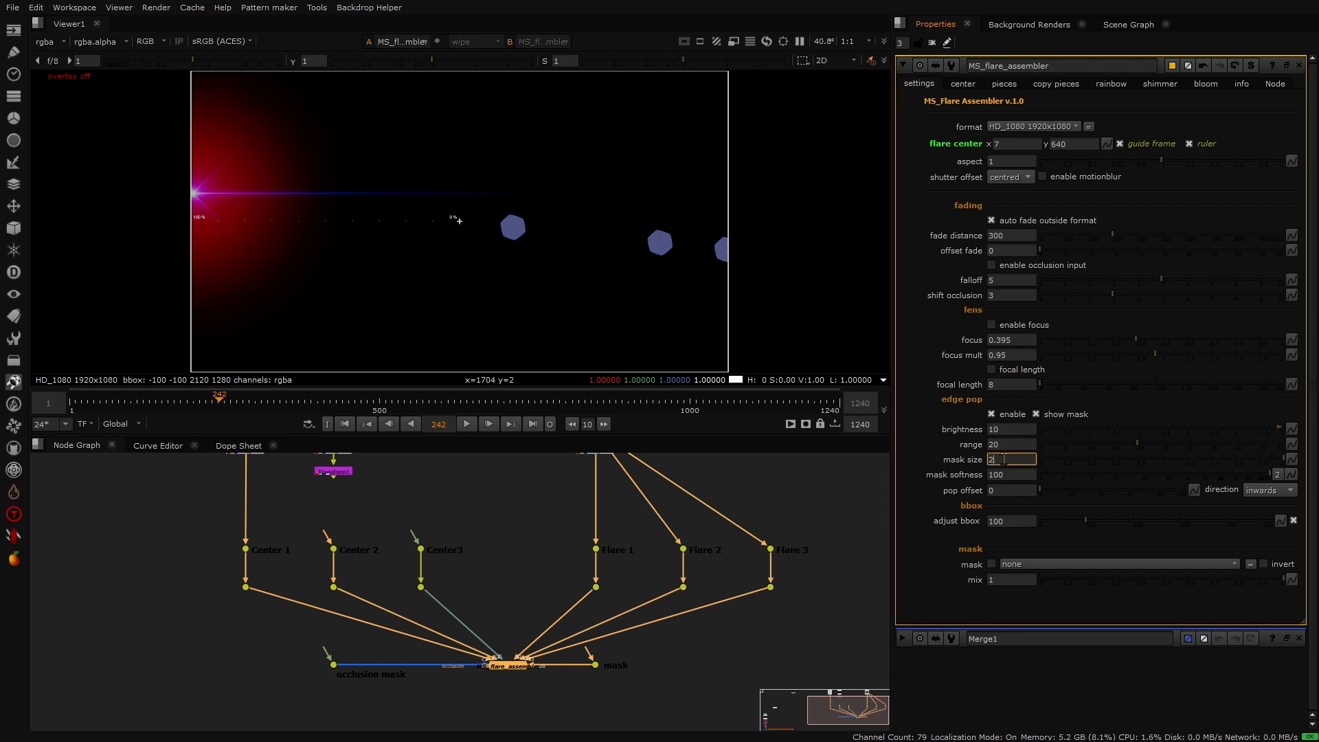
{"action": "left_click", "coordinate": [944, 466]}
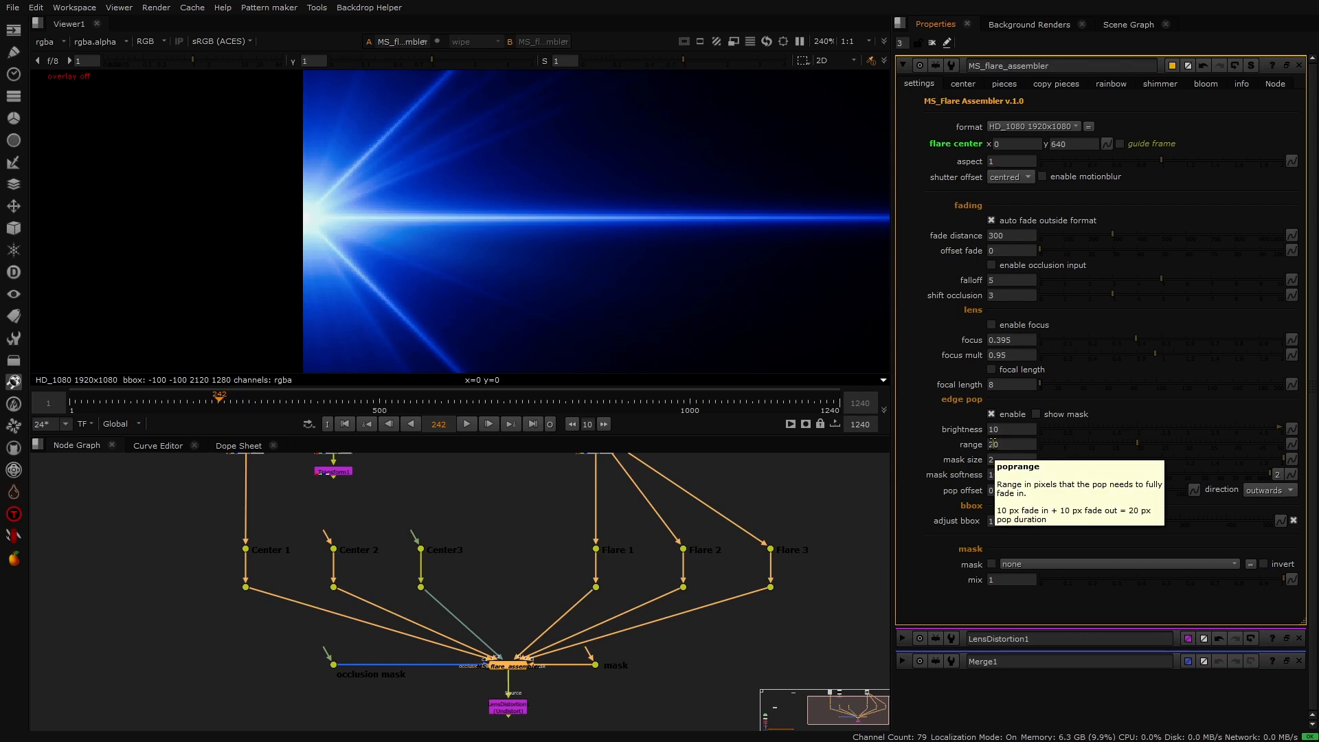
{"action": "left_click", "coordinate": [992, 444]}
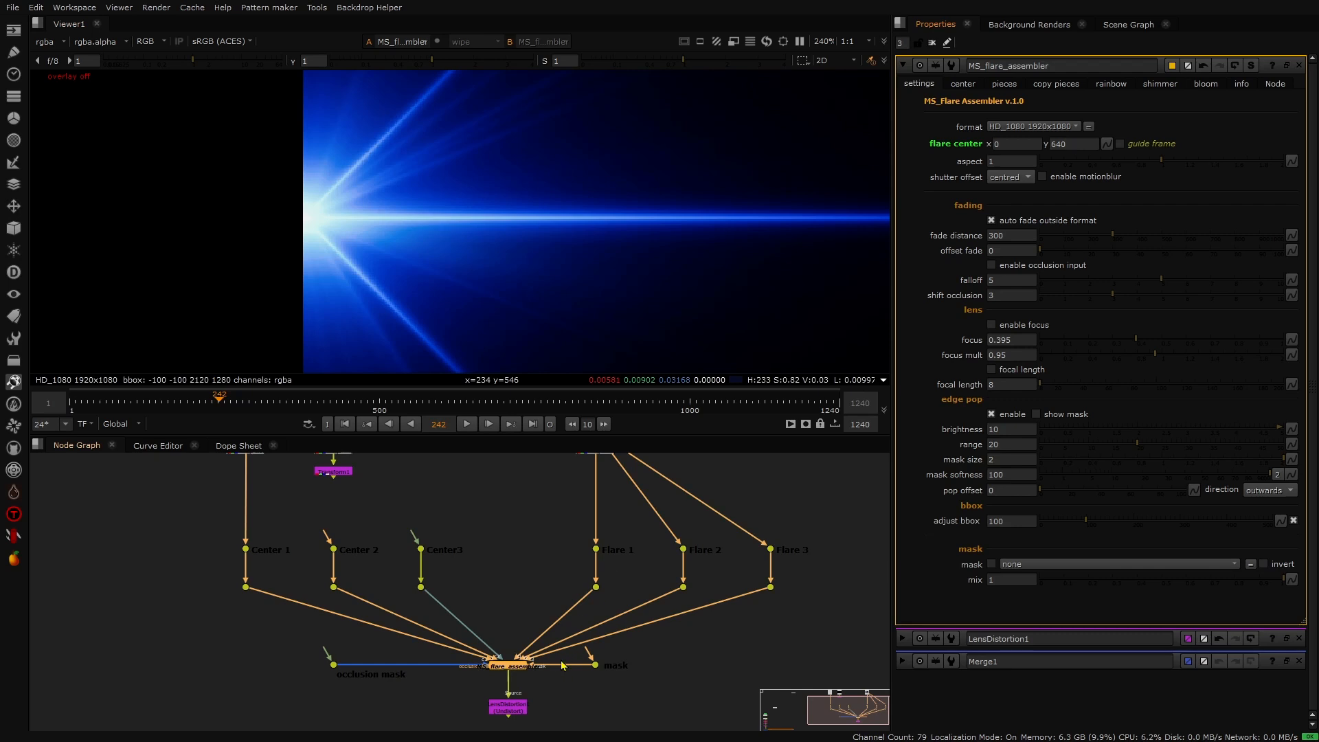
- Inspect the LensDistortion node's output in the viewer, then return to the flare assembler's controls
{"action": "key", "text": "o"}
{"action": "scroll", "coordinate": [580, 229], "scroll_direction": "down", "scroll_amount": 10}
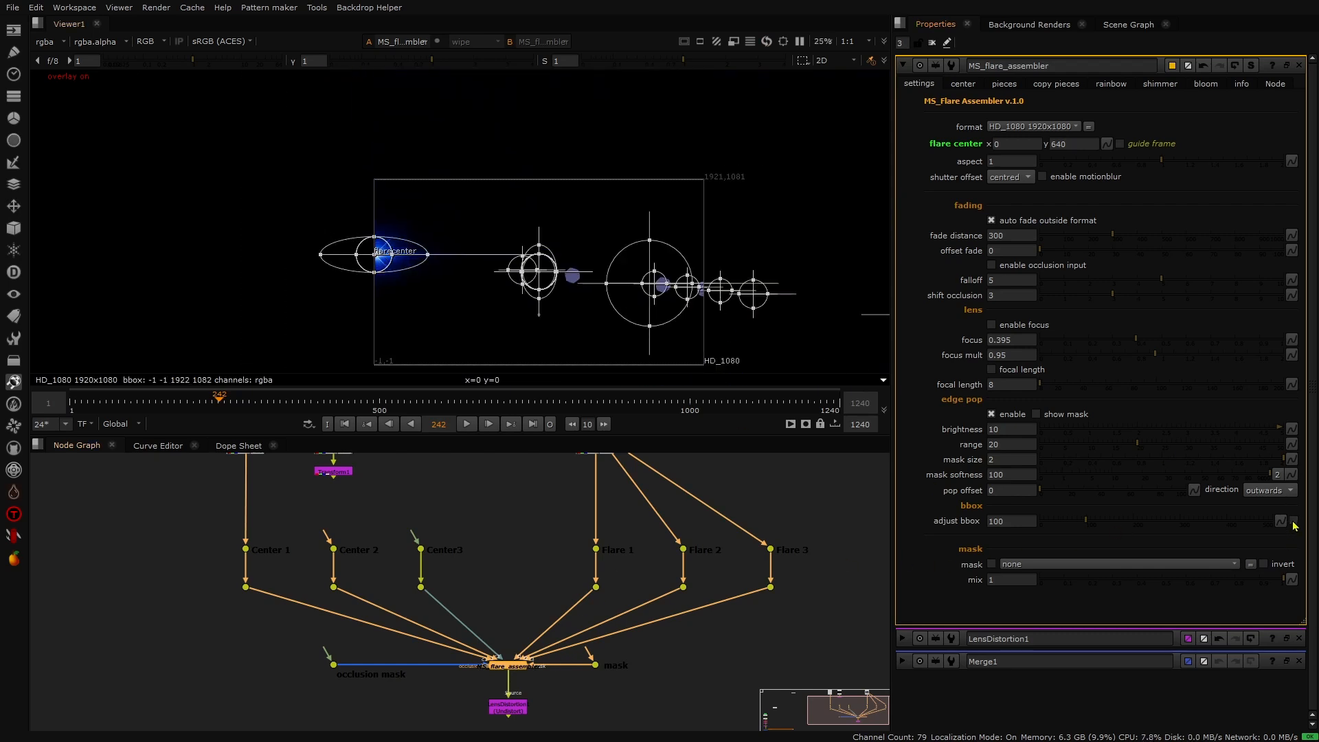
{"action": "scroll", "coordinate": [484, 258], "scroll_direction": "up", "scroll_amount": 2}
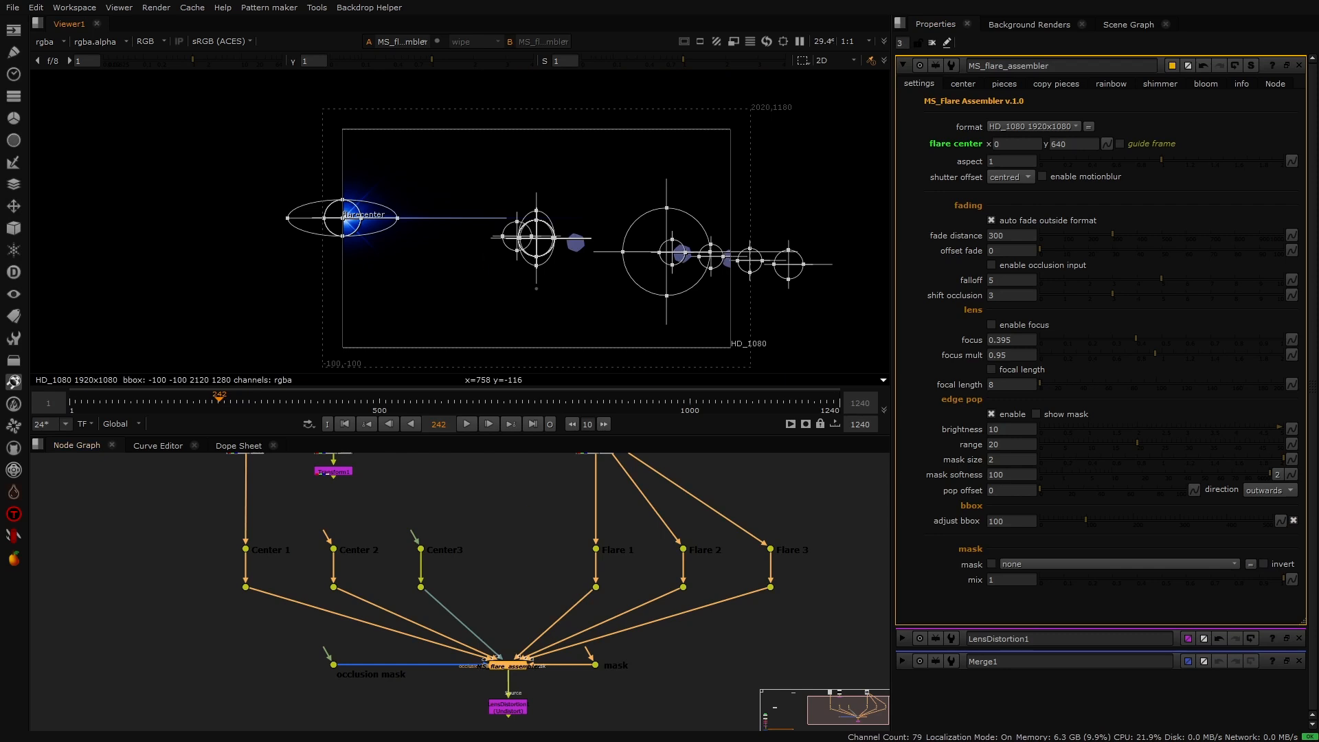
{"action": "double_click", "coordinate": [510, 708]}
{"action": "key", "text": "1"}
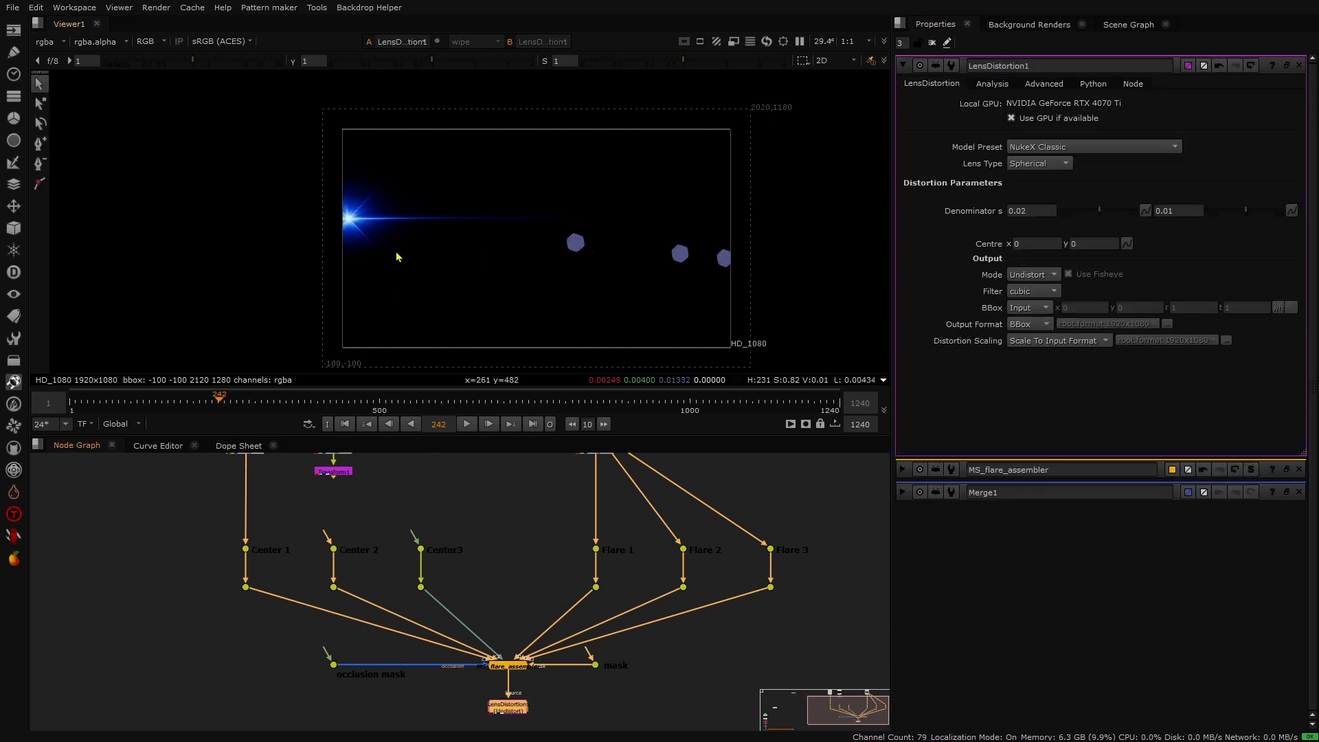
{"action": "double_click", "coordinate": [517, 667]}
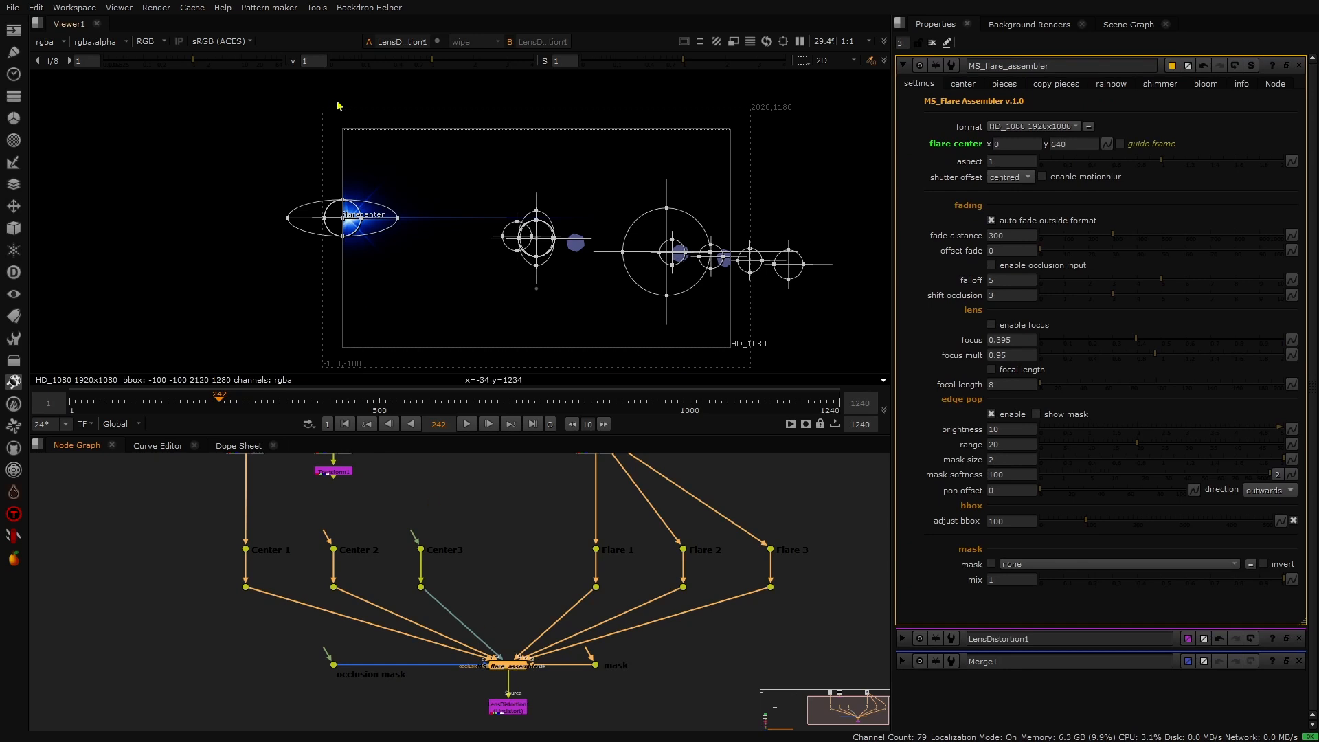
- Toggle edge pop off and on to compare the frame border, and set the pop offset to 30
{"action": "scroll", "coordinate": [346, 220], "scroll_direction": "up", "scroll_amount": 10}
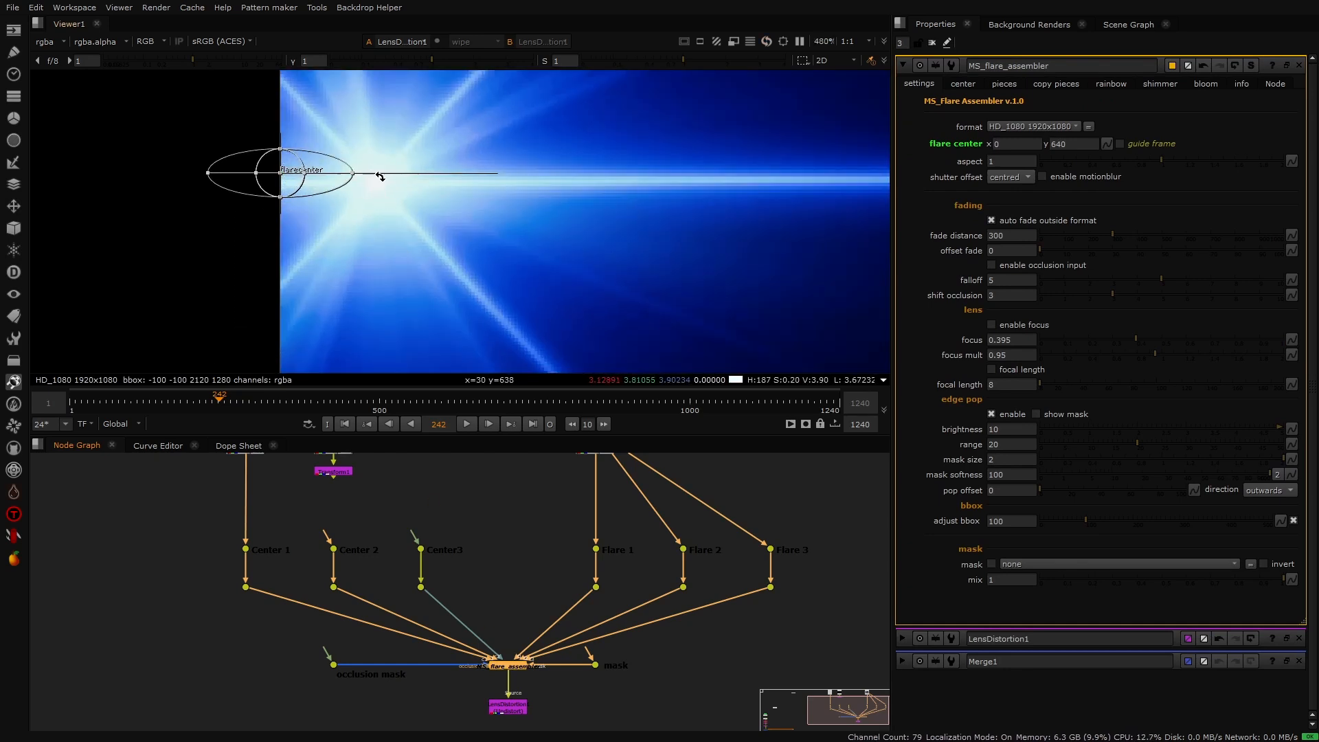
{"action": "scroll", "coordinate": [383, 178], "scroll_direction": "down", "scroll_amount": 1}
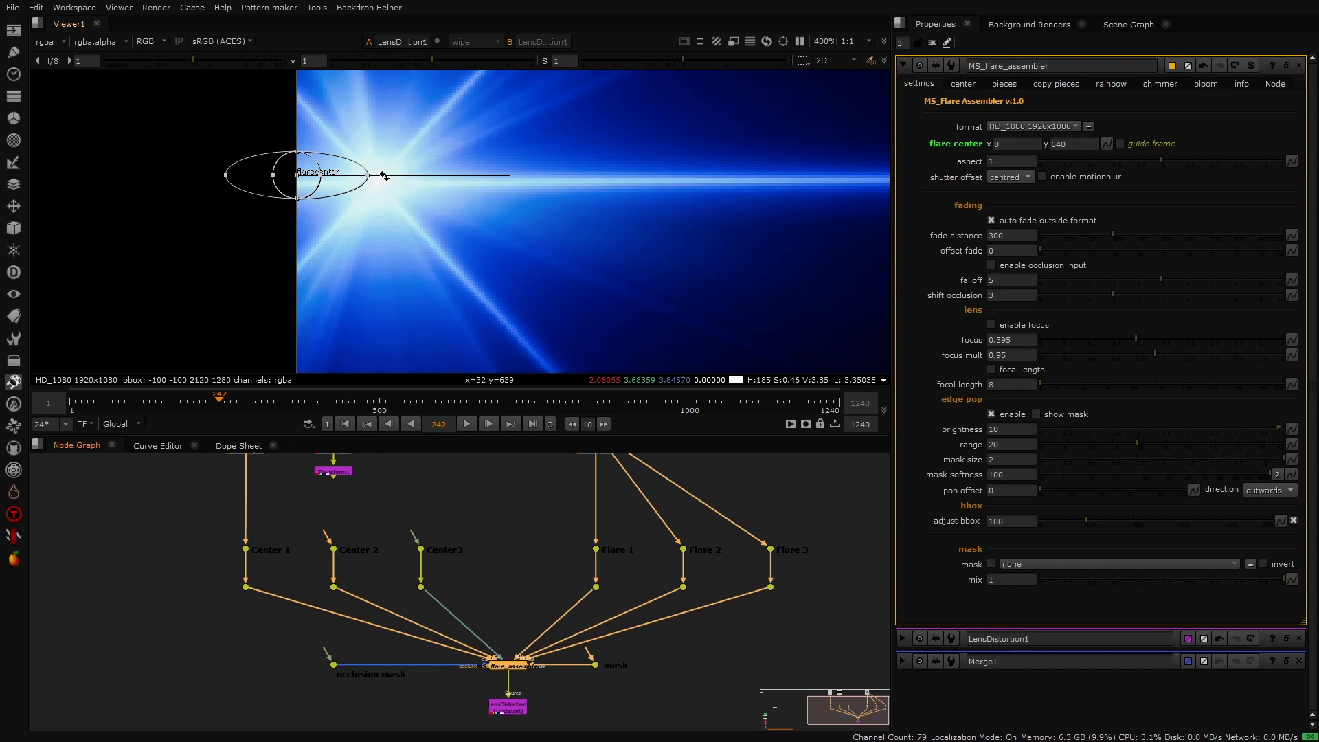
{"action": "left_click", "coordinate": [992, 415]}
{"action": "left_click", "coordinate": [992, 415]}
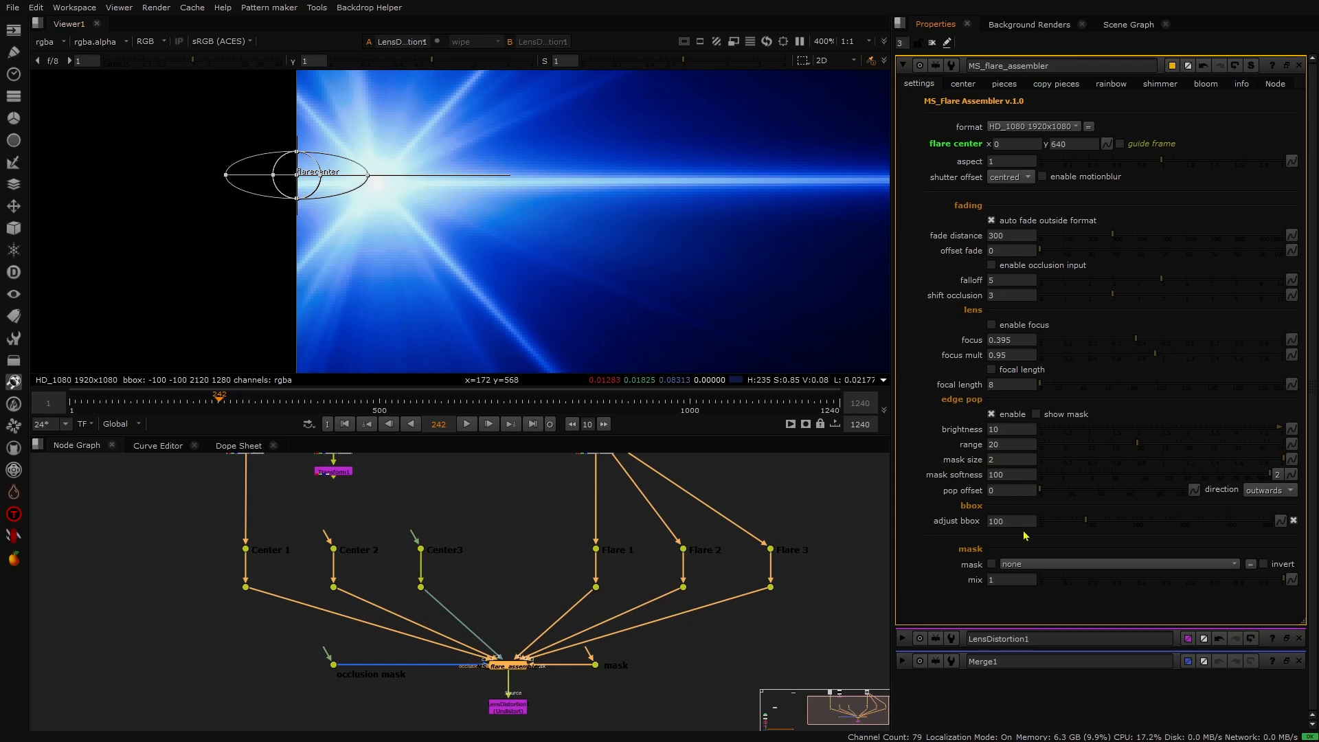
{"action": "double_click", "coordinate": [988, 489]}
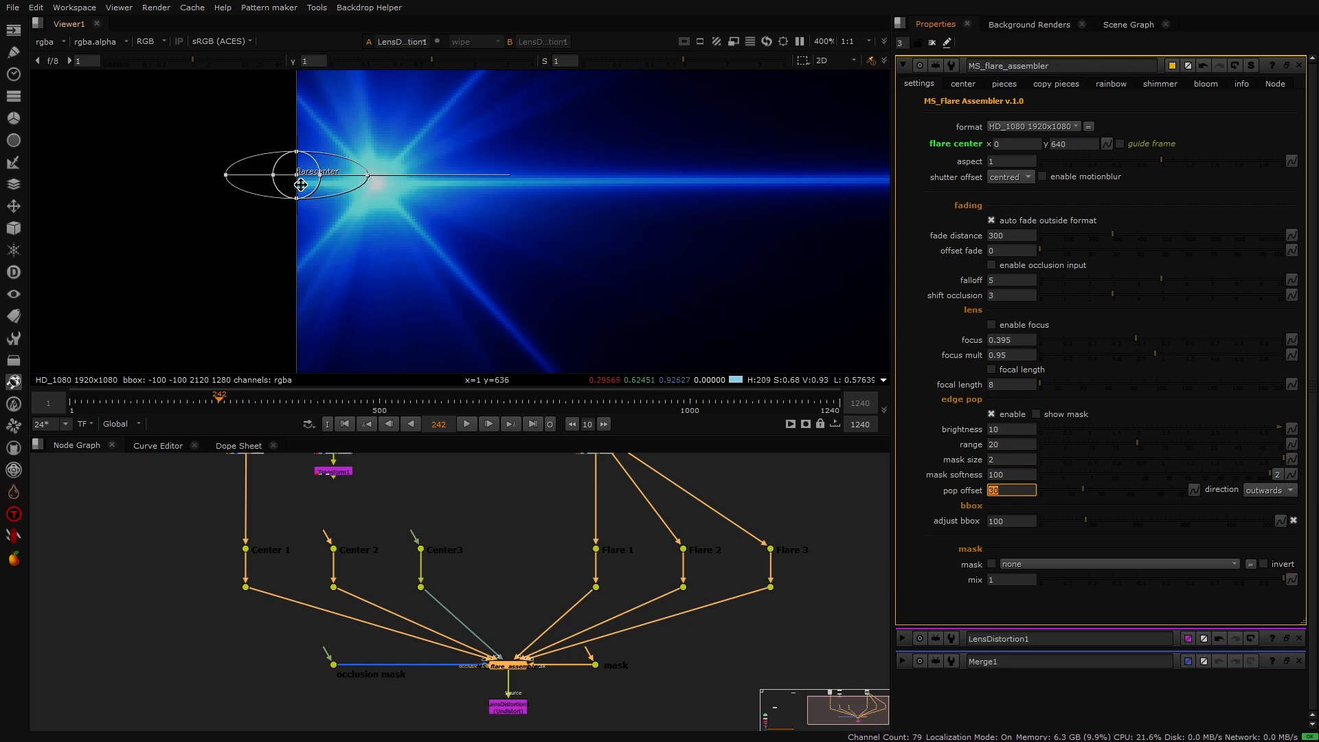
- Step the flare center's x to negative values around -10 to check the edge pop at the frame border
{"action": "left_click", "coordinate": [993, 145]}
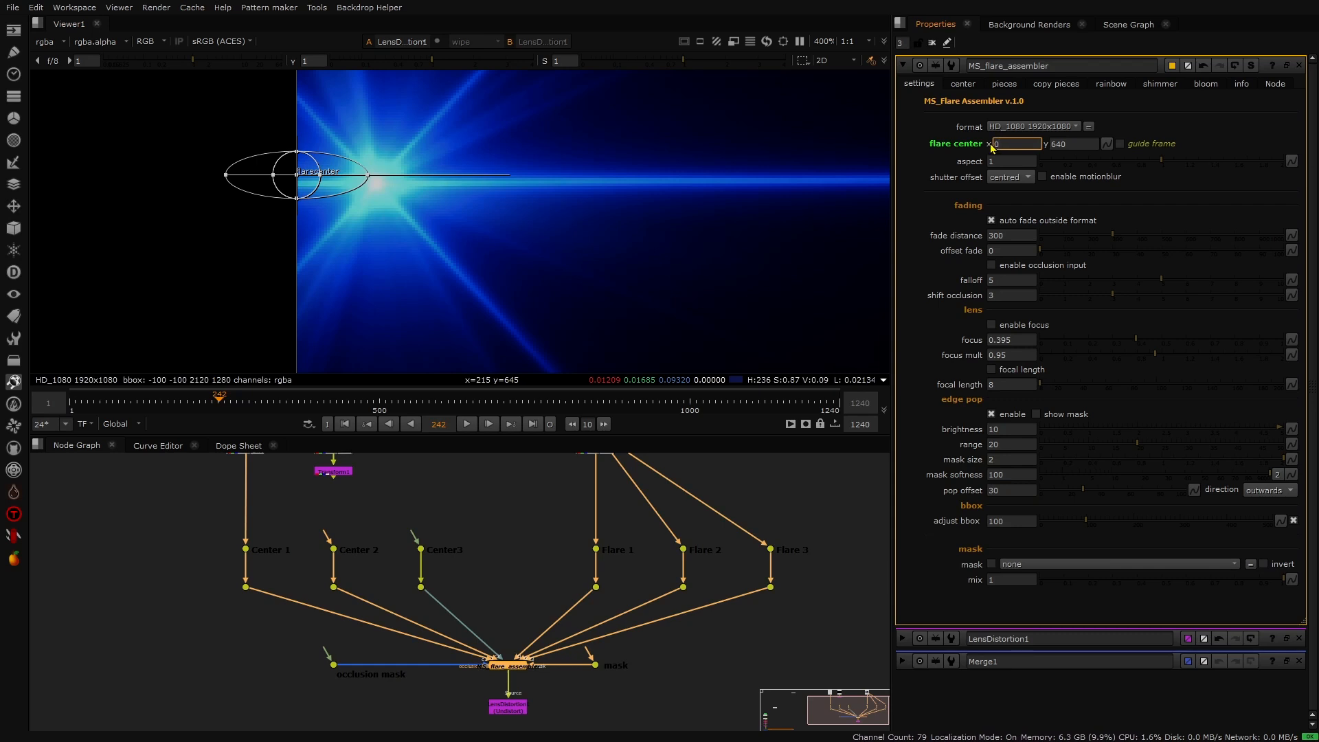
{"action": "type", "text": "3"}
{"action": "key", "text": "Return"}
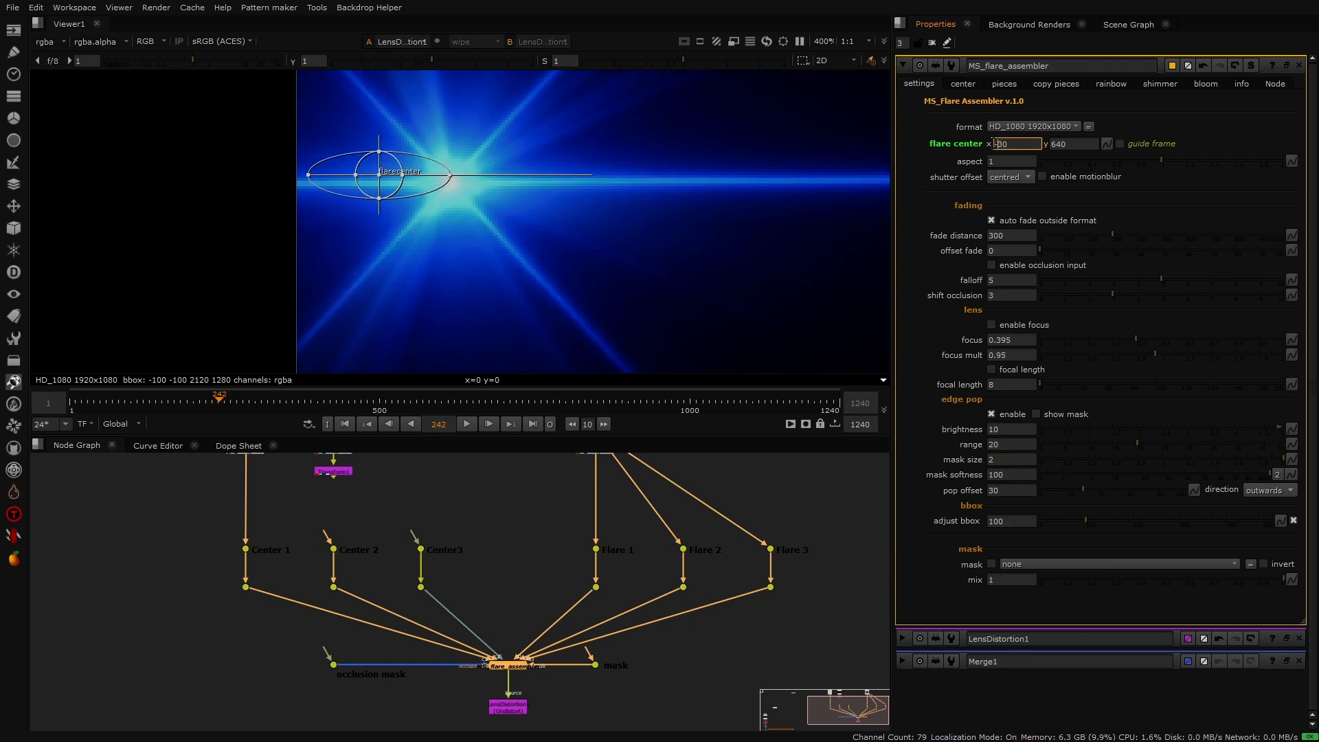
{"action": "type", "text": "-"}
{"action": "key", "text": "Return"}
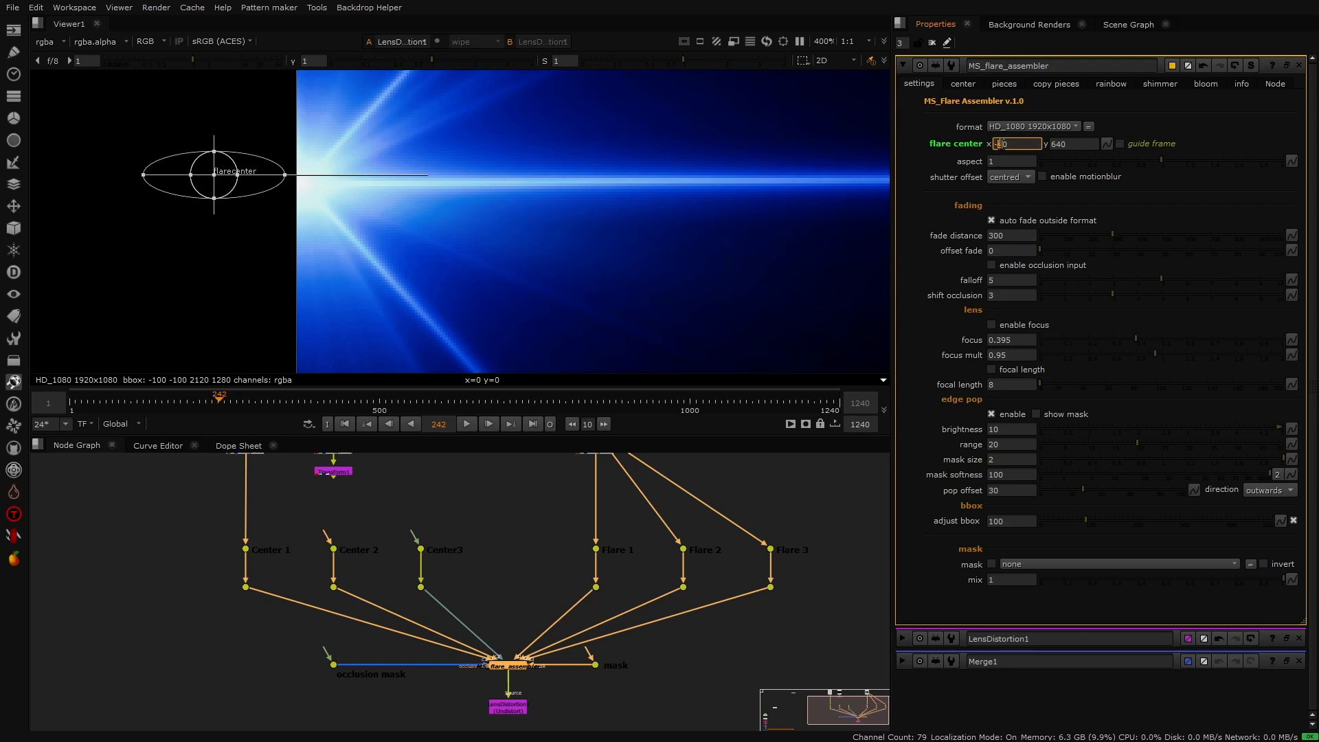
{"action": "scroll", "coordinate": [1000, 143], "scroll_direction": "up", "scroll_amount": 5}
{"action": "scroll", "coordinate": [1000, 144], "scroll_direction": "down", "scroll_amount": 4}
{"action": "scroll", "coordinate": [1000, 144], "scroll_direction": "down", "scroll_amount": 1}
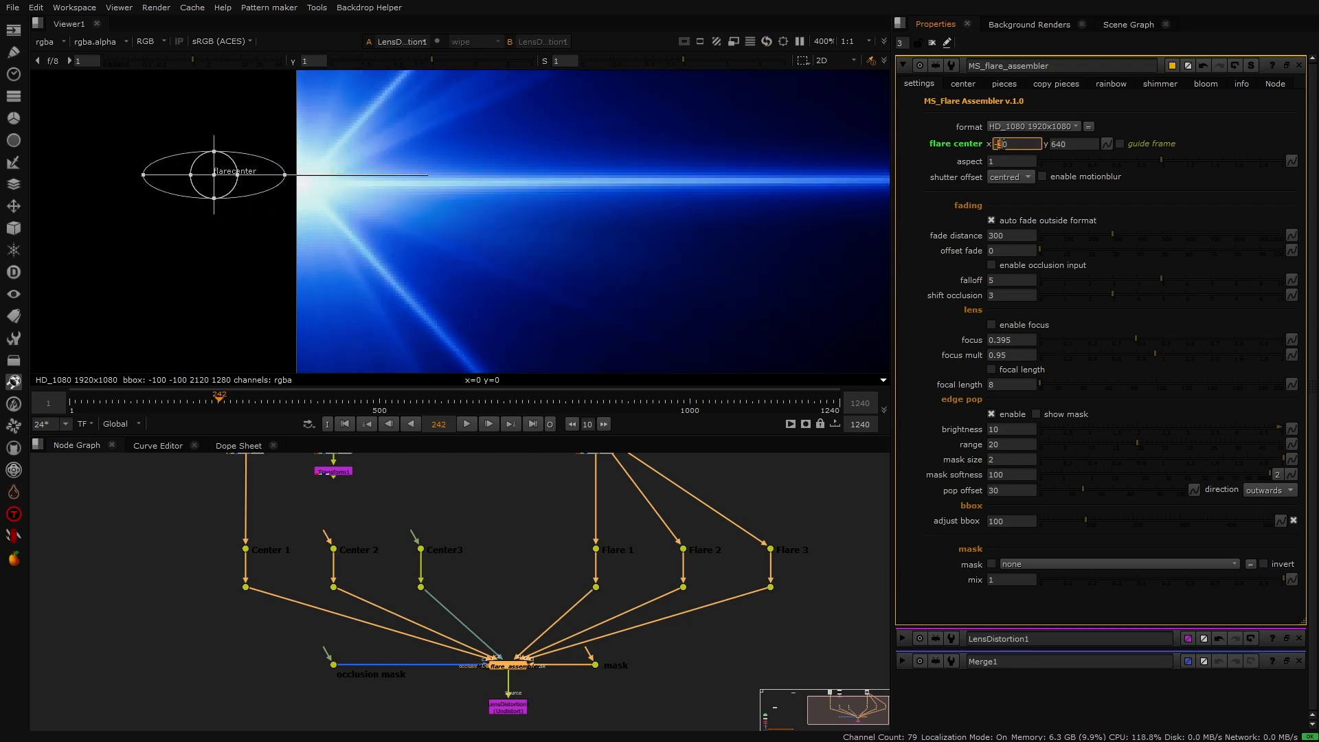
{"action": "scroll", "coordinate": [1000, 144], "scroll_direction": "up", "scroll_amount": 2}
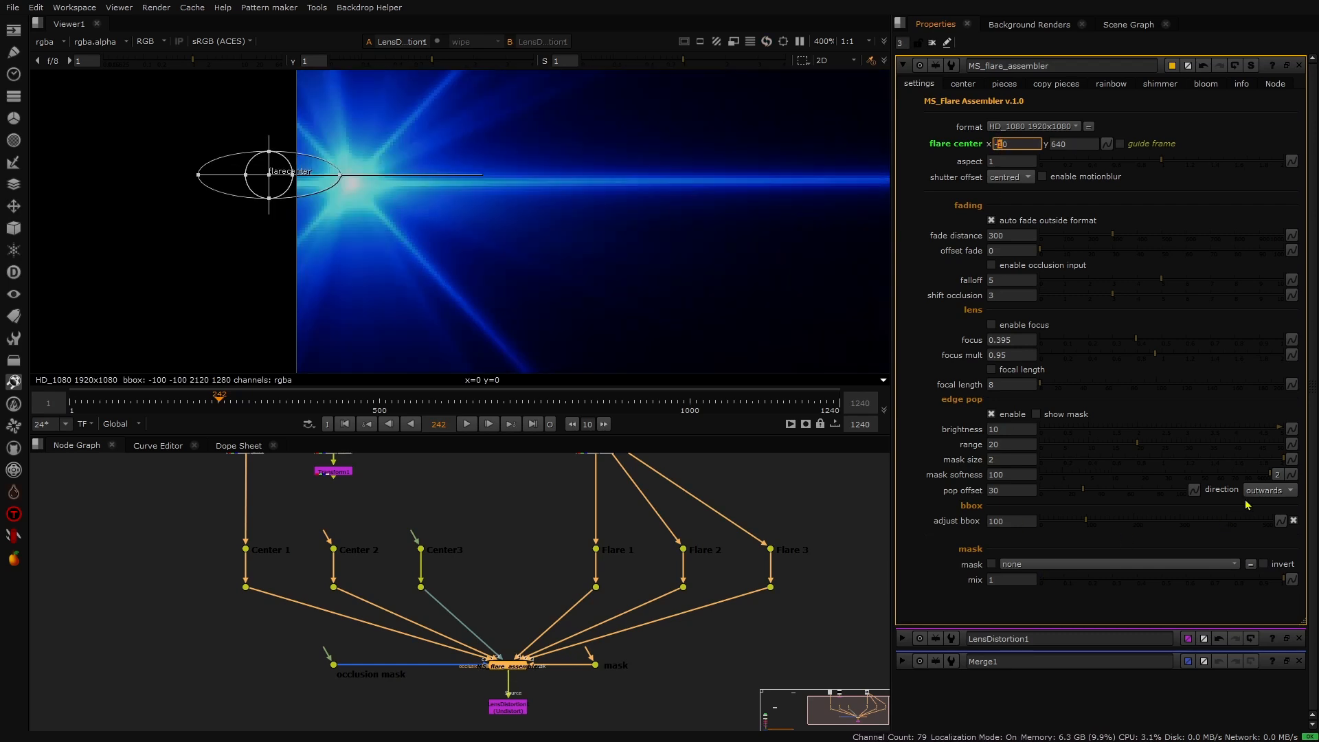
{"action": "left_click", "coordinate": [1262, 491]}
{"action": "left_click", "coordinate": [1267, 492]}
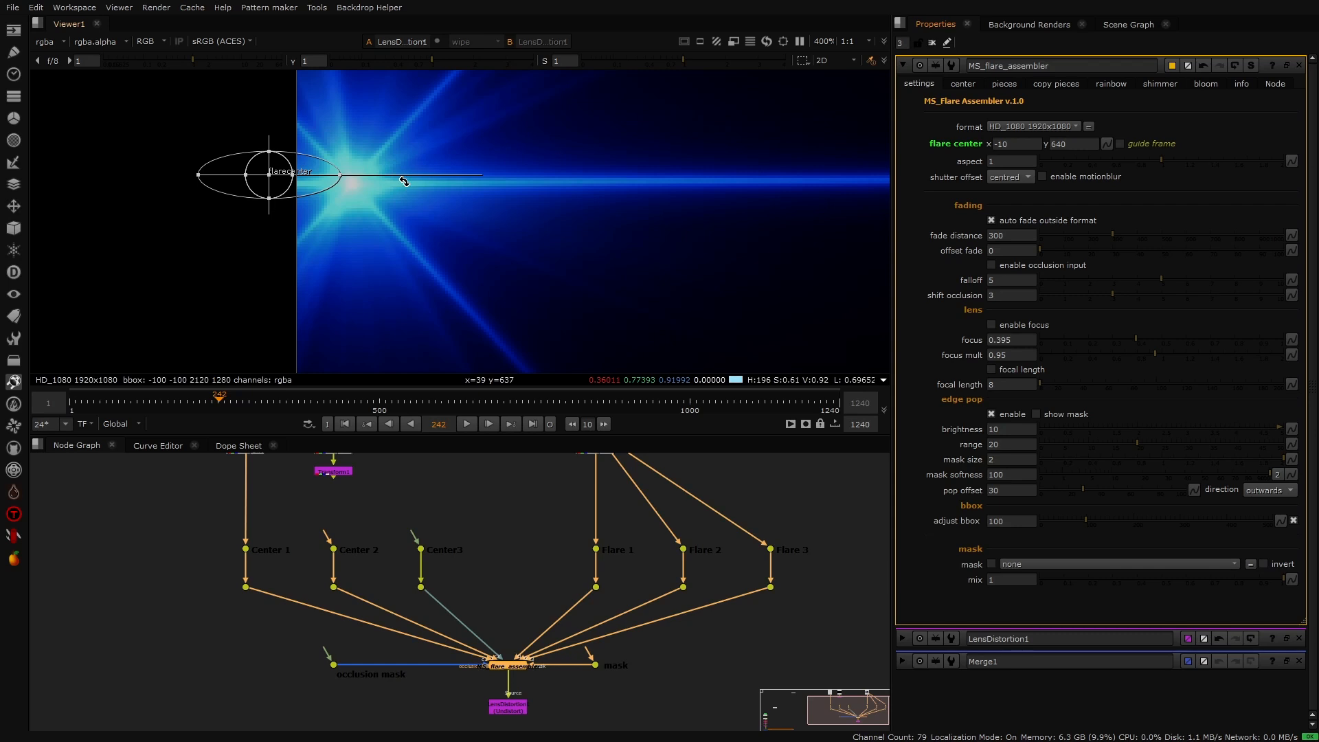
{"action": "scroll", "coordinate": [409, 241], "scroll_direction": "down", "scroll_amount": 10}
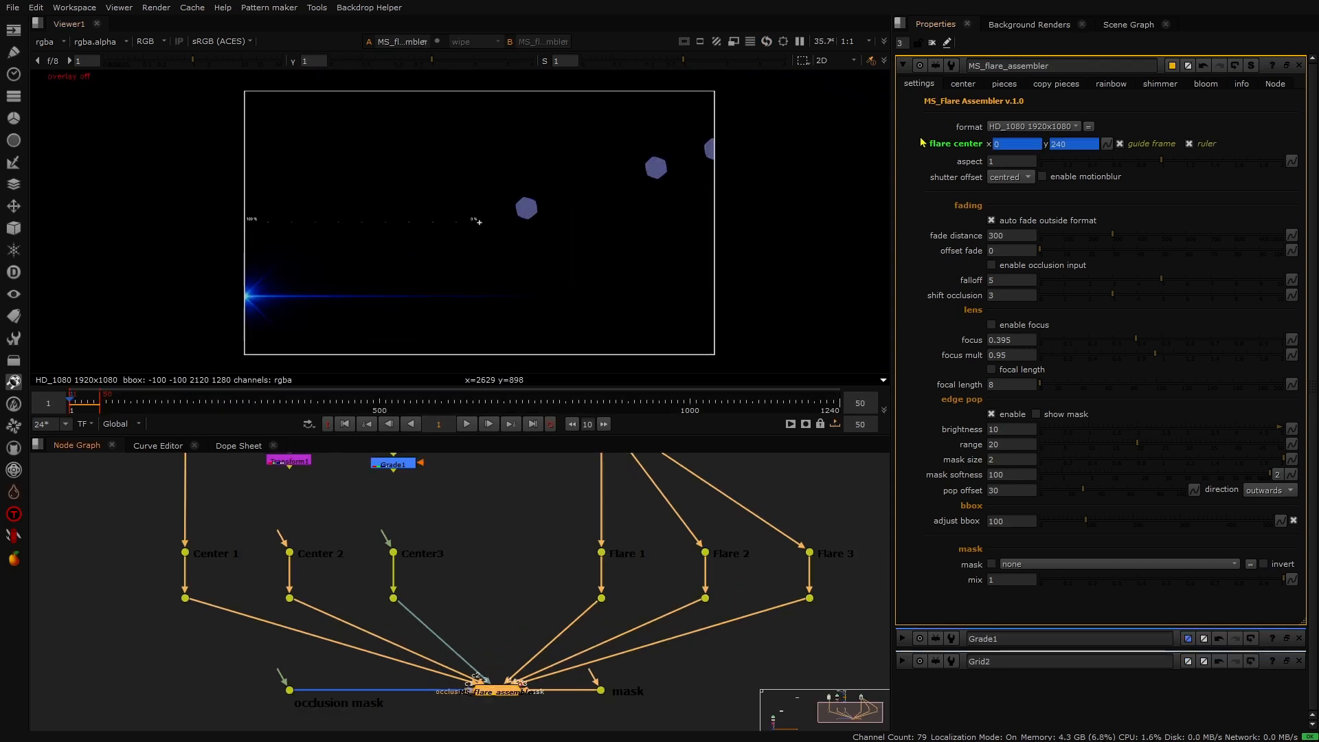
- Open the center pieces settings and enable the Center 3 element
{"action": "left_click", "coordinate": [963, 84]}
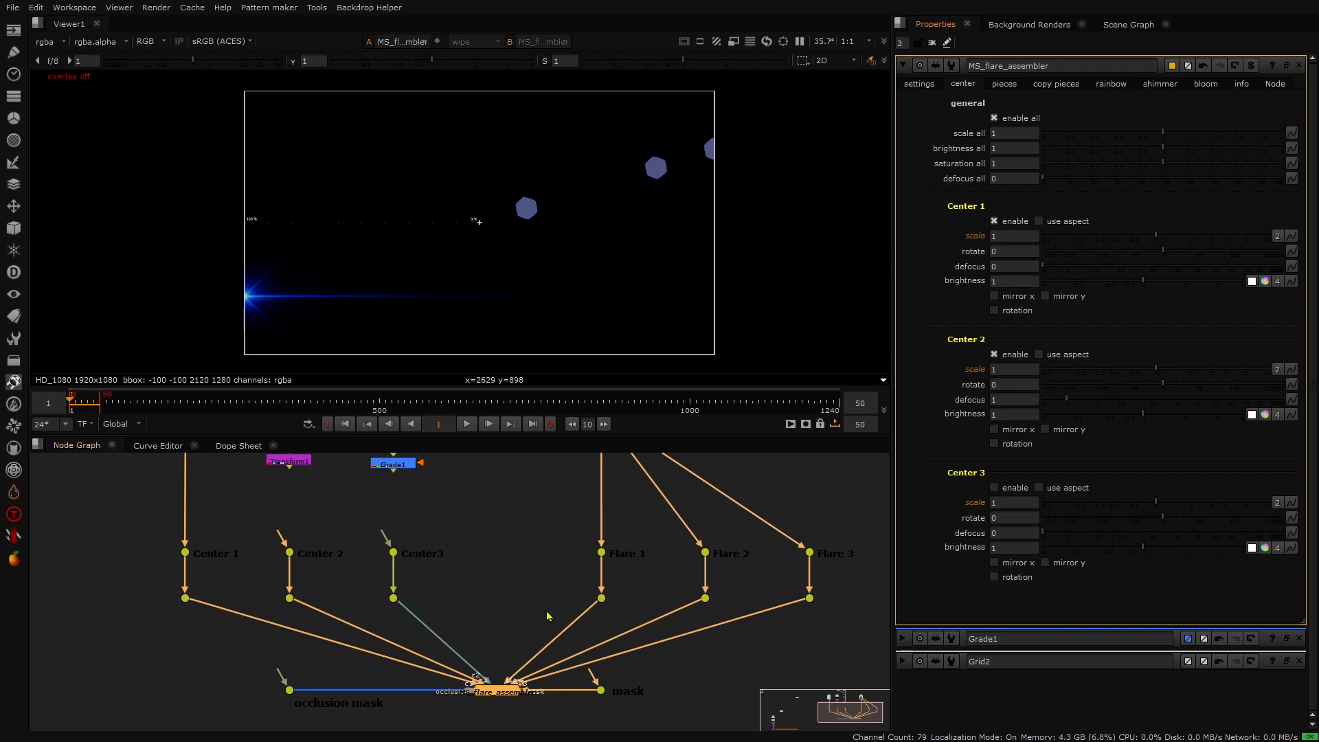
{"action": "middle_click_drag", "start_coordinate": [252, 500], "coordinate": [255, 523]}
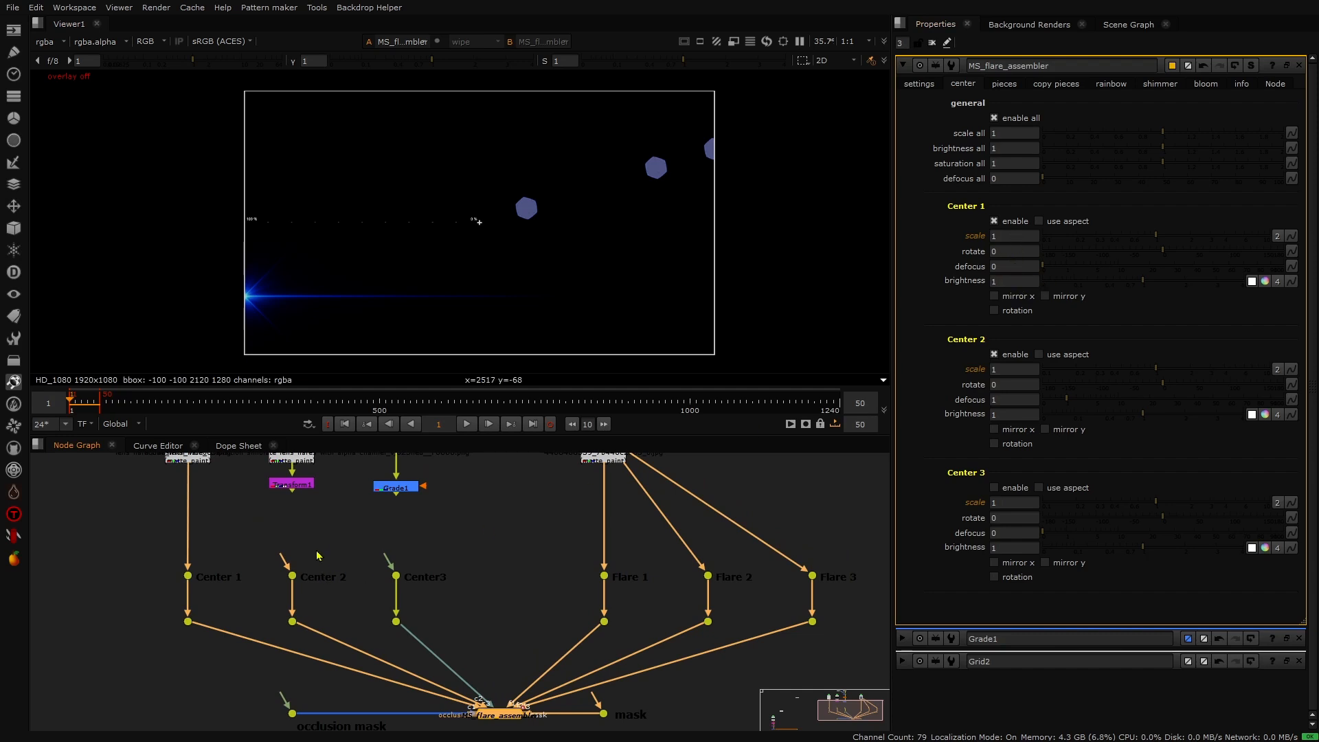
{"action": "mouse_move", "coordinate": [316, 555]}
{"action": "middle_mouse_down"}
{"action": "mouse_move", "coordinate": [318, 591]}
{"action": "mouse_move", "coordinate": [311, 571]}
{"action": "middle_mouse_up"}
{"action": "left_click_drag", "start_coordinate": [282, 581], "coordinate": [393, 507]}
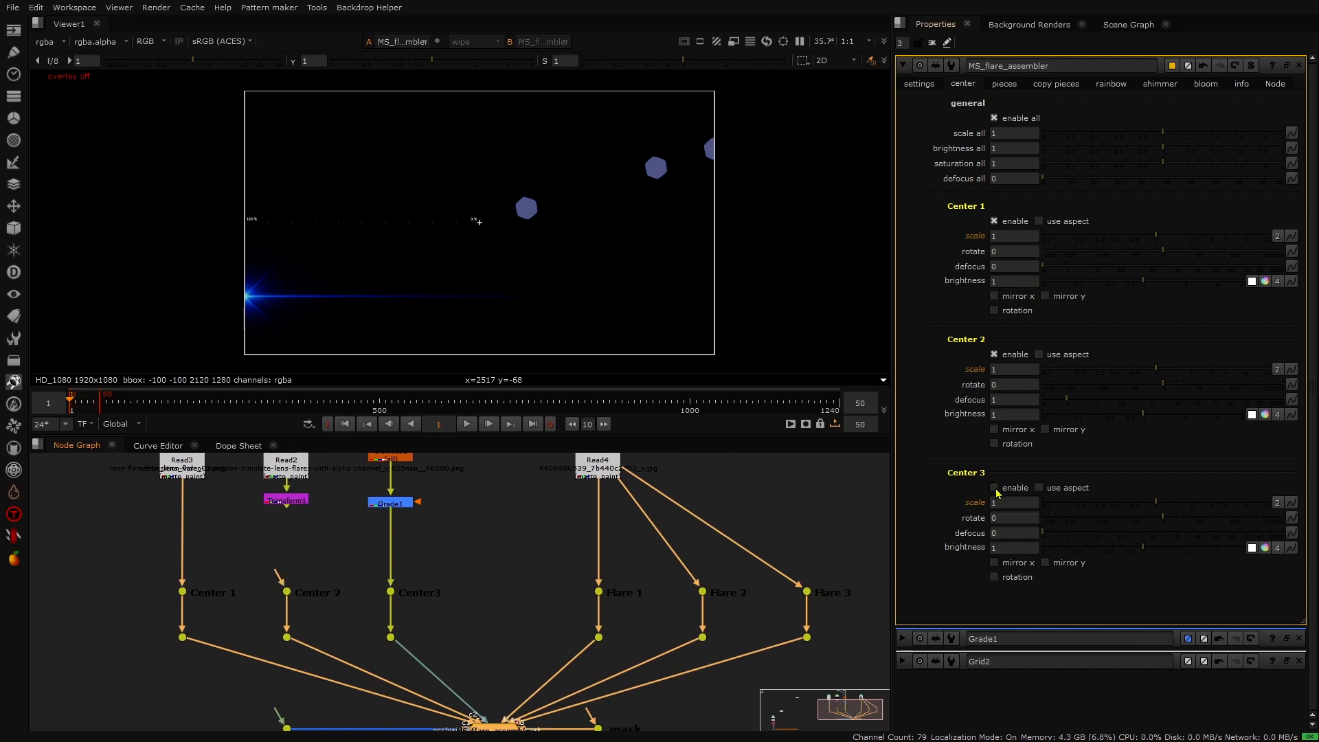
{"action": "left_click", "coordinate": [994, 489]}
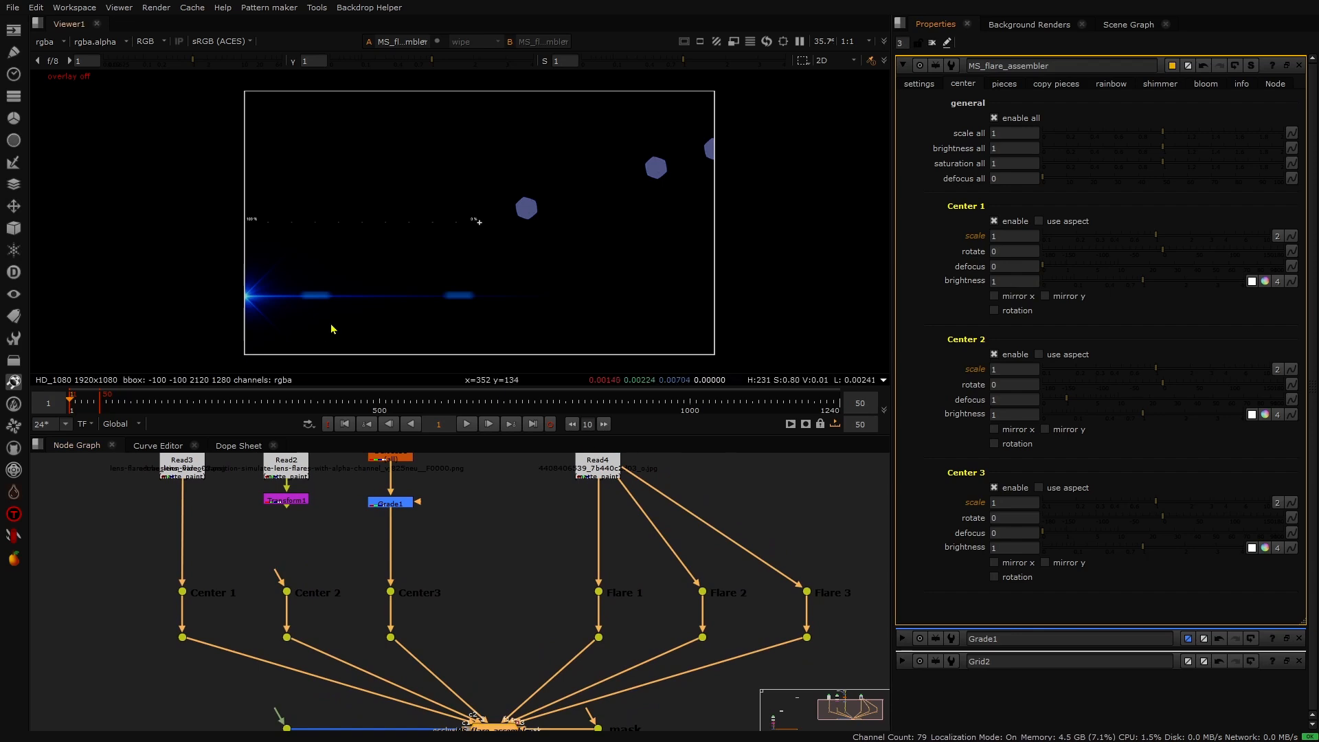
- Play the animation from the start to preview the flare with Center 3 enabled
{"action": "left_click", "coordinate": [466, 424]}
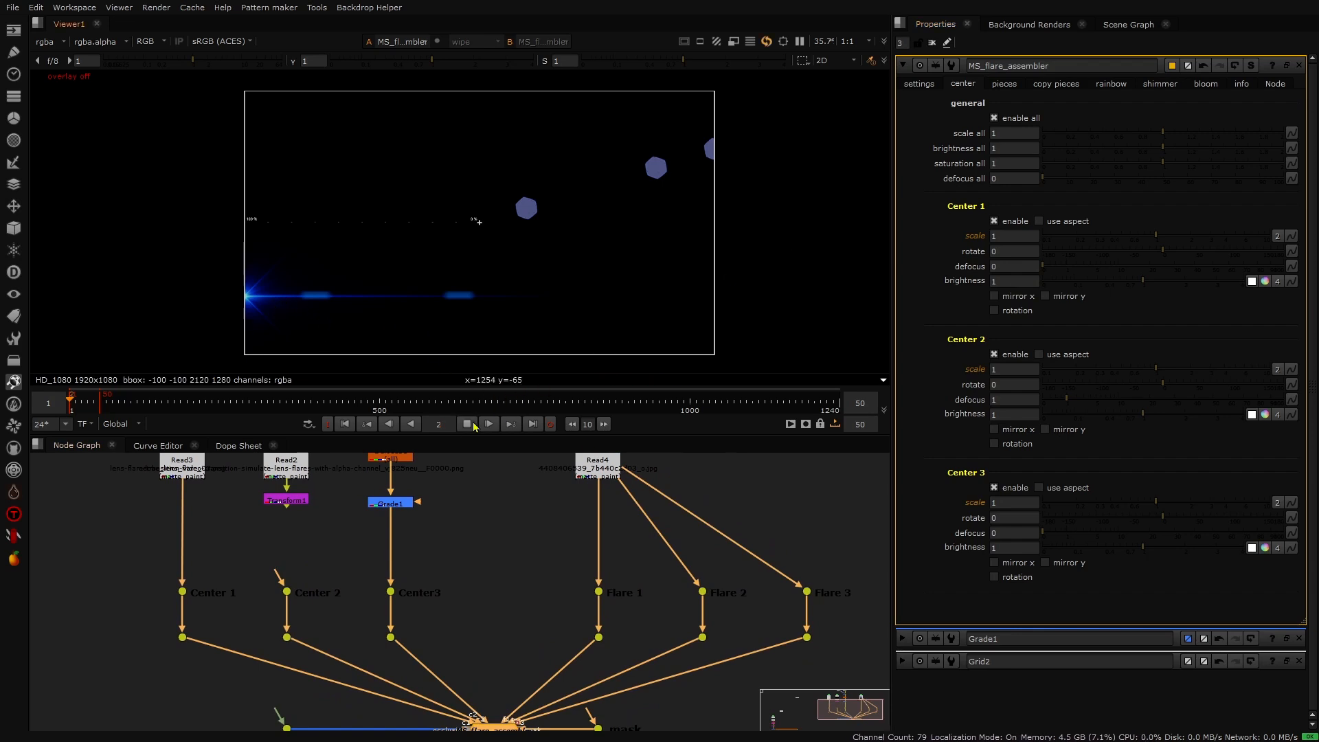
{"action": "left_click", "coordinate": [467, 423]}
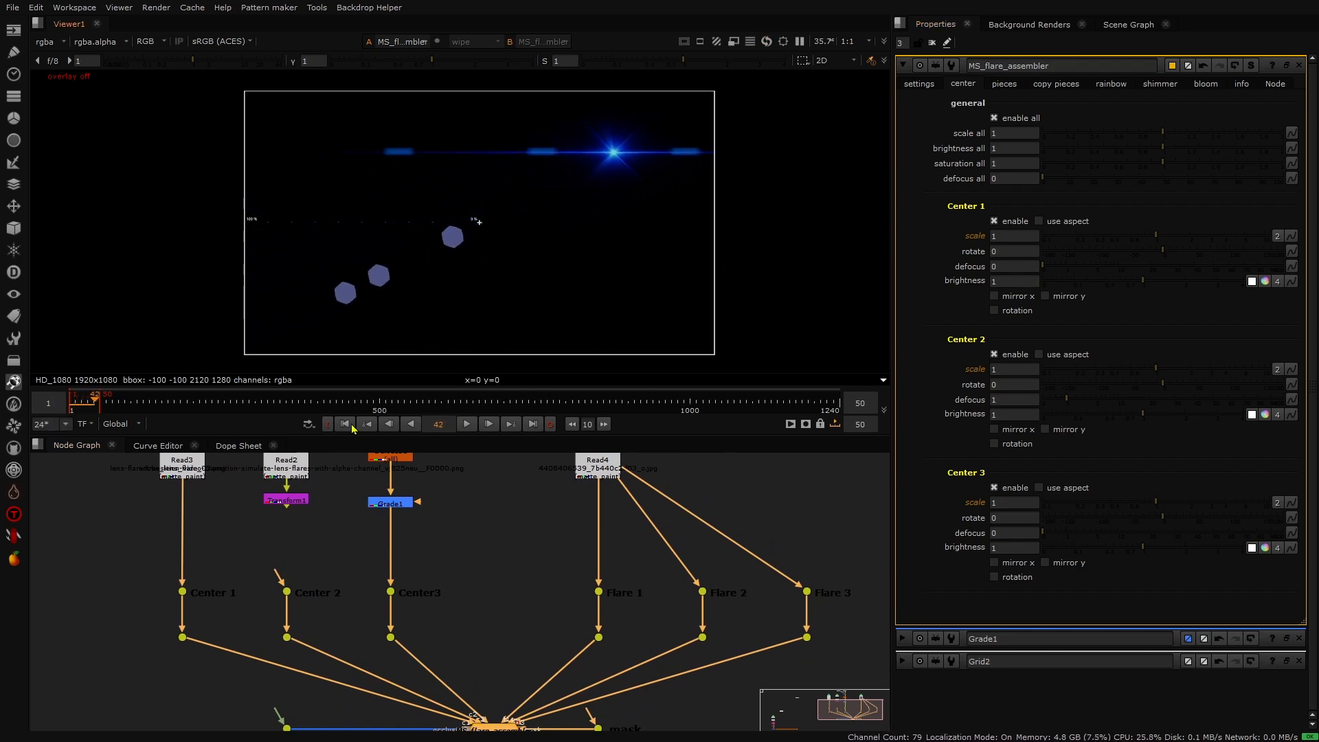
{"action": "left_click", "coordinate": [355, 424]}
{"action": "scroll", "coordinate": [500, 231], "scroll_direction": "up", "scroll_amount": 1}
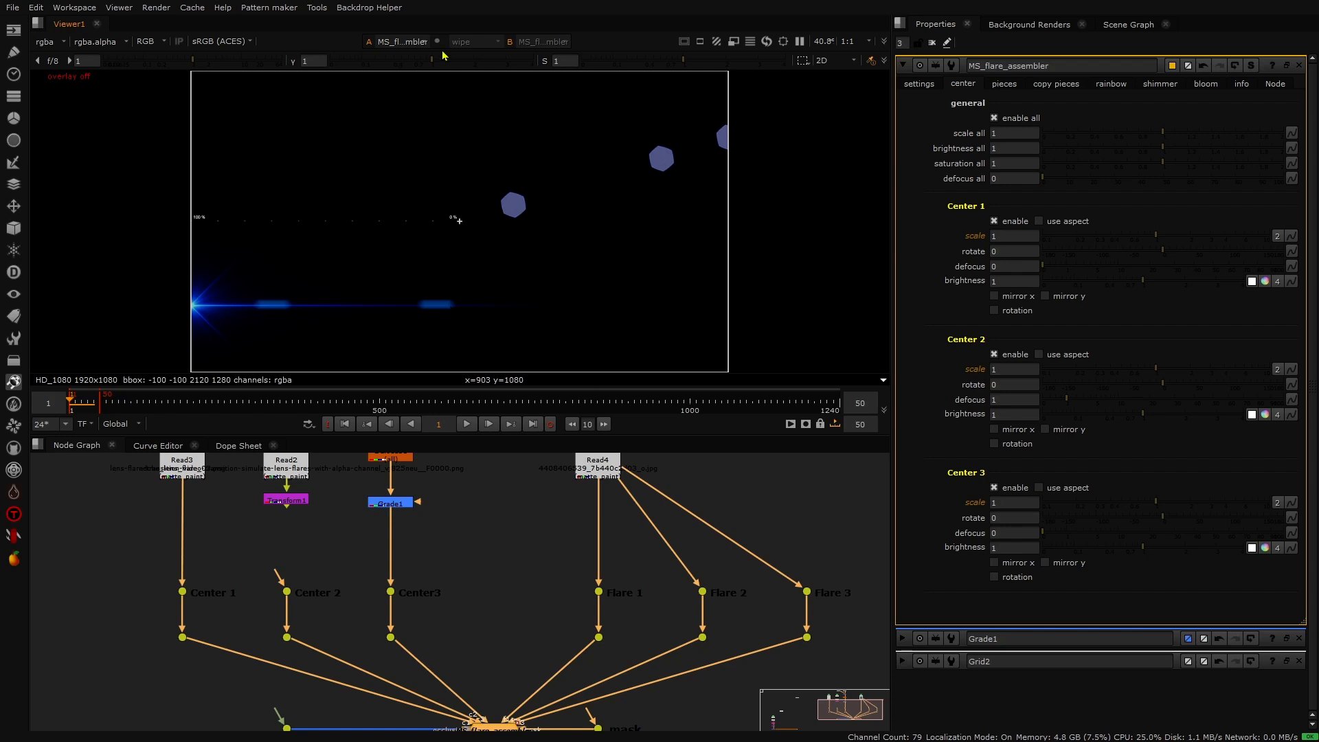
- Enable mirror y on Center 3 and play the animation to preview it
{"action": "left_click", "coordinate": [1045, 563]}
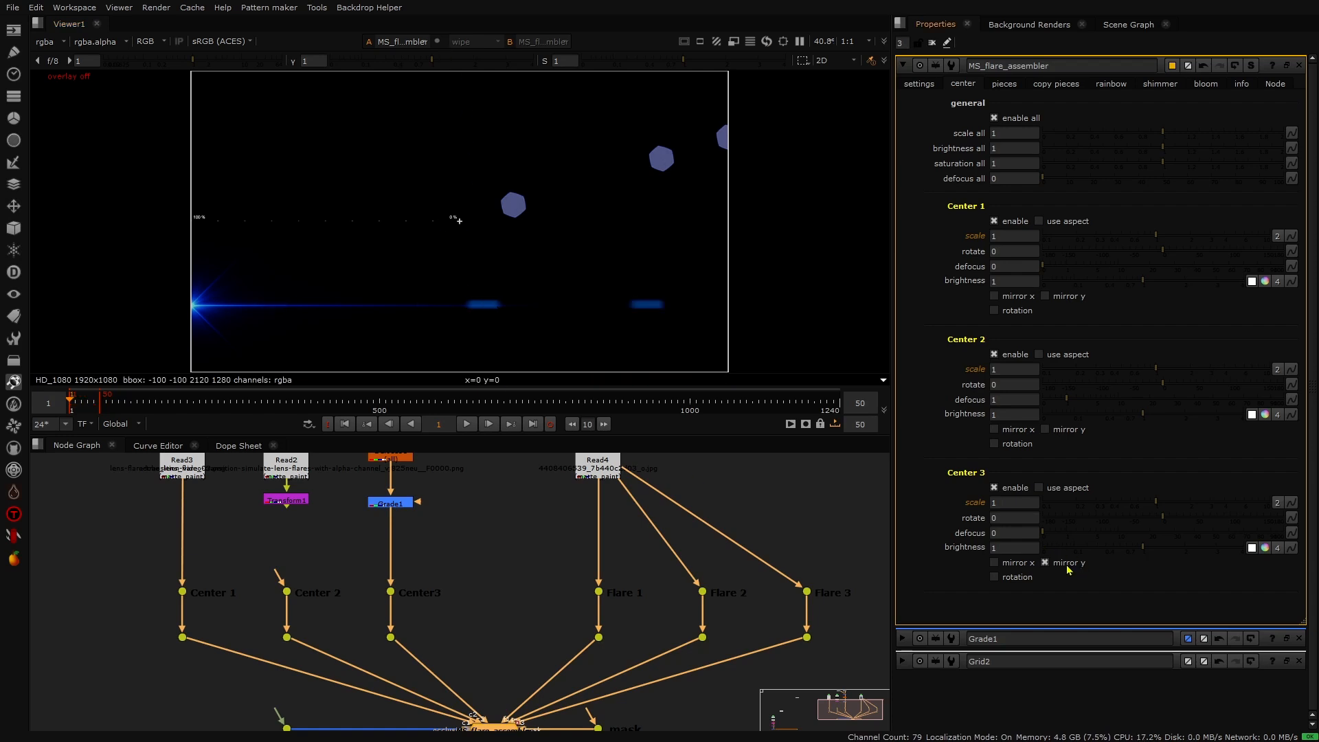
{"action": "left_click", "coordinate": [467, 425]}
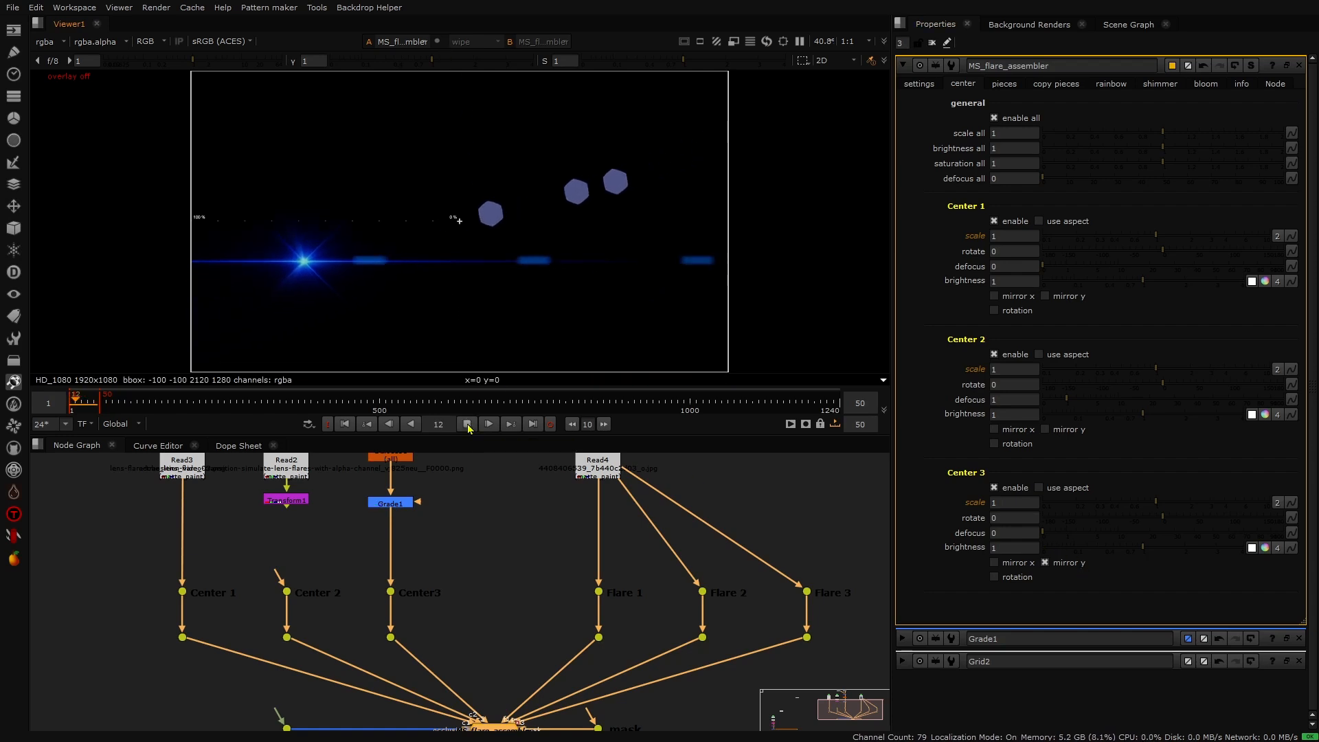
{"action": "left_click", "coordinate": [467, 425]}
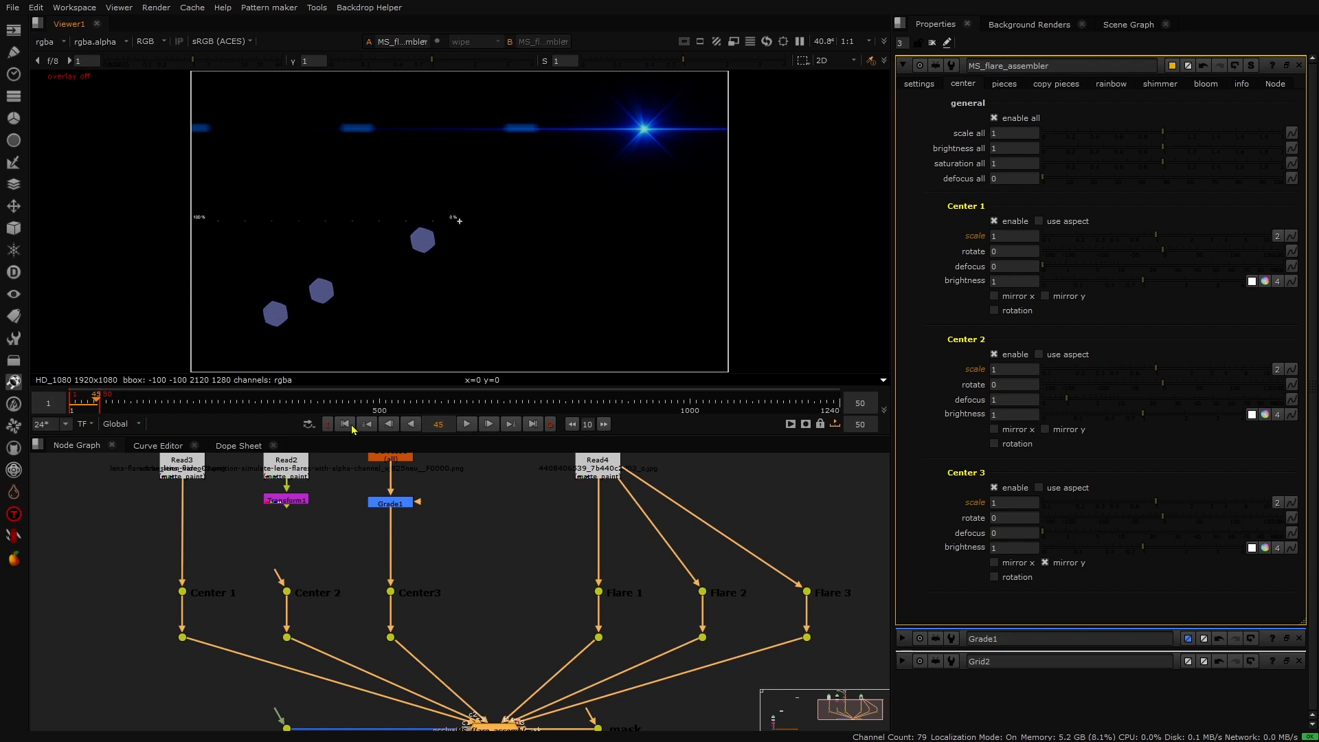
{"action": "left_click", "coordinate": [344, 424]}
{"action": "left_click", "coordinate": [467, 424]}
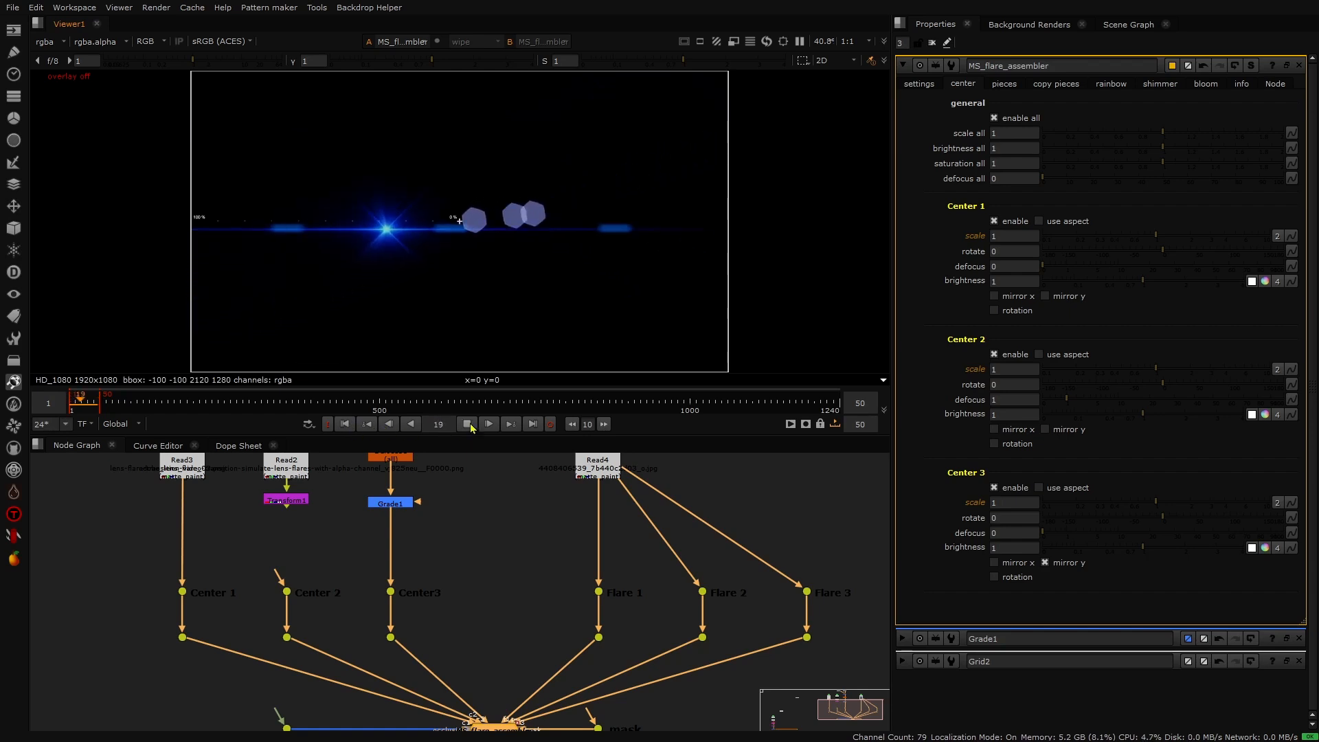
{"action": "left_click", "coordinate": [467, 423]}
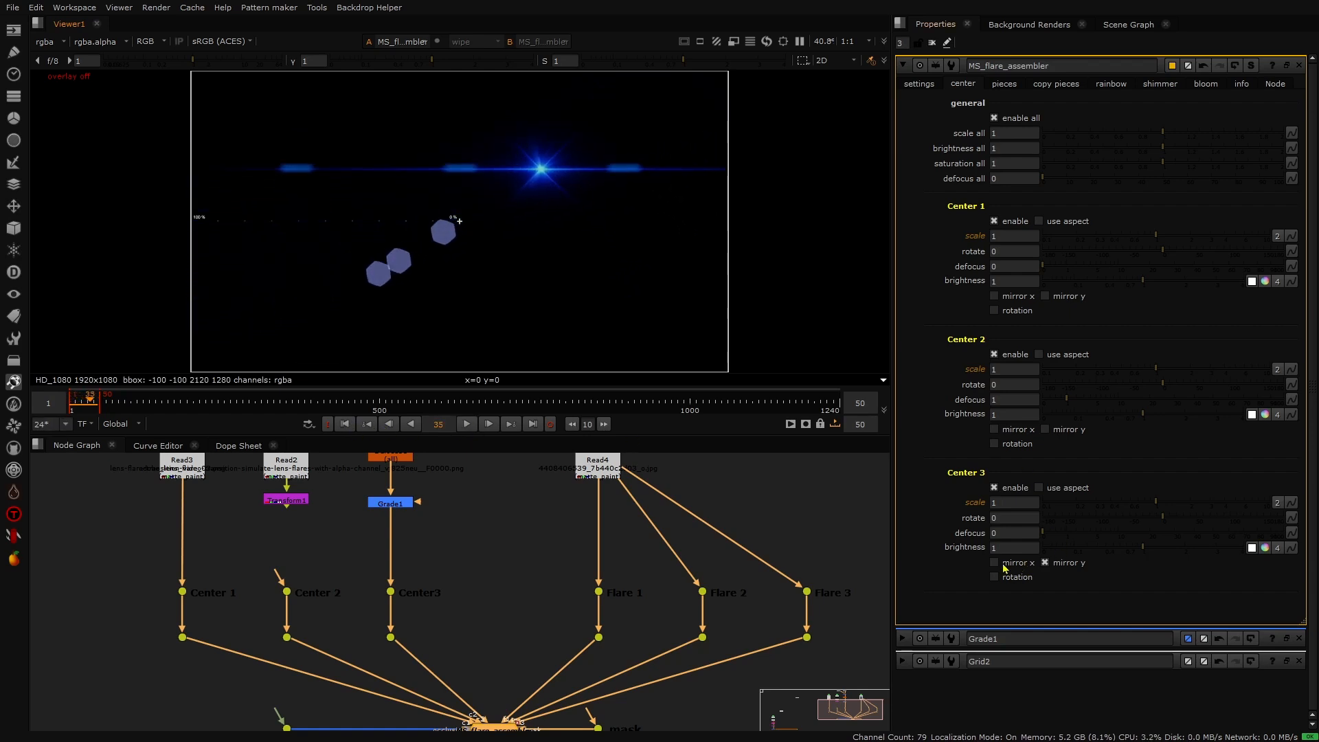
- Try mirror x instead of mirror y on Center 3, preview playback, and restore mirror y
{"action": "left_click", "coordinate": [1004, 566]}
{"action": "left_click", "coordinate": [1065, 563]}
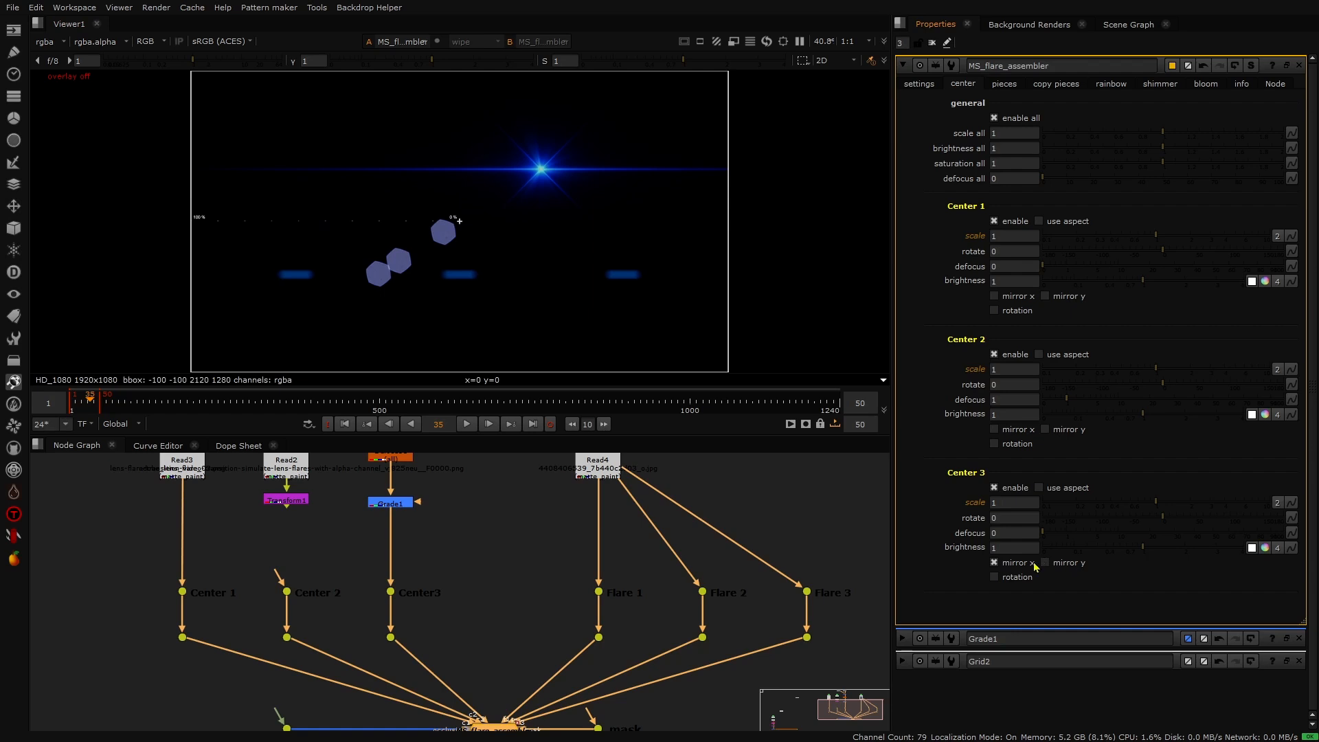
{"action": "left_click", "coordinate": [462, 425]}
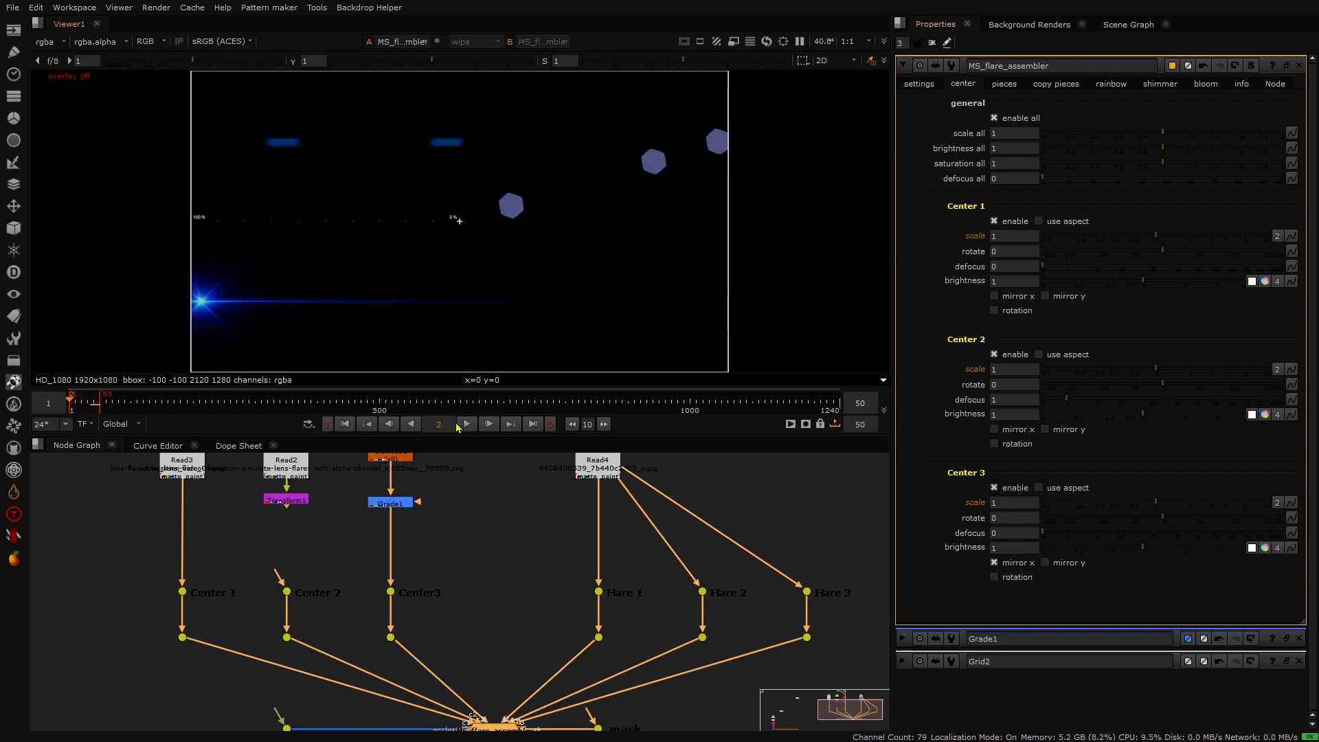
{"action": "left_click", "coordinate": [467, 425]}
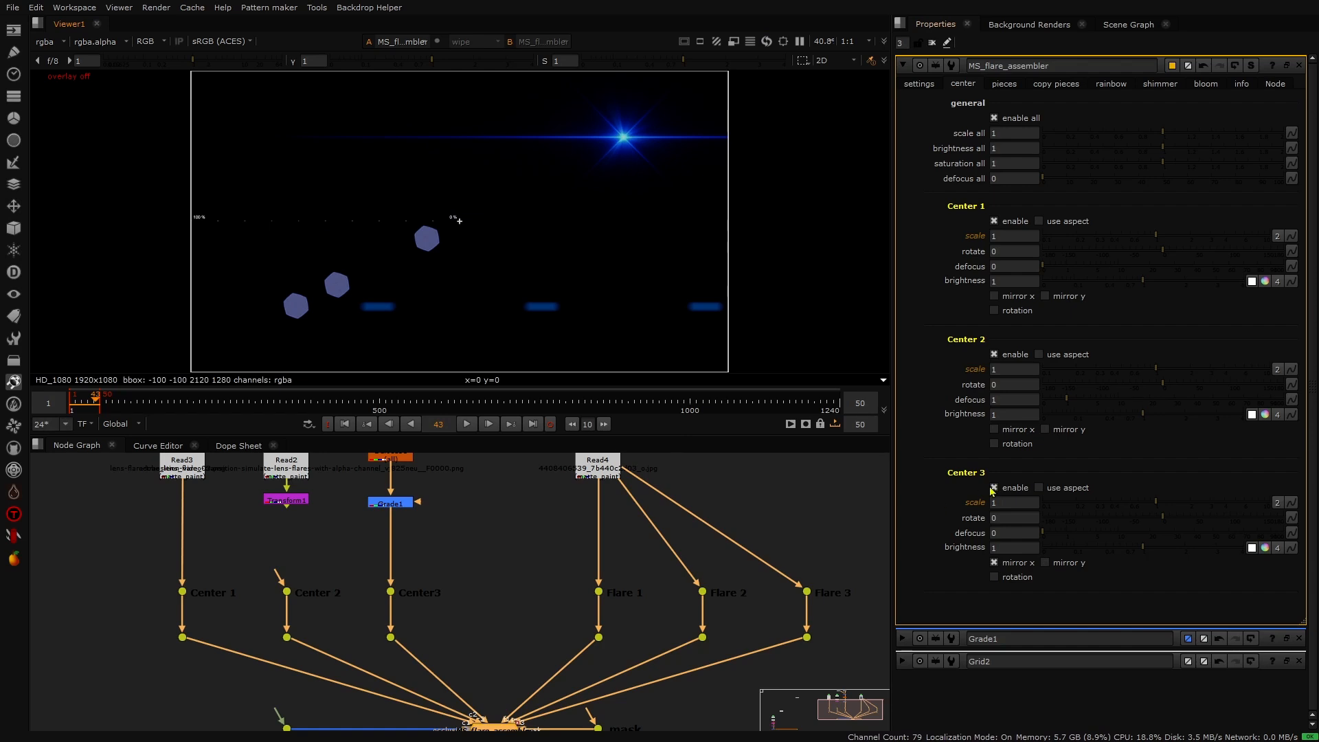
{"action": "left_click", "coordinate": [1011, 564]}
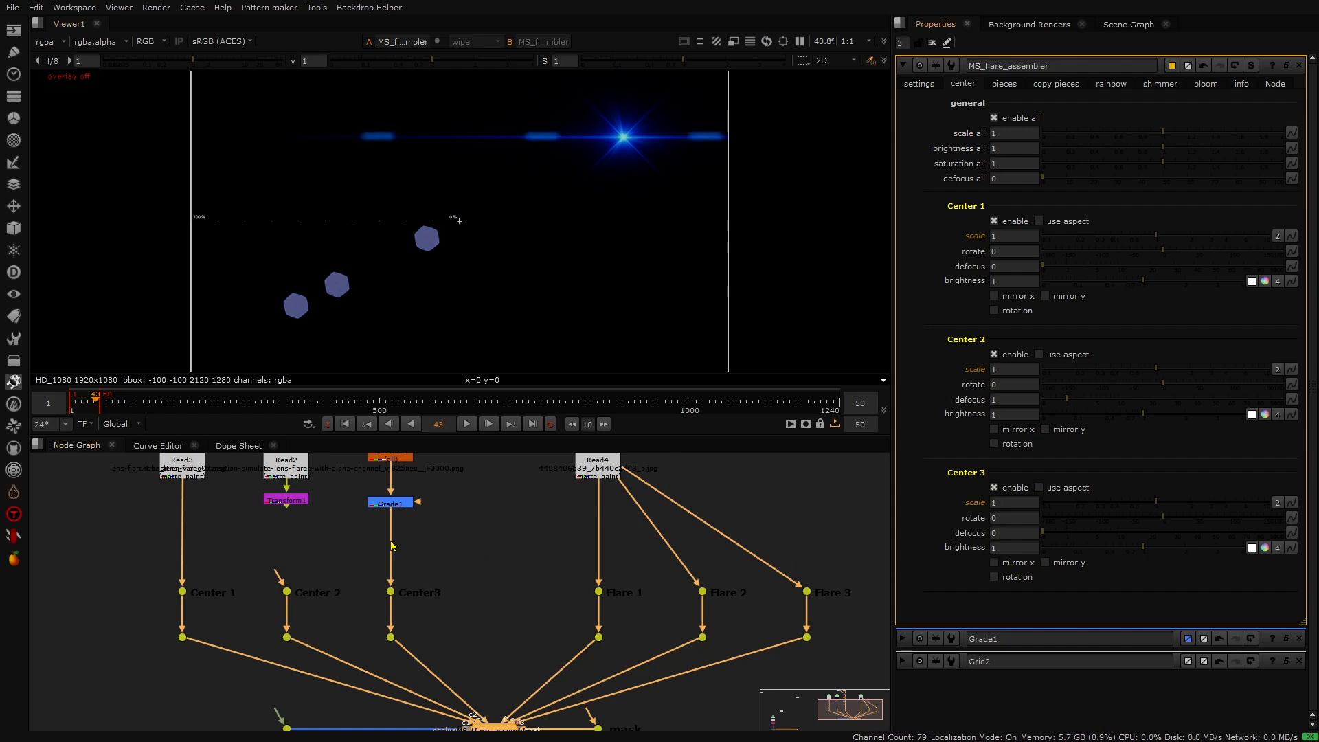
{"action": "left_click", "coordinate": [1044, 563]}
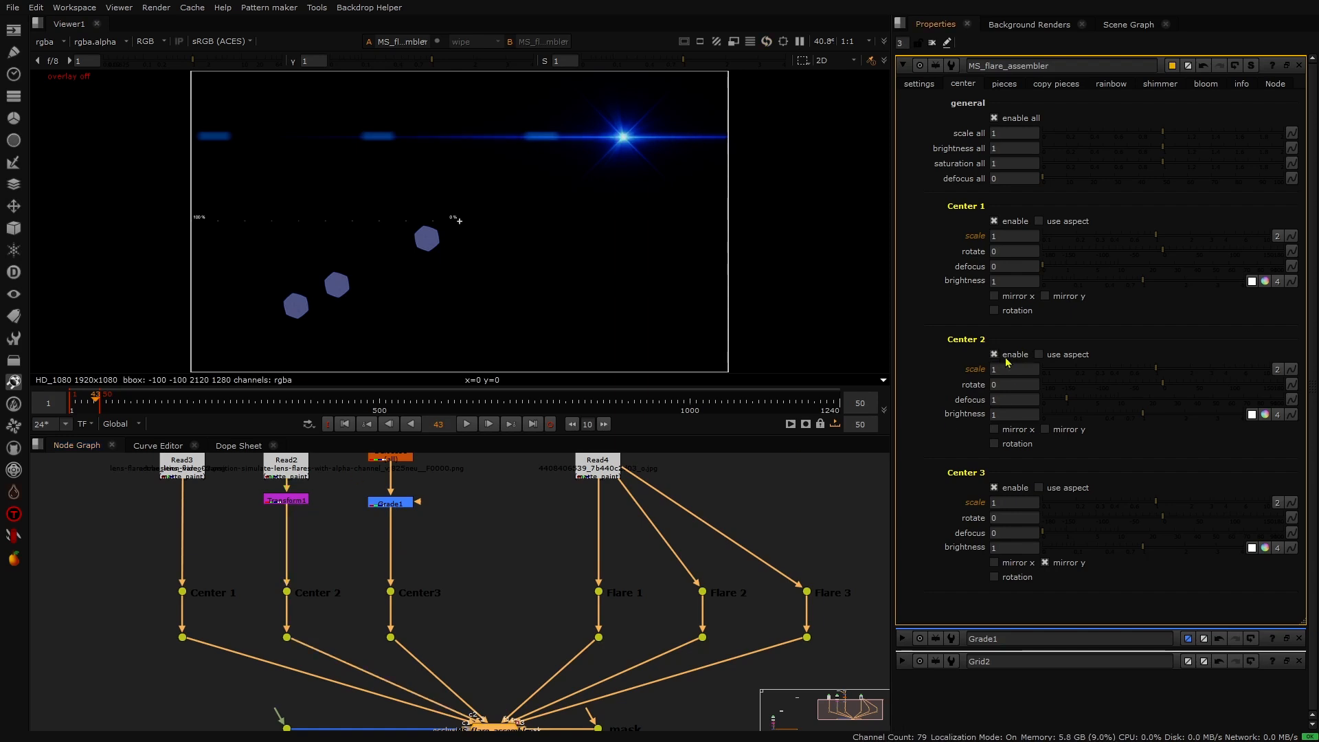
- Enable rotation on the Center 2 element and return to the first frame
{"action": "left_click", "coordinate": [994, 443]}
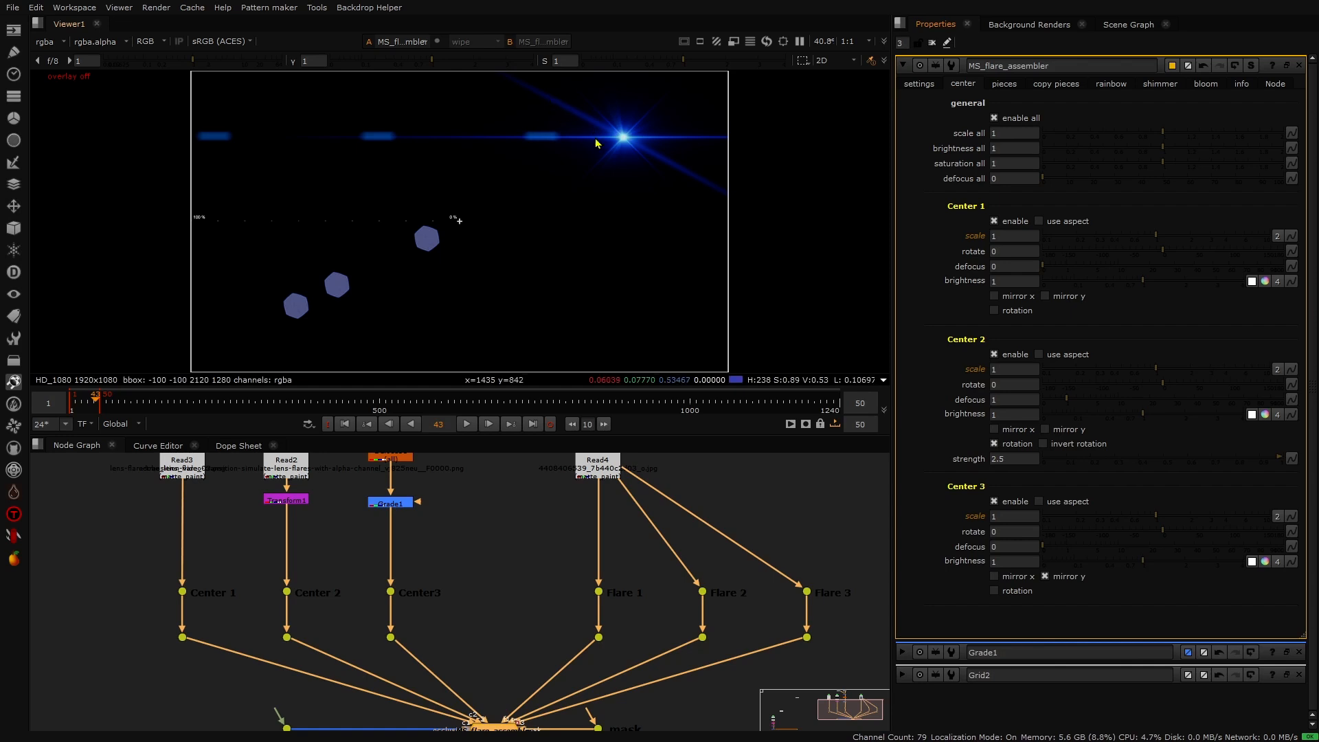
{"action": "left_click", "coordinate": [346, 426]}
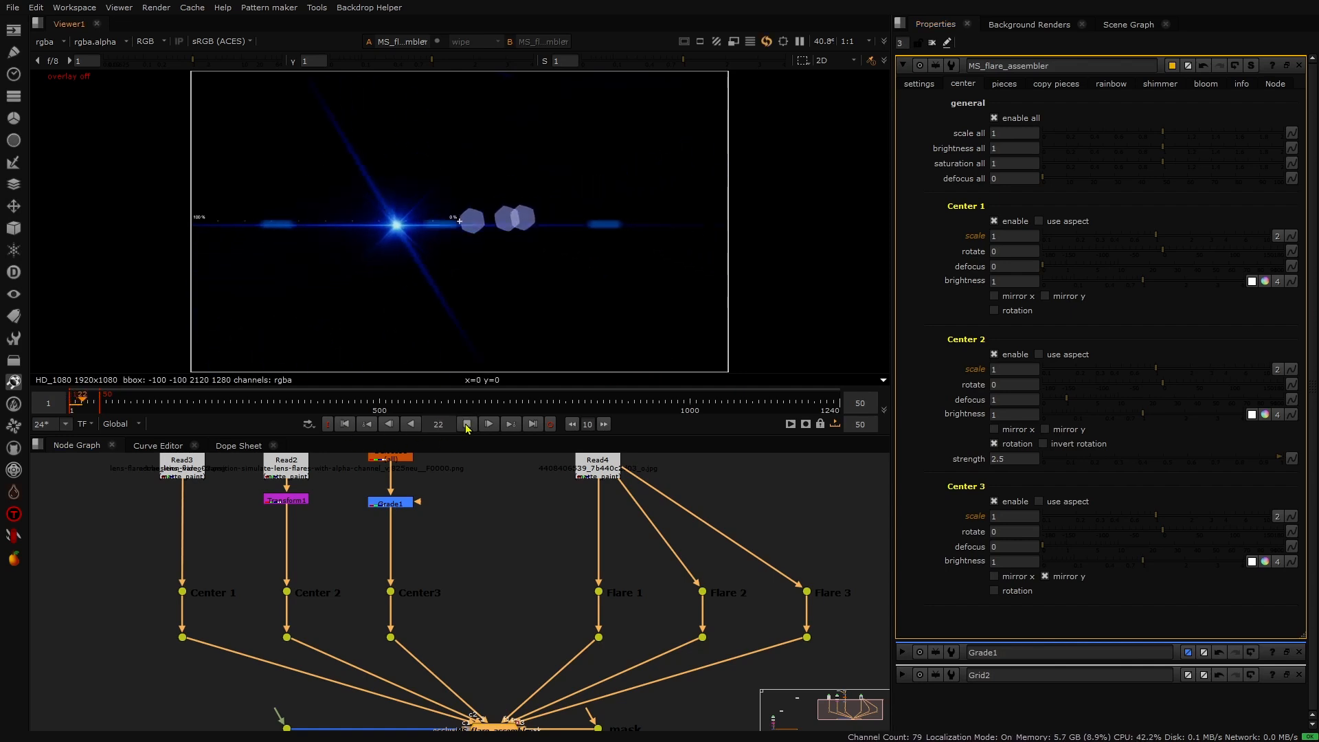
{"action": "left_click", "coordinate": [346, 426]}
- Set Center 2's rotation strength to 1 and play the animation to preview it
{"action": "left_click", "coordinate": [1003, 458]}
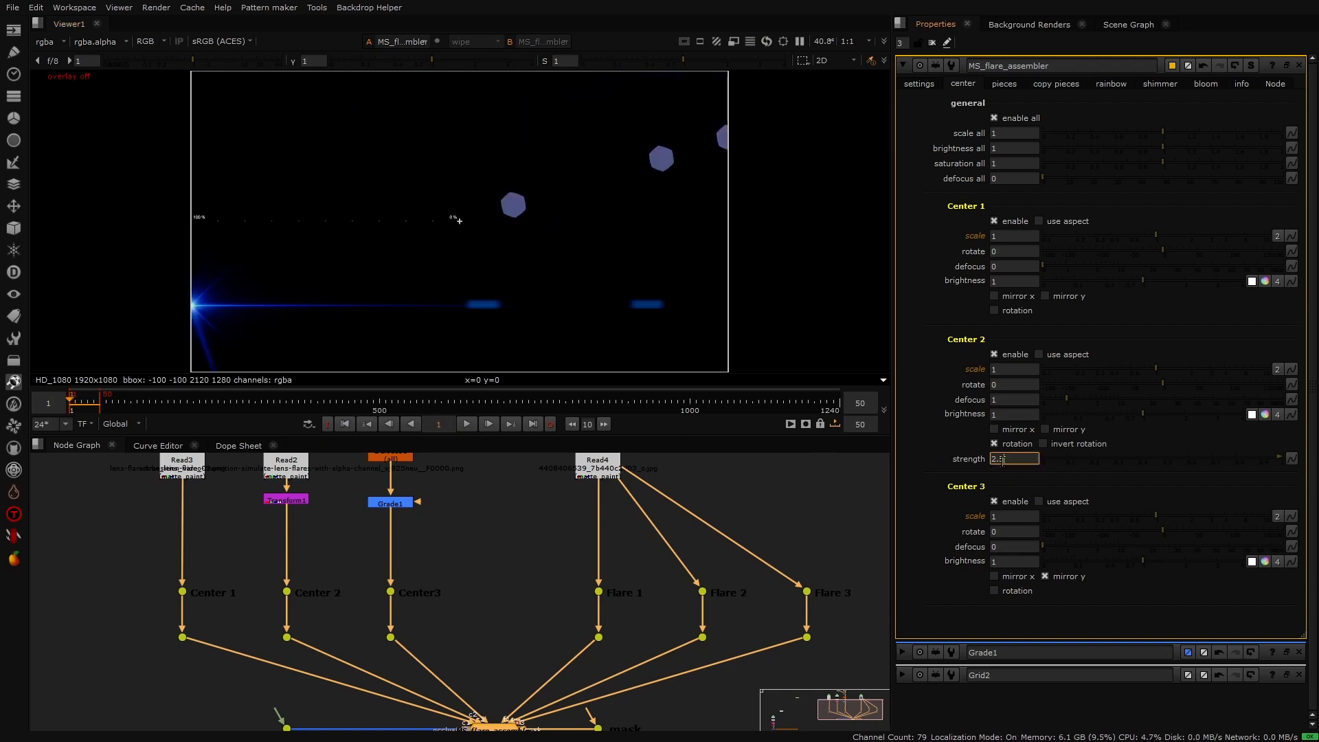
{"action": "type", "text": "1"}
{"action": "key", "text": "Return"}
{"action": "left_click", "coordinate": [472, 429]}
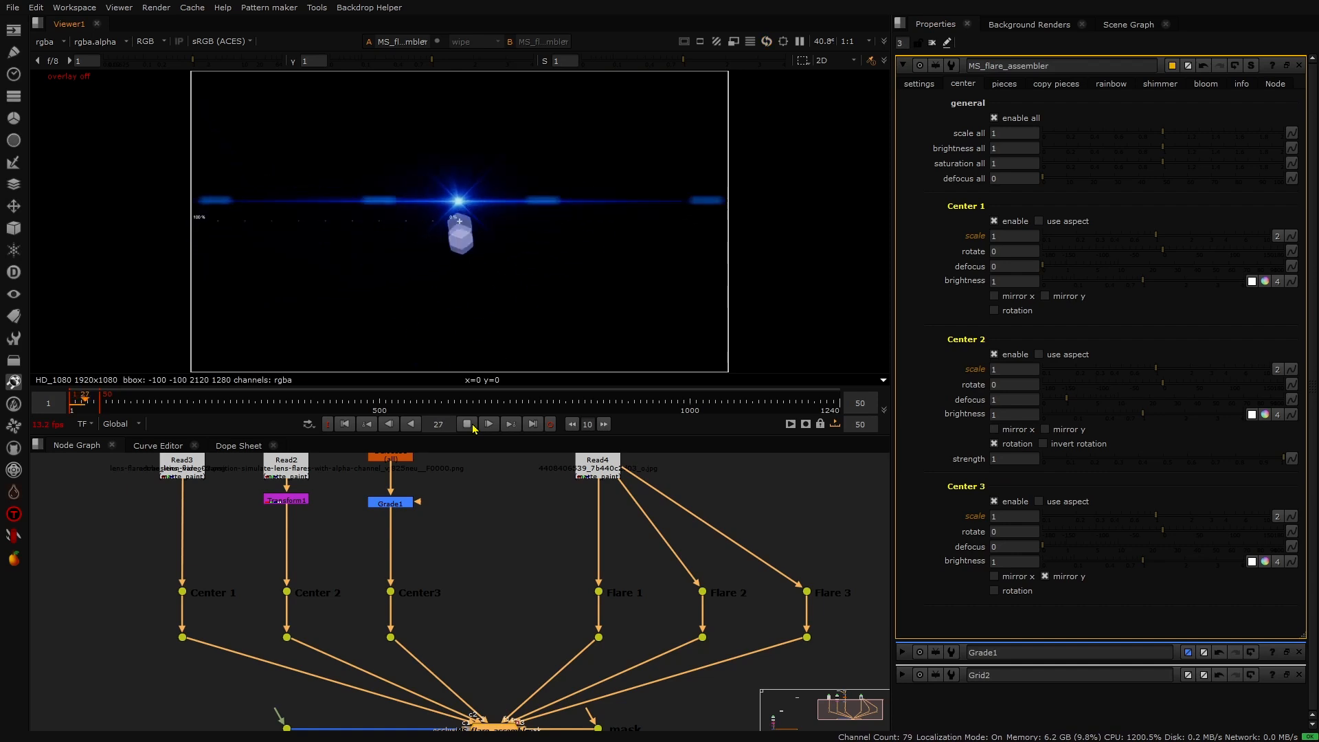
{"action": "left_click", "coordinate": [472, 426]}
{"action": "left_click", "coordinate": [346, 429]}
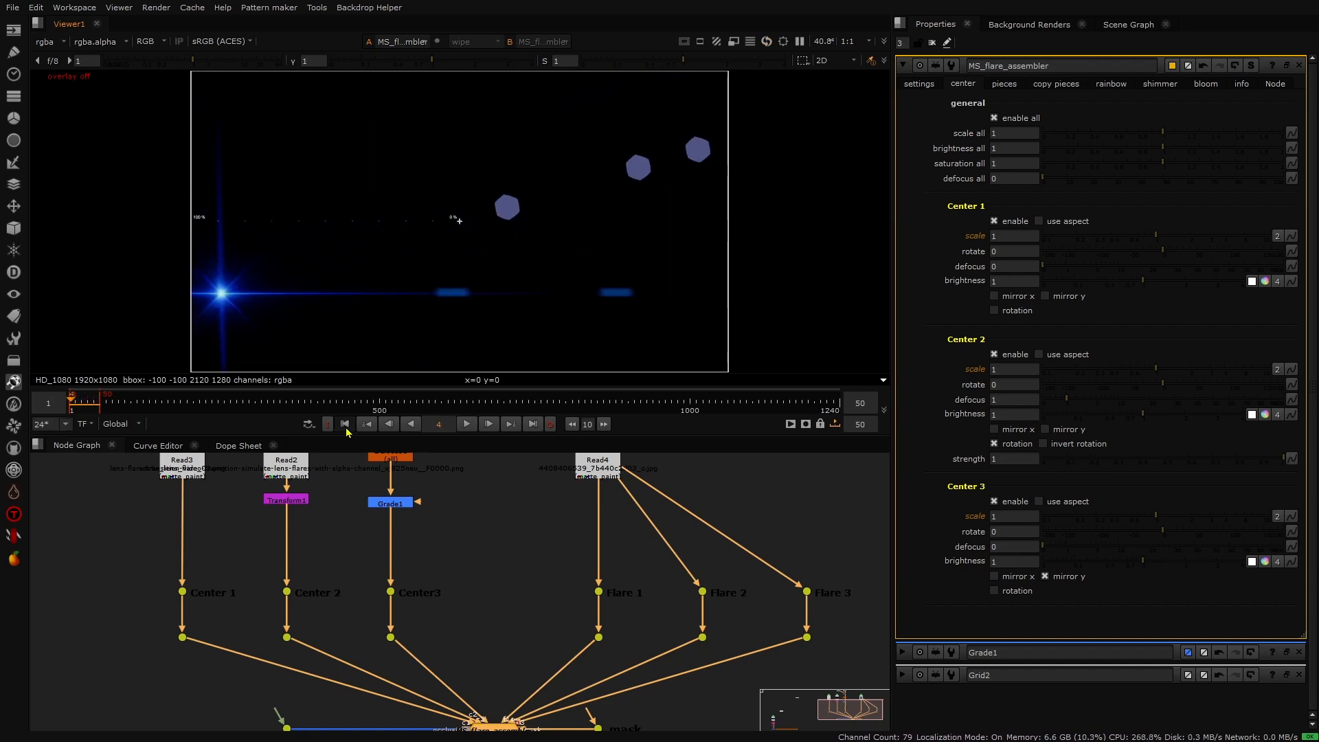
- Set Center 2's rotation strength to 0.5 and preview the animation
{"action": "left_click", "coordinate": [1004, 458]}
{"action": "type", "text": ".5"}
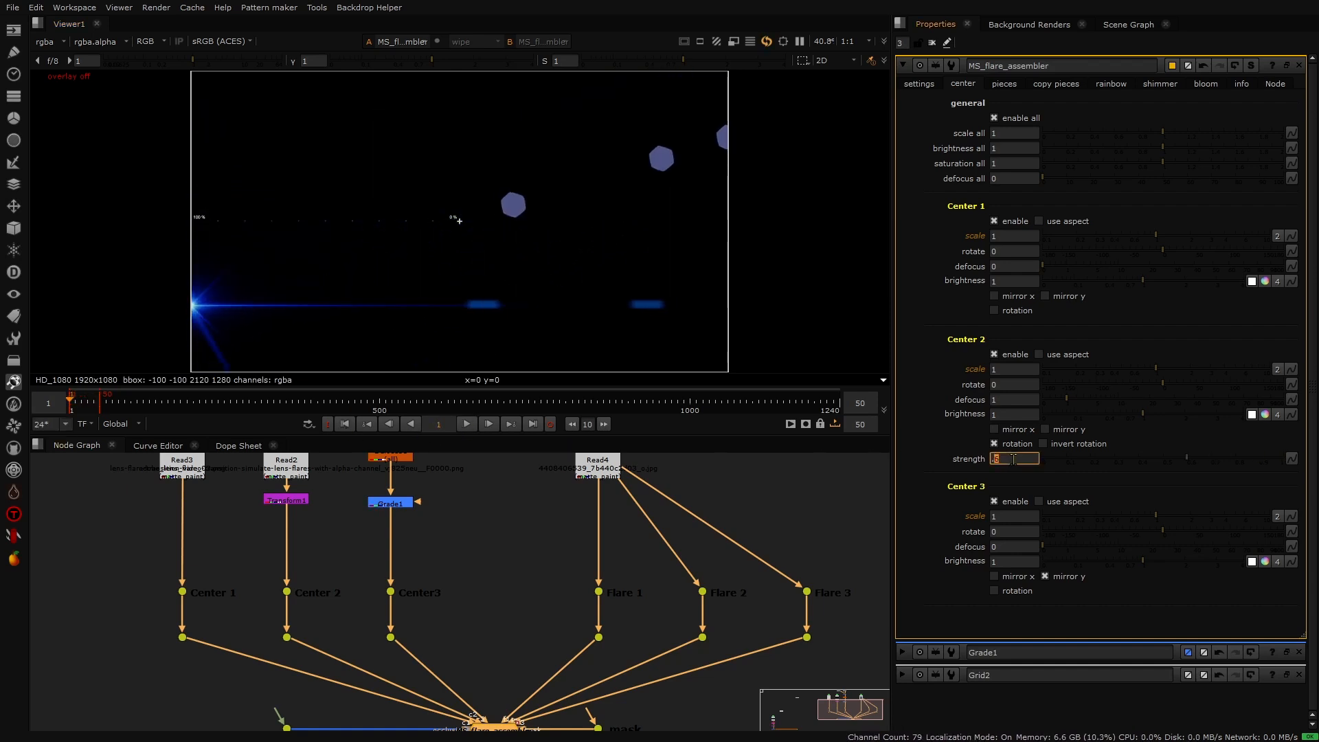
{"action": "left_click", "coordinate": [467, 423]}
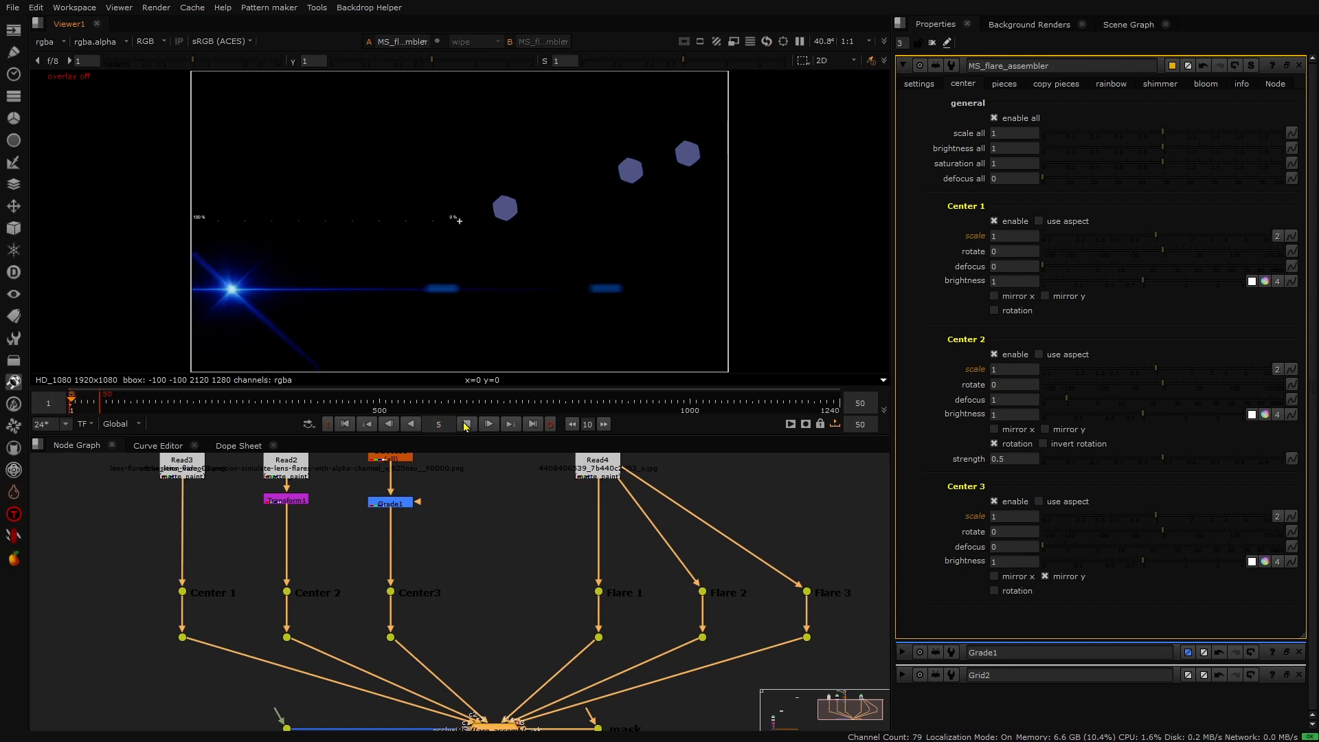
{"action": "left_click", "coordinate": [467, 423]}
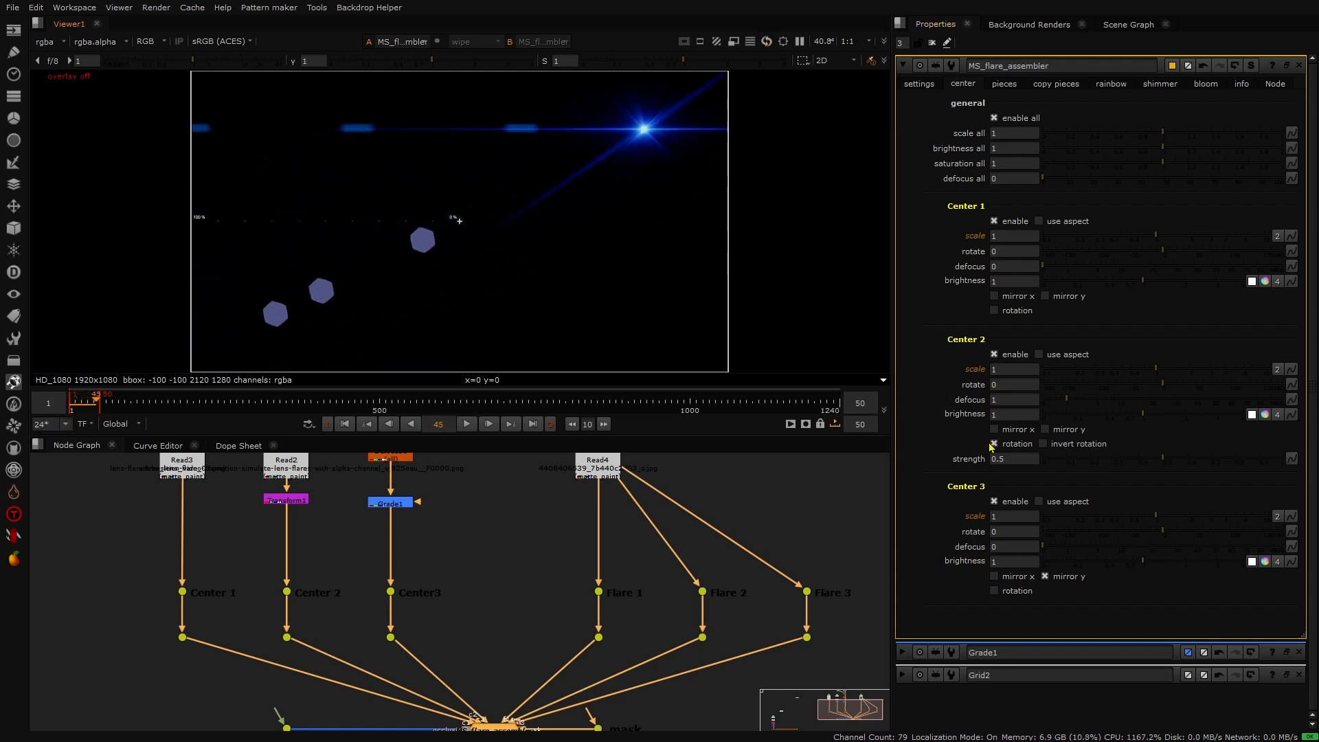
- Enable invert rotation on Center 2 and play the animation to preview it
{"action": "left_click", "coordinate": [1043, 443]}
{"action": "left_click", "coordinate": [466, 424]}
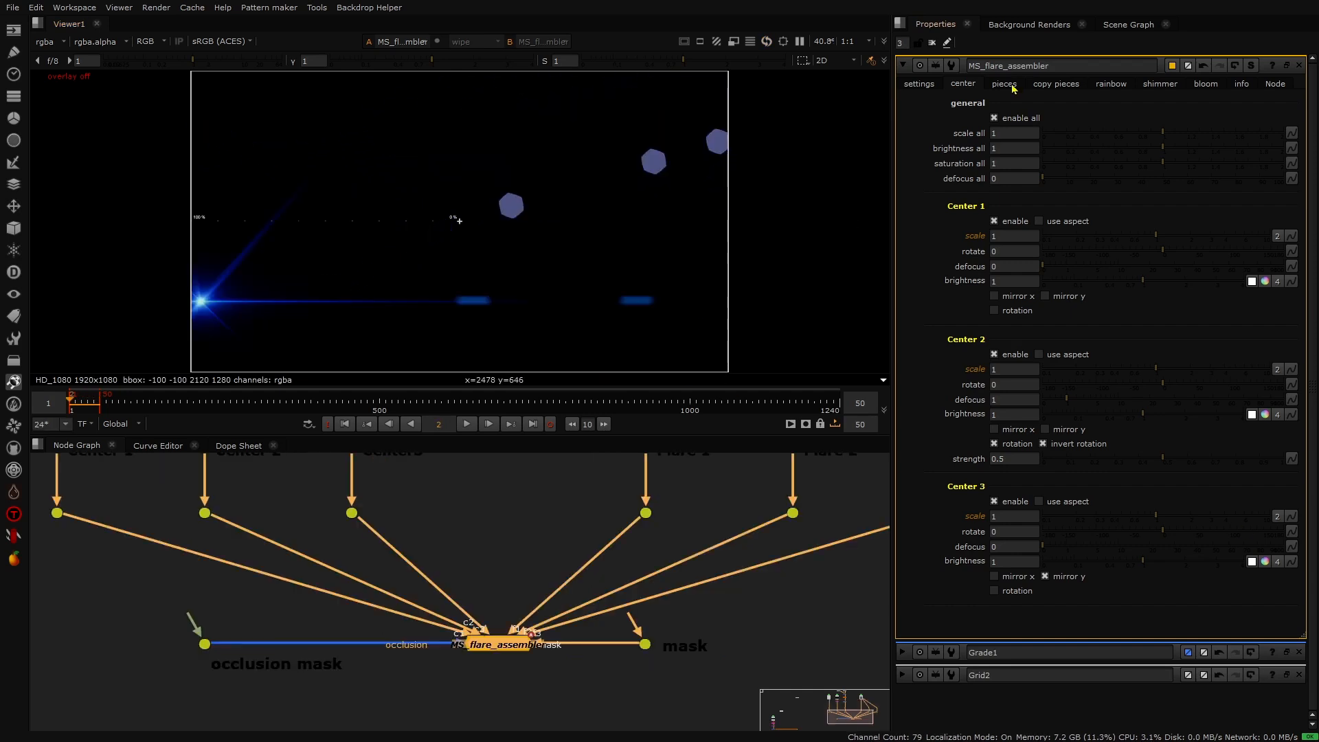
- Open the pieces settings, inspect the Flare 2 section, and disable the Flare 3 element
{"action": "left_click", "coordinate": [1005, 84]}
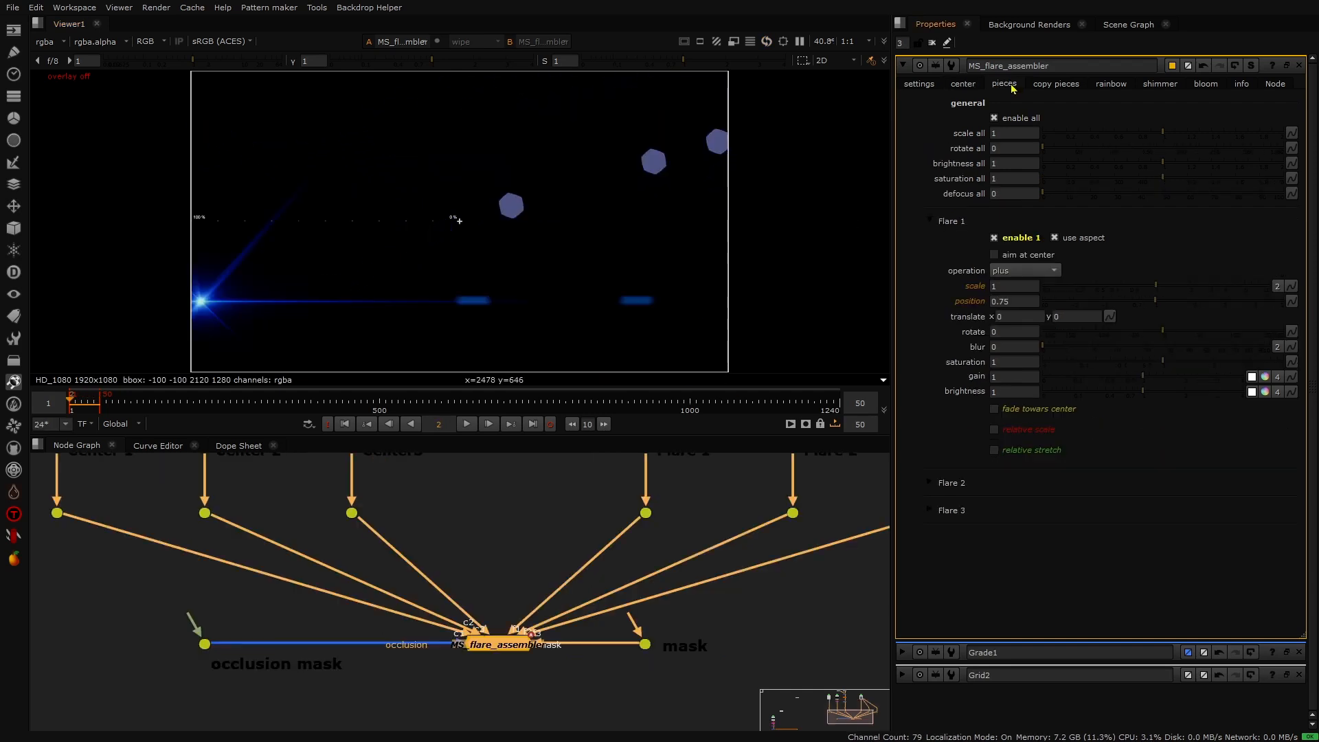
{"action": "left_click", "coordinate": [933, 488]}
{"action": "scroll", "coordinate": [636, 595], "scroll_direction": "down", "scroll_amount": 5}
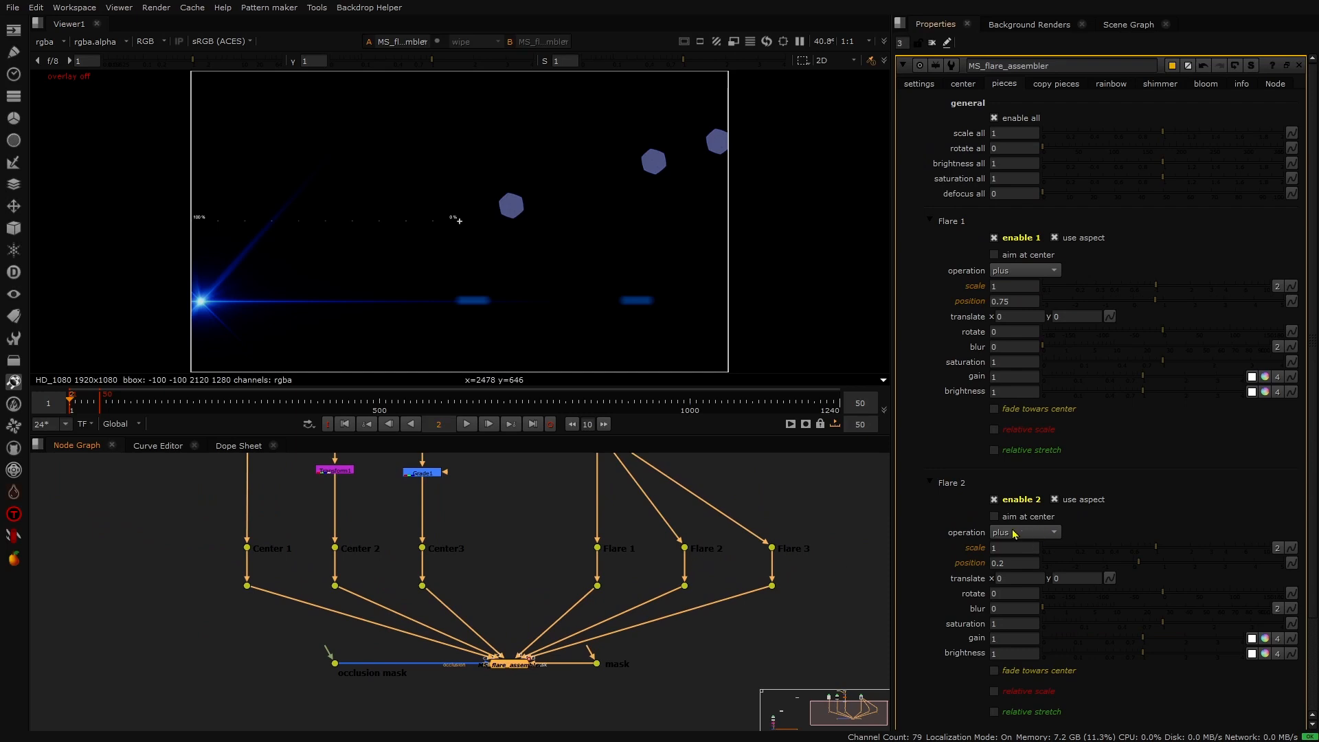
{"action": "left_click", "coordinate": [945, 483]}
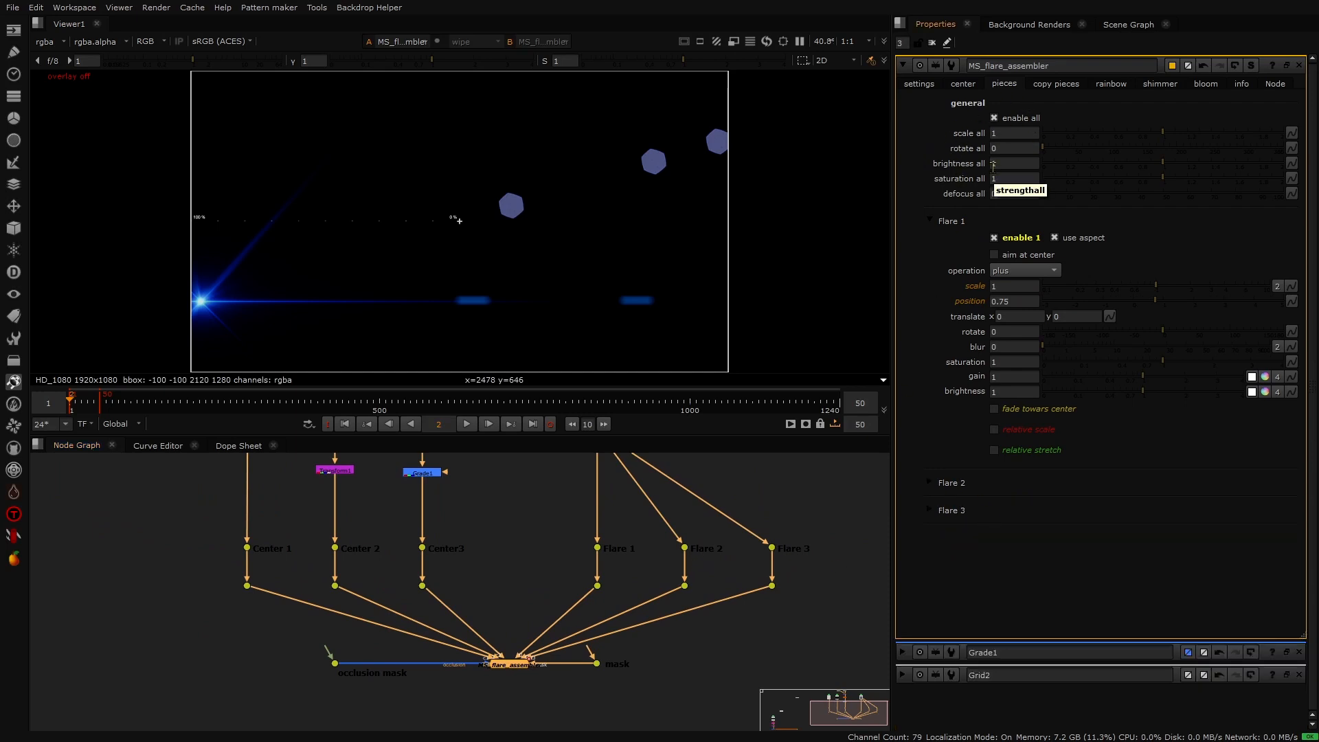
{"action": "left_click", "coordinate": [945, 485]}
{"action": "left_click", "coordinate": [945, 483]}
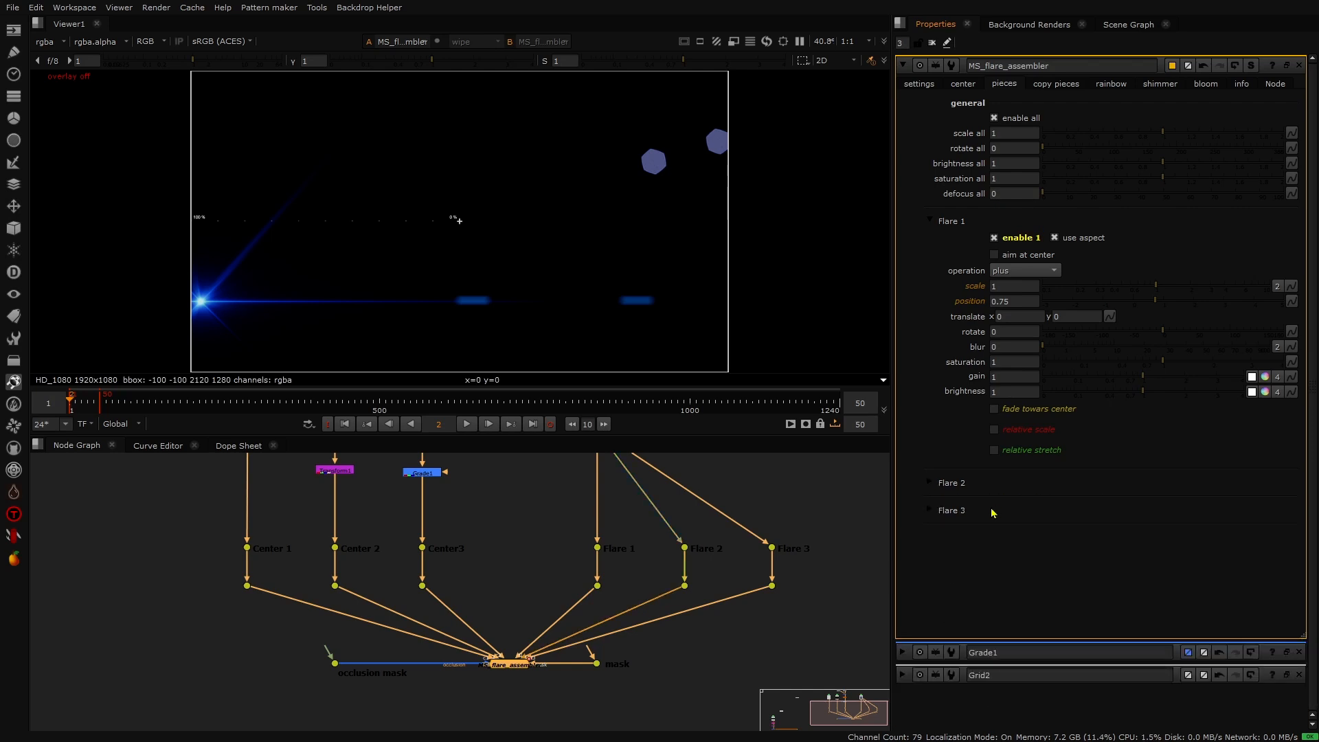
{"action": "left_click", "coordinate": [949, 514]}
{"action": "left_click", "coordinate": [993, 527]}
{"action": "left_click", "coordinate": [944, 510]}
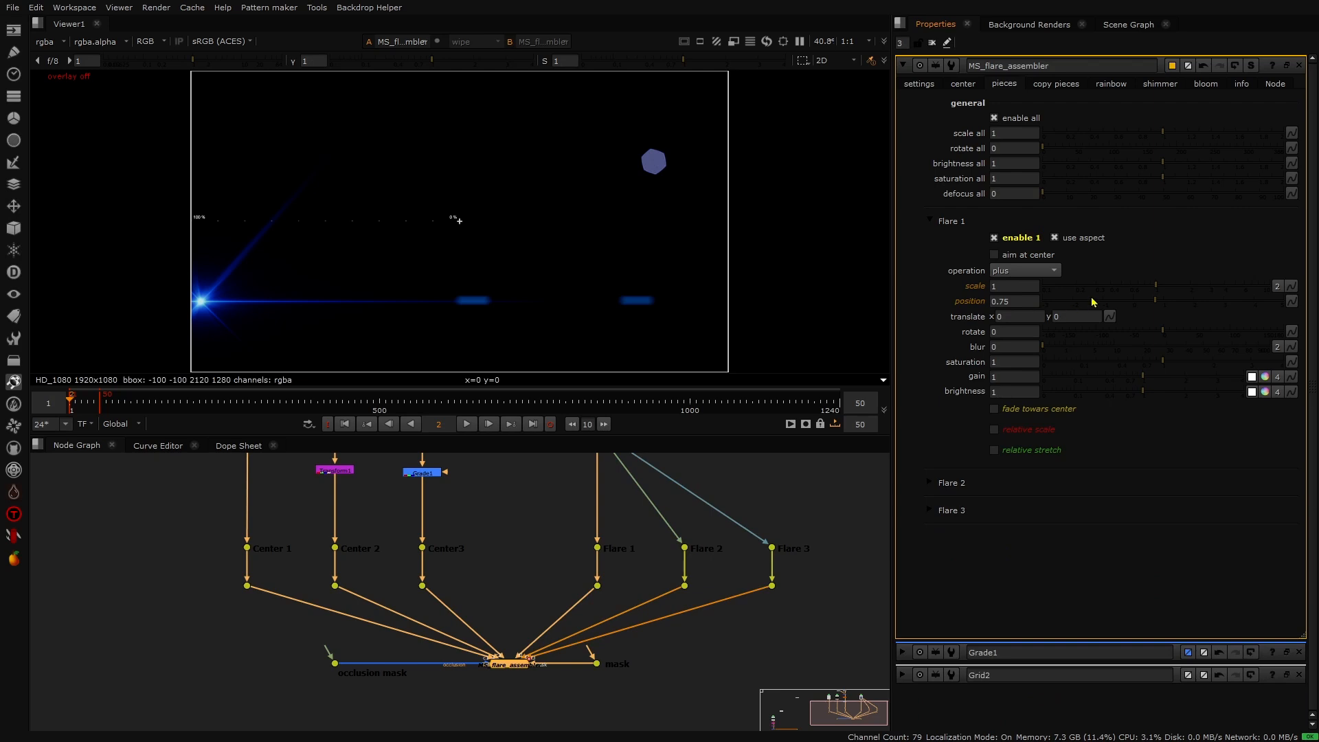
- Set Flare 1's position to 0.2
{"action": "left_click_drag", "start_coordinate": [1153, 300], "coordinate": [1099, 314]}
{"action": "left_click", "coordinate": [465, 429]}
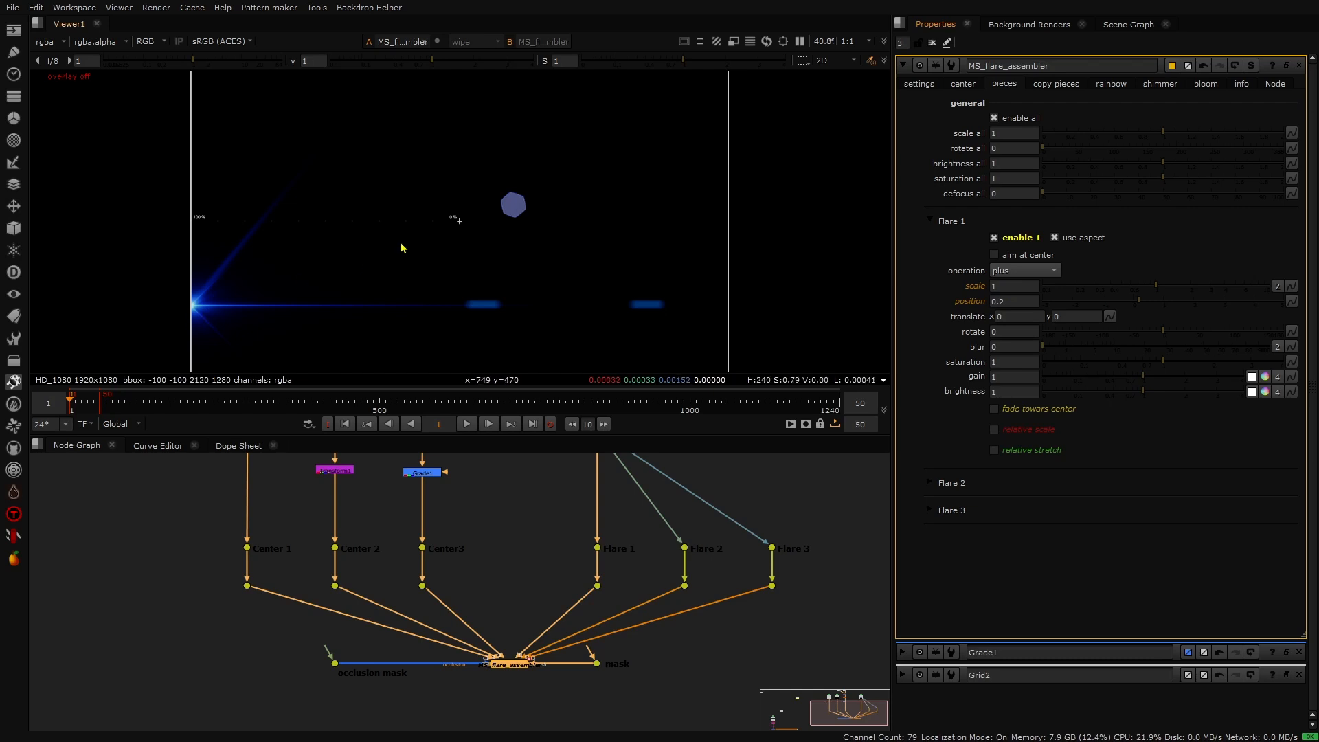
- Try shifting Flare 1's translate x to 500, preview it, and reset it to 0
{"action": "left_click", "coordinate": [997, 317]}
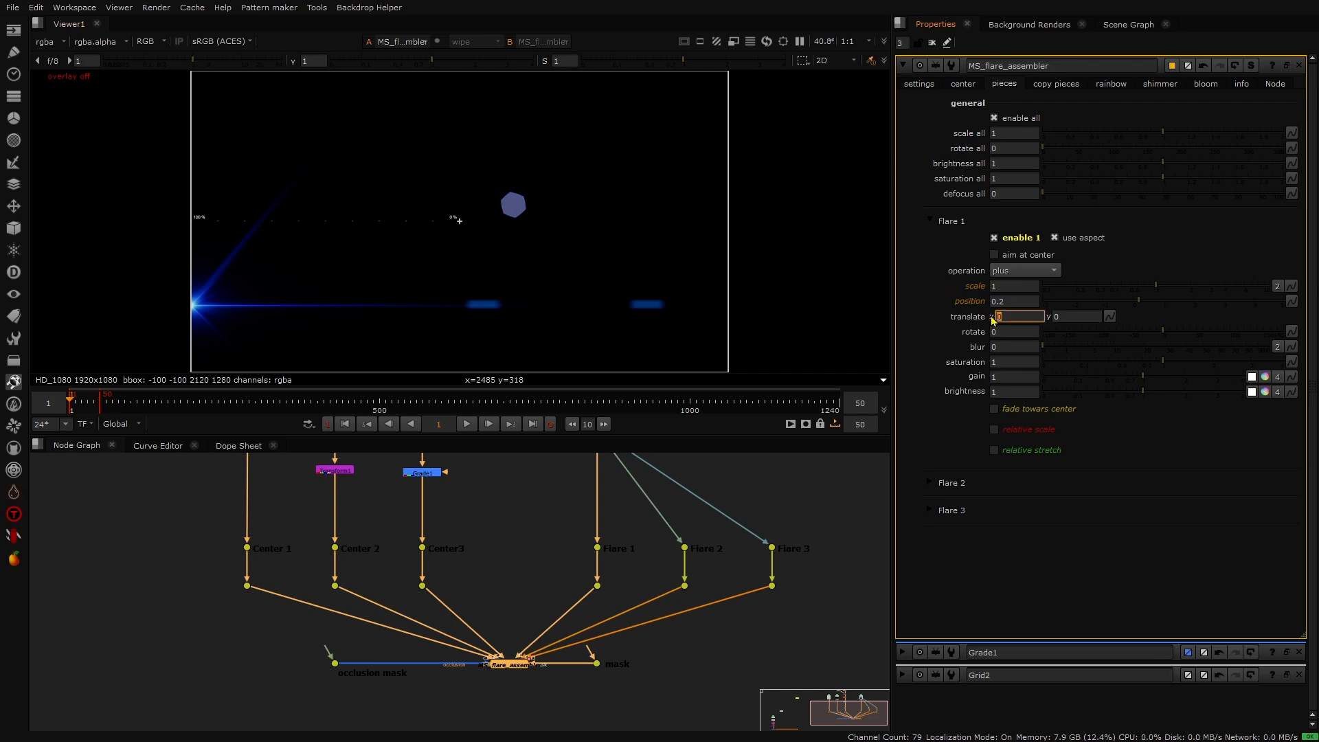
{"action": "type", "text": "50"}
{"action": "key", "text": "Return"}
{"action": "left_click", "coordinate": [999, 313]}
{"action": "key", "text": "Up"}
{"action": "key", "text": "Up"}
{"action": "key", "text": "Up"}
{"action": "key", "text": "Up"}
{"action": "key", "text": "Up"}
{"action": "key", "text": "Up"}
{"action": "key", "text": "Up"}
{"action": "key", "text": "Up"}
{"action": "key", "text": "Up"}
{"action": "key", "text": "Up"}
{"action": "key", "text": "Up"}
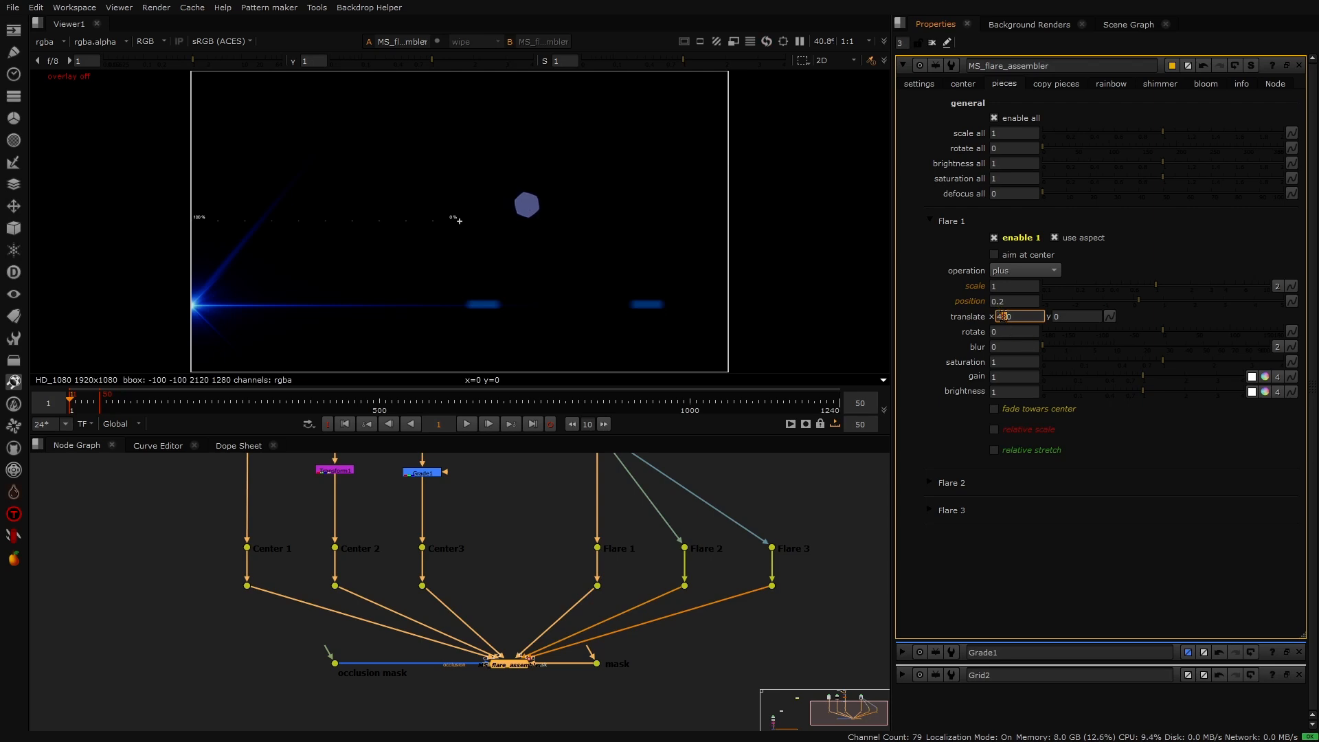
{"action": "left_click", "coordinate": [463, 426]}
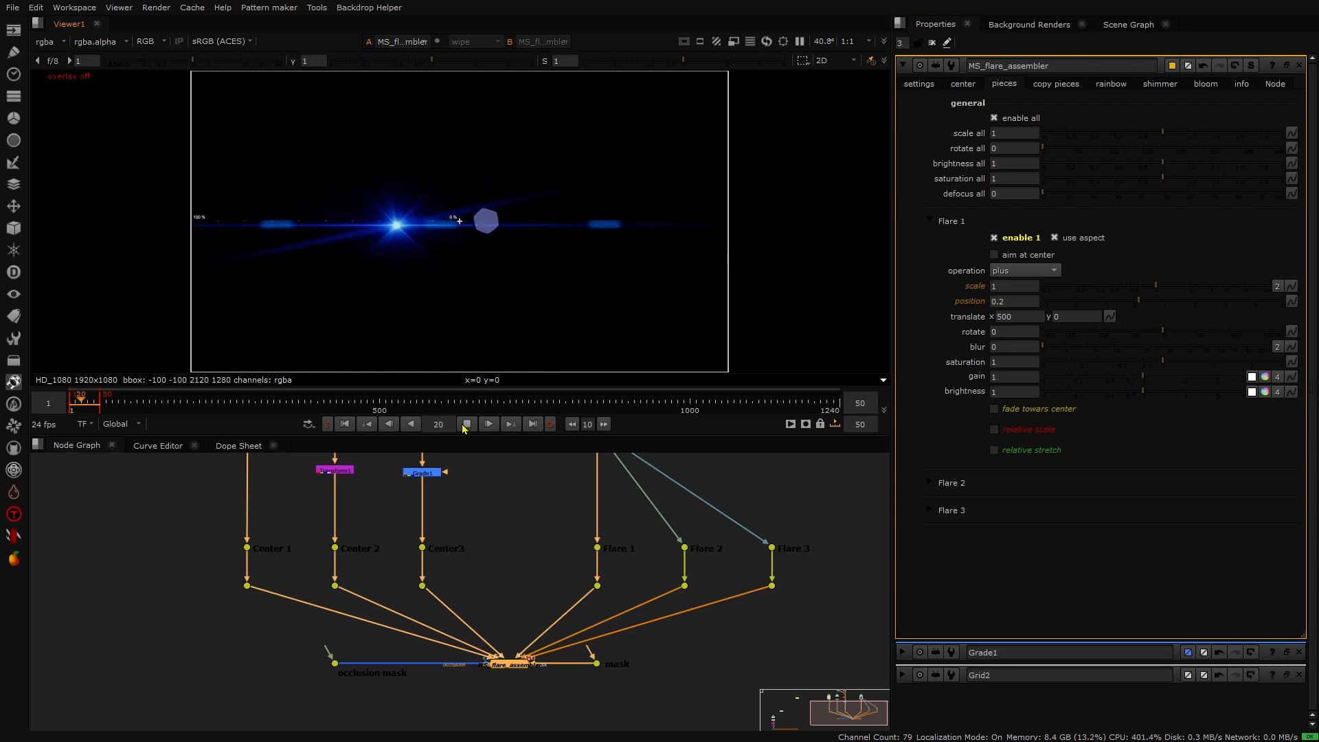
{"action": "left_click", "coordinate": [389, 424]}
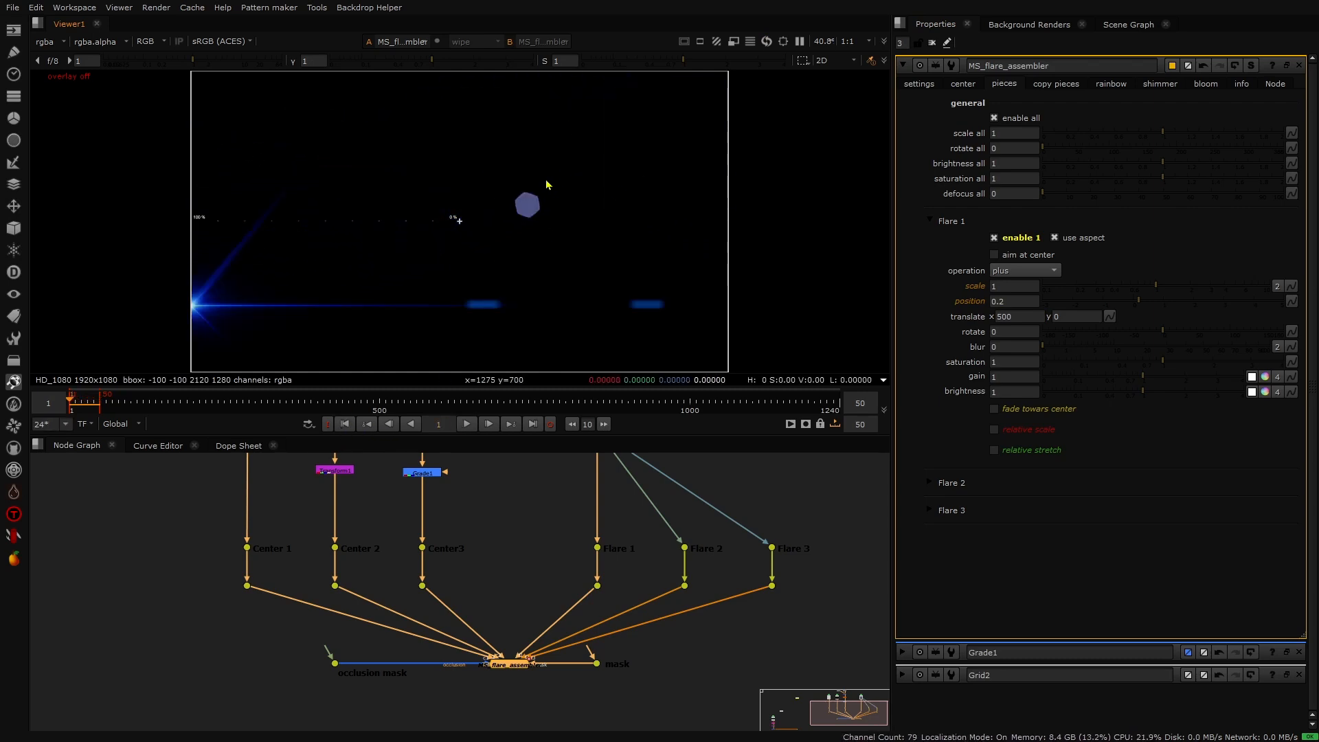
{"action": "left_click_drag", "start_coordinate": [1023, 318], "coordinate": [961, 321]}
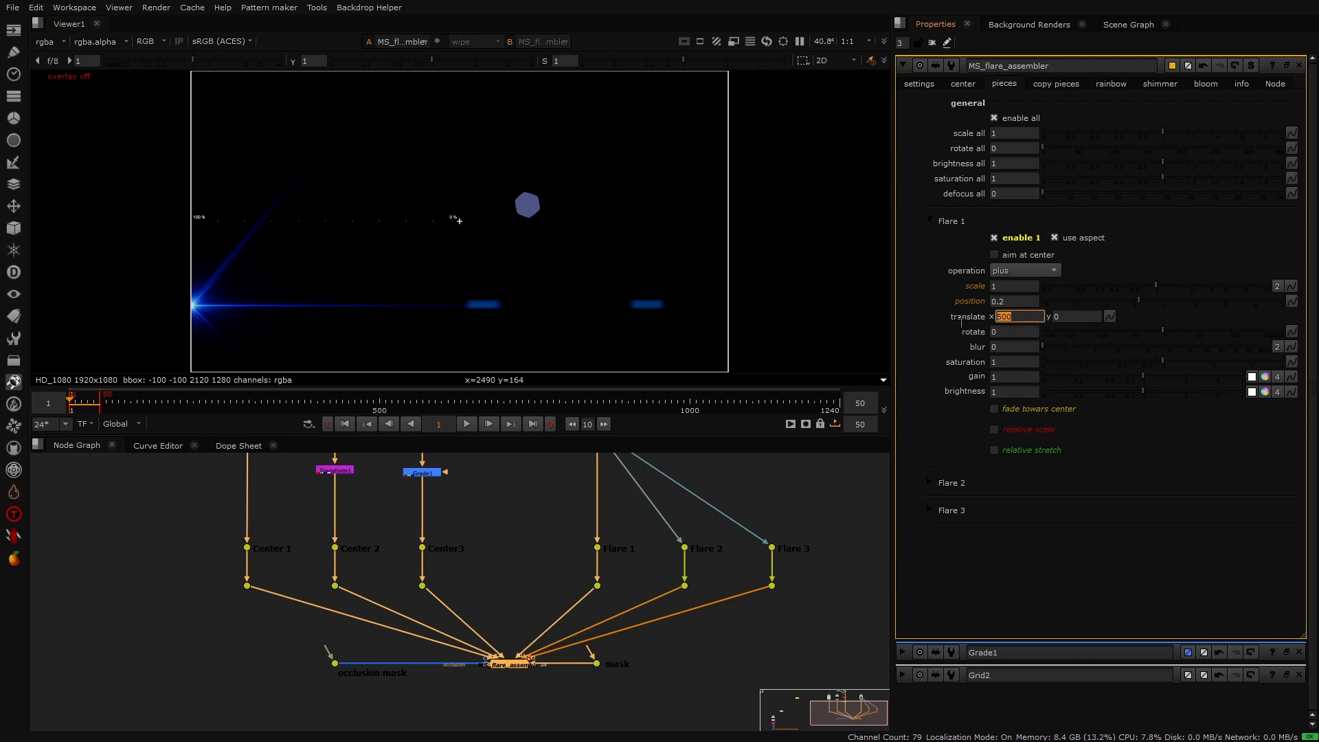
{"action": "type", "text": "0"}
{"action": "key", "text": "Return"}
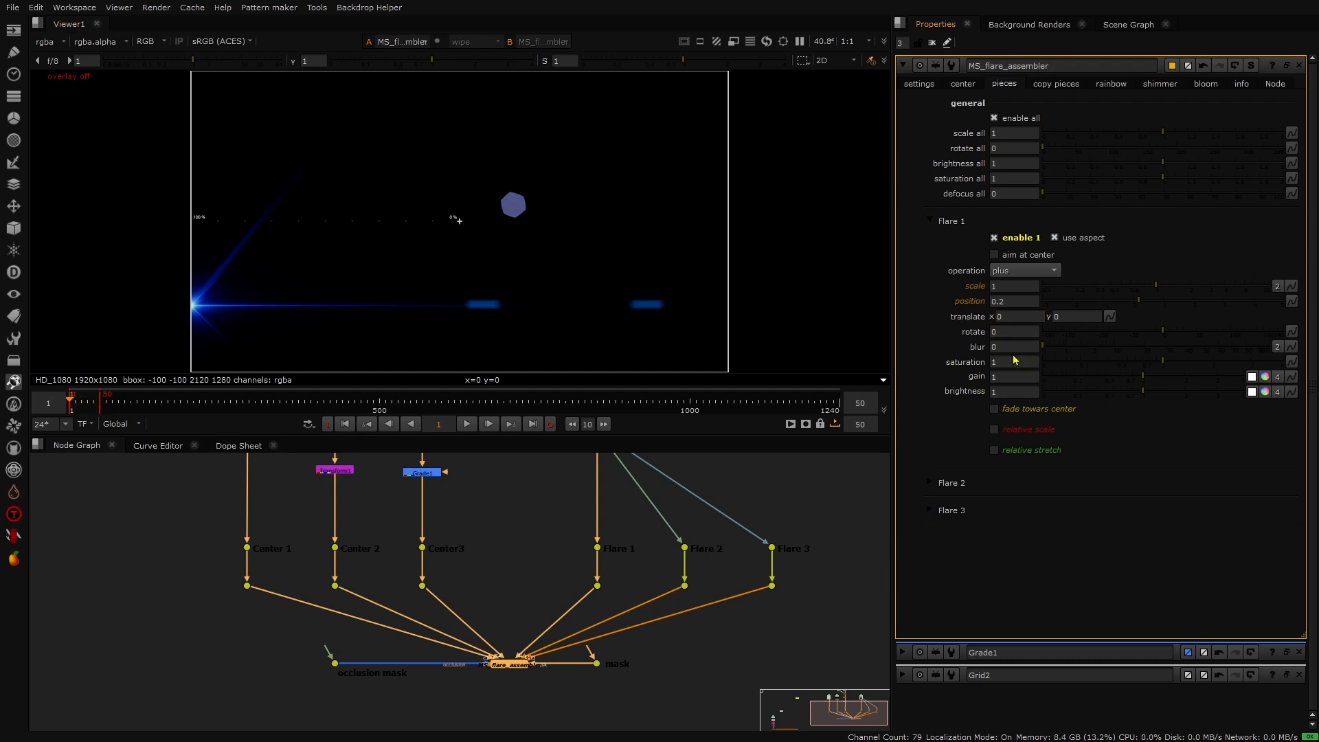
- Split Flare 1's scale into width and height and set the width to 3
{"action": "left_click", "coordinate": [1277, 286]}
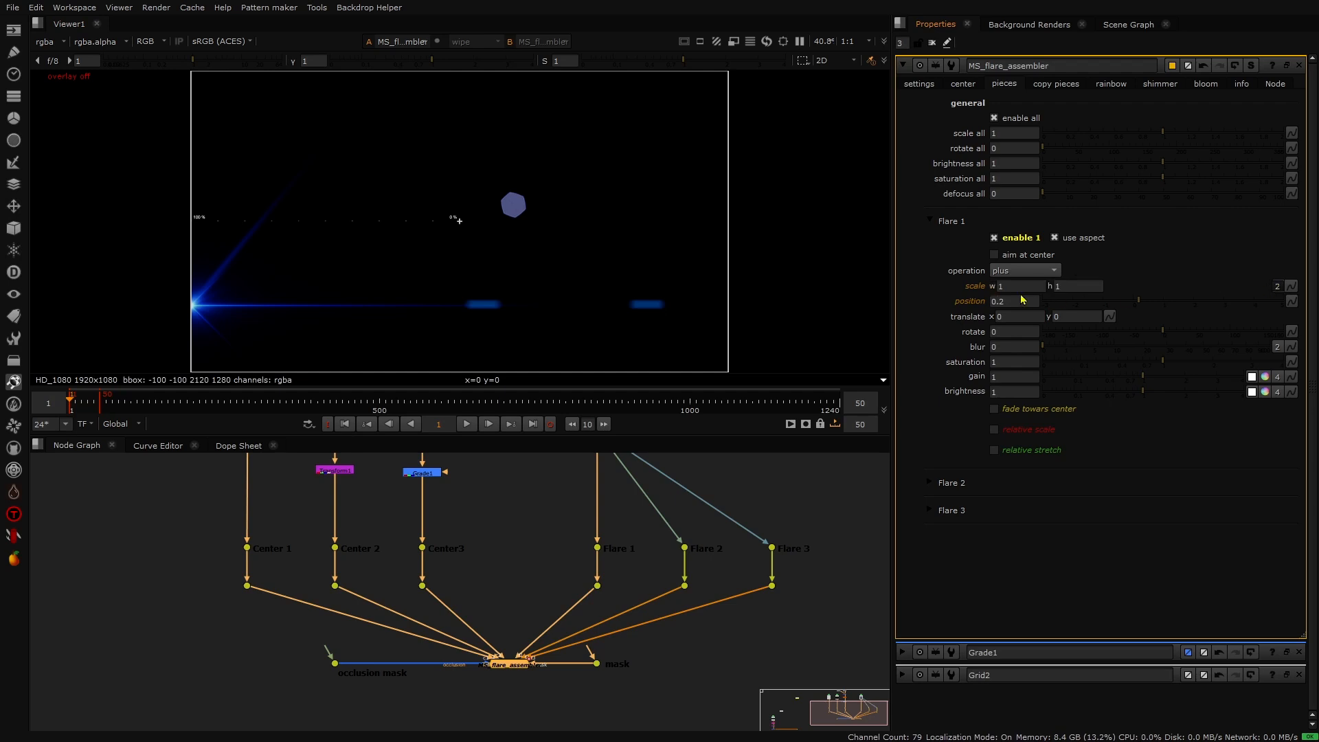
{"action": "double_click", "coordinate": [1003, 286]}
{"action": "key", "text": "Up"}
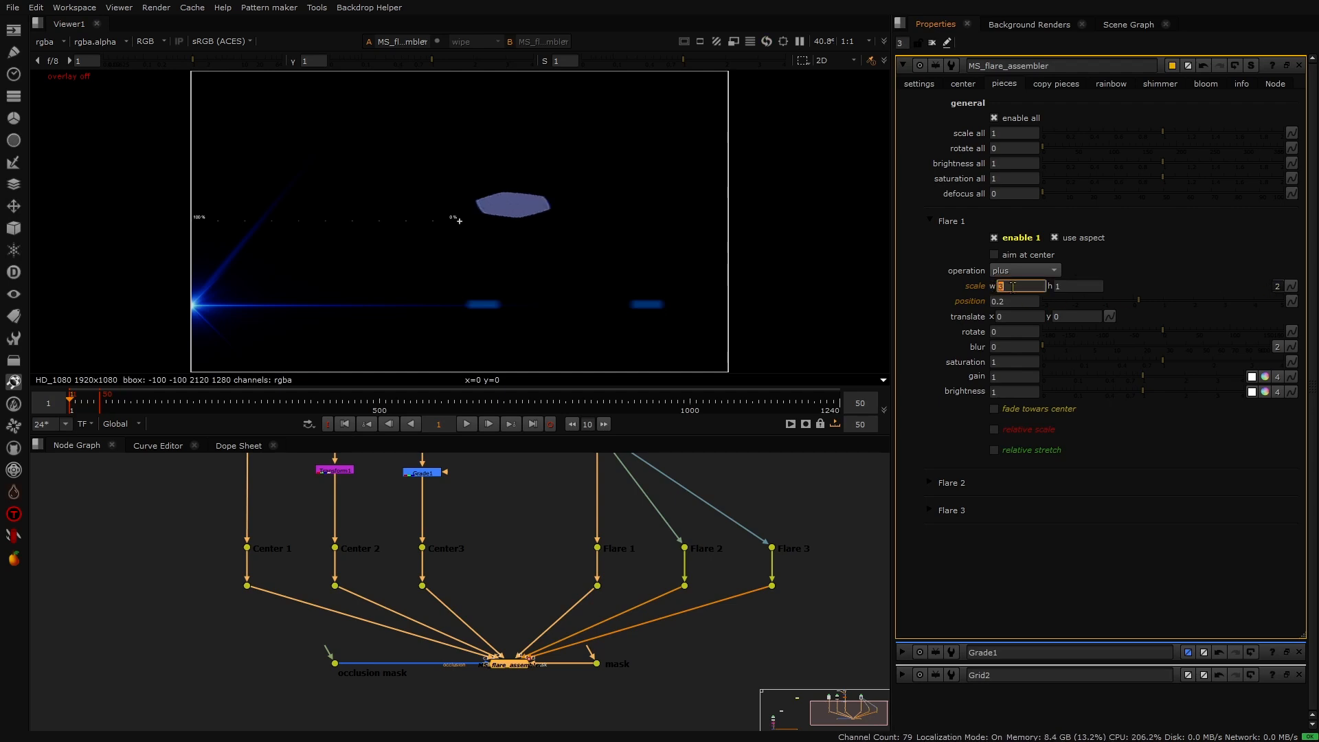
{"action": "left_click", "coordinate": [950, 297]}
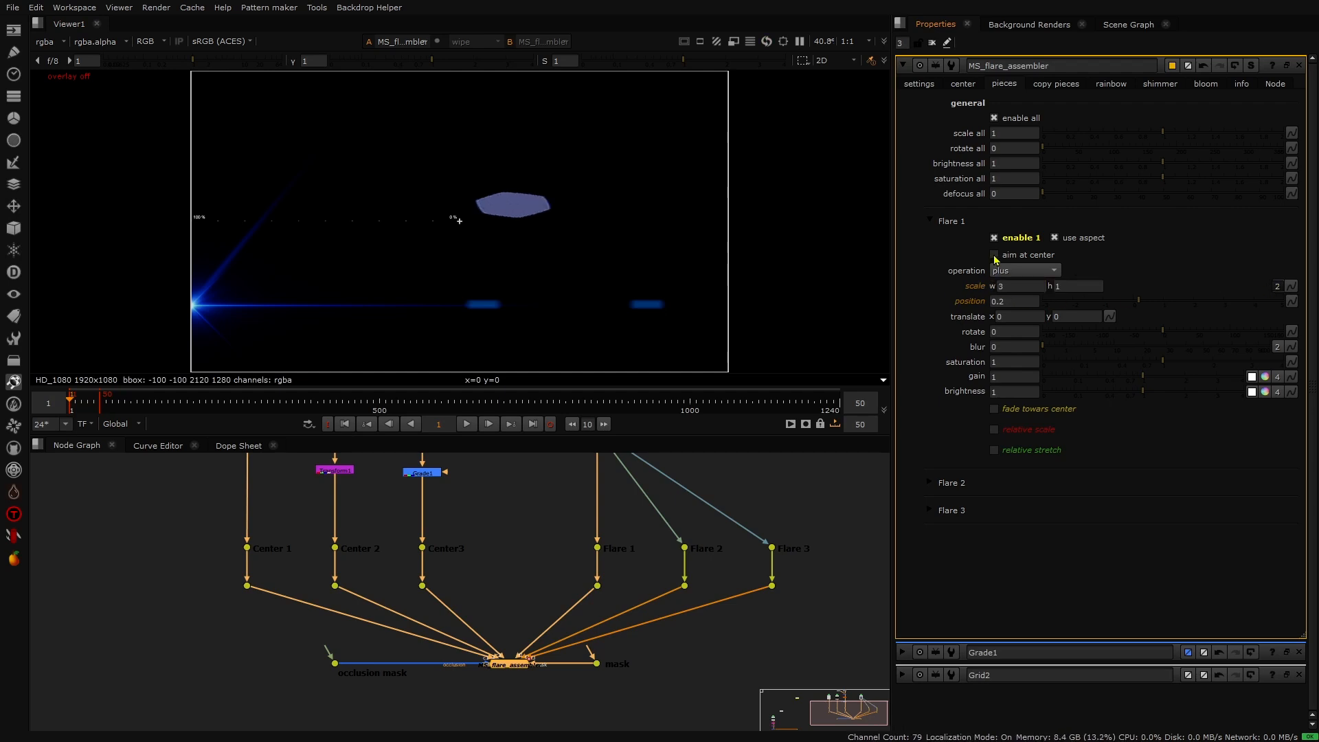
- Enable aim at center on Flare 1 and play the animation to preview it
{"action": "left_click", "coordinate": [993, 256]}
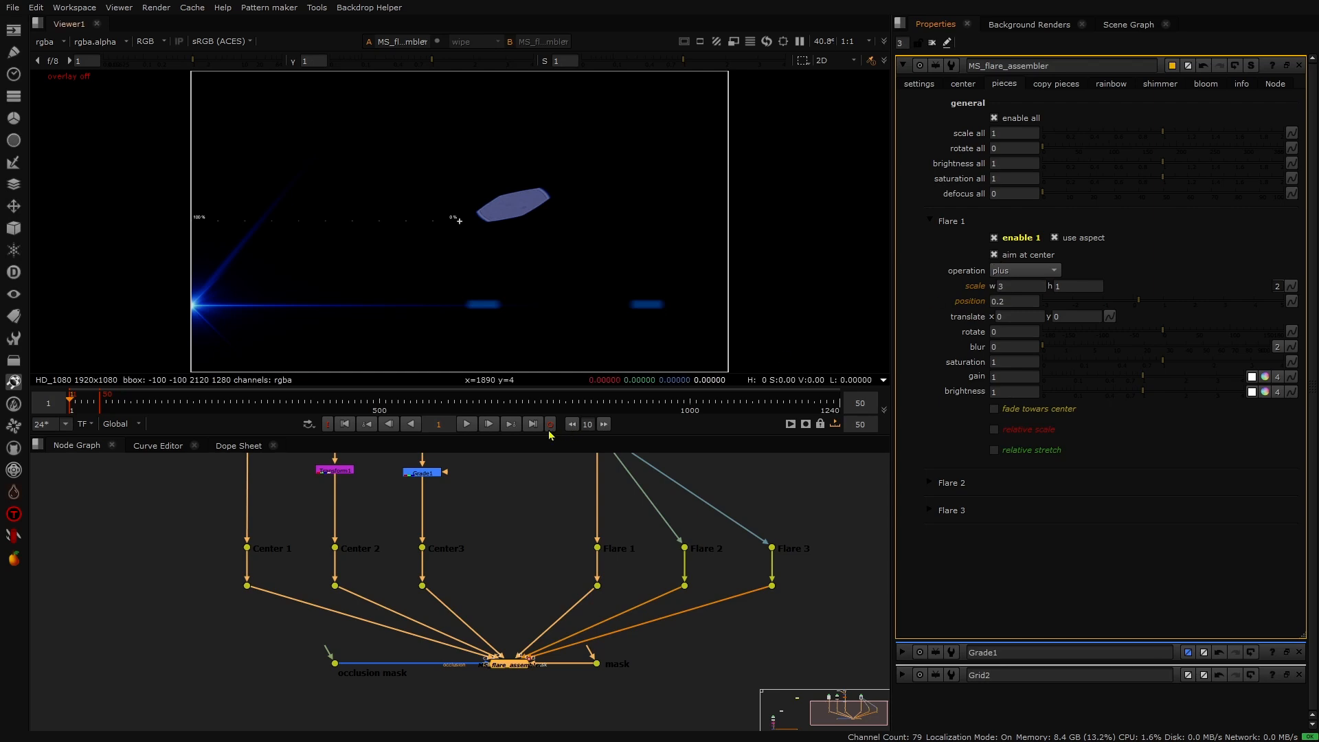
{"action": "left_click", "coordinate": [466, 423]}
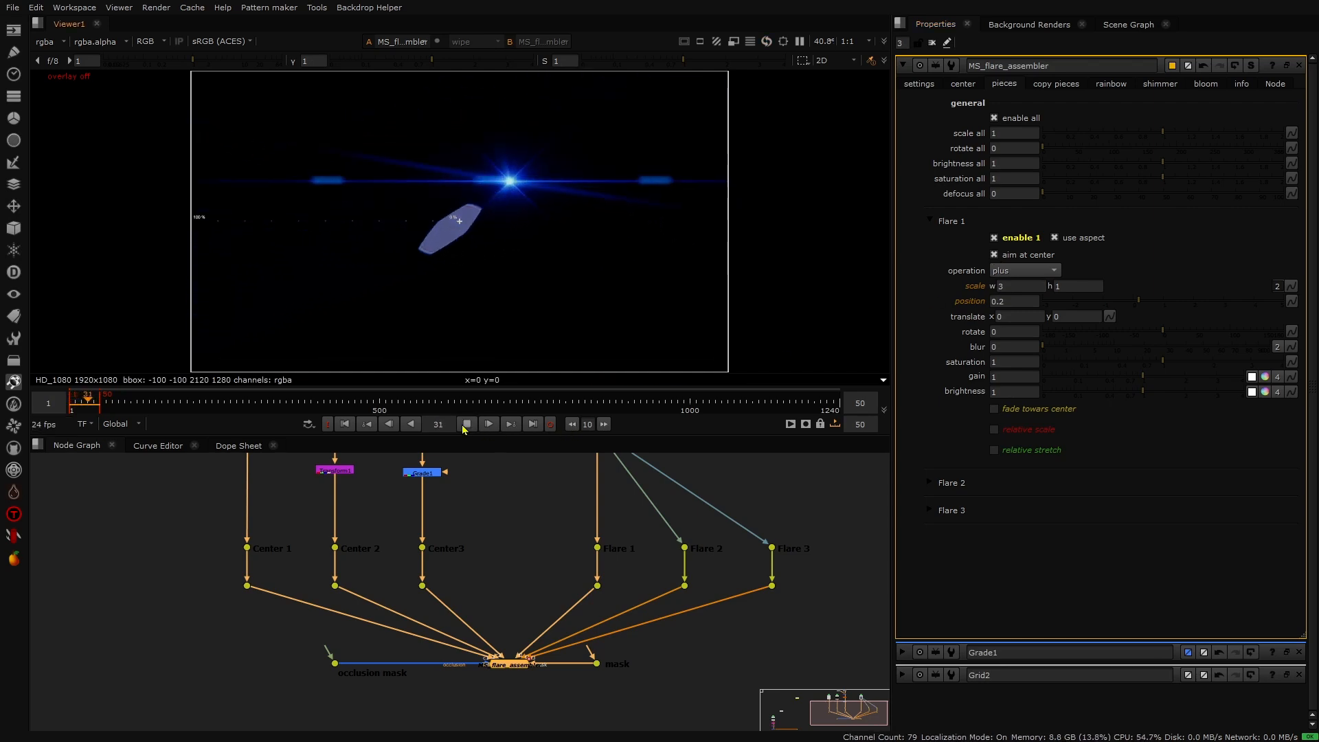
{"action": "left_click", "coordinate": [466, 423]}
{"action": "left_click", "coordinate": [463, 426]}
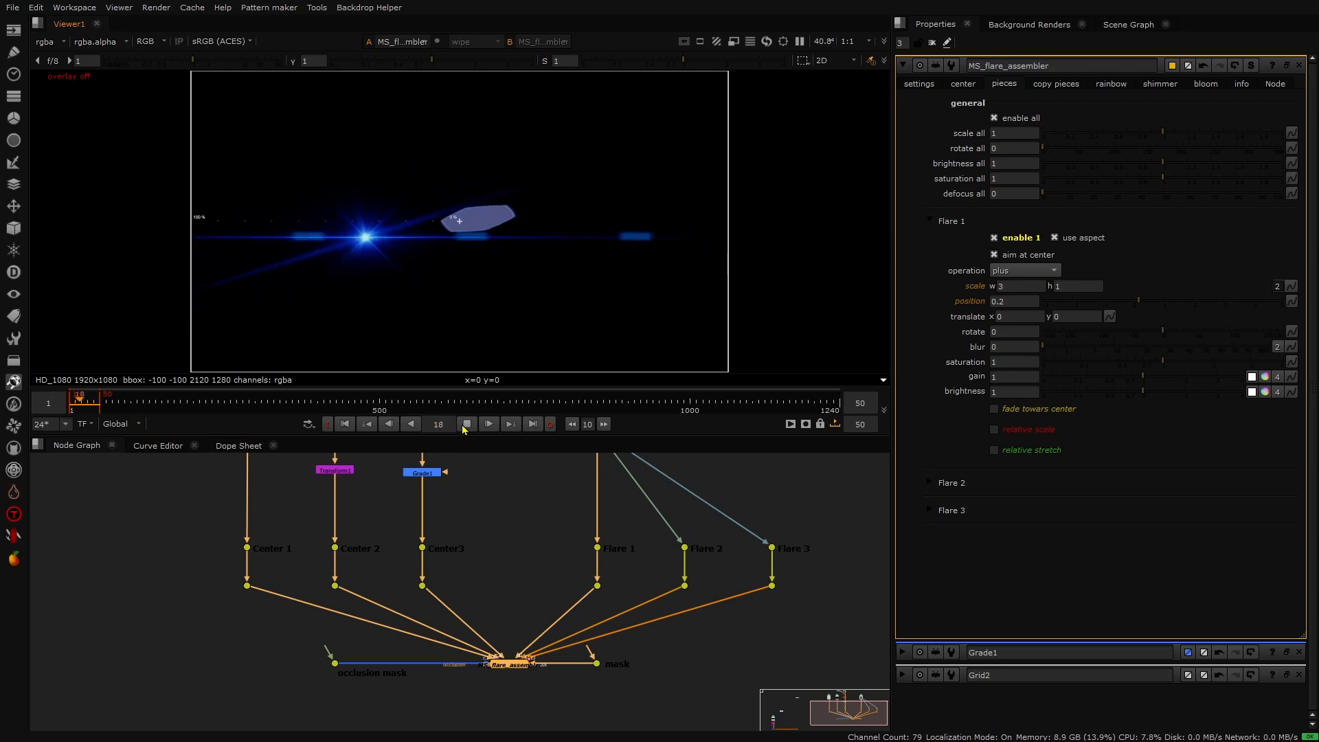
{"action": "left_click", "coordinate": [462, 425]}
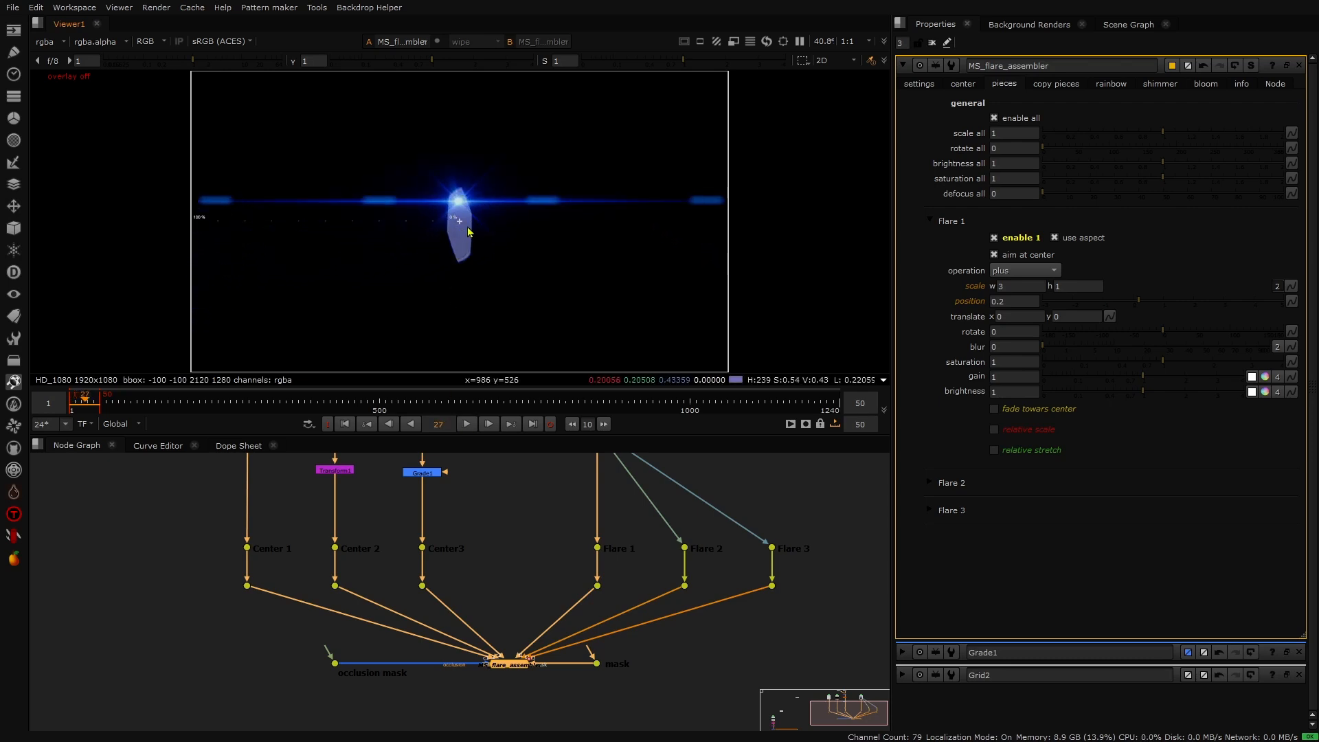
{"action": "left_click", "coordinate": [469, 425]}
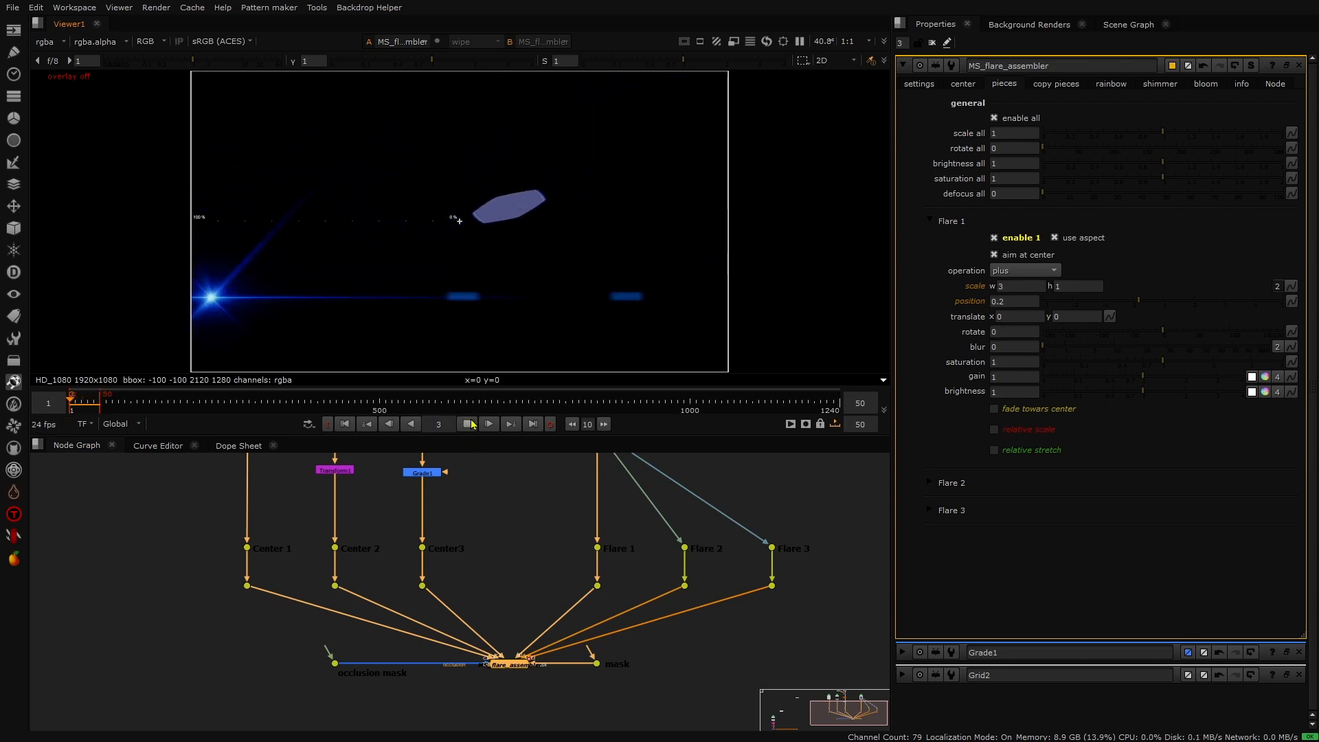
{"action": "left_click", "coordinate": [470, 425]}
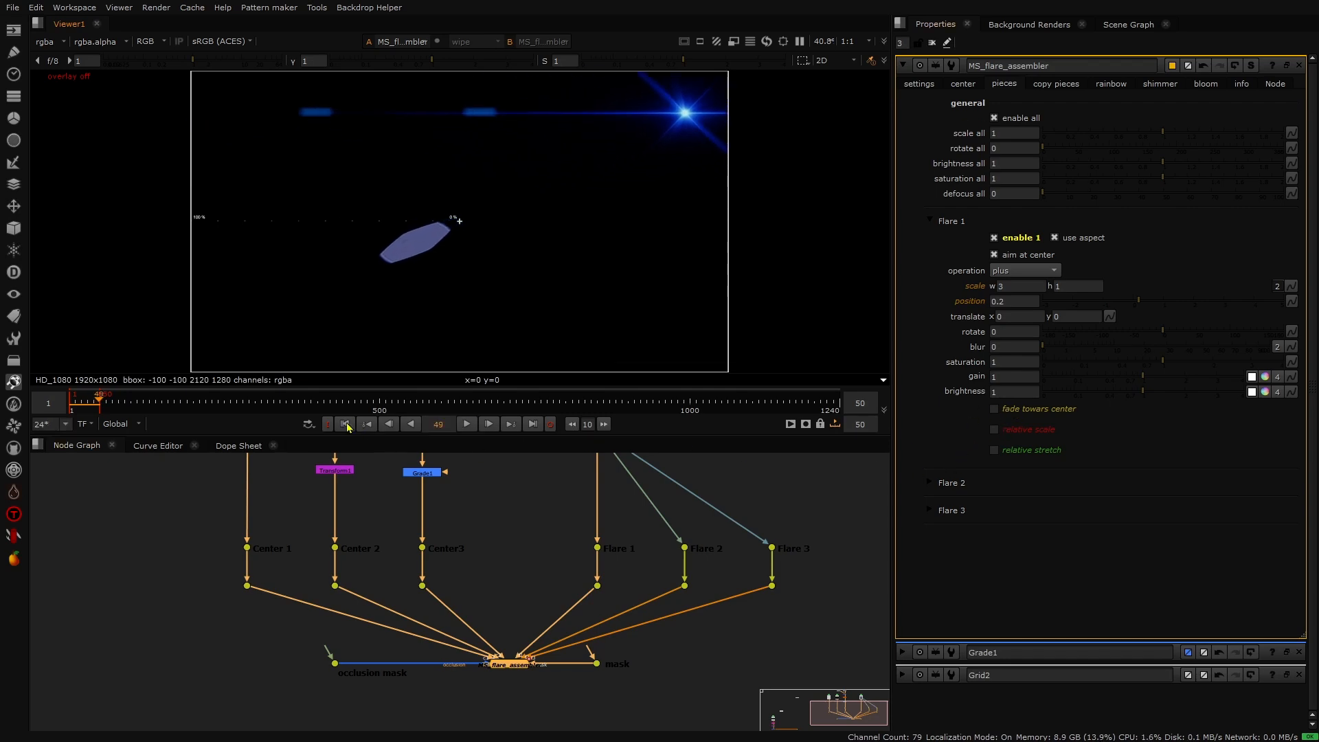
{"action": "left_click", "coordinate": [346, 425]}
- Enable fade towards center on Flare 1 and set its position to 0.4
{"action": "left_click", "coordinate": [993, 407]}
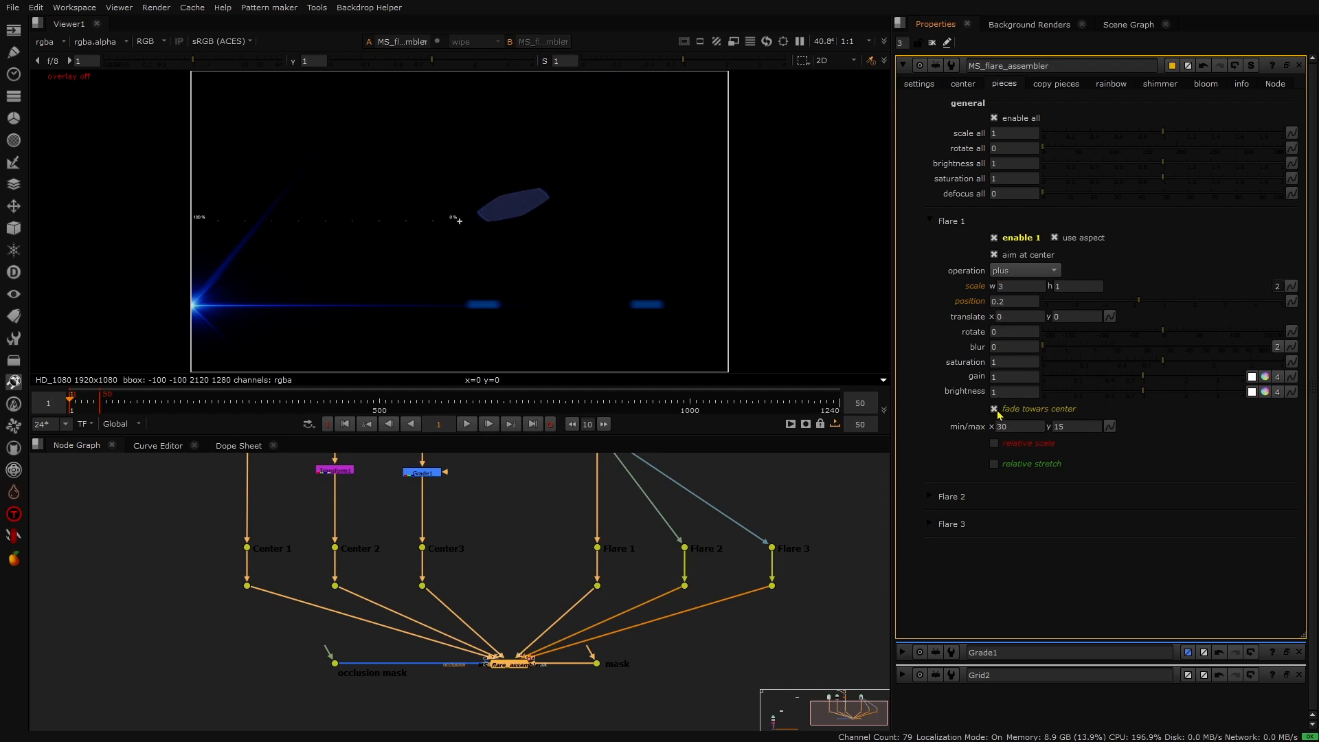
{"action": "left_click", "coordinate": [1001, 302]}
{"action": "key", "text": "Up"}
{"action": "key", "text": "Up"}
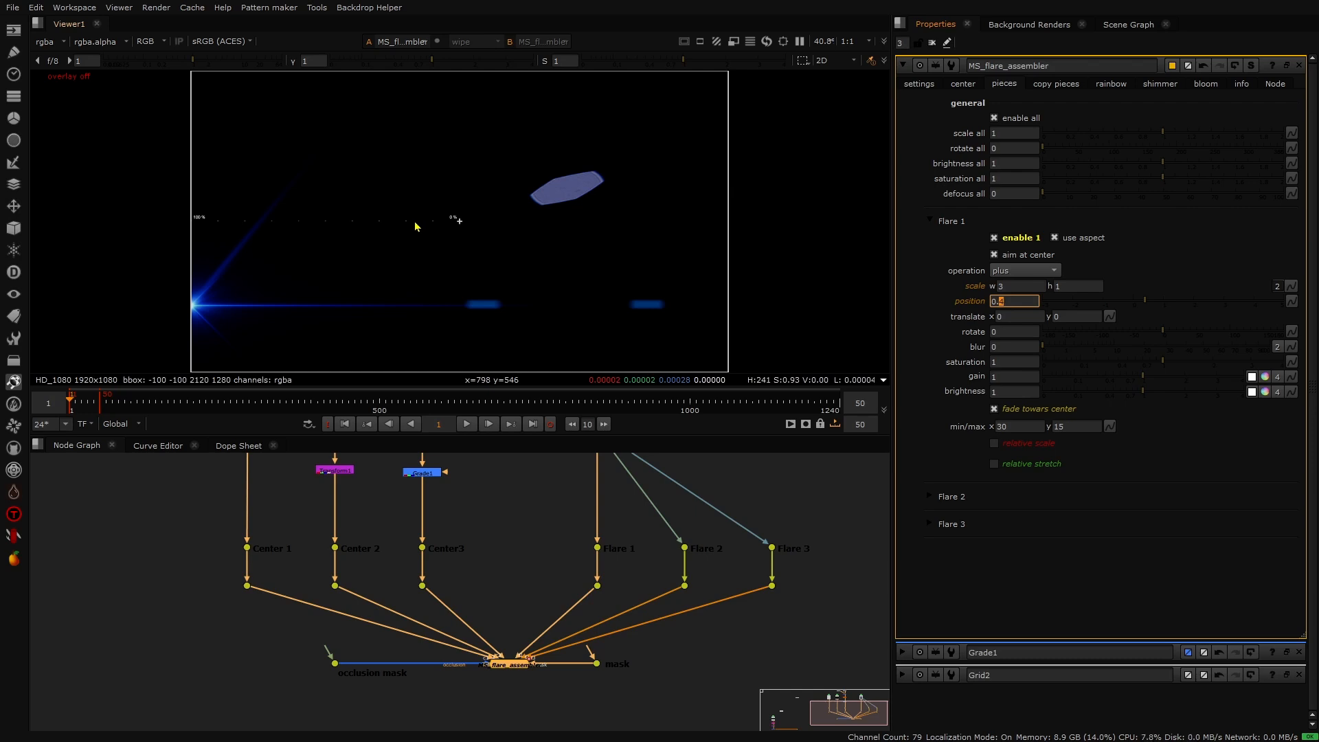
- Play the animation to preview the faded Flare 1 element
{"action": "left_click", "coordinate": [469, 425]}
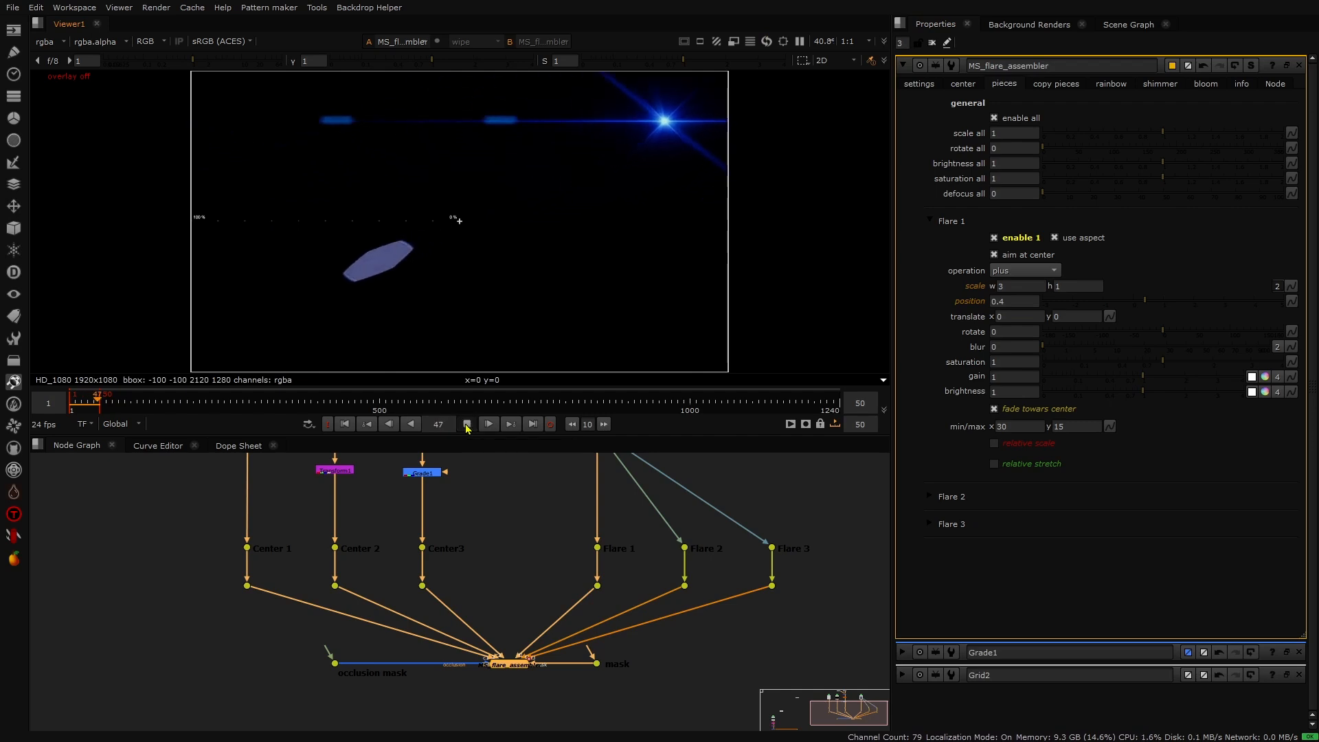
{"action": "left_click", "coordinate": [466, 424]}
{"action": "mouse_move", "coordinate": [1011, 426]}
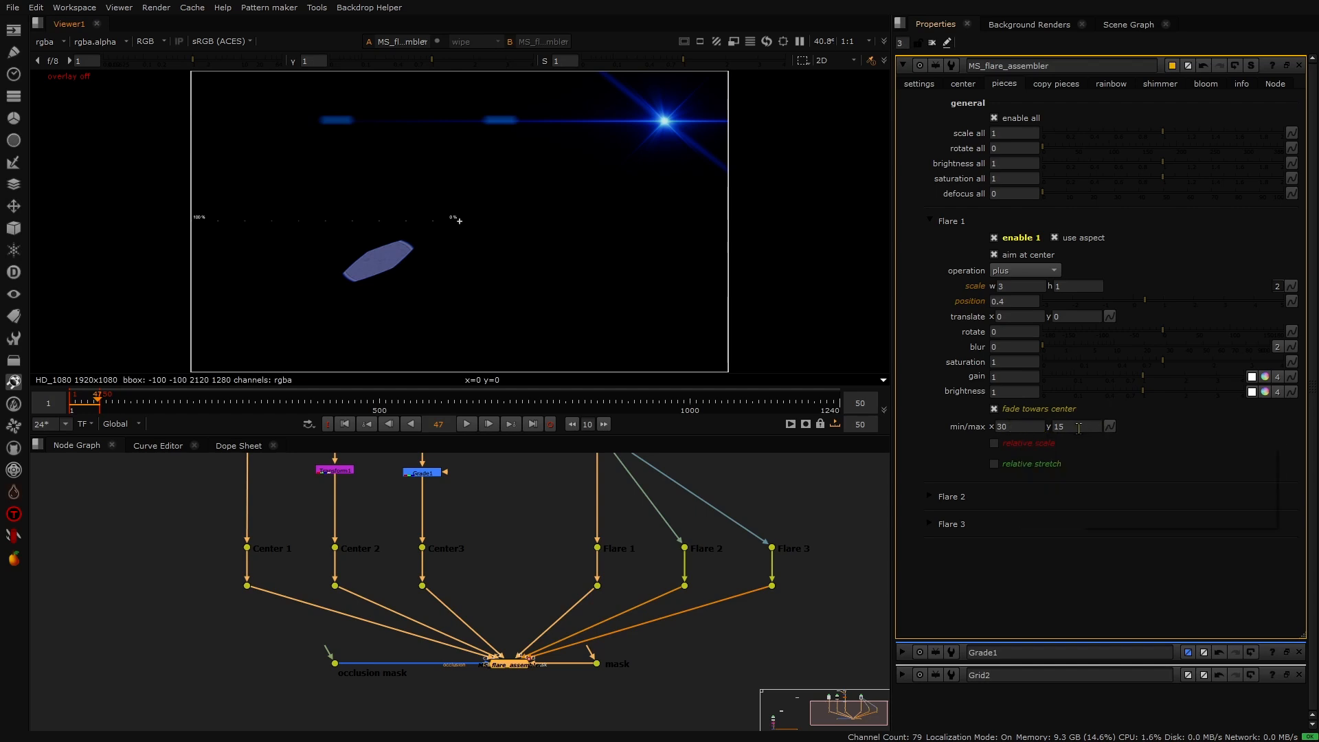
{"action": "left_click", "coordinate": [465, 425]}
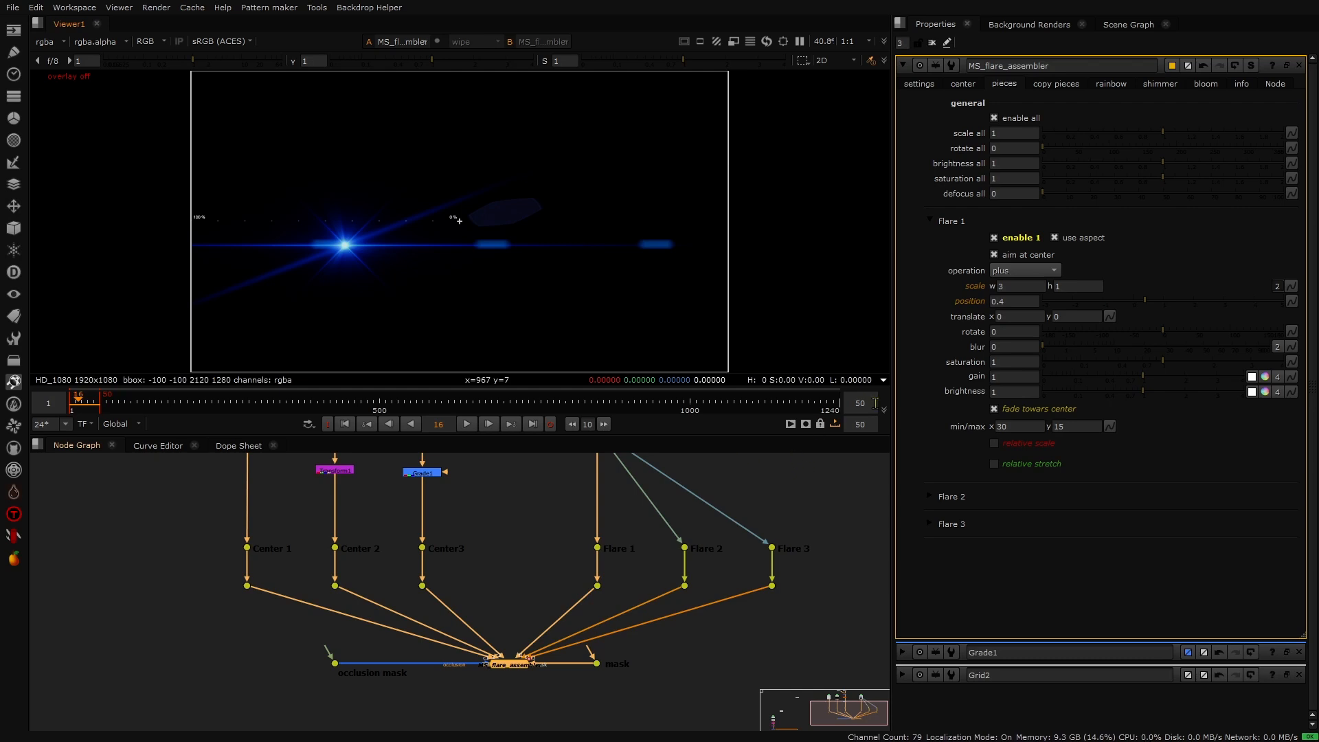
- Disable aim at center on Flare 1 and set its scale back to a single uniform value of 1
{"action": "left_click", "coordinate": [993, 254]}
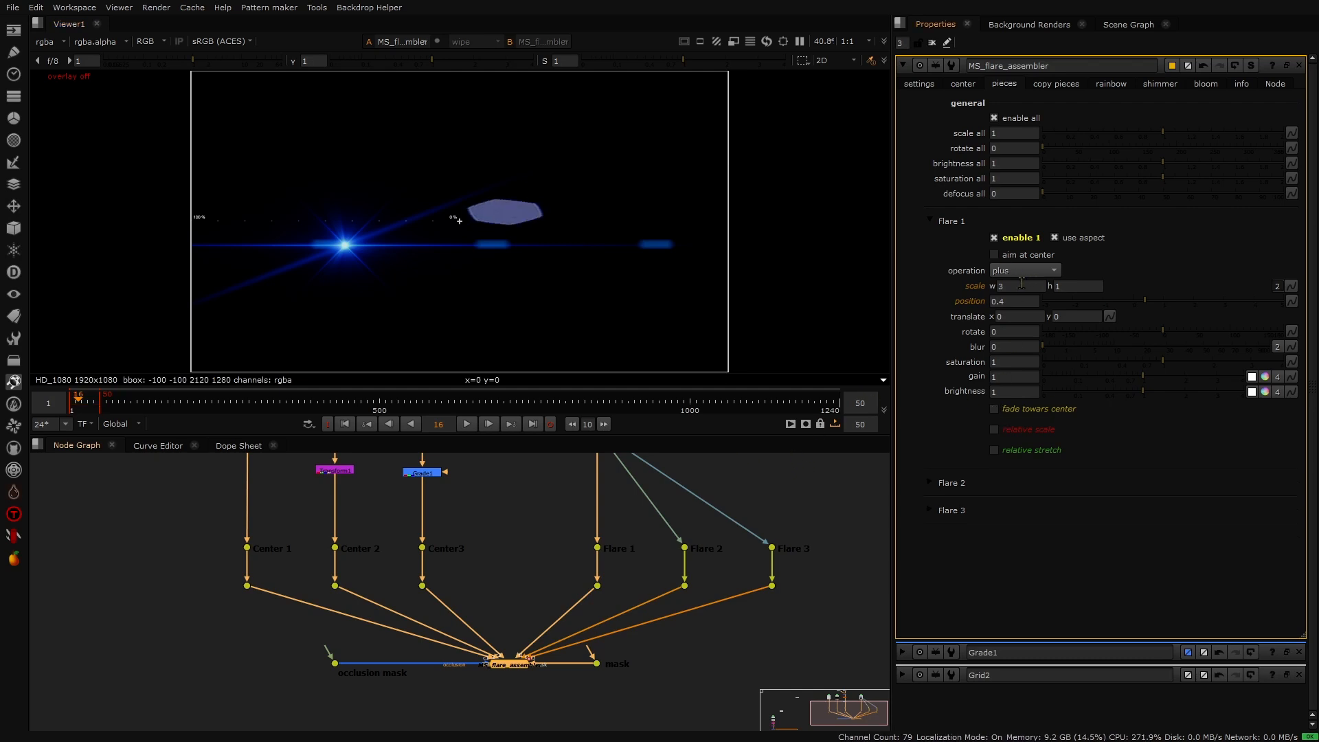
{"action": "left_click", "coordinate": [1278, 286]}
{"action": "double_click", "coordinate": [1017, 286]}
{"action": "type", "text": "1"}
{"action": "key", "text": "Return"}
- Enable relative scale on Flare 1 and play the animation to preview it
{"action": "left_click", "coordinate": [1000, 428]}
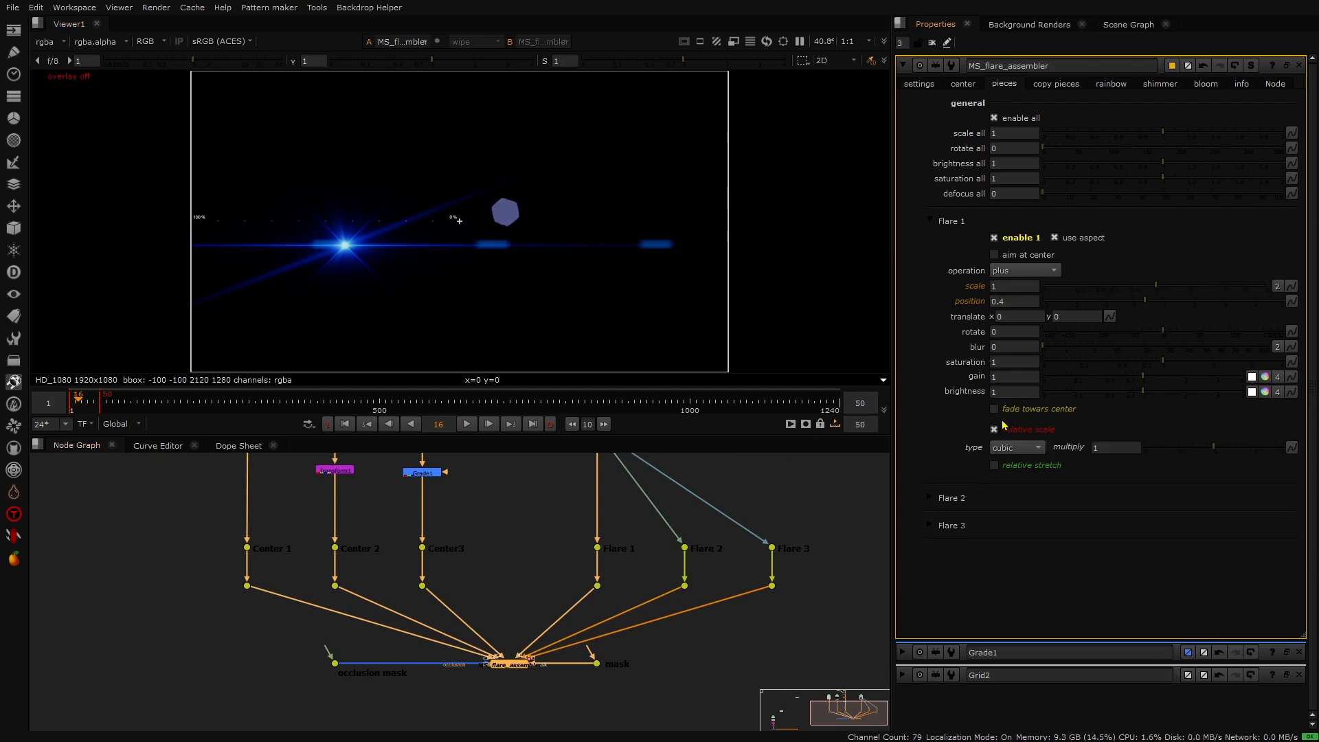
{"action": "left_click", "coordinate": [467, 424]}
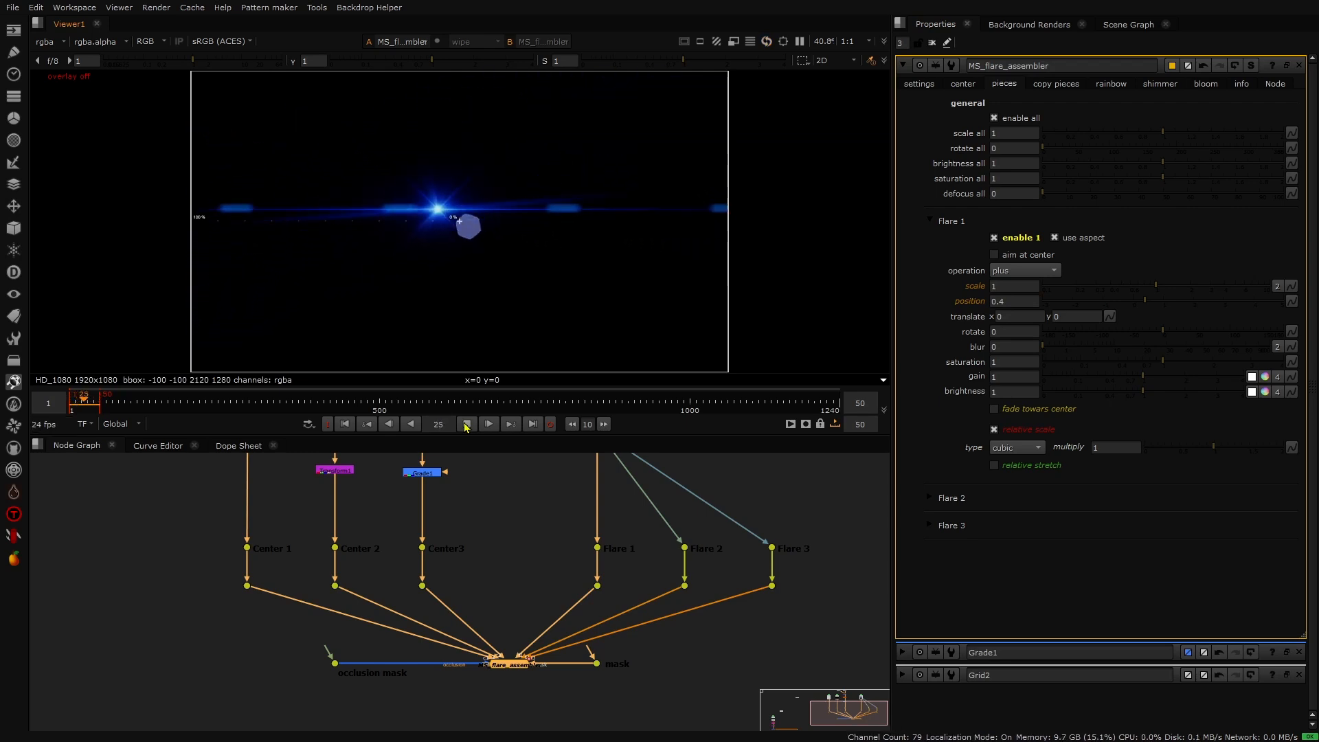
{"action": "left_click", "coordinate": [466, 425]}
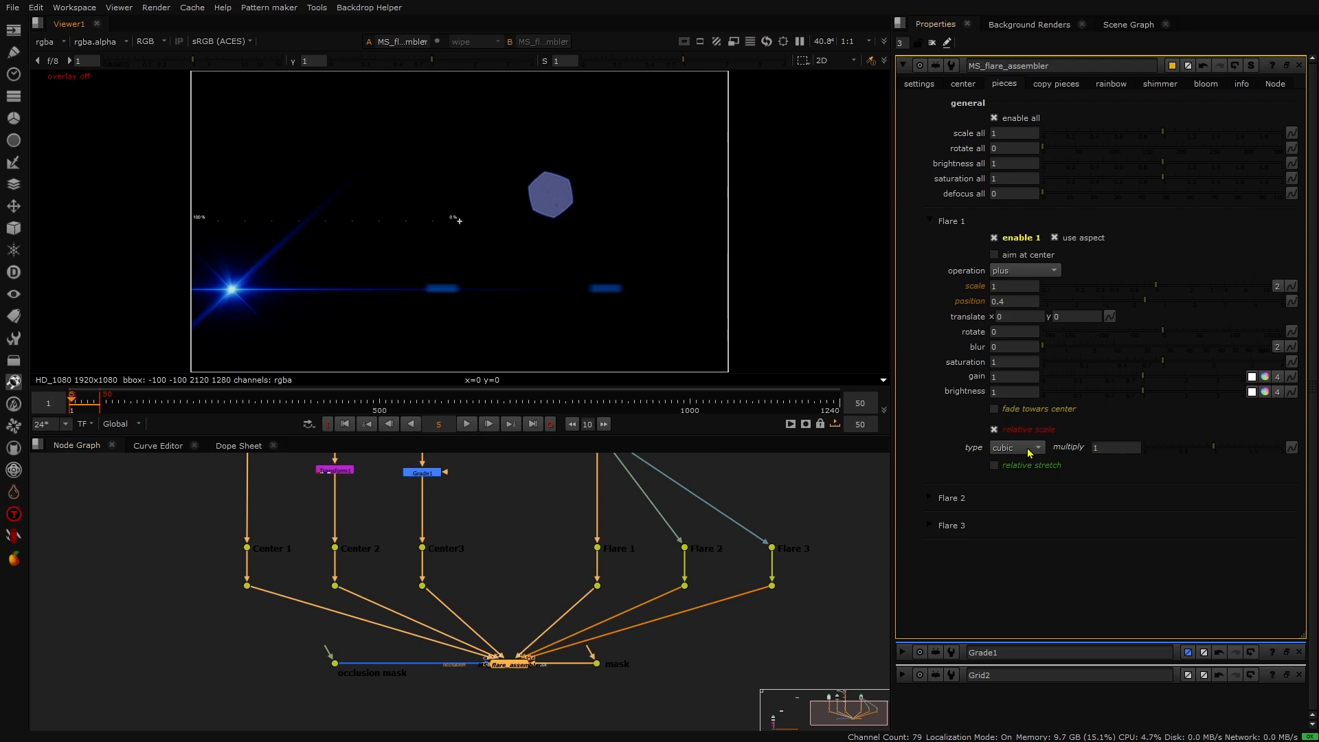
- Set Flare 1's relative scale type to quadratic and preview the animation
{"action": "left_click", "coordinate": [1029, 452]}
{"action": "left_click", "coordinate": [1028, 434]}
{"action": "left_click", "coordinate": [468, 424]}
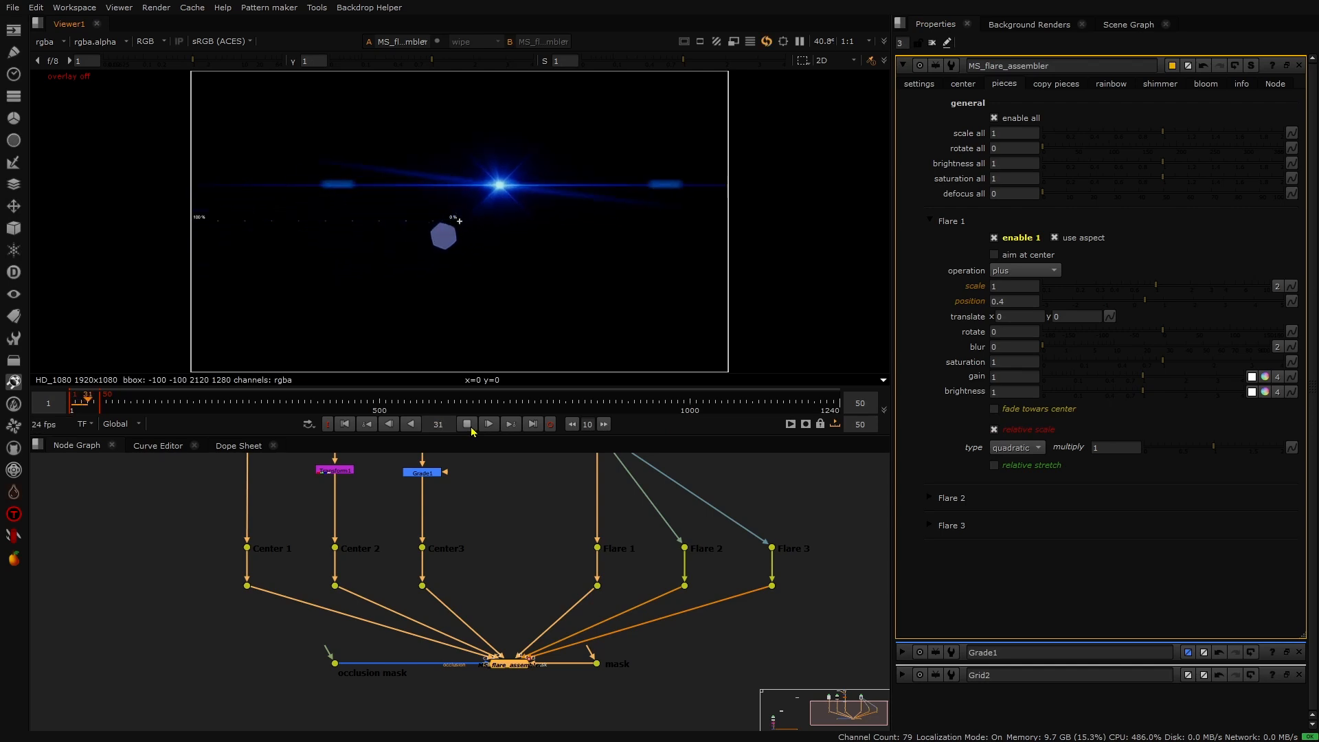
{"action": "left_click", "coordinate": [470, 428]}
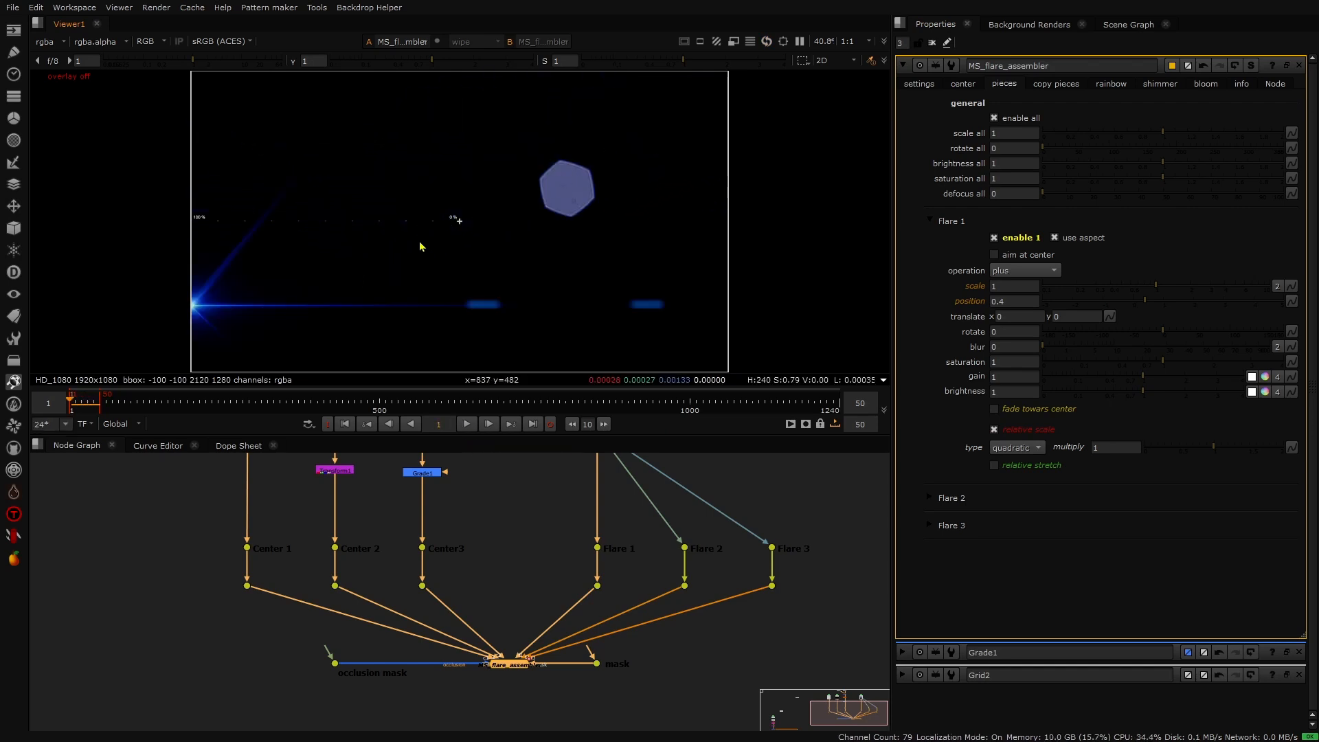
- Switch Flare 1 from relative scale to relative stretch
{"action": "left_click", "coordinate": [1028, 455]}
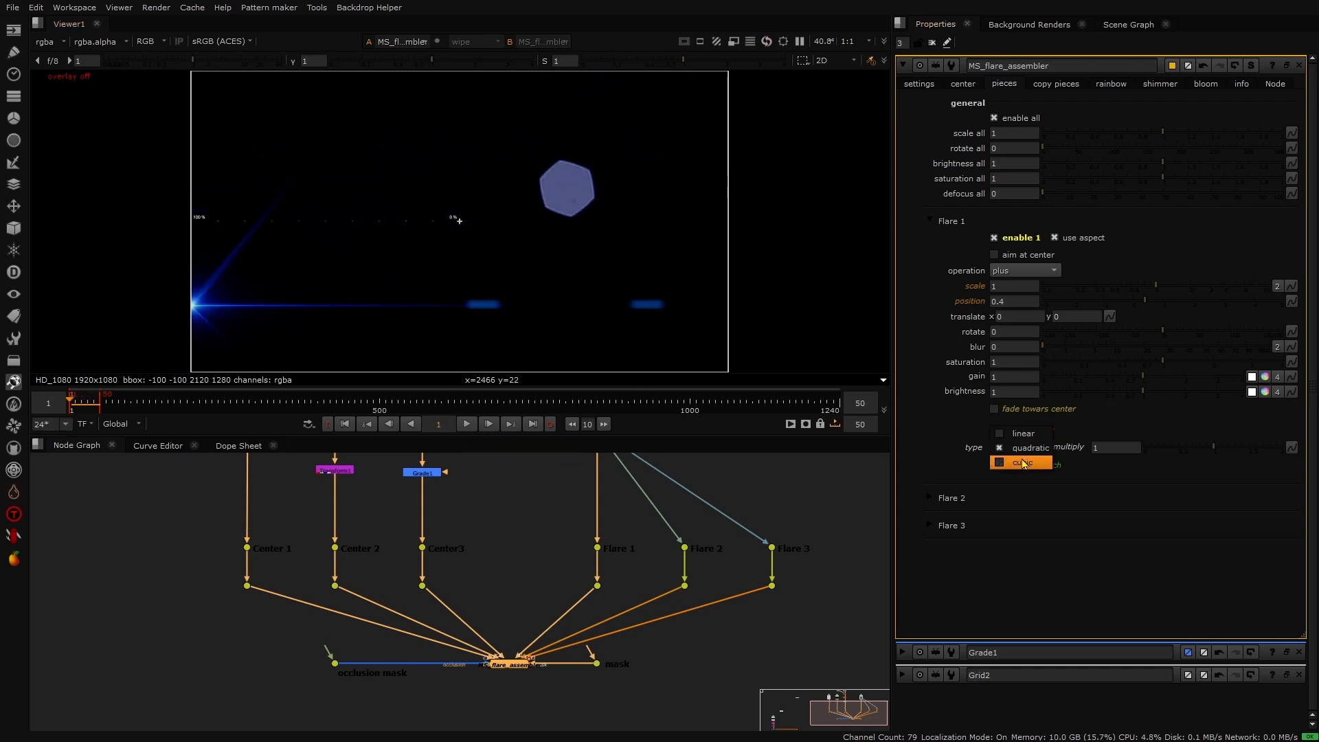
{"action": "left_click", "coordinate": [461, 223]}
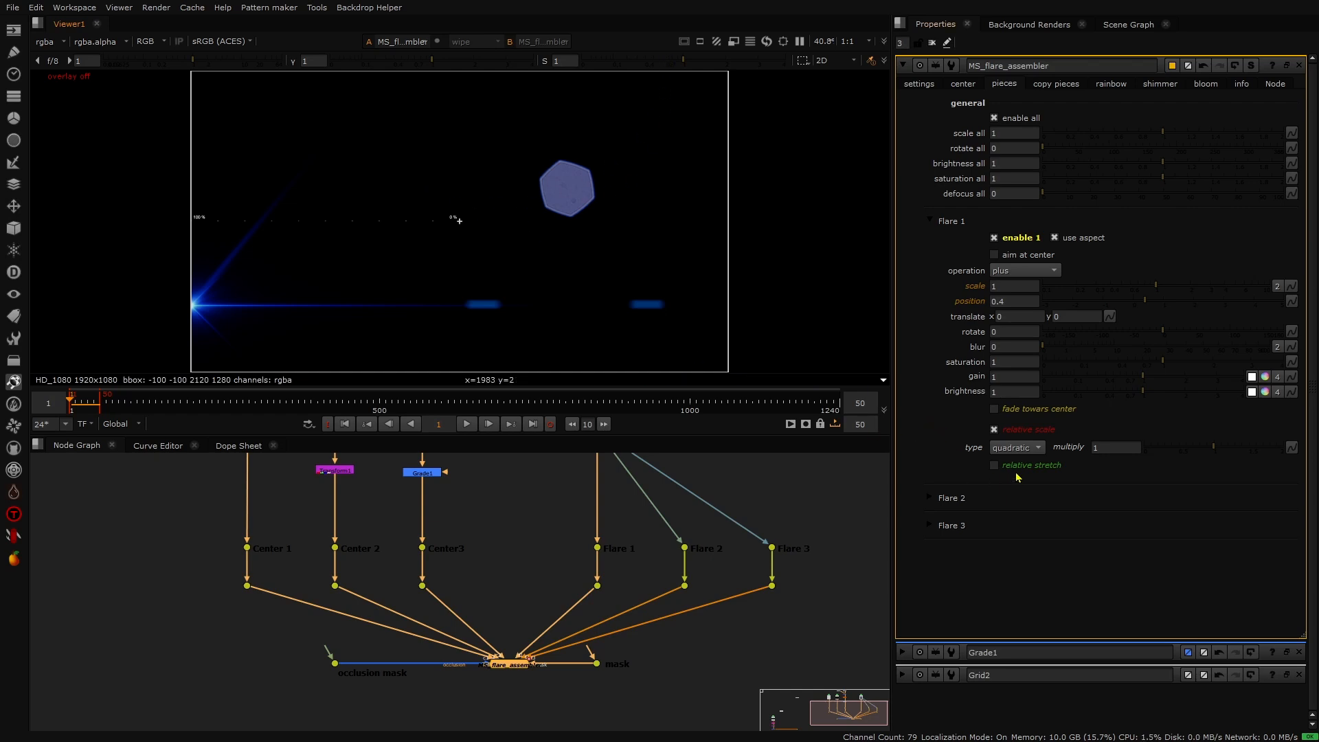
{"action": "left_click", "coordinate": [1003, 432]}
{"action": "left_click", "coordinate": [1004, 450]}
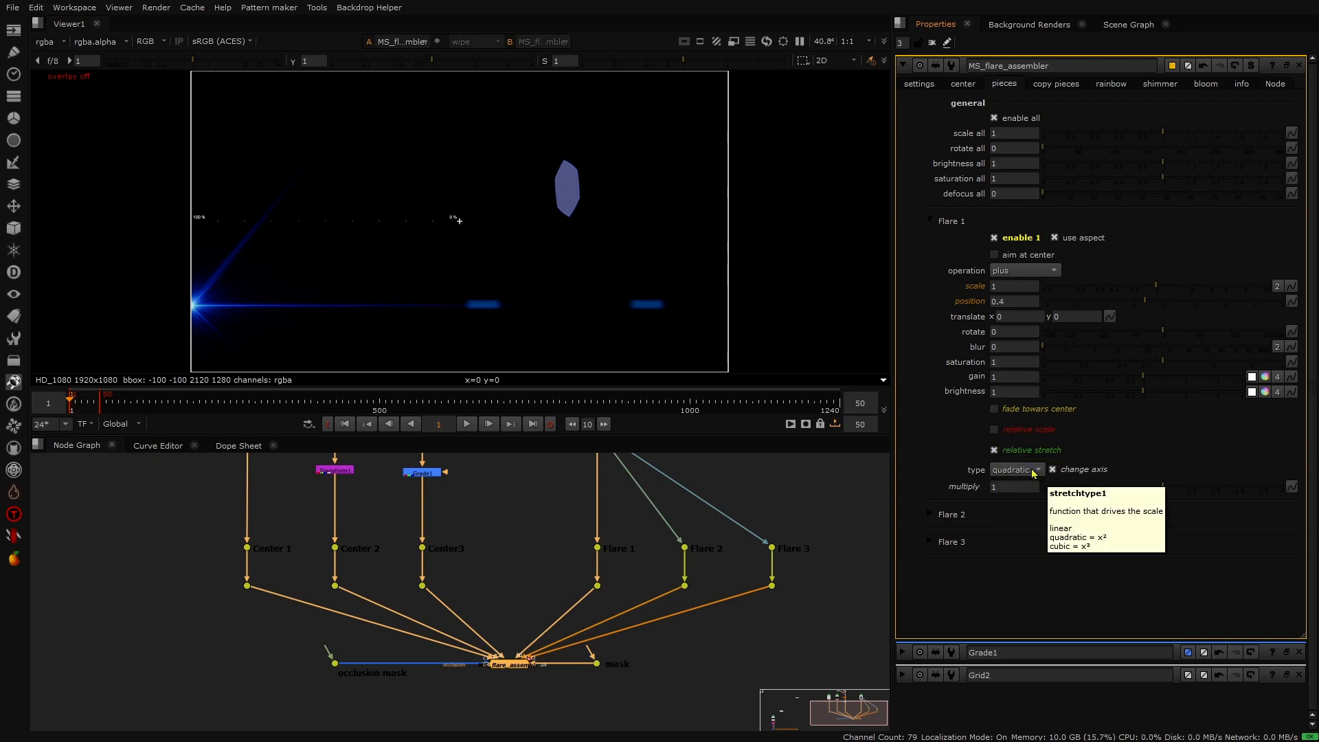
- Preview the relative stretch animation and turn off change axis on Flare 1
{"action": "left_click", "coordinate": [473, 426]}
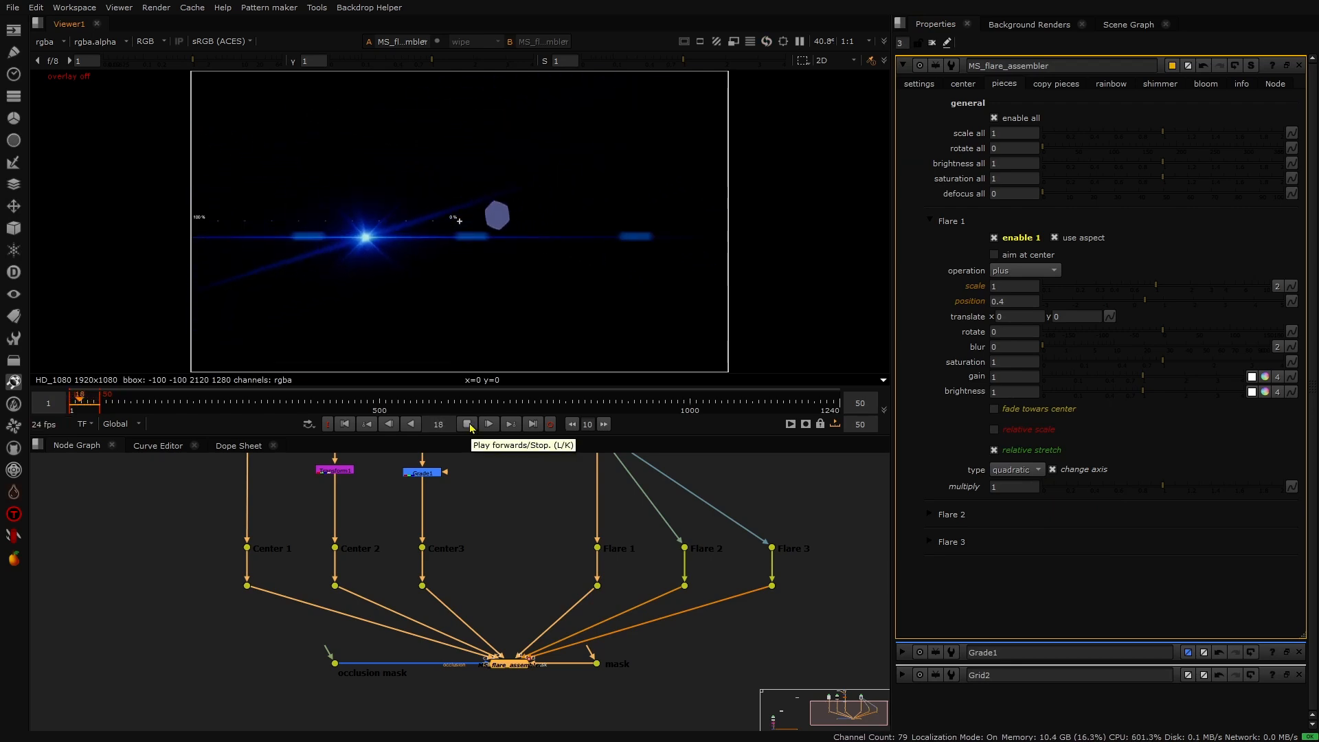
{"action": "left_click", "coordinate": [469, 424]}
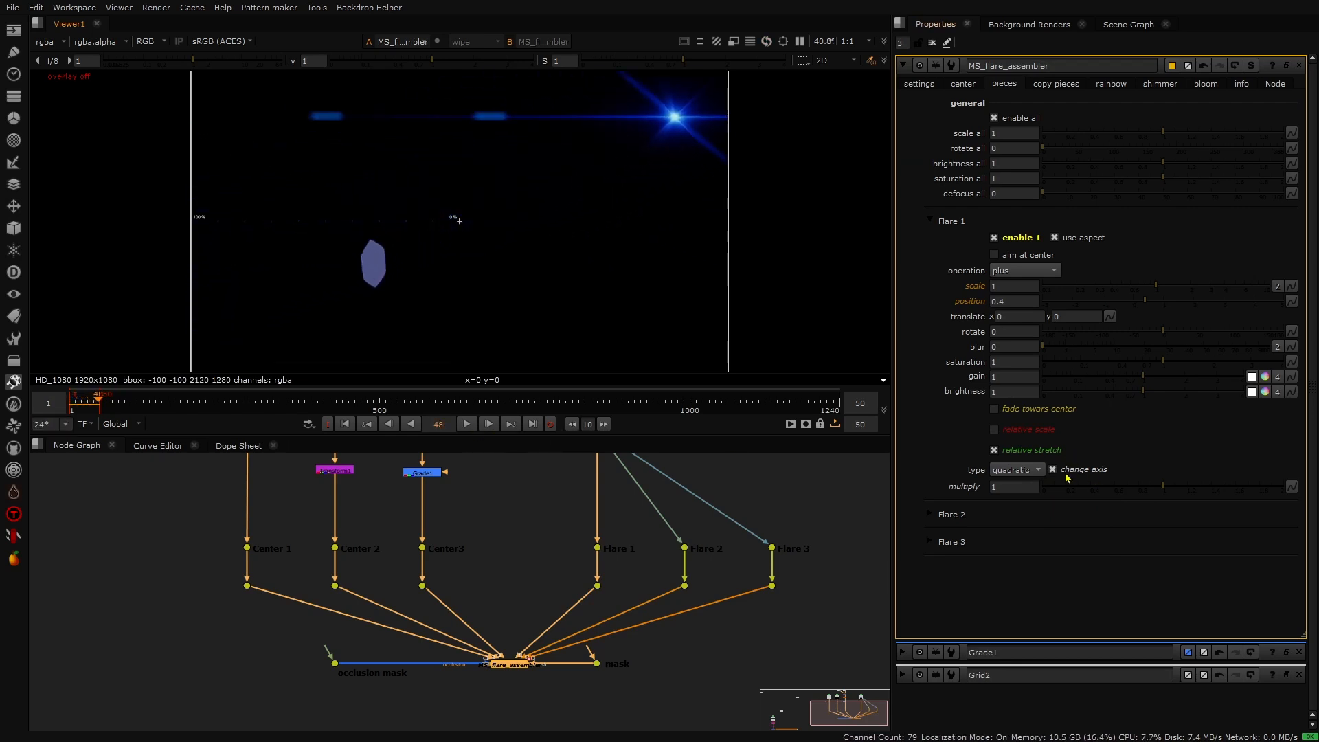
{"action": "left_click", "coordinate": [1064, 471]}
{"action": "left_click", "coordinate": [468, 426]}
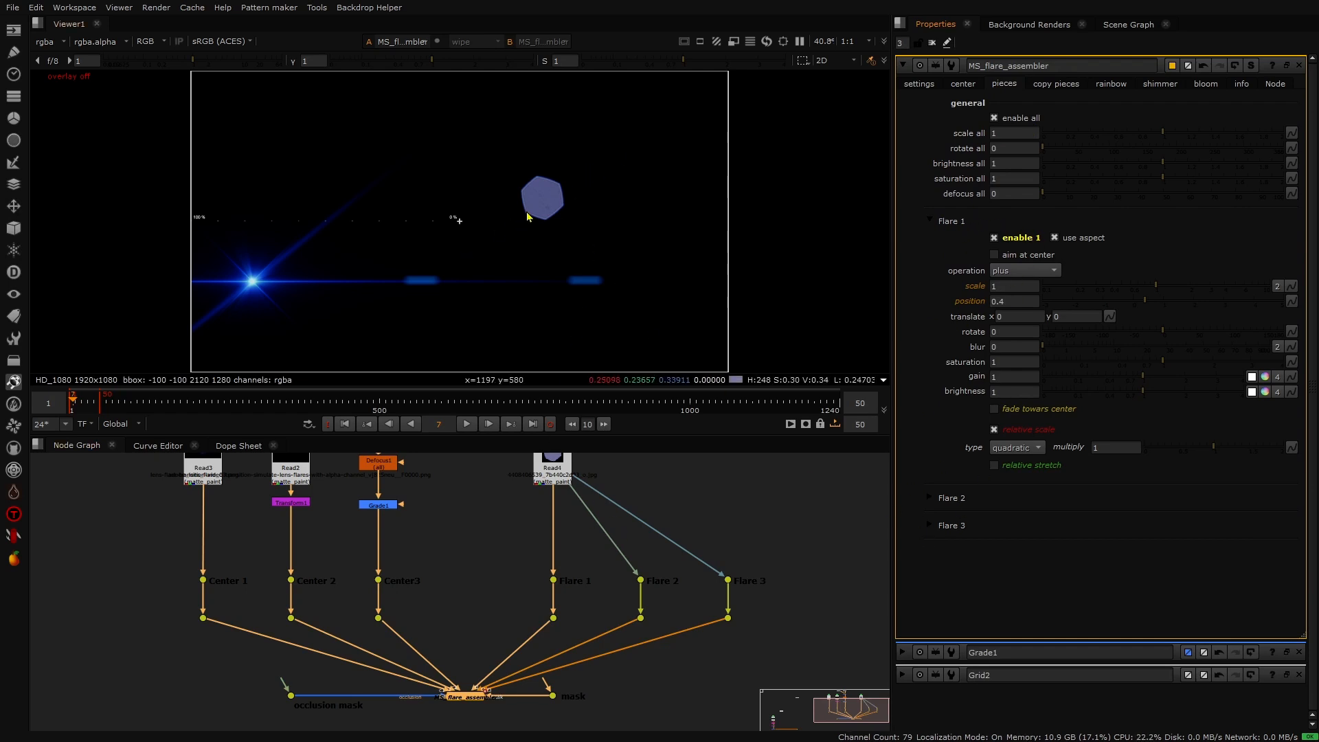
- Replace relative scale with relative stretch on Flare 1
{"action": "left_click", "coordinate": [999, 434]}
{"action": "left_click", "coordinate": [1000, 450]}
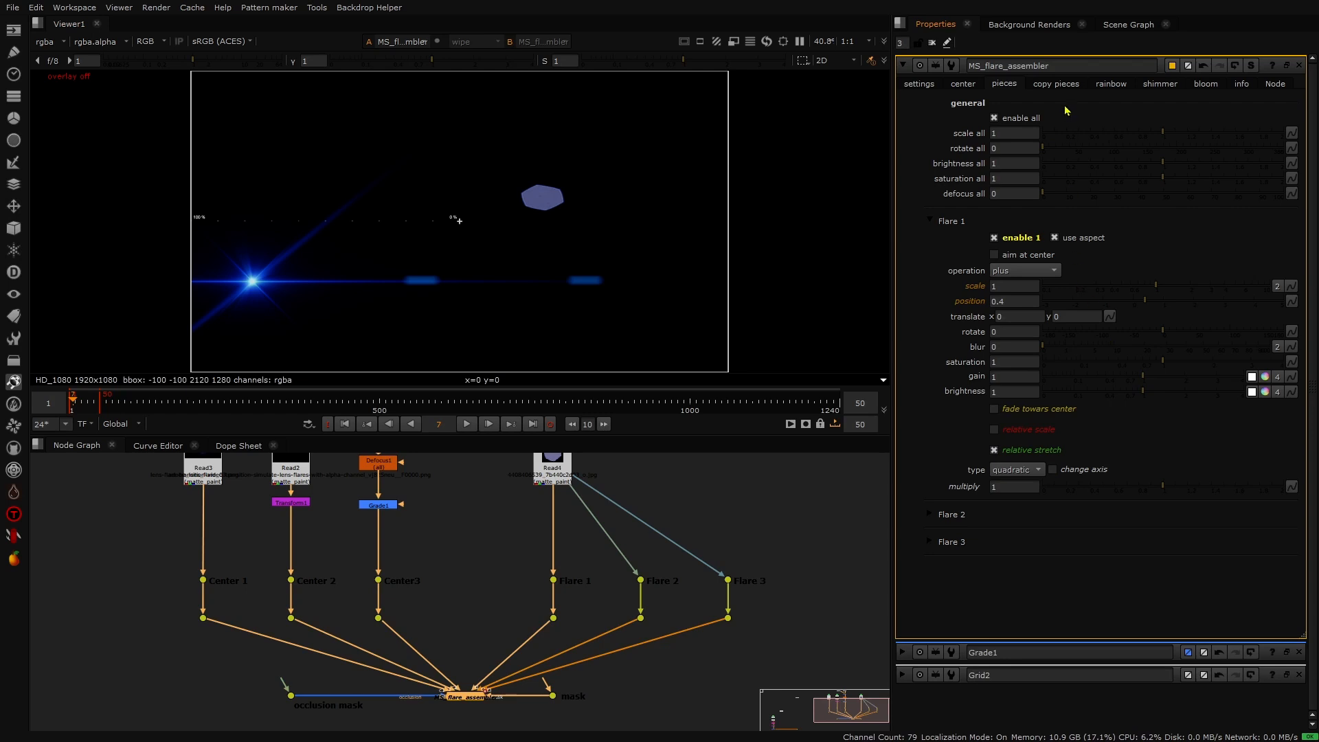
- Enable Copy 1 of Flare 1 among the copy pieces and nudge its position to 1.65
{"action": "left_click", "coordinate": [1064, 86]}
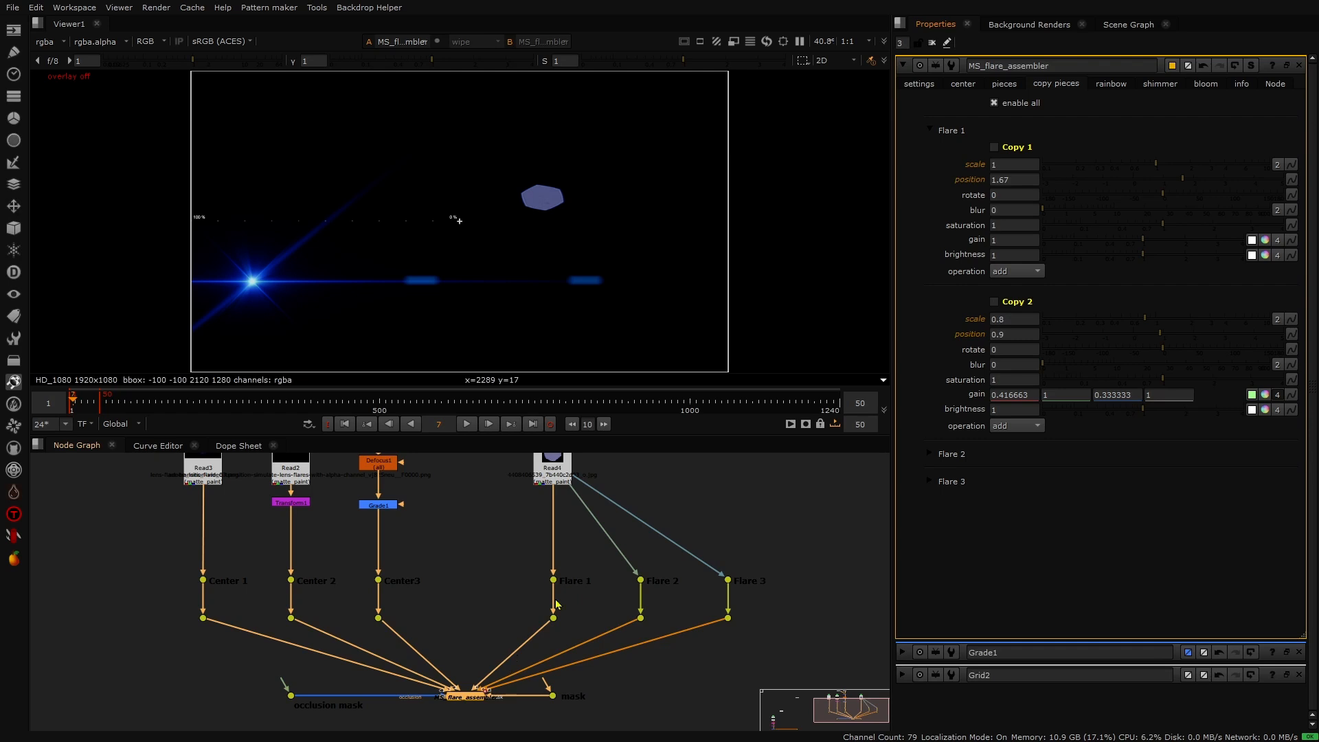
{"action": "left_click", "coordinate": [994, 147]}
{"action": "left_click", "coordinate": [1004, 84]}
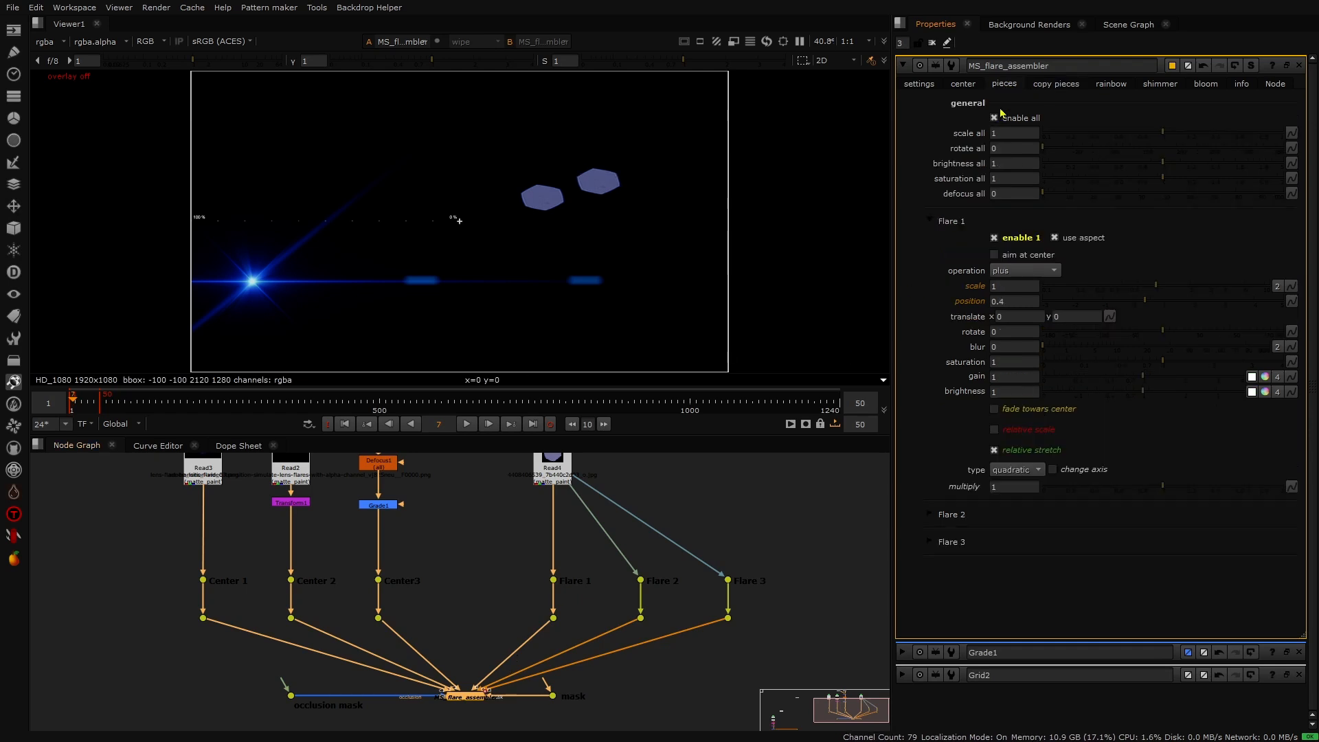
{"action": "left_click", "coordinate": [1058, 85]}
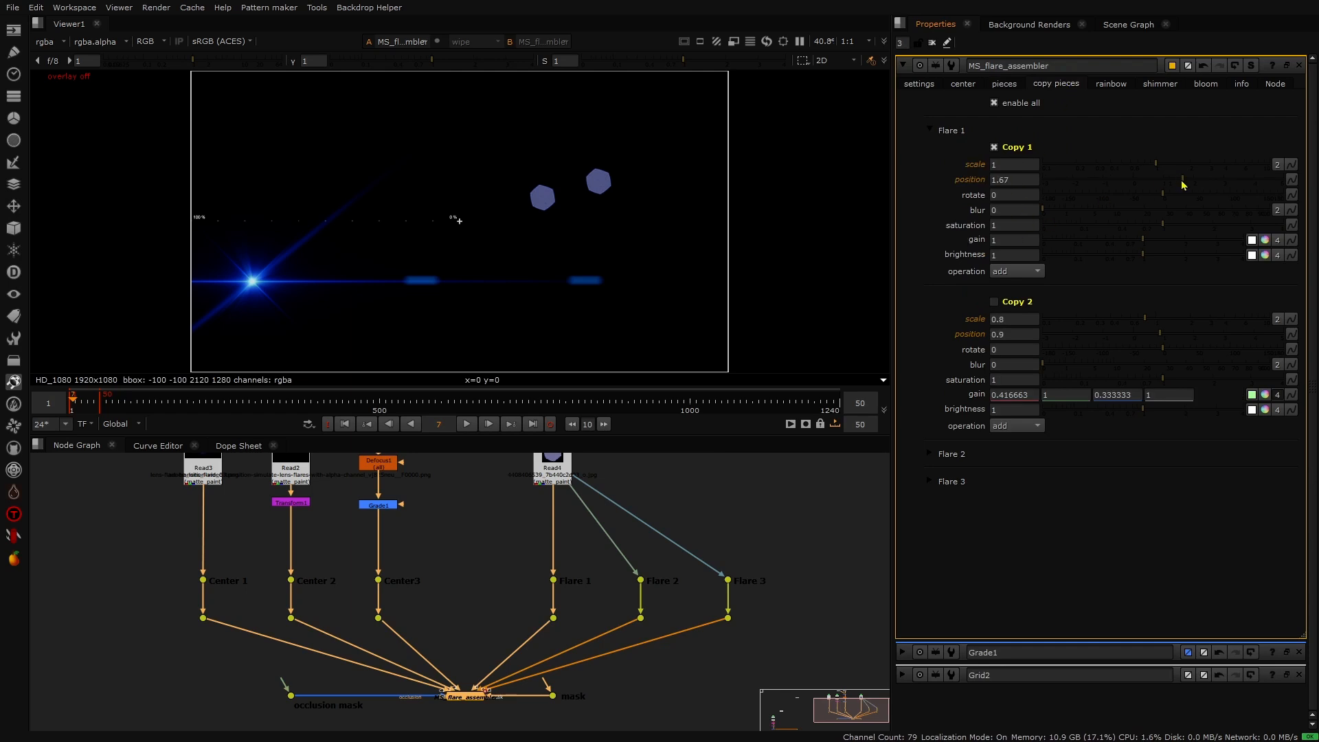
{"action": "mouse_move", "coordinate": [1182, 184]}
{"action": "left_mouse_down"}
{"action": "mouse_move", "coordinate": [1195, 183]}
{"action": "mouse_move", "coordinate": [1171, 183]}
{"action": "mouse_move", "coordinate": [1184, 190]}
{"action": "left_mouse_up"}
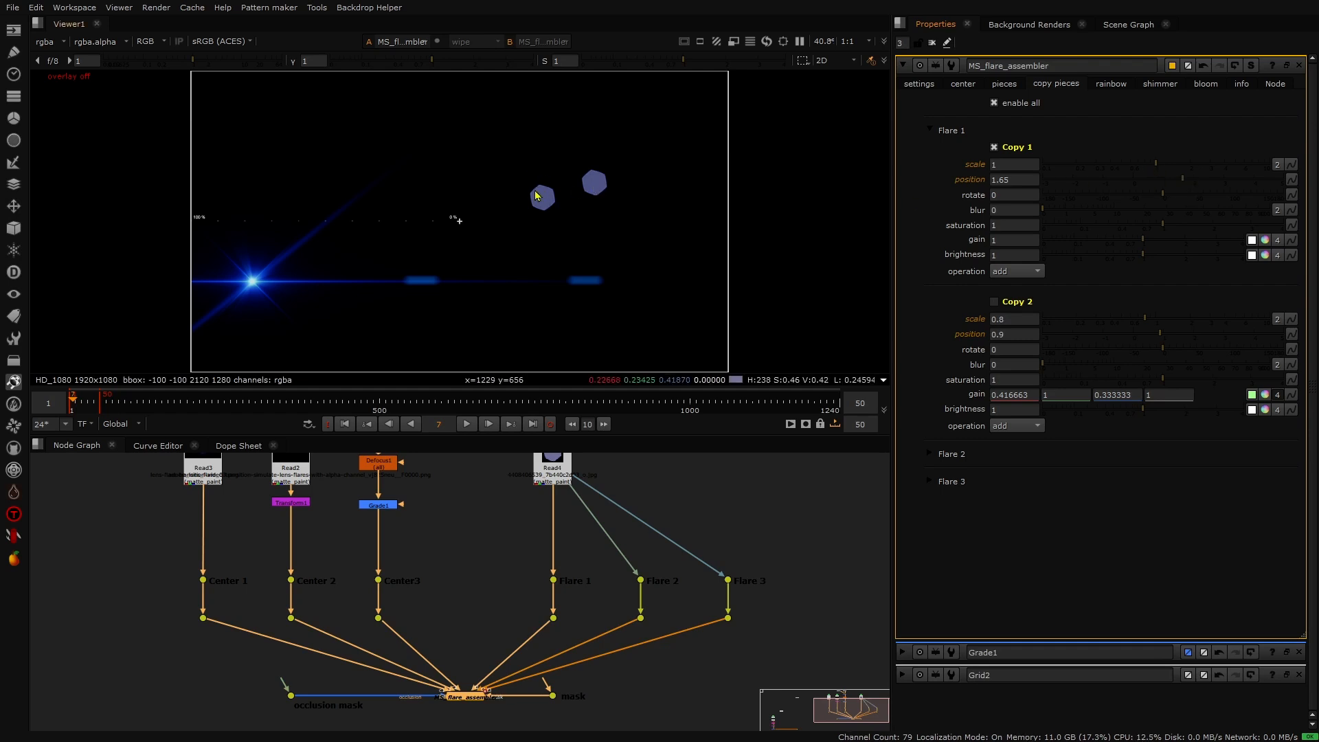
- Set Copy 1's position to 1.3 and its scale to 2.45
{"action": "left_click", "coordinate": [1003, 84]}
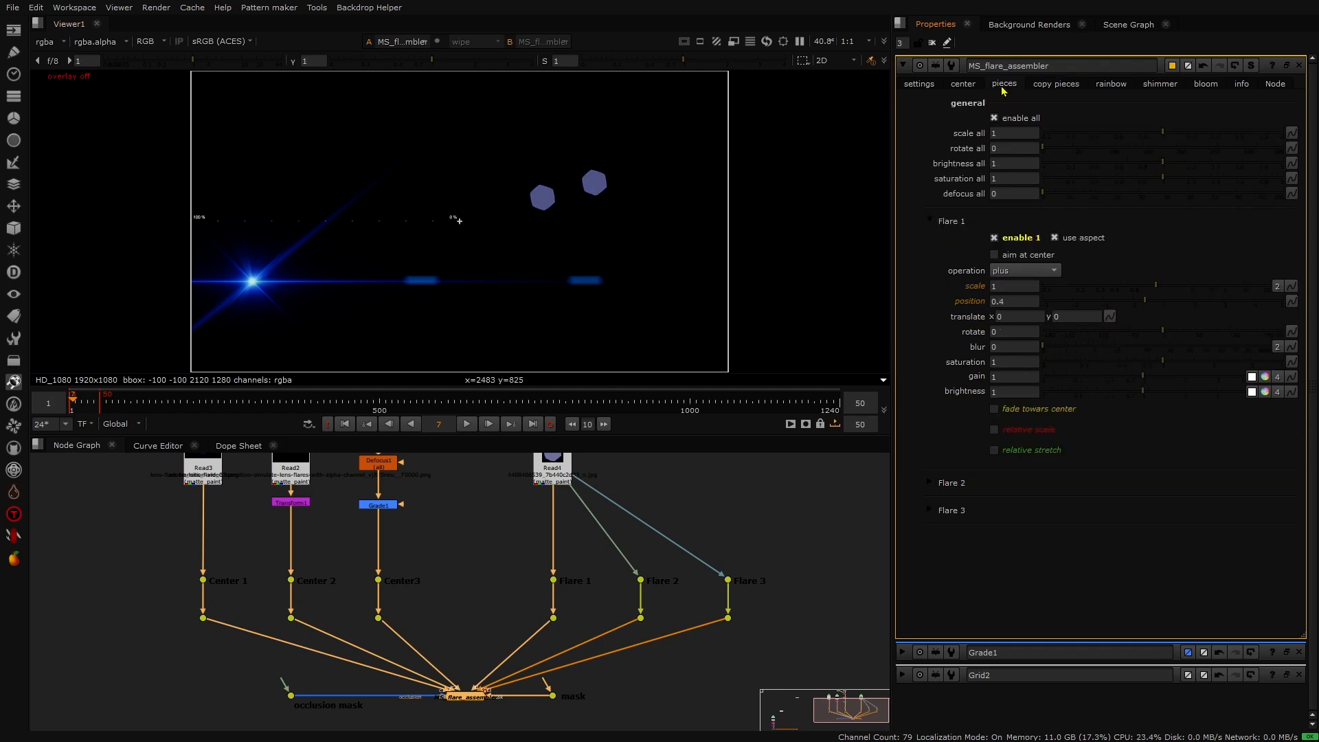
{"action": "left_click", "coordinate": [1053, 84]}
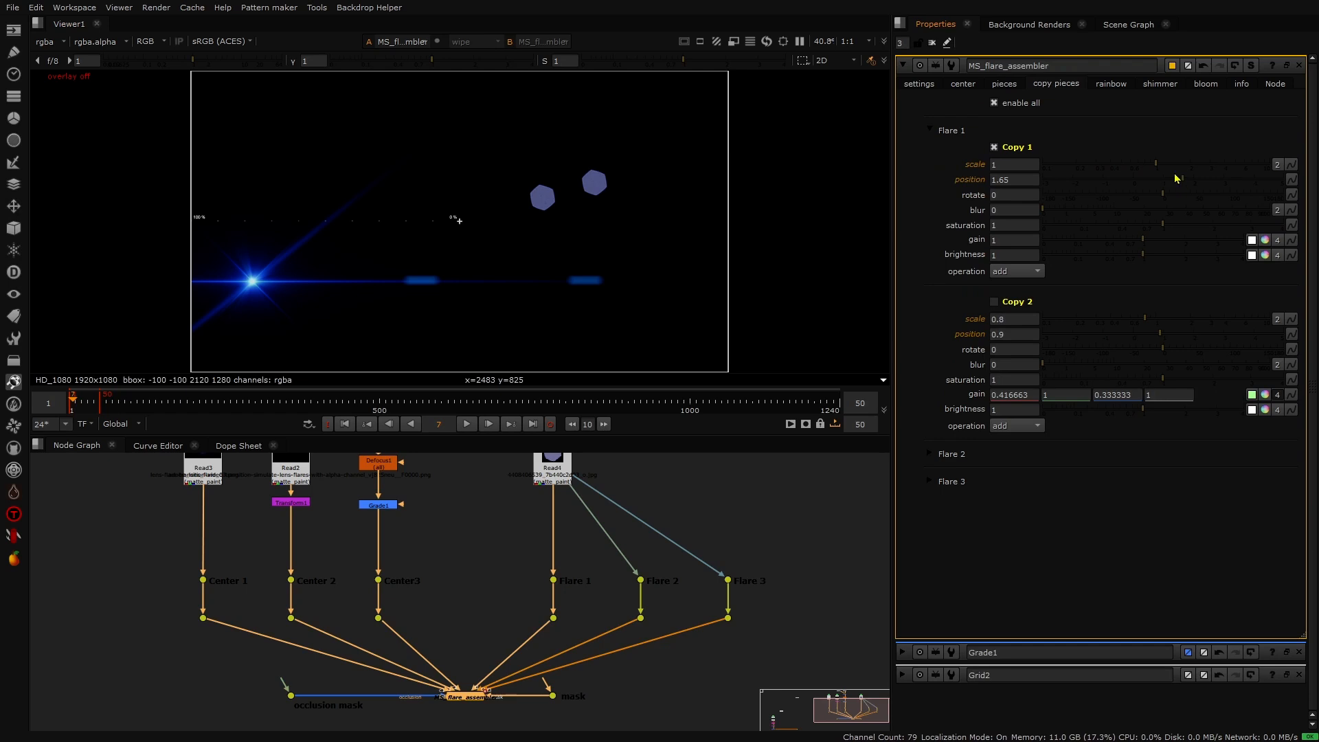
{"action": "left_click_drag", "start_coordinate": [1181, 180], "coordinate": [1185, 183]}
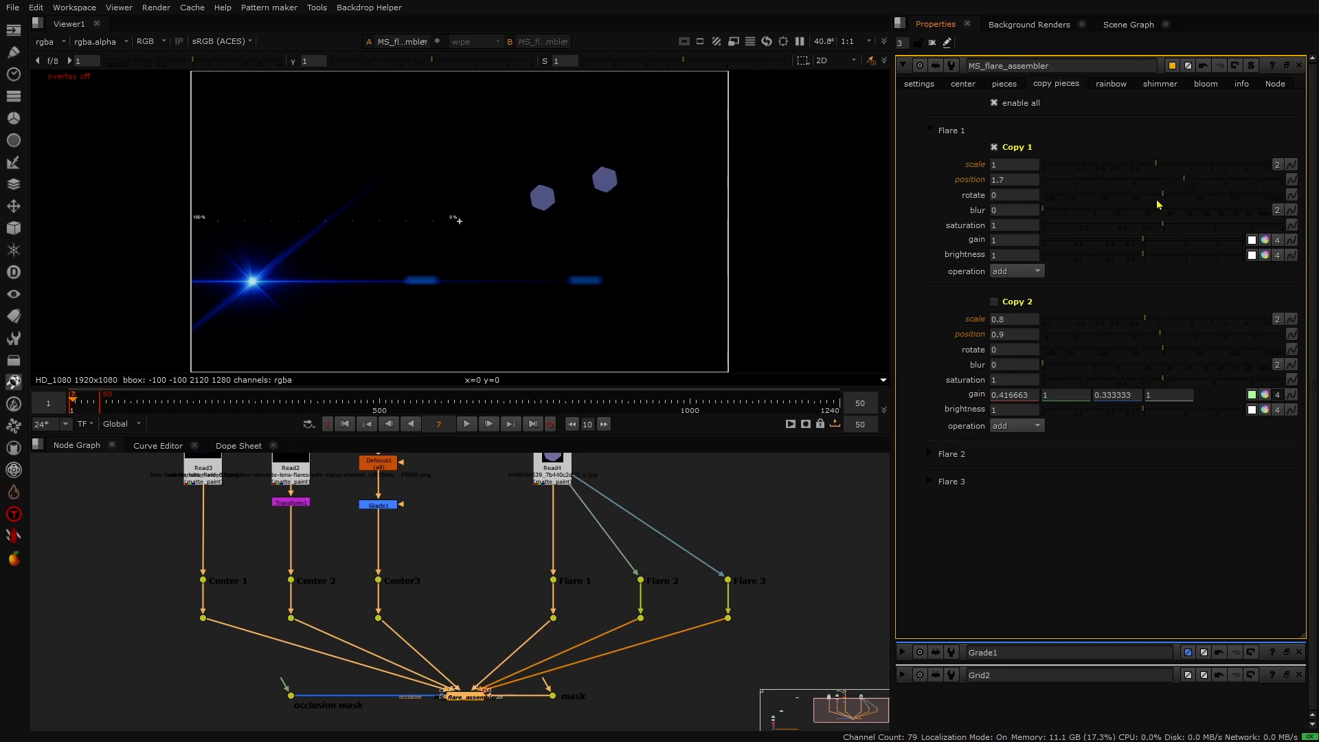
{"action": "left_click_drag", "start_coordinate": [1181, 185], "coordinate": [1180, 182]}
{"action": "left_click", "coordinate": [1172, 179]}
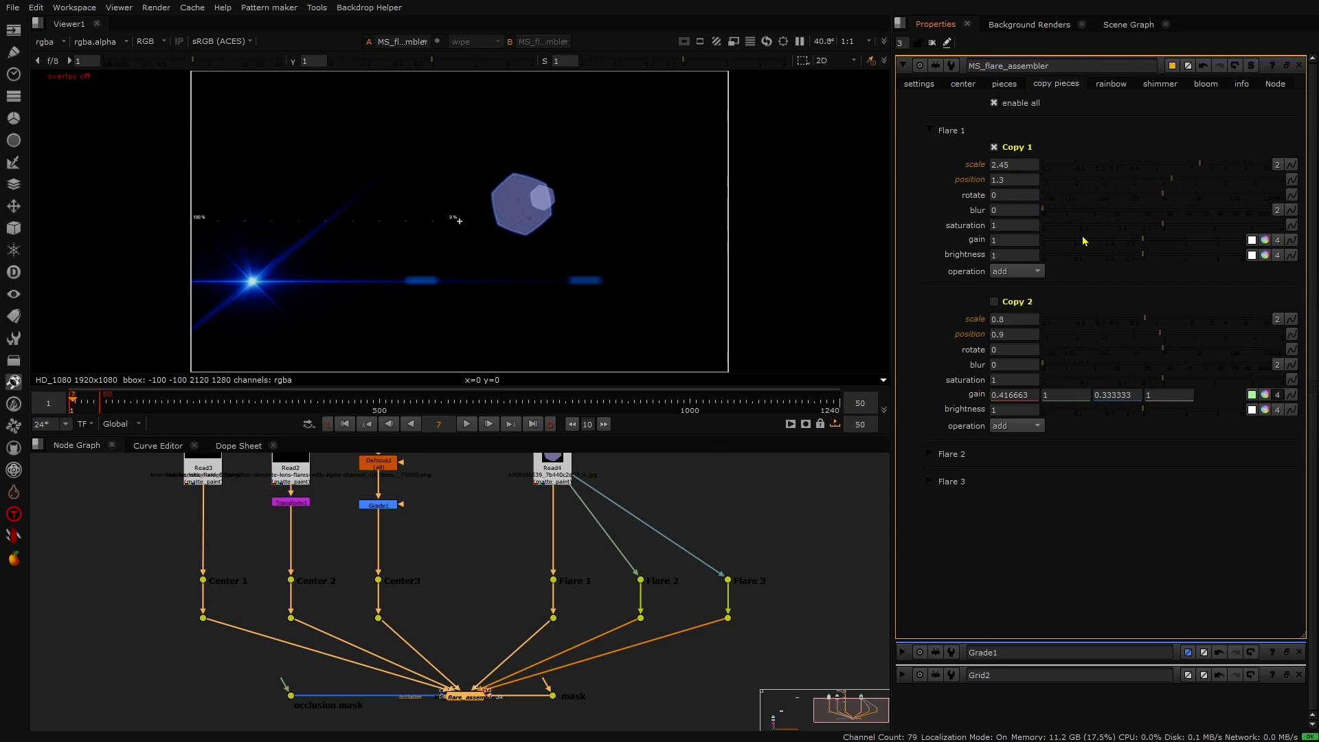
- Set Copy 1's blur to 16.5 and its operation to minimum, and play the animation
{"action": "left_click_drag", "start_coordinate": [1112, 209], "coordinate": [1135, 210]}
{"action": "left_click", "coordinate": [1002, 272]}
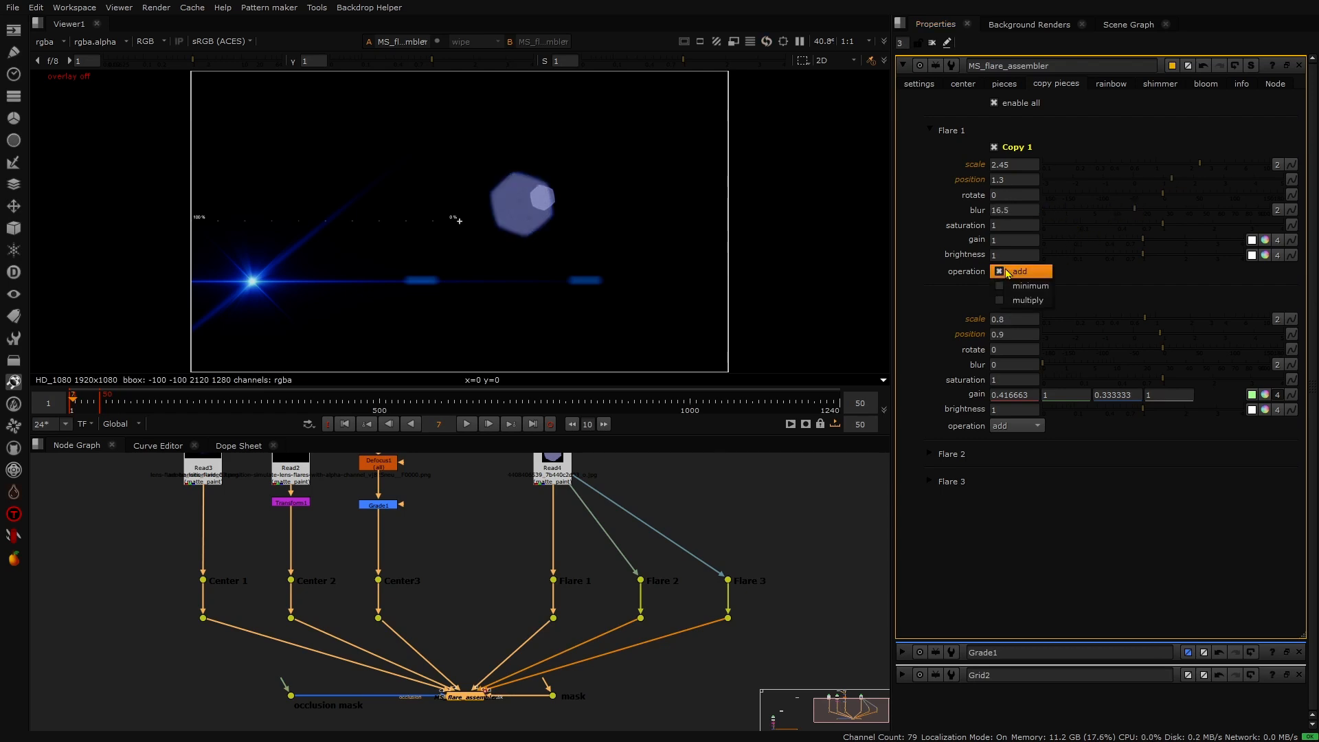
{"action": "left_click", "coordinate": [1015, 287]}
{"action": "left_click", "coordinate": [1015, 272]}
{"action": "left_click", "coordinate": [1013, 284]}
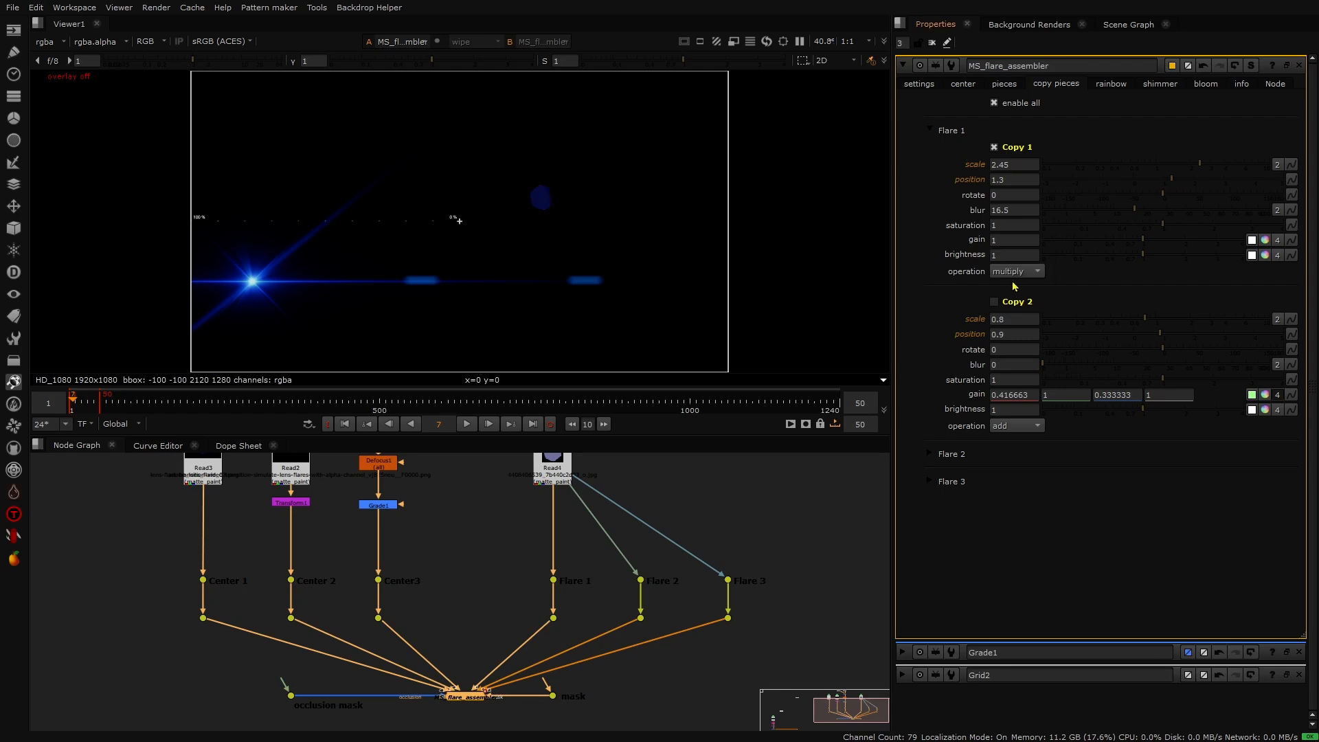
{"action": "left_click", "coordinate": [1013, 272]}
{"action": "left_click", "coordinate": [1013, 257]}
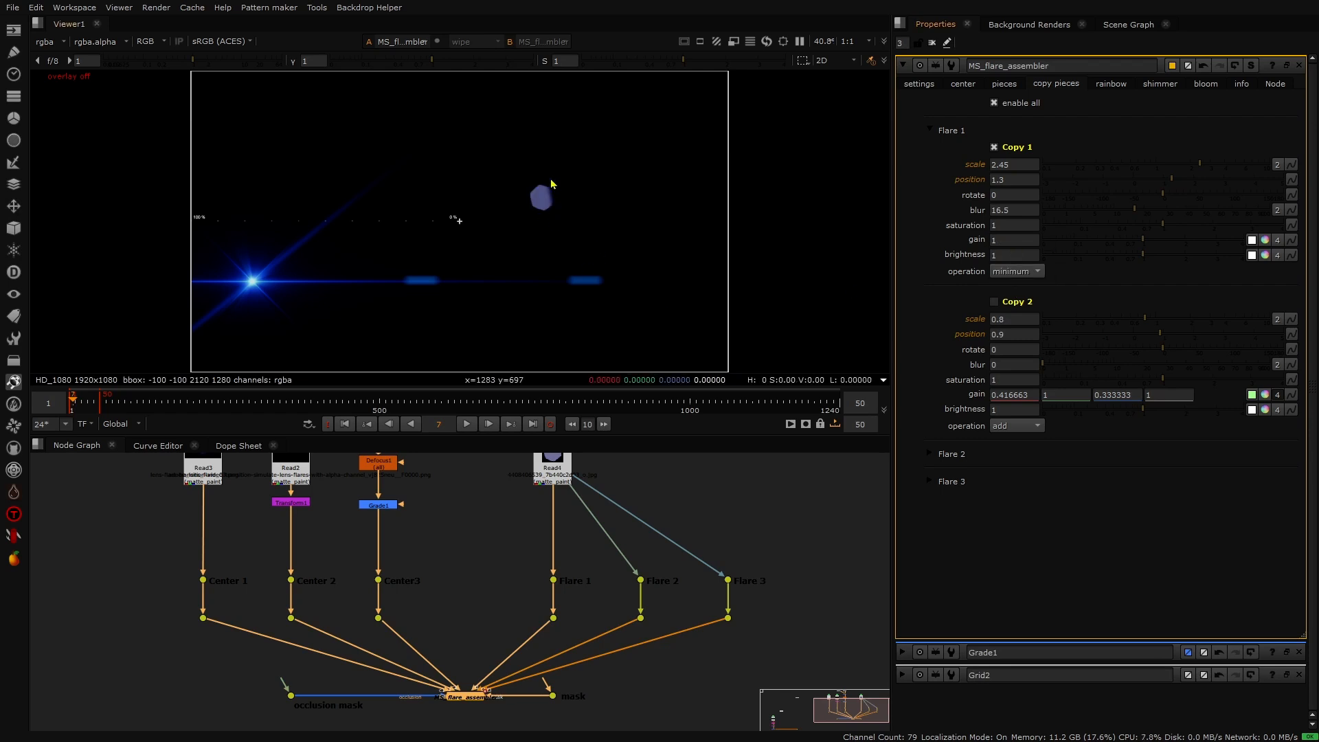
{"action": "left_click", "coordinate": [469, 424]}
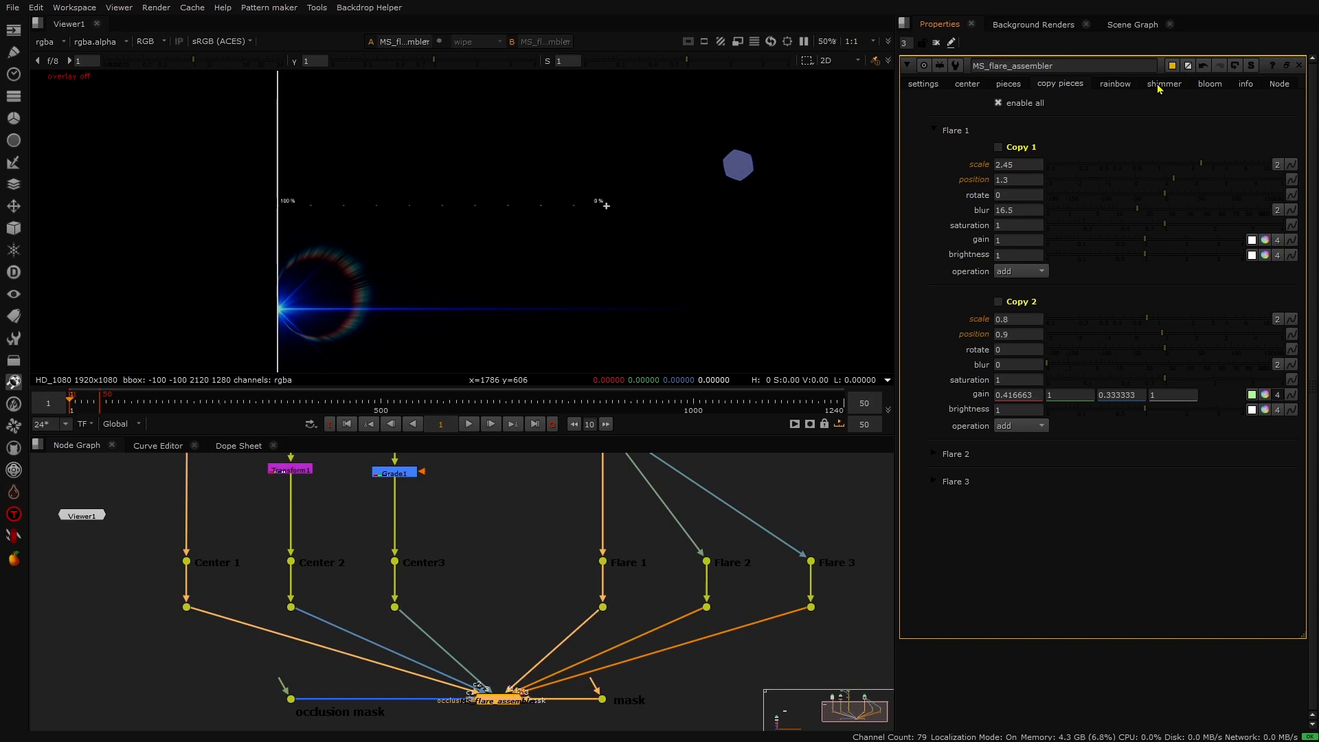
- Enable the Rainbow Element and examine it zoomed in, toggling breakup pattern off and on
{"action": "left_click", "coordinate": [1127, 85]}
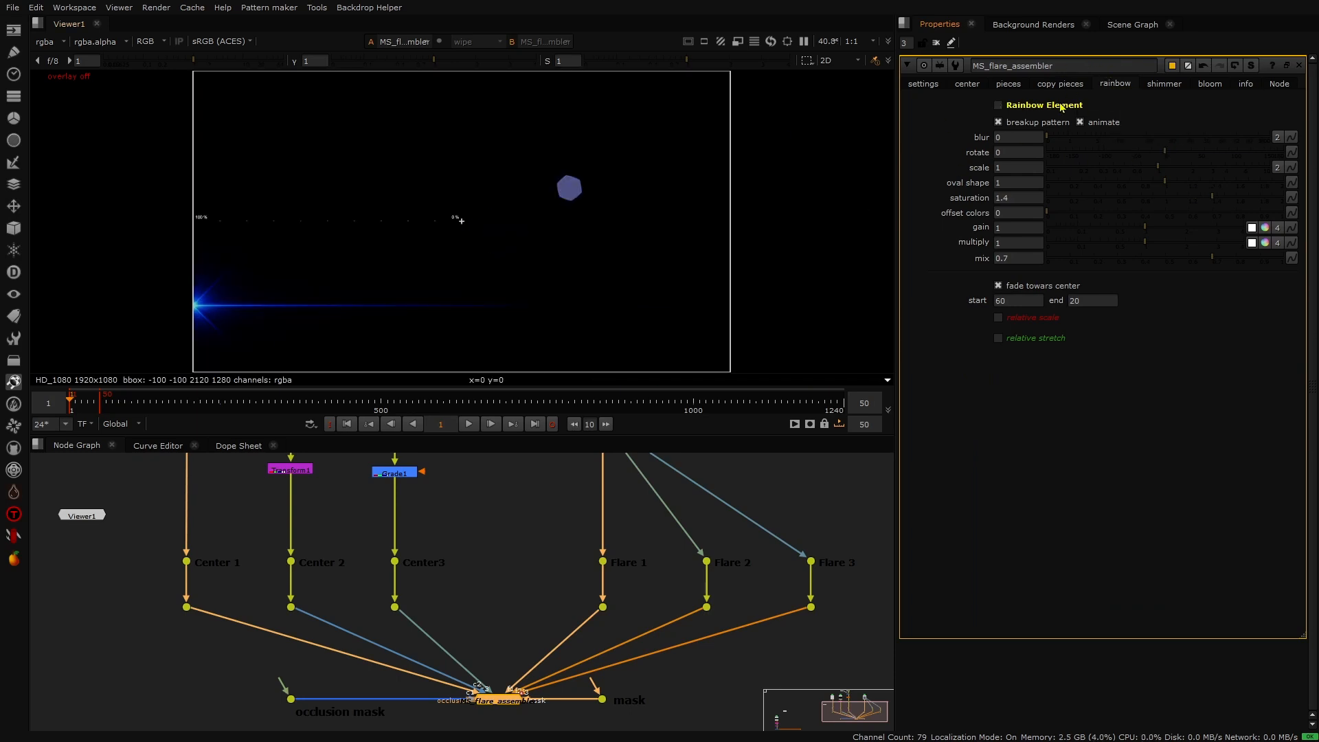
{"action": "left_click", "coordinate": [997, 105]}
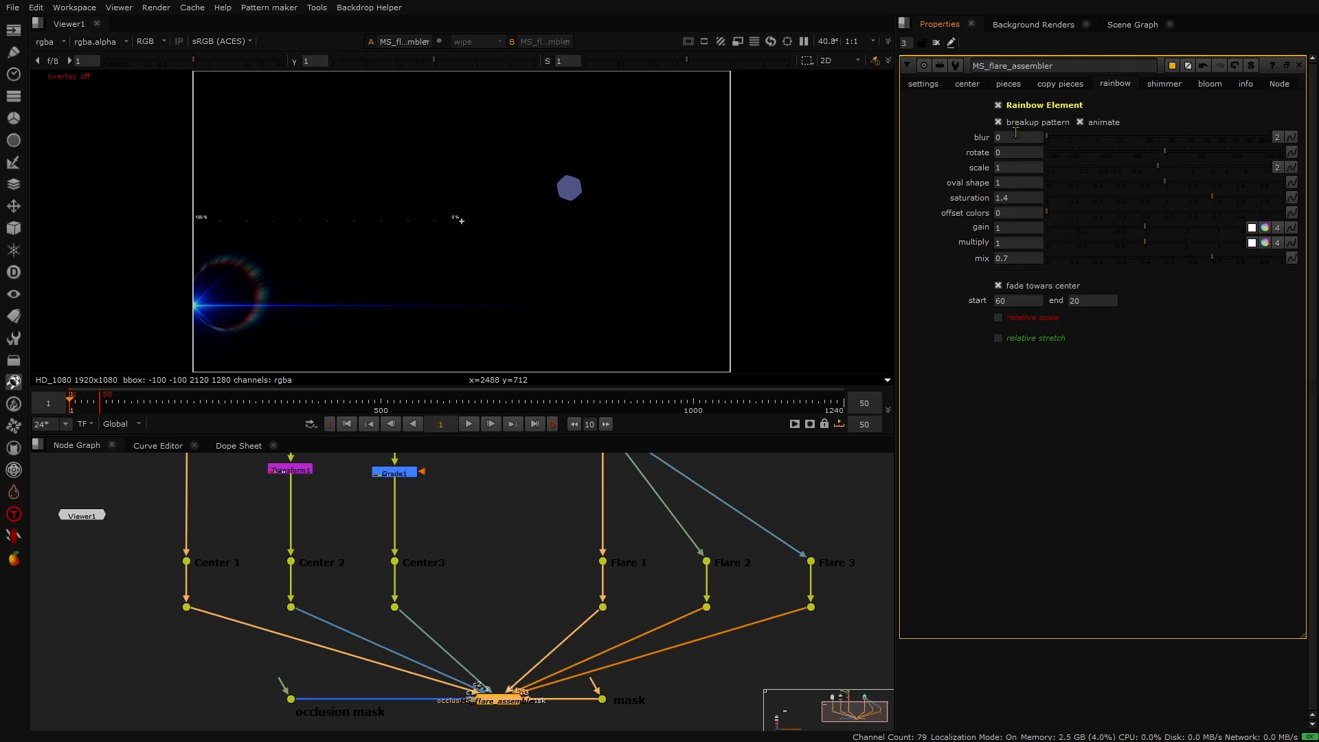
{"action": "scroll", "coordinate": [231, 278], "scroll_direction": "up", "scroll_amount": 8}
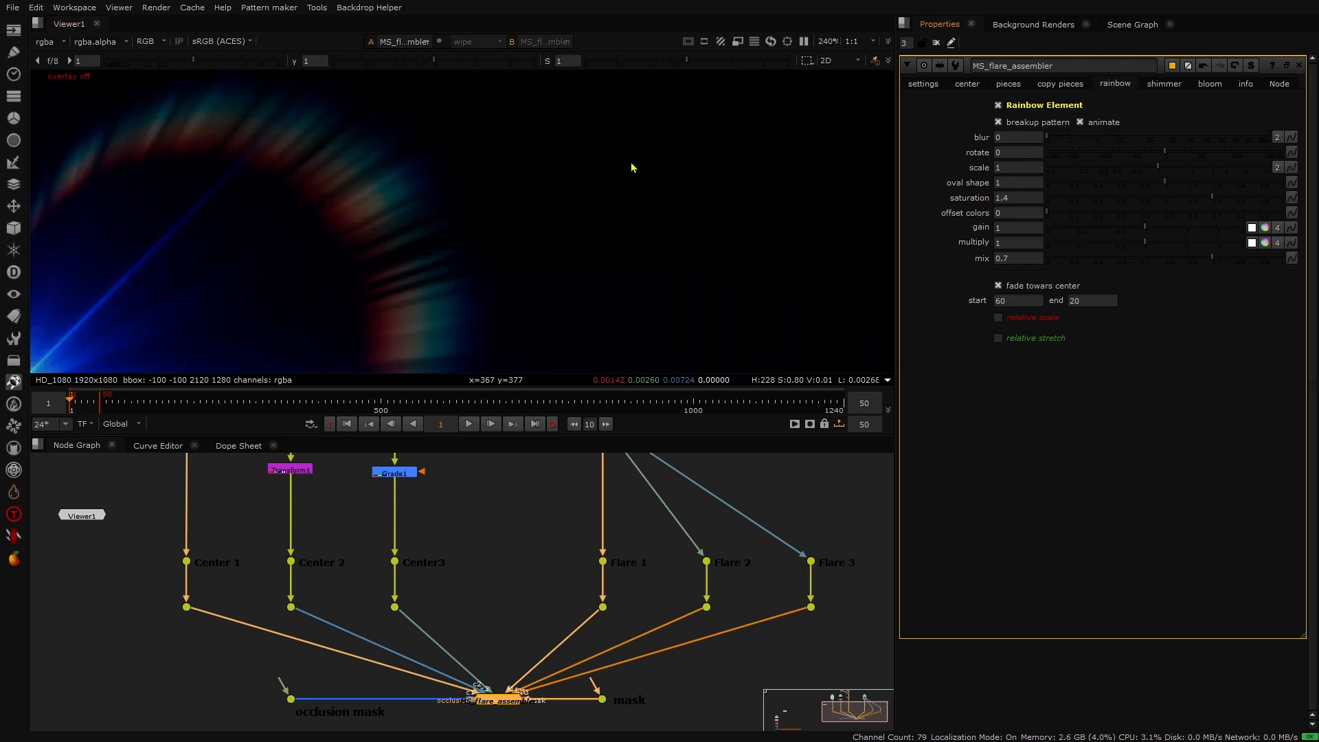
{"action": "left_click", "coordinate": [998, 122]}
{"action": "left_click", "coordinate": [1002, 124]}
{"action": "scroll", "coordinate": [424, 203], "scroll_direction": "down", "scroll_amount": 3}
{"action": "scroll", "coordinate": [374, 214], "scroll_direction": "down", "scroll_amount": 2}
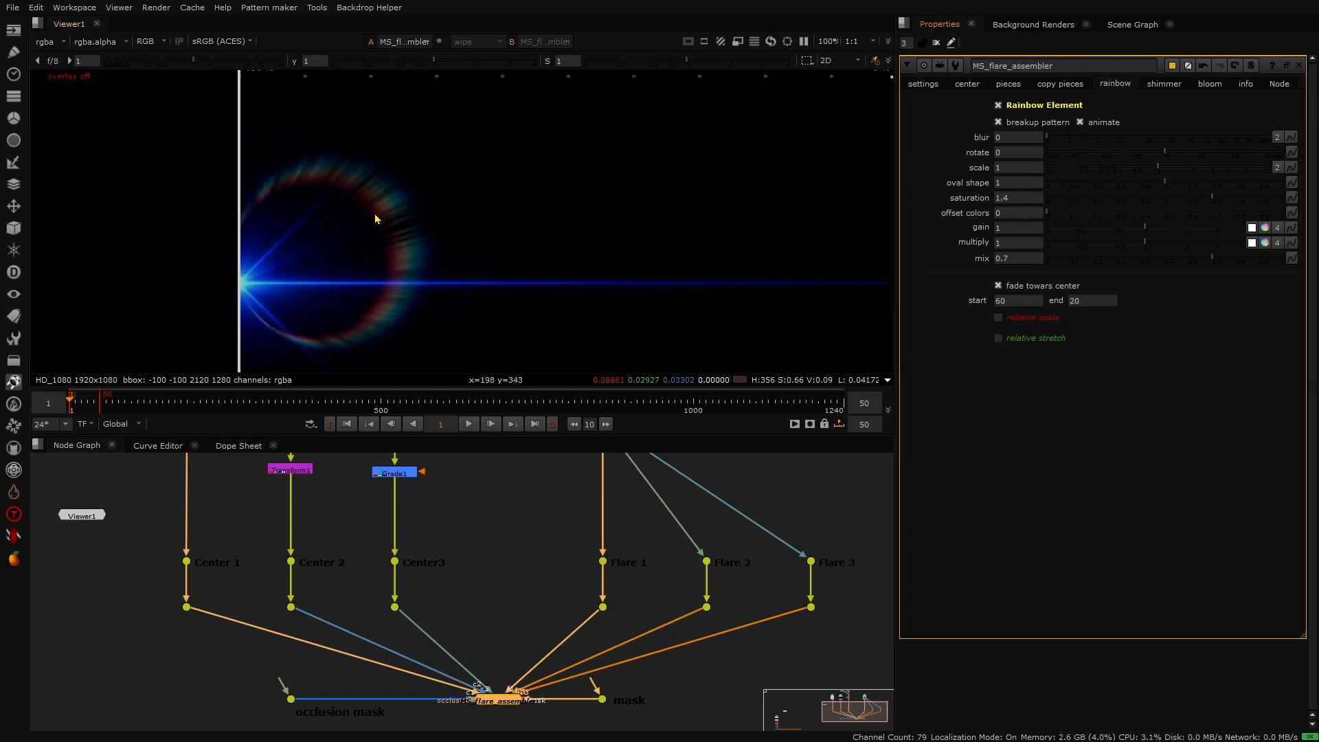
- Preview the rainbow element frame by frame and toggle its animate option off and on
{"action": "left_click", "coordinate": [468, 424]}
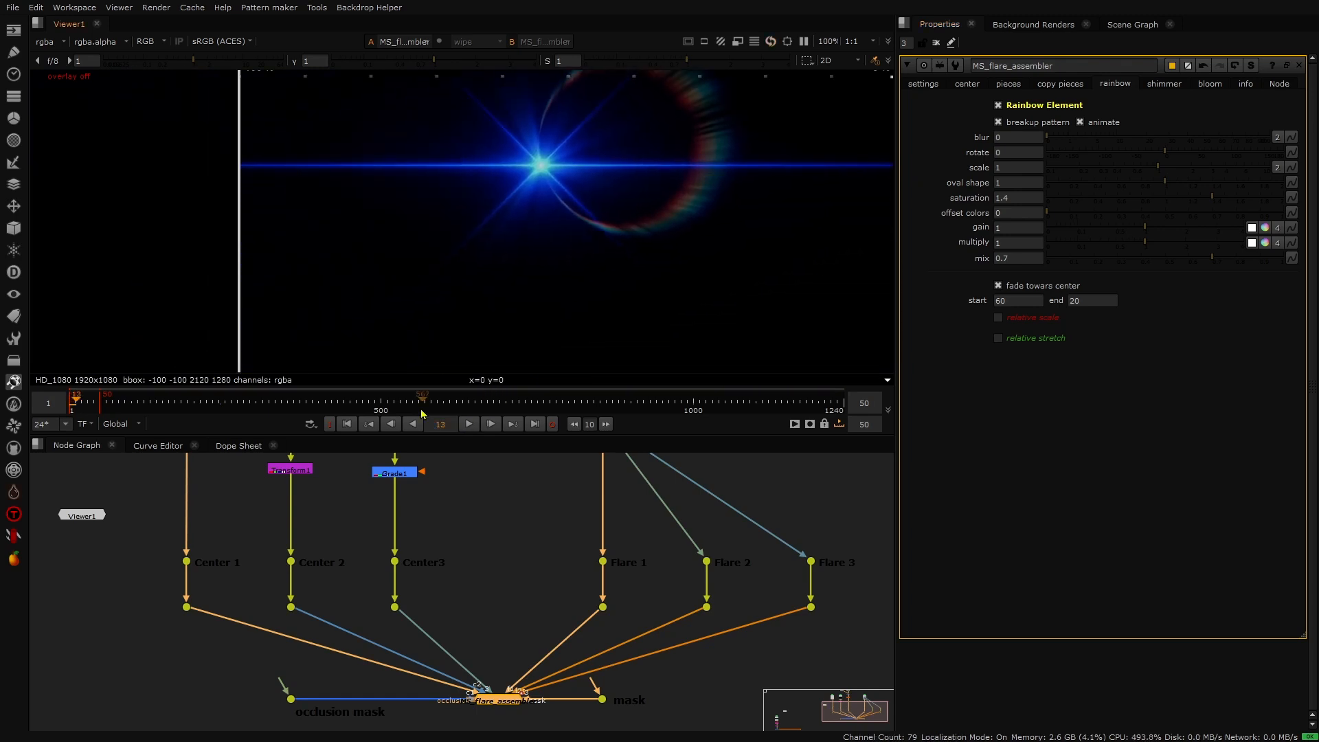
{"action": "left_click", "coordinate": [63, 402]}
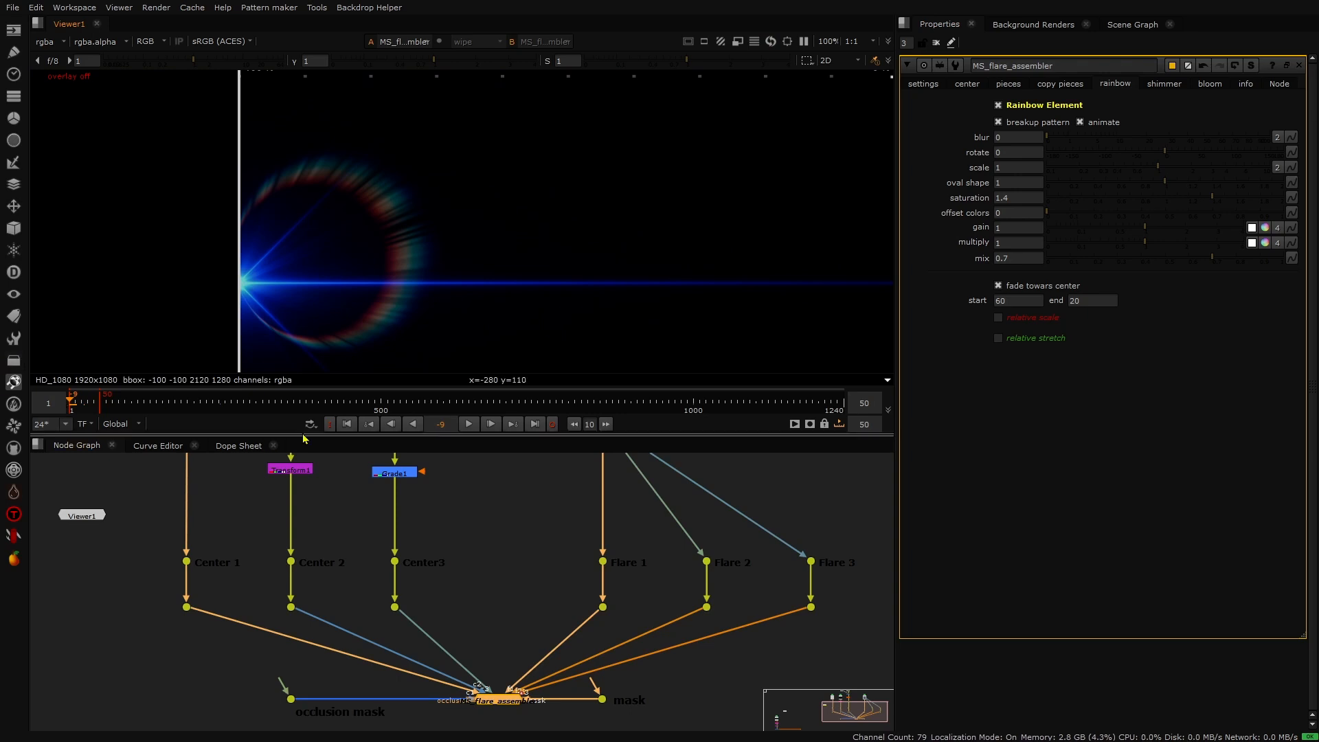
{"action": "left_click", "coordinate": [353, 426]}
{"action": "key", "text": "Right"}
{"action": "key", "text": "Right"}
{"action": "key", "text": "Right"}
{"action": "key", "text": "Right"}
{"action": "key", "text": "Right"}
{"action": "key", "text": "Right"}
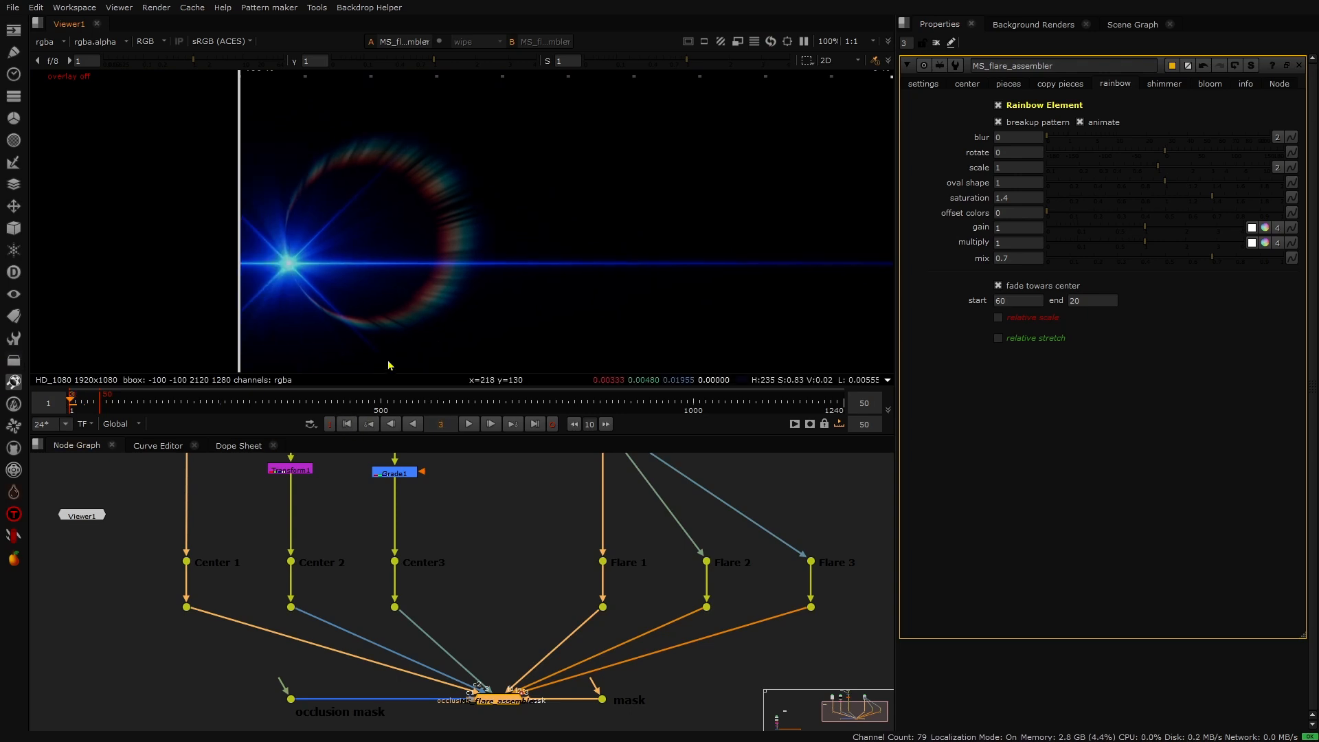
{"action": "left_click", "coordinate": [347, 424]}
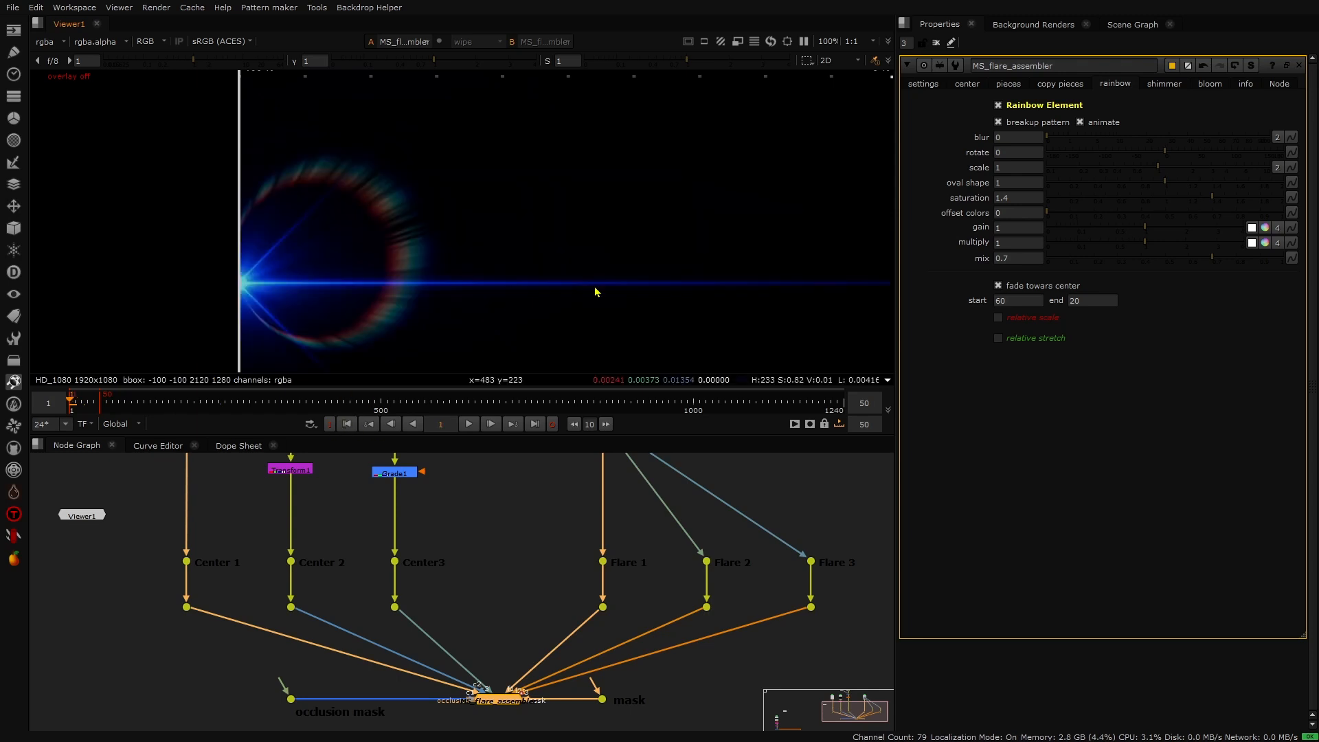
{"action": "left_click", "coordinate": [1082, 123]}
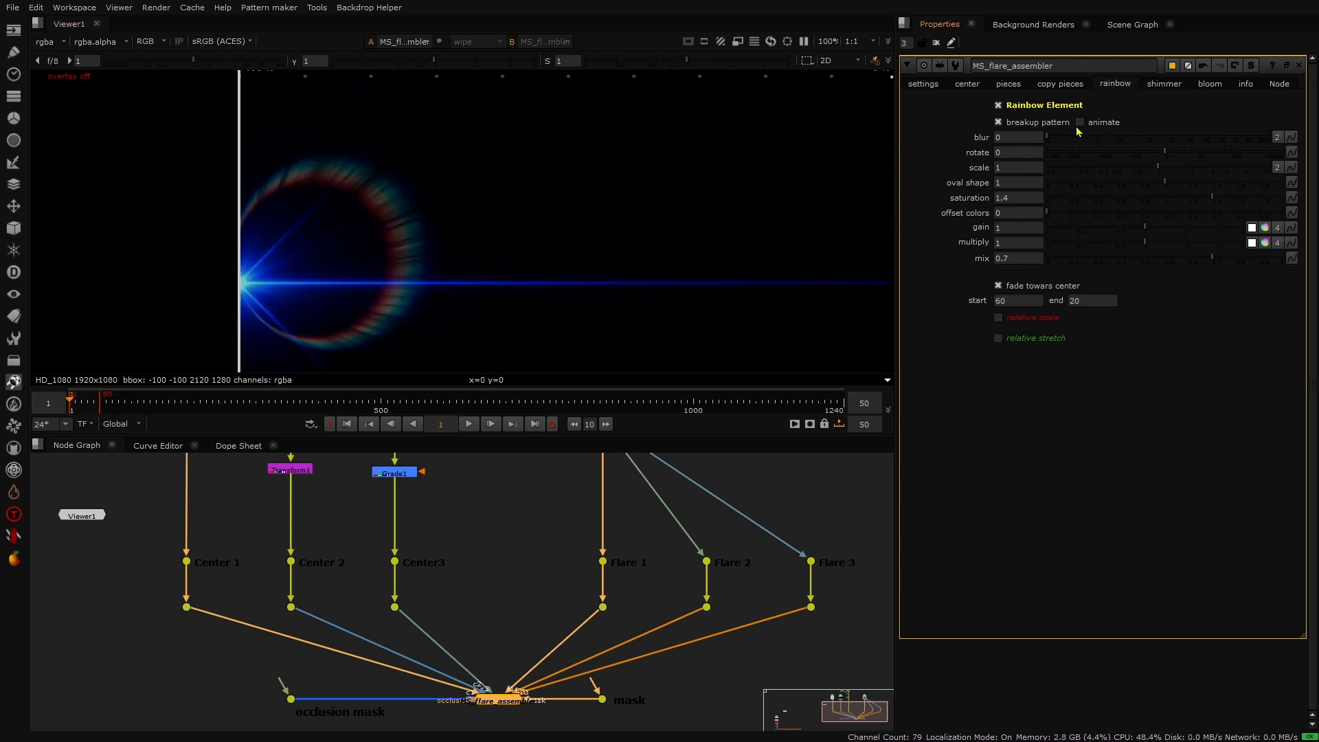
{"action": "left_click", "coordinate": [1080, 122]}
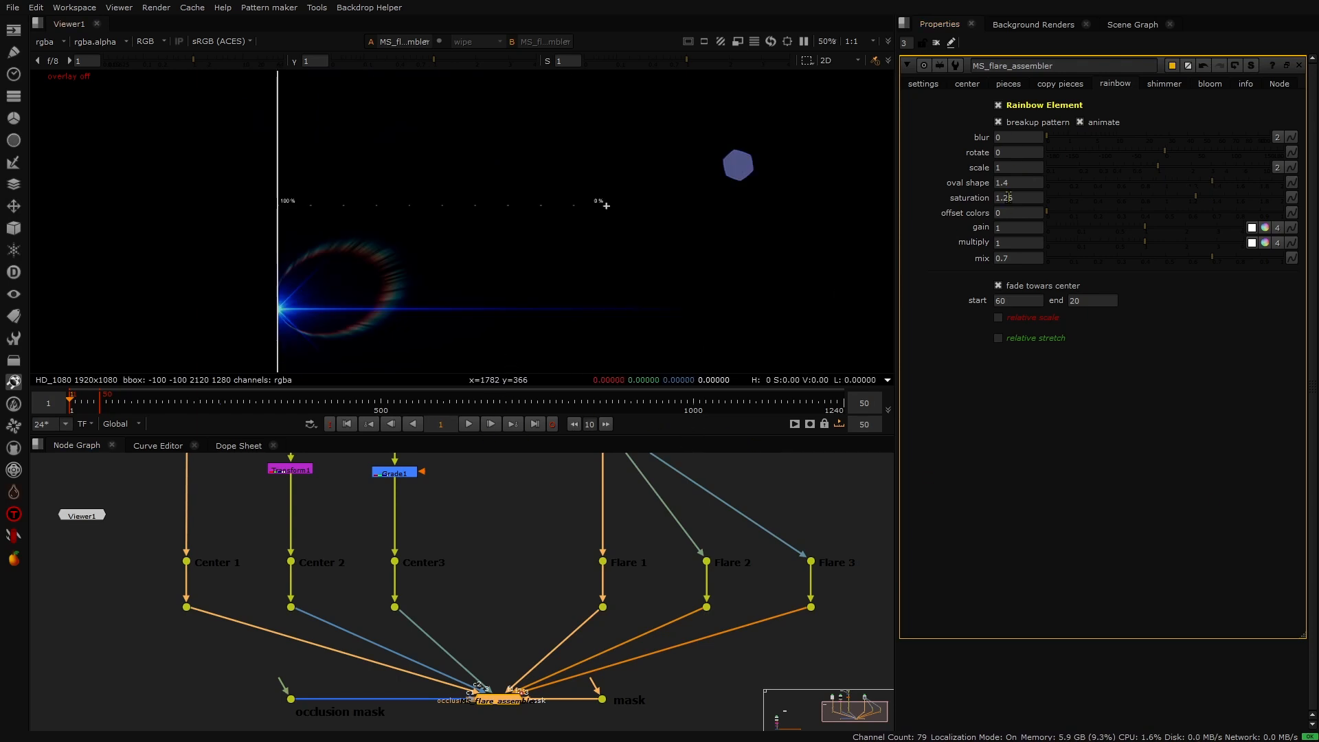
- Set the rainbow element's oval shape to 2.4
{"action": "left_click", "coordinate": [996, 167]}
{"action": "key", "text": "Up"}
{"action": "key", "text": "Up"}
{"action": "key", "text": "Down"}
{"action": "key", "text": "Down"}
{"action": "left_click", "coordinate": [958, 189]}
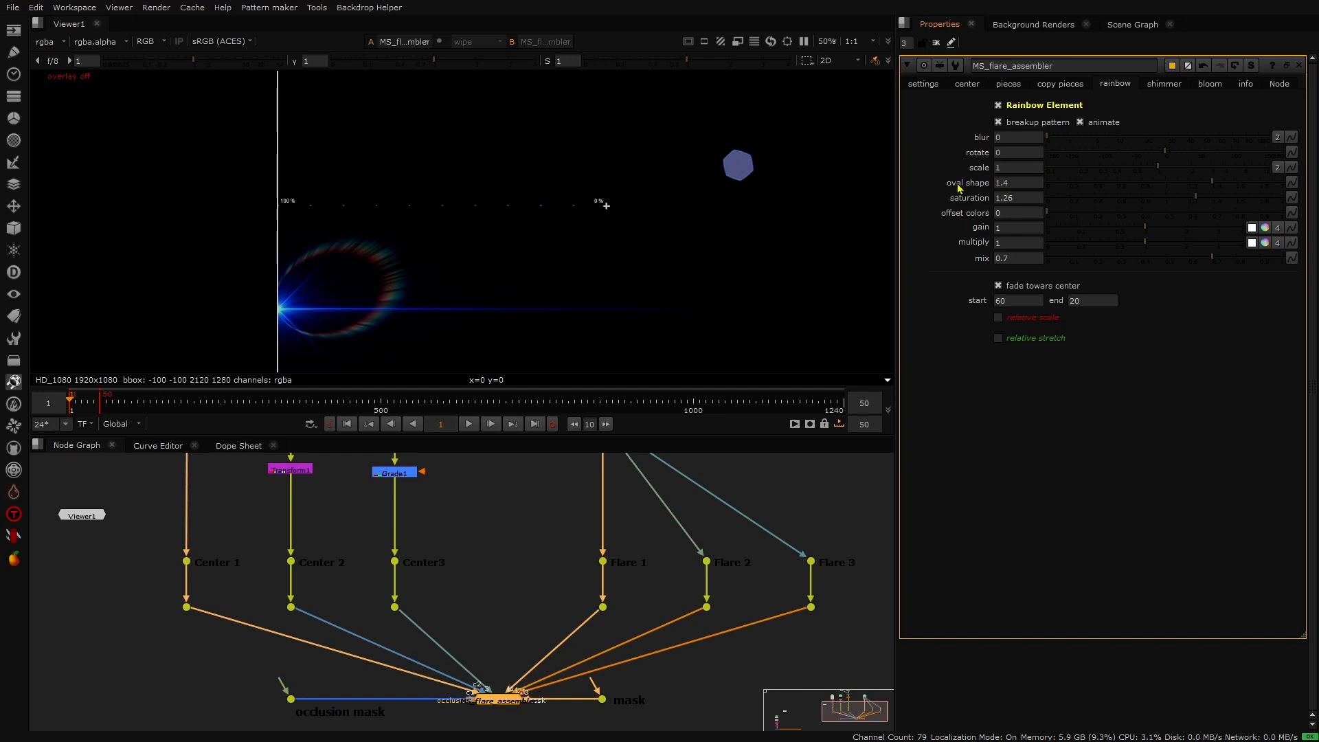
{"action": "left_click", "coordinate": [1005, 180]}
{"action": "key", "text": "Up"}
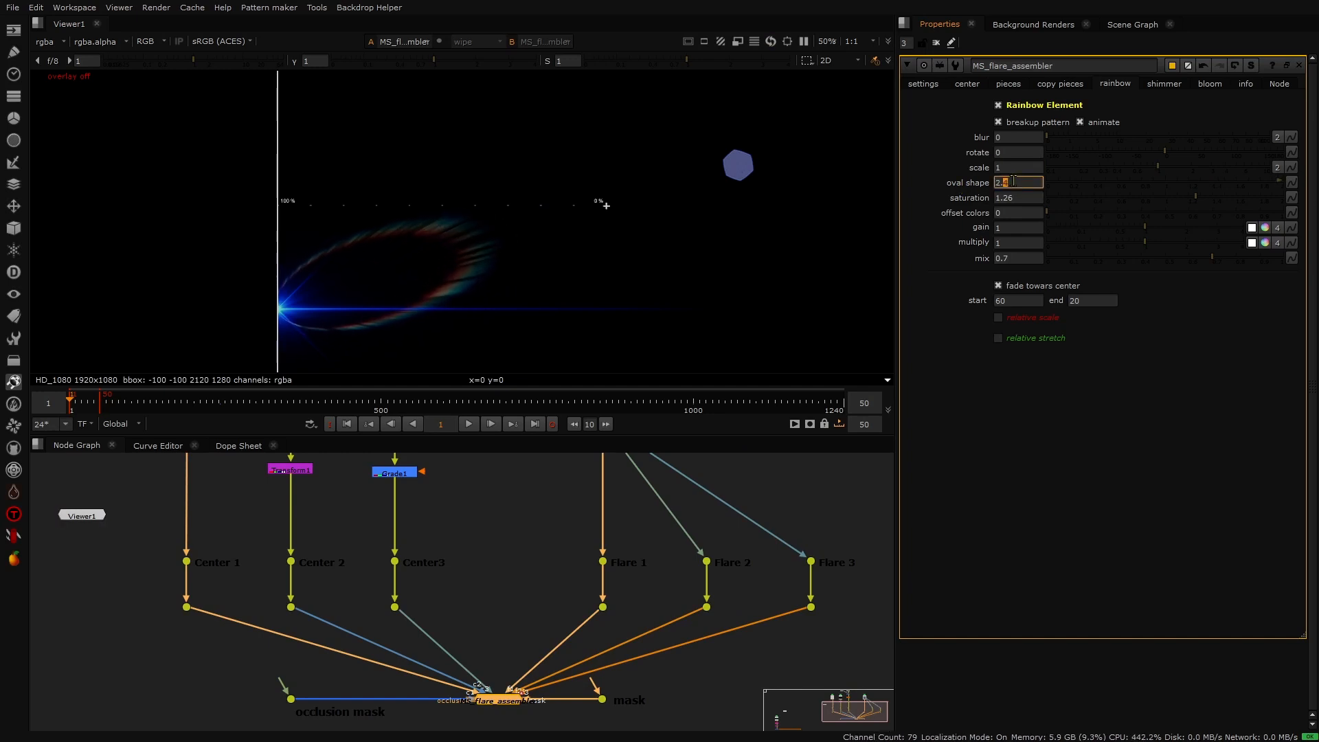
- Play and stop the animation to preview the stretched rainbow element
{"action": "left_click", "coordinate": [468, 423]}
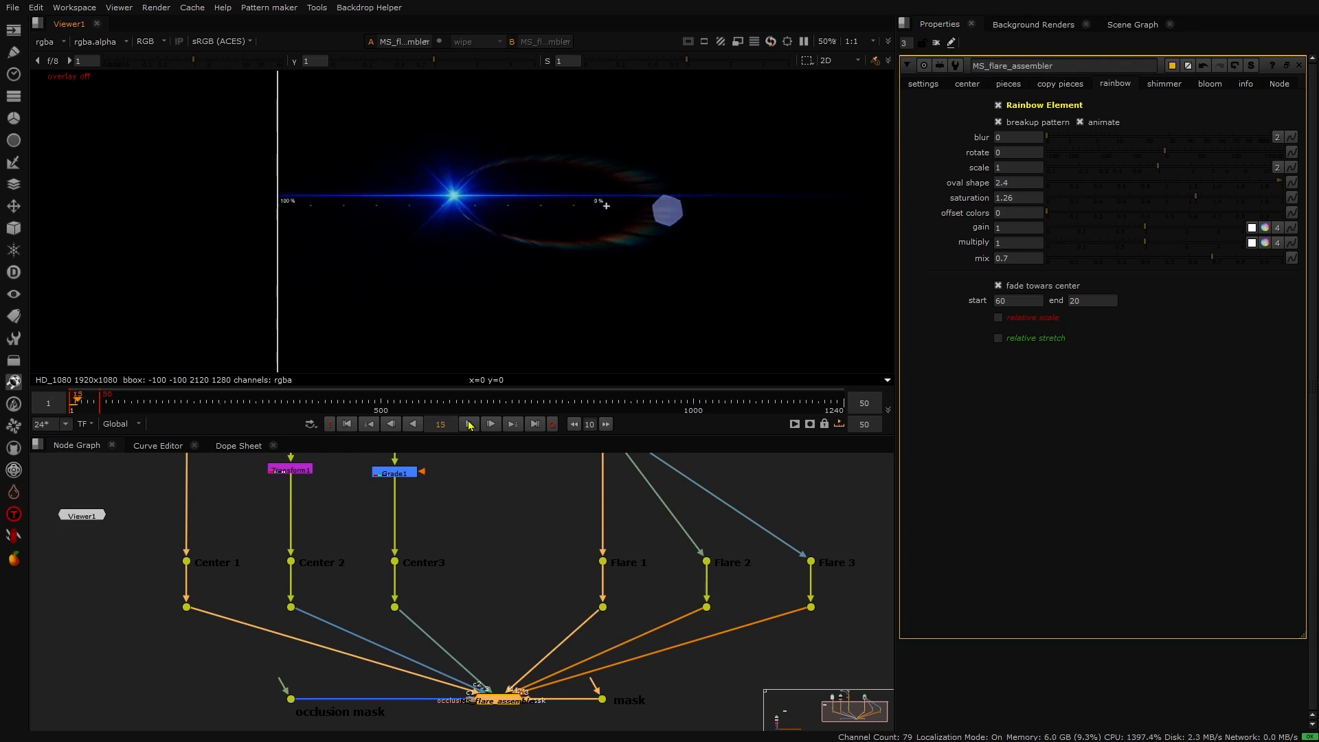
{"action": "left_click", "coordinate": [469, 424]}
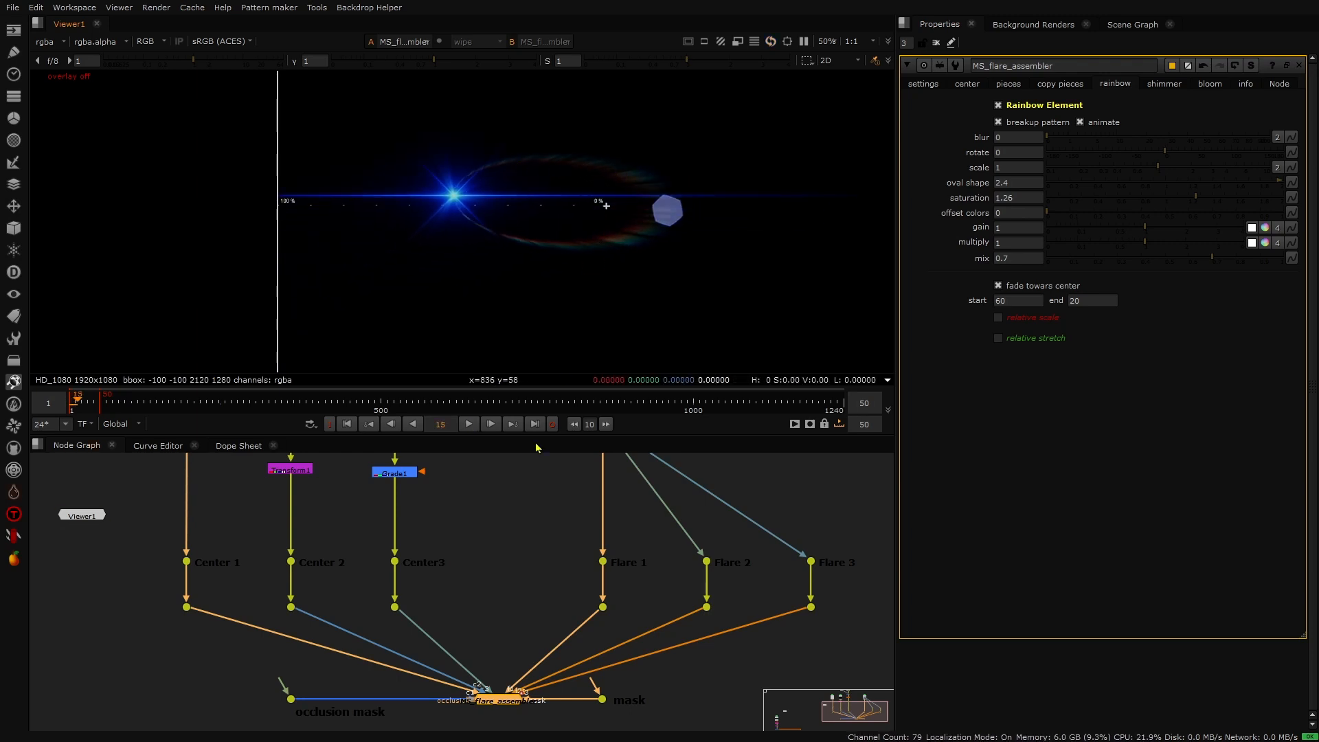
{"action": "left_click", "coordinate": [472, 426]}
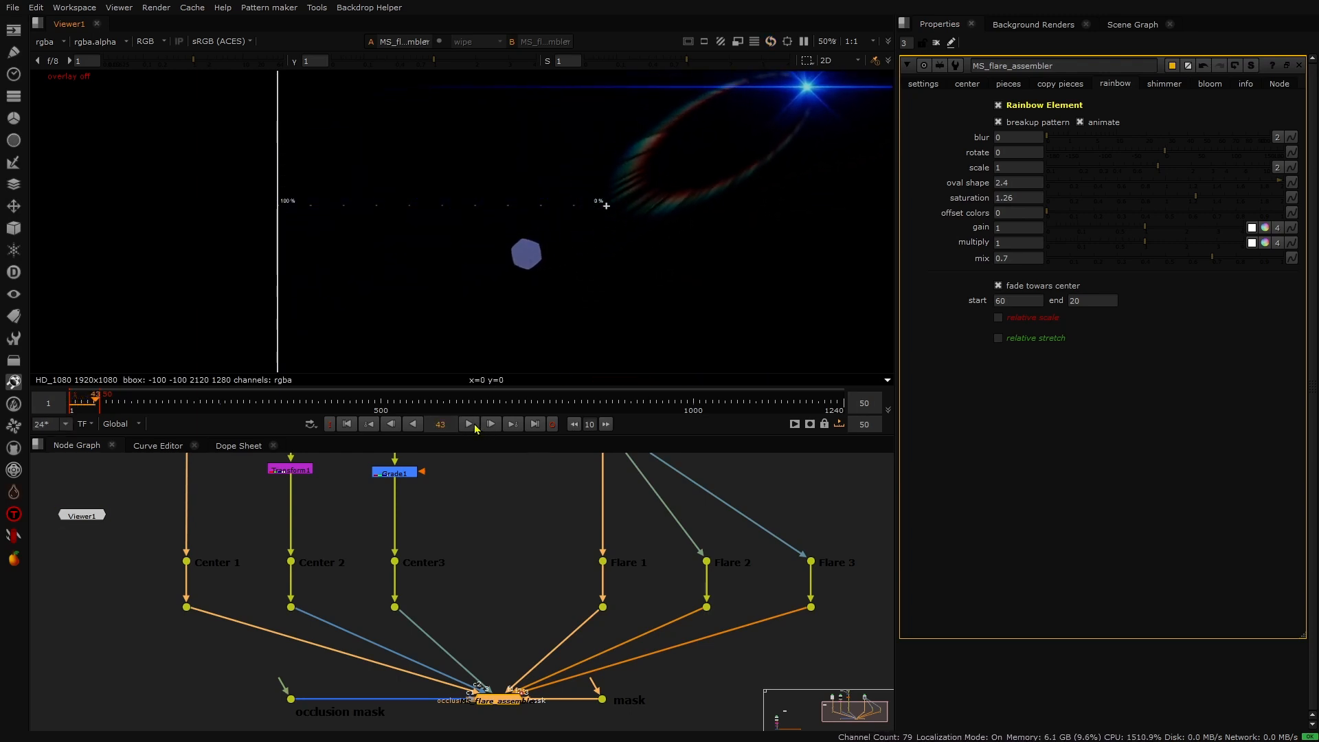
{"action": "left_click", "coordinate": [469, 424]}
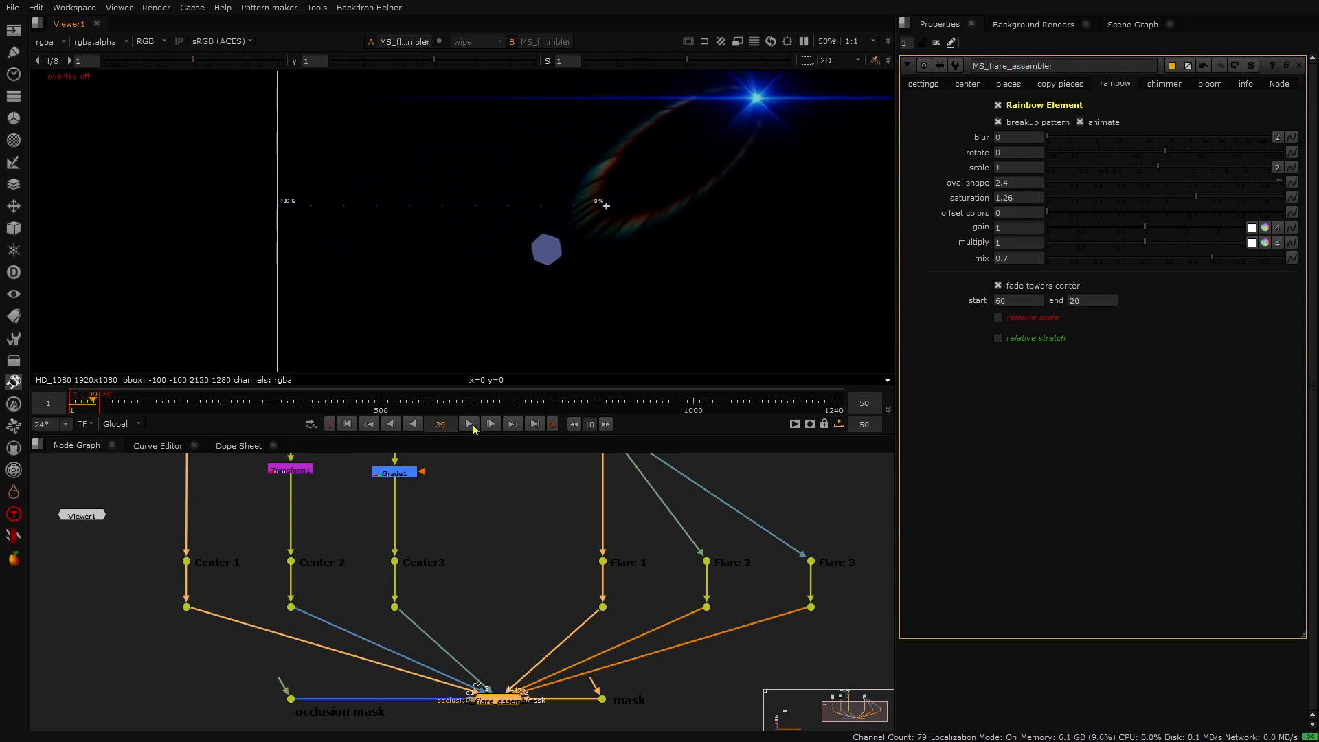
{"action": "left_click", "coordinate": [473, 426]}
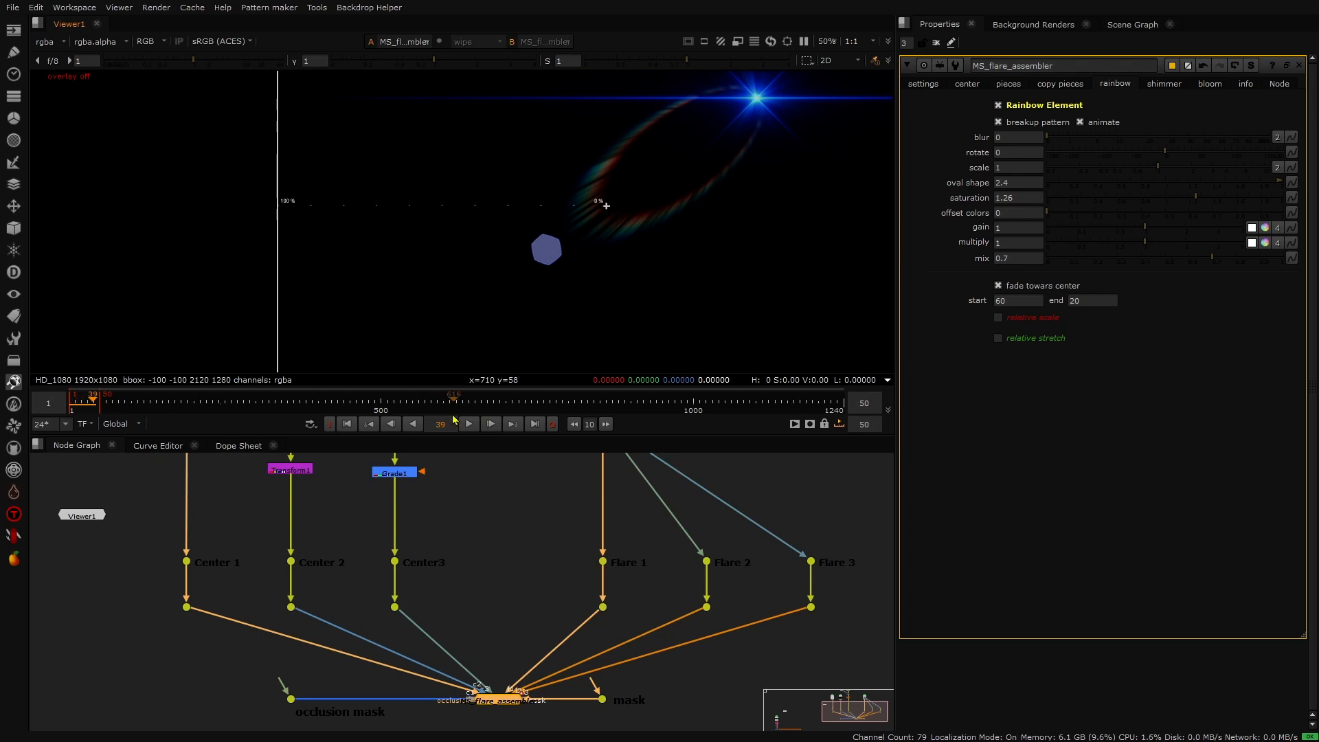
{"action": "key", "text": "l"}
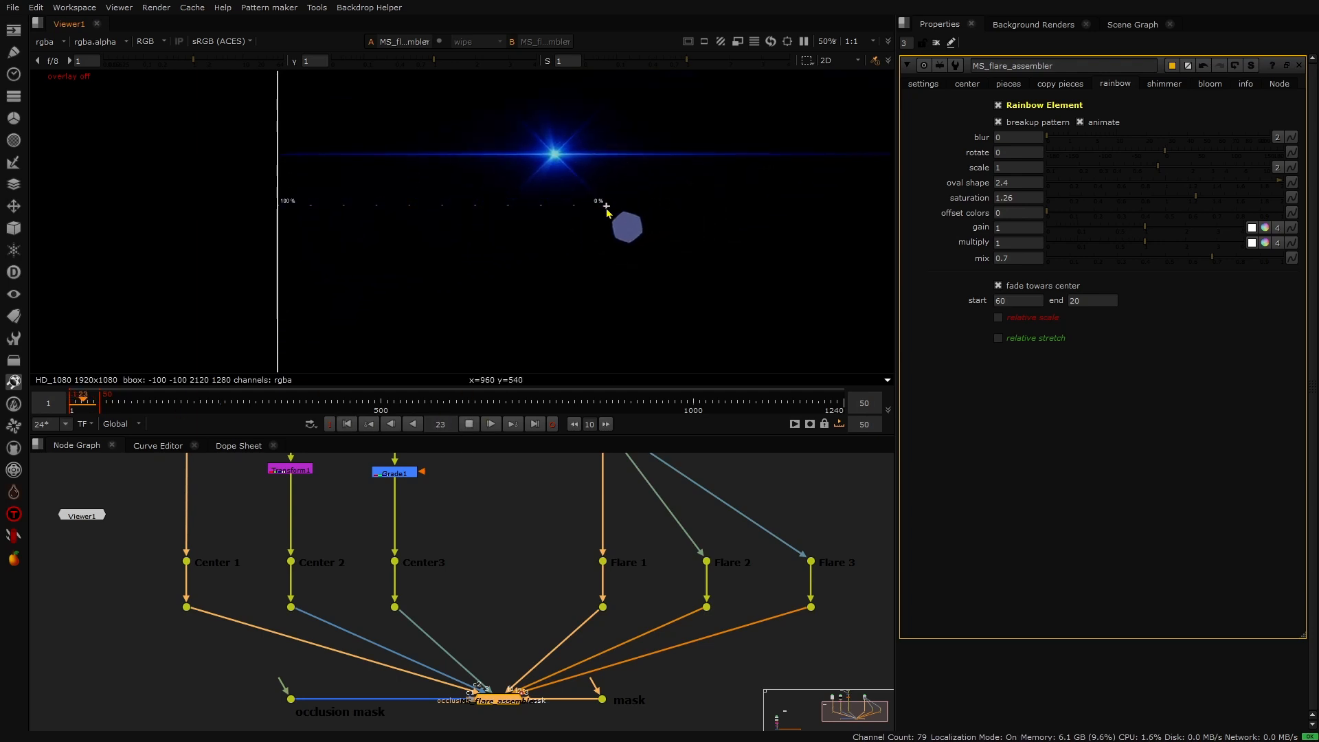
{"action": "key", "text": "k"}
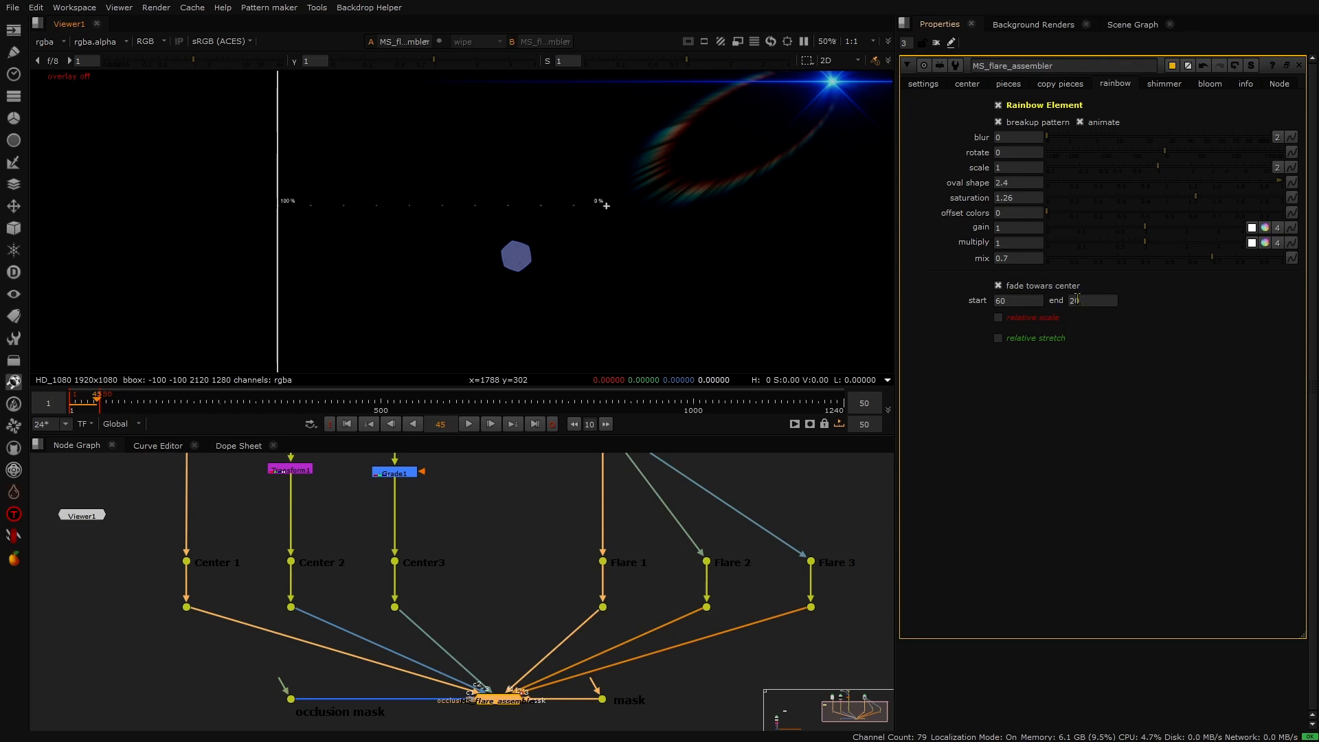
- Split the rainbow scale into separate width and height and set the width to 5
{"action": "mouse_move", "coordinate": [1082, 299]}
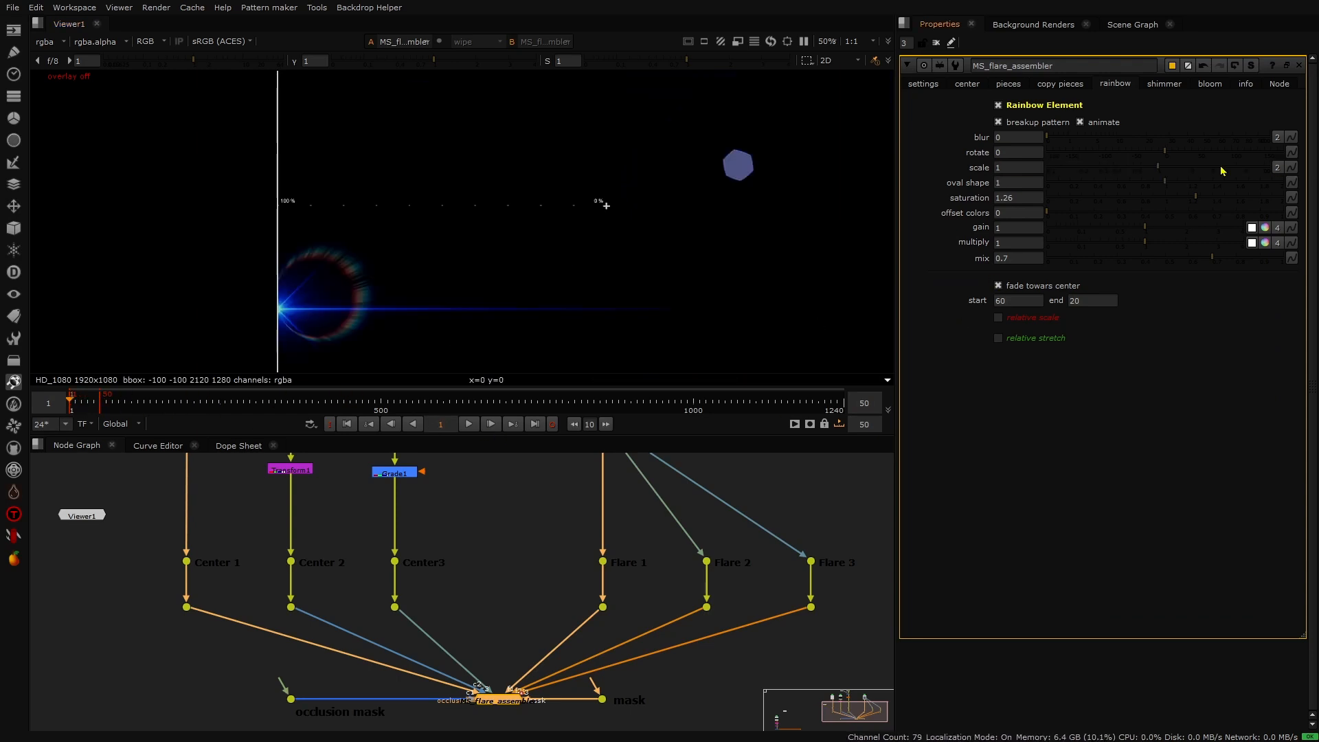
{"action": "left_click", "coordinate": [1279, 169]}
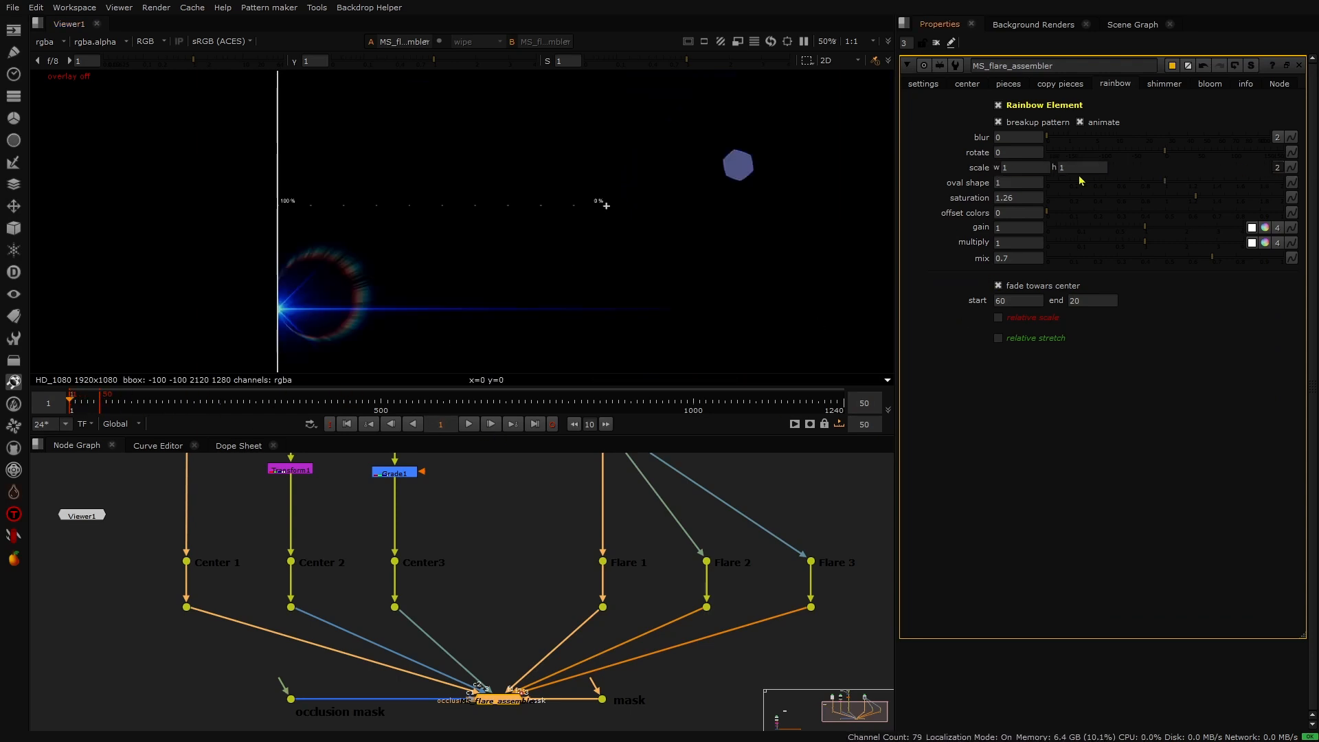
{"action": "left_click", "coordinate": [1003, 168]}
{"action": "type", "text": "5"}
{"action": "key", "text": "Return"}
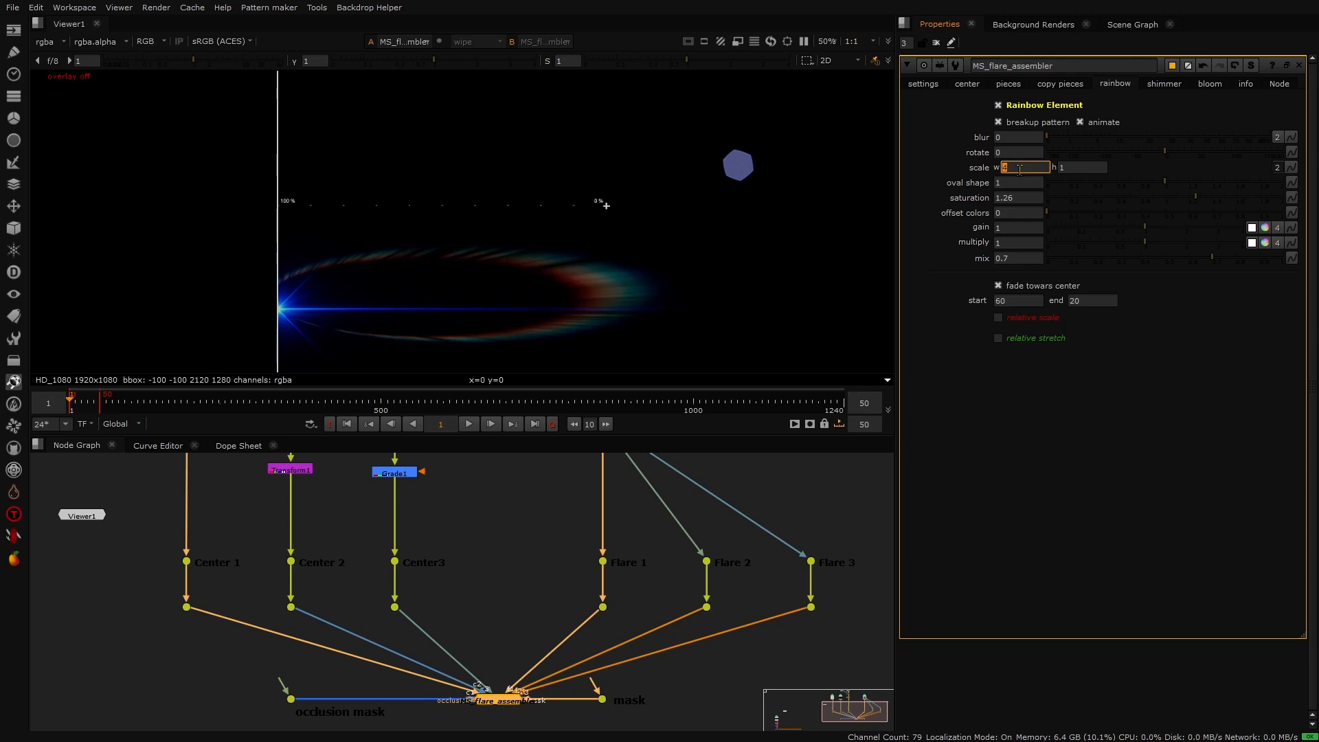
- Play and stop the animation to preview the widened rainbow
{"action": "left_click", "coordinate": [468, 423]}
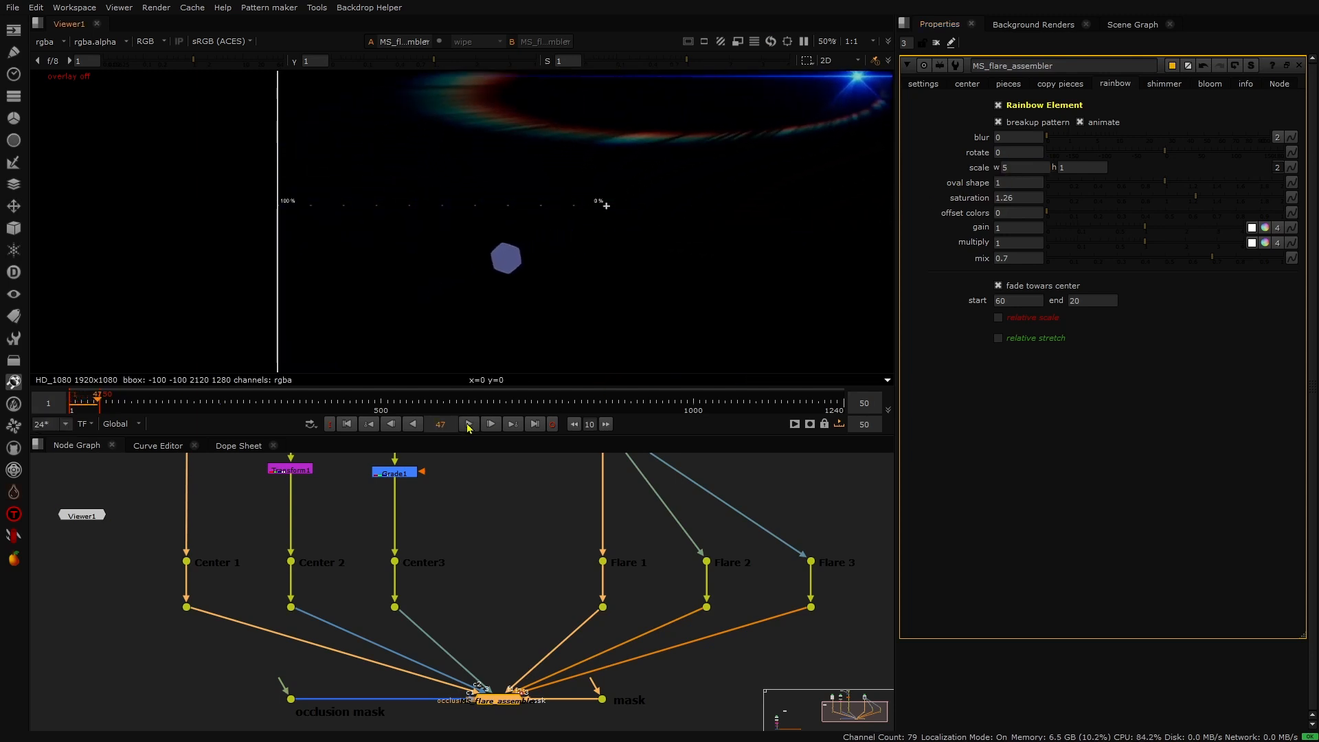
{"action": "left_click", "coordinate": [467, 422]}
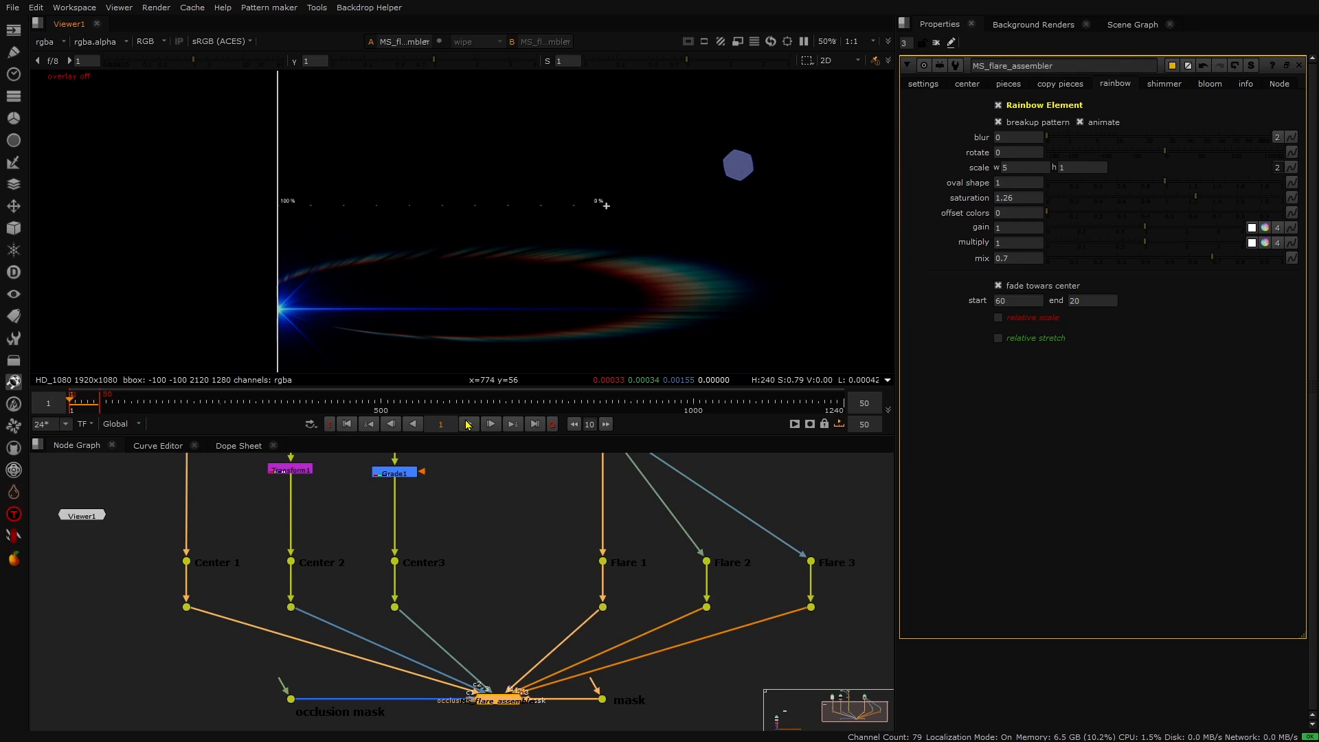
- Set the rainbow's oval shape to 1.7 and its scale width to 2
{"action": "left_click", "coordinate": [1016, 182]}
{"action": "type", "text": ".6"}
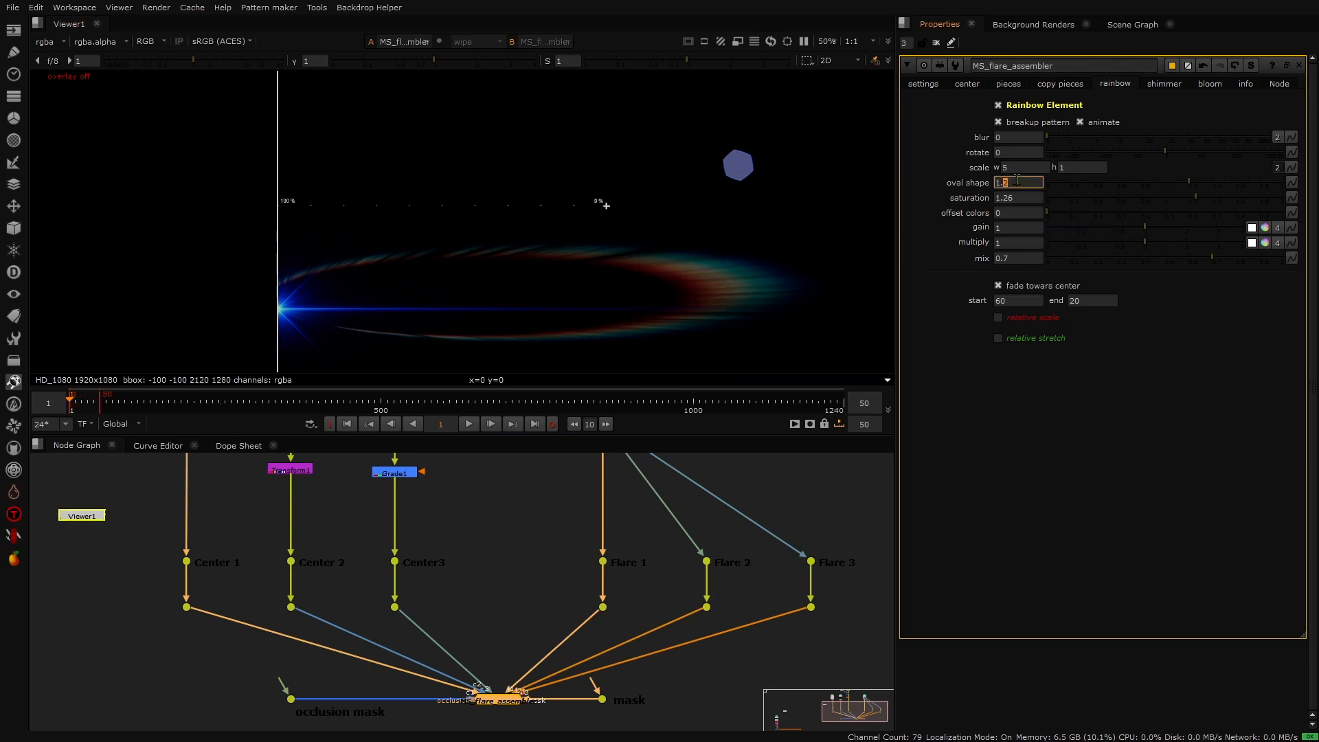
{"action": "key", "text": "Up"}
{"action": "left_click", "coordinate": [1010, 167]}
{"action": "key", "text": "Down"}
{"action": "key", "text": "Down"}
{"action": "key", "text": "Down"}
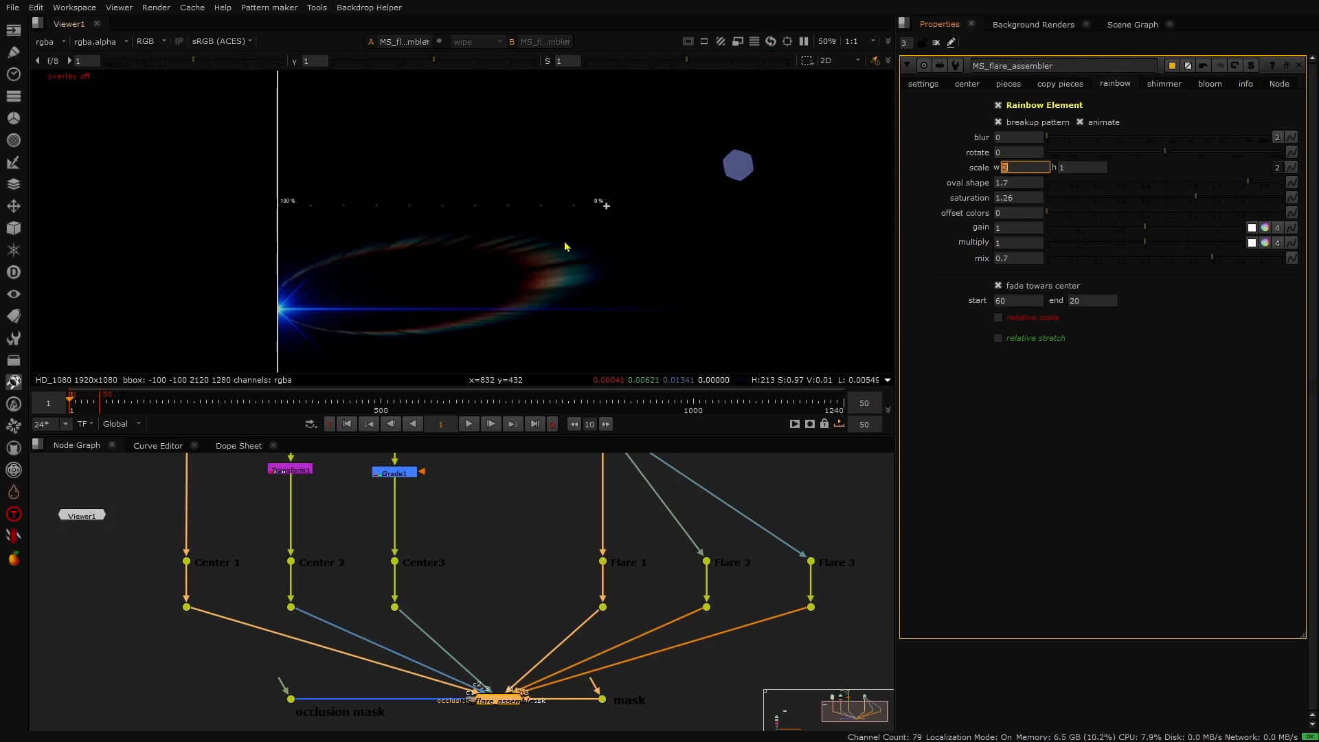
- Play and stop the animation to preview the rainbow changes
{"action": "left_click", "coordinate": [469, 424]}
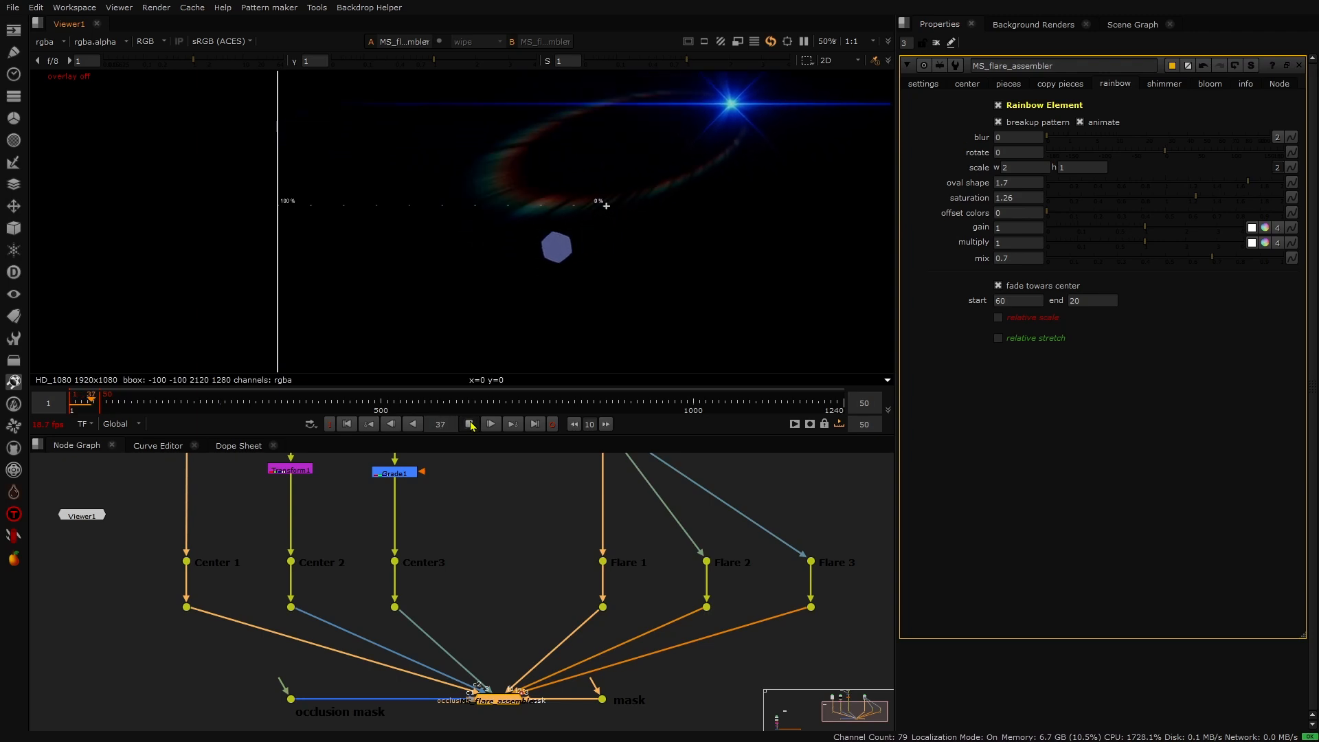
{"action": "left_click", "coordinate": [470, 424]}
- Set the rainbow's oval shape back to 1 and its scale width to 5
{"action": "left_click", "coordinate": [1019, 182]}
{"action": "type", "text": "1"}
{"action": "key", "text": "Return"}
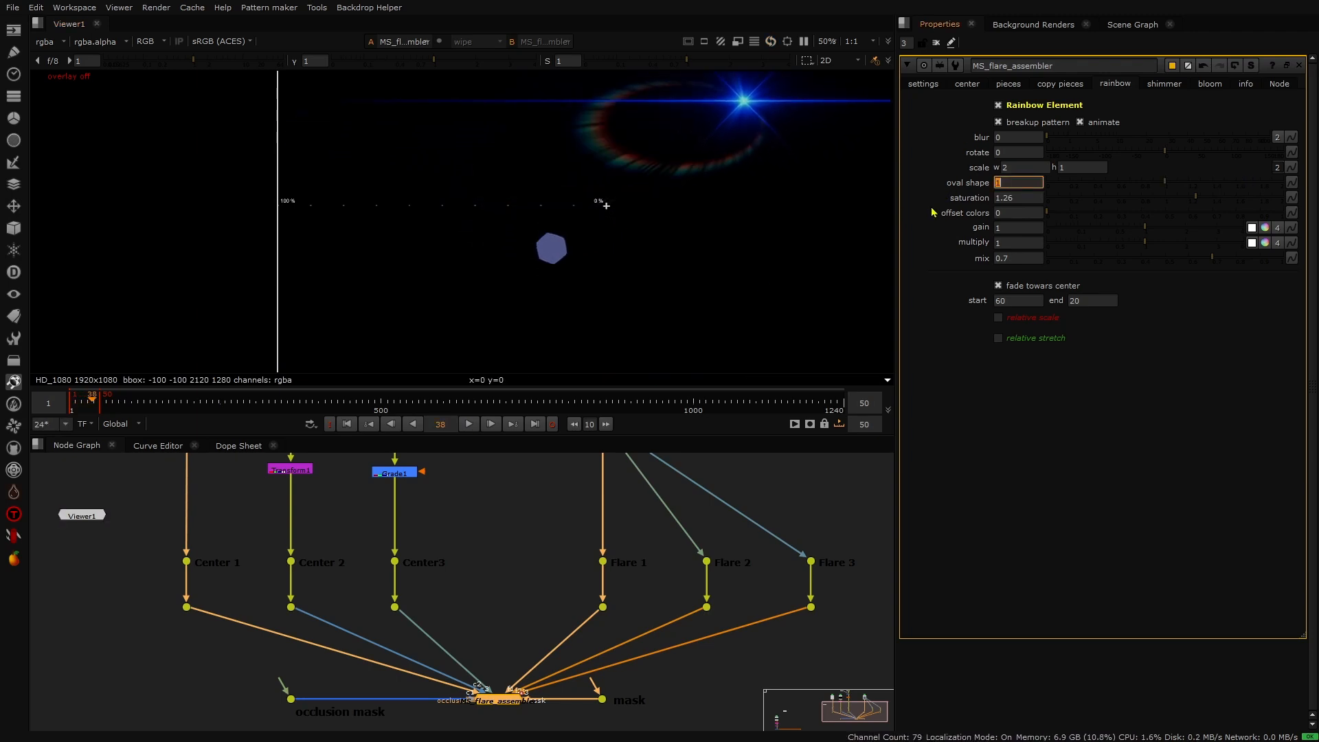
{"action": "left_click", "coordinate": [1005, 168]}
{"action": "type", "text": "3"}
{"action": "key", "text": "Return"}
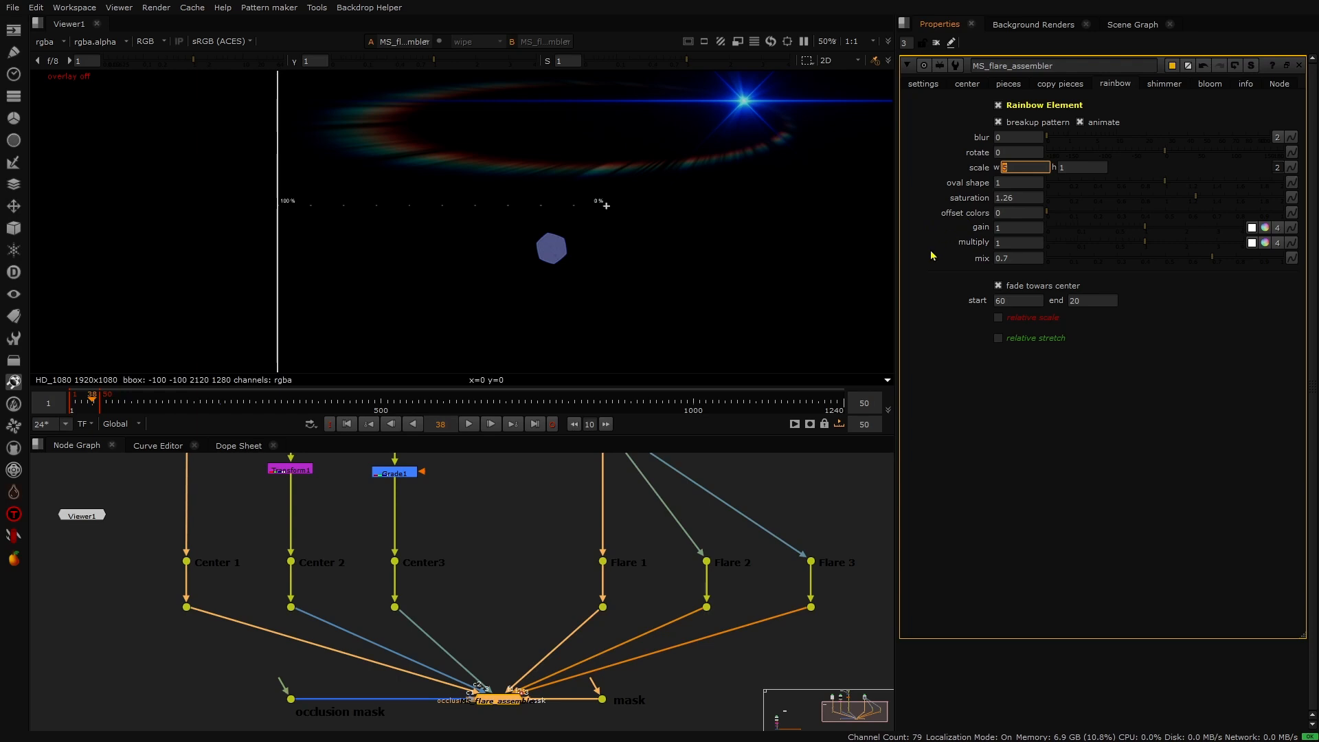
- Try desaturating the rainbow and tinting its gain color, then undo these changes
{"action": "left_click", "coordinate": [932, 274]}
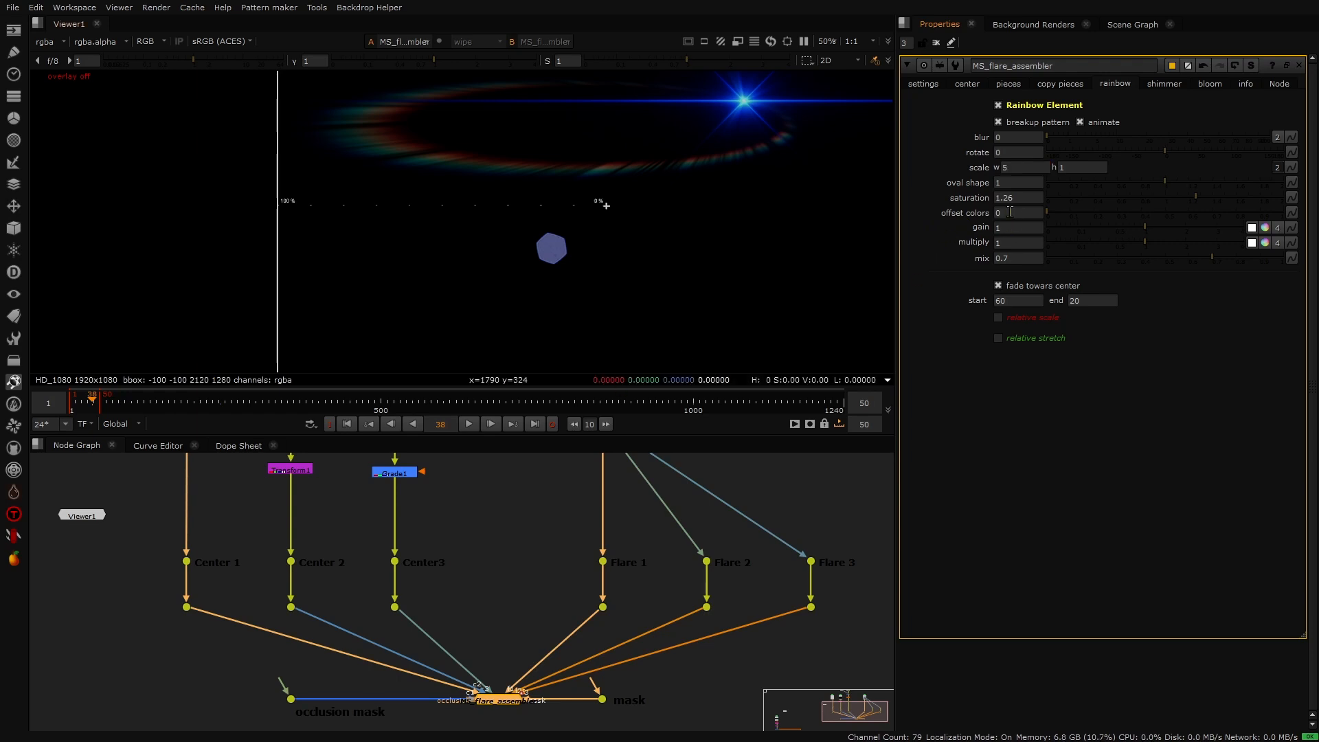
{"action": "left_click_drag", "start_coordinate": [1068, 200], "coordinate": [1025, 200]}
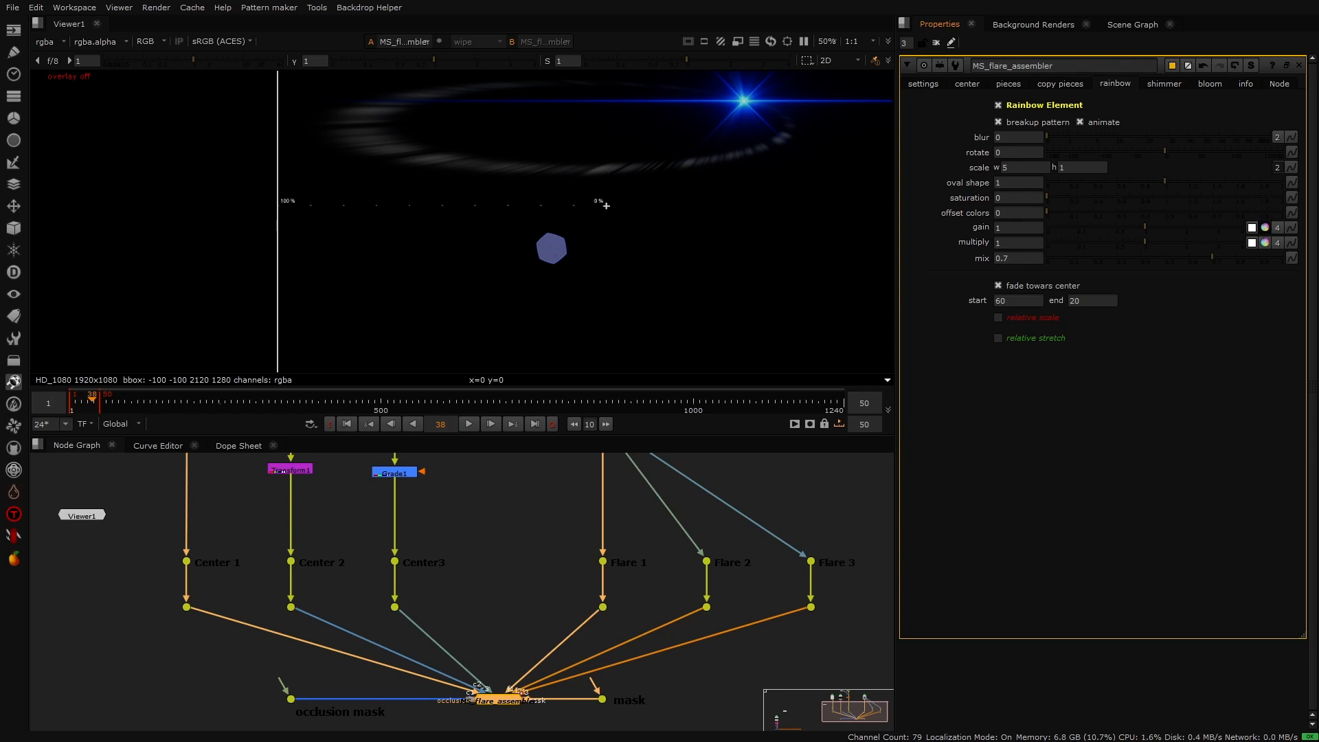
{"action": "left_click", "coordinate": [1265, 227]}
{"action": "left_click_drag", "start_coordinate": [959, 267], "coordinate": [976, 257]}
{"action": "key", "text": "ctrl+z"}
{"action": "key", "text": "ctrl+z"}
{"action": "key", "text": "ctrl+z"}
{"action": "key", "text": "ctrl+z"}
{"action": "key", "text": "ctrl+z"}
{"action": "key", "text": "ctrl+z"}
{"action": "key", "text": "ctrl+z"}
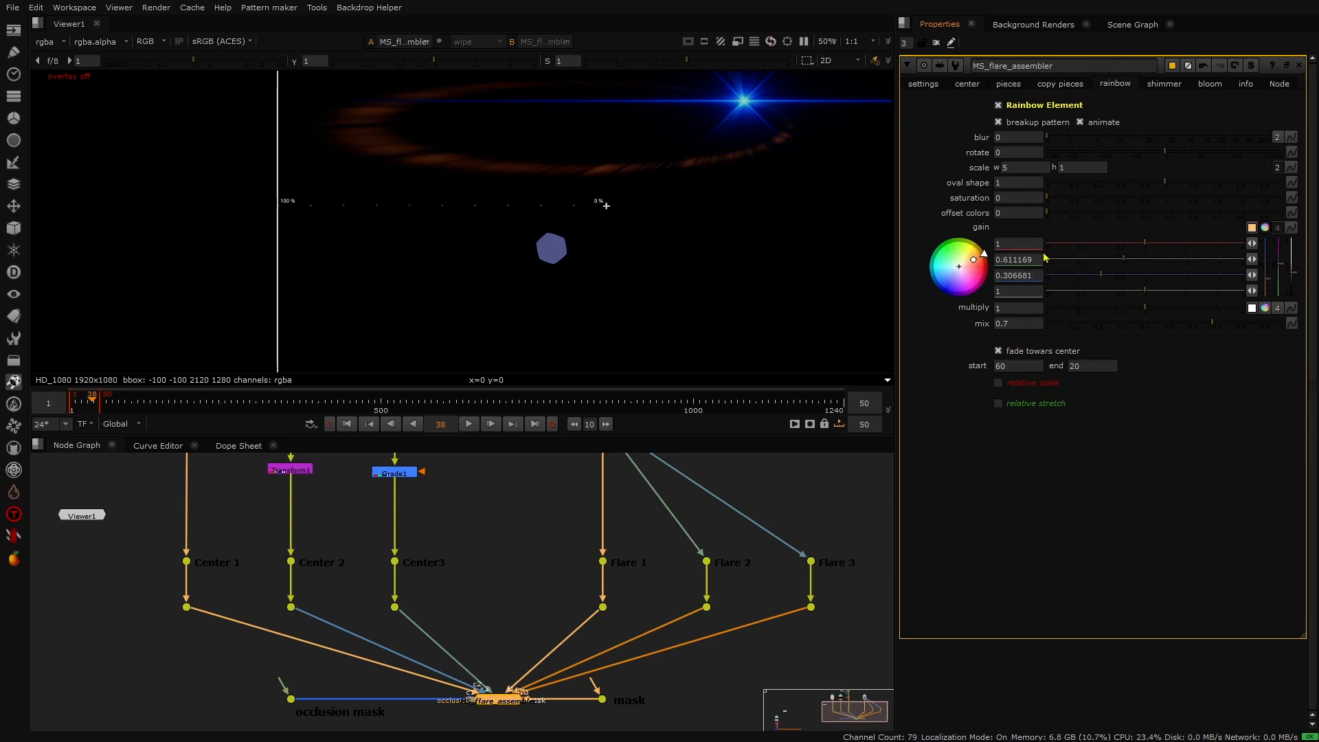
- Set the rainbow element's saturation to 1
{"action": "scroll", "coordinate": [558, 119], "scroll_direction": "up", "scroll_amount": 3}
{"action": "scroll", "coordinate": [558, 122], "scroll_direction": "up", "scroll_amount": 1}
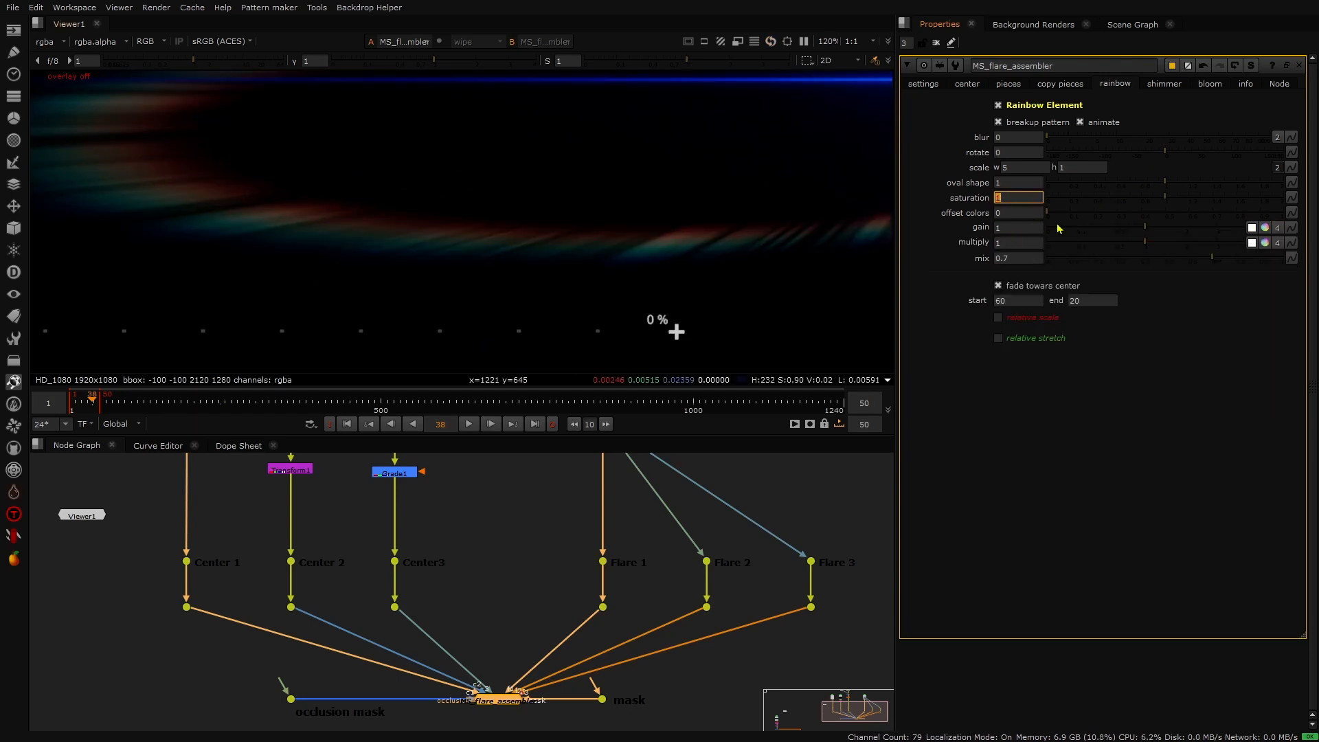
{"action": "mouse_move", "coordinate": [1046, 211]}
{"action": "left_mouse_down"}
{"action": "mouse_move", "coordinate": [1180, 207]}
{"action": "mouse_move", "coordinate": [1032, 218]}
{"action": "left_mouse_up"}
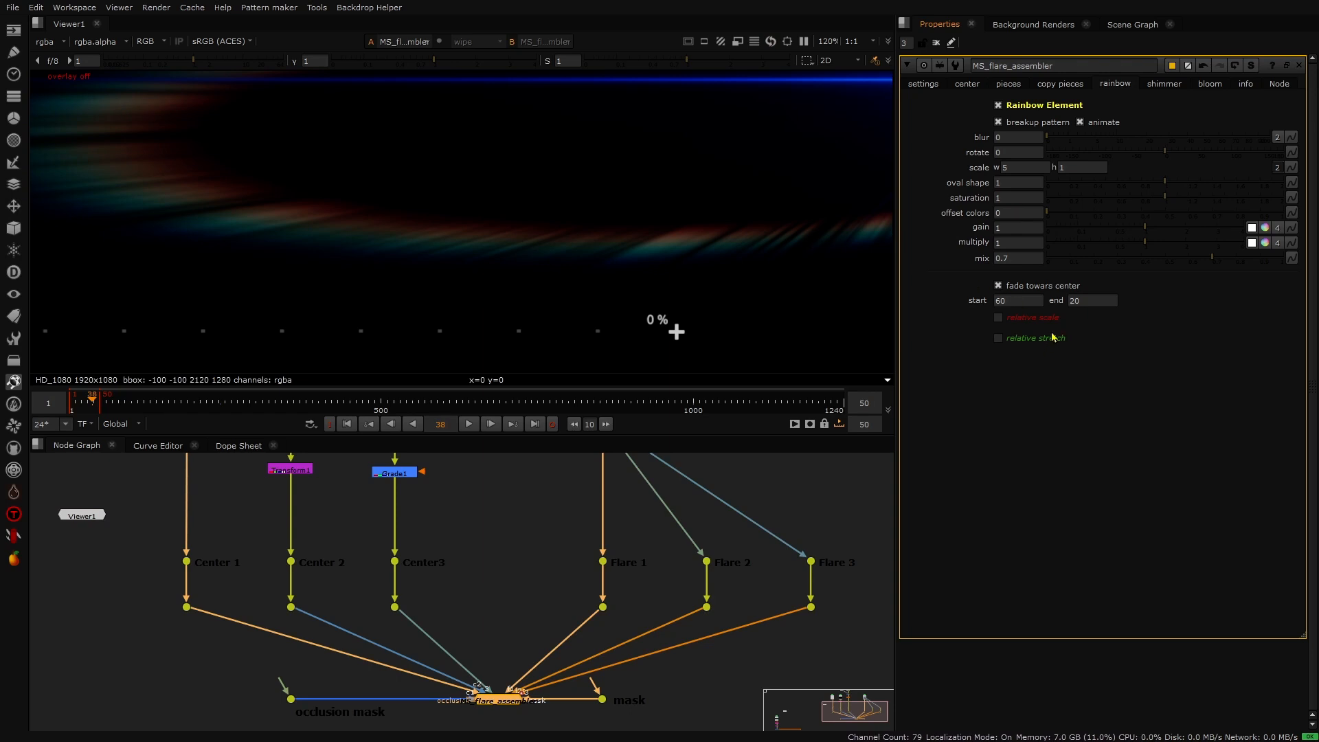
- Toggle relative scale and relative stretch on and off to inspect their options
{"action": "left_click", "coordinate": [999, 318]}
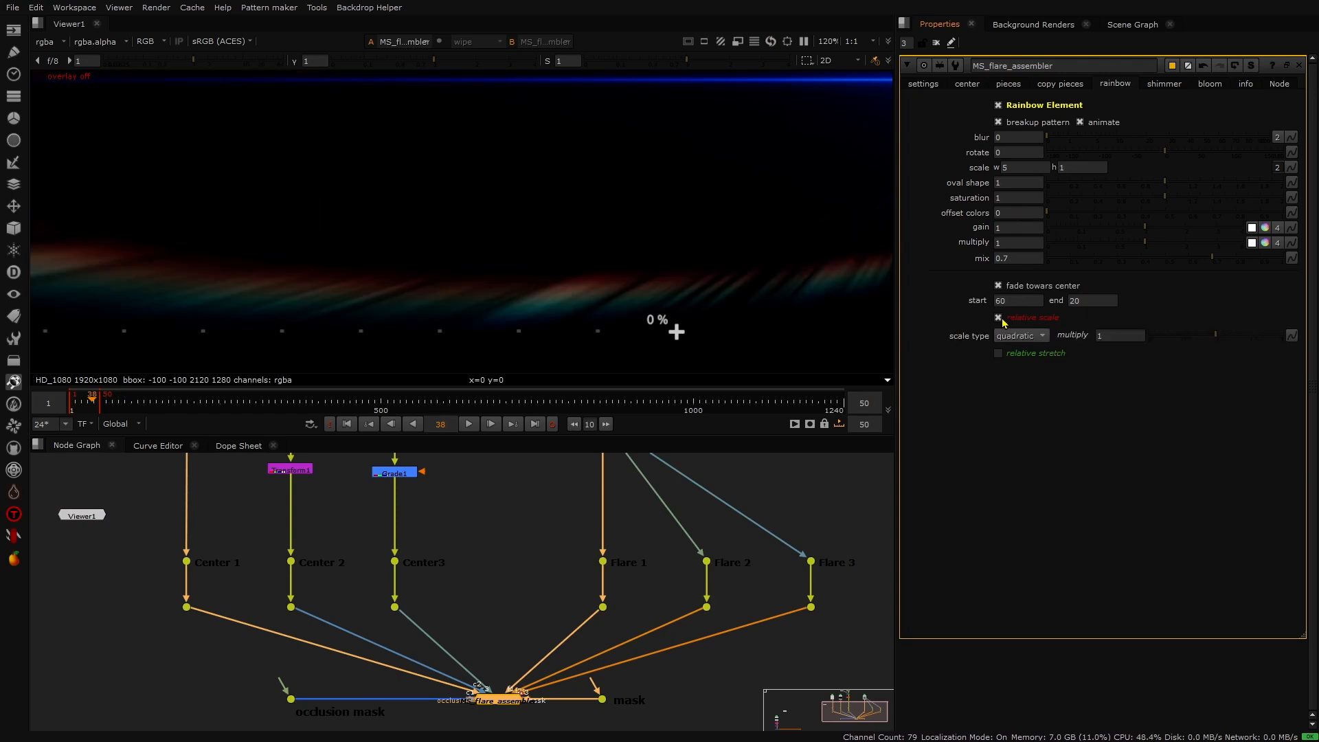
{"action": "left_click", "coordinate": [999, 318]}
{"action": "left_click", "coordinate": [997, 339]}
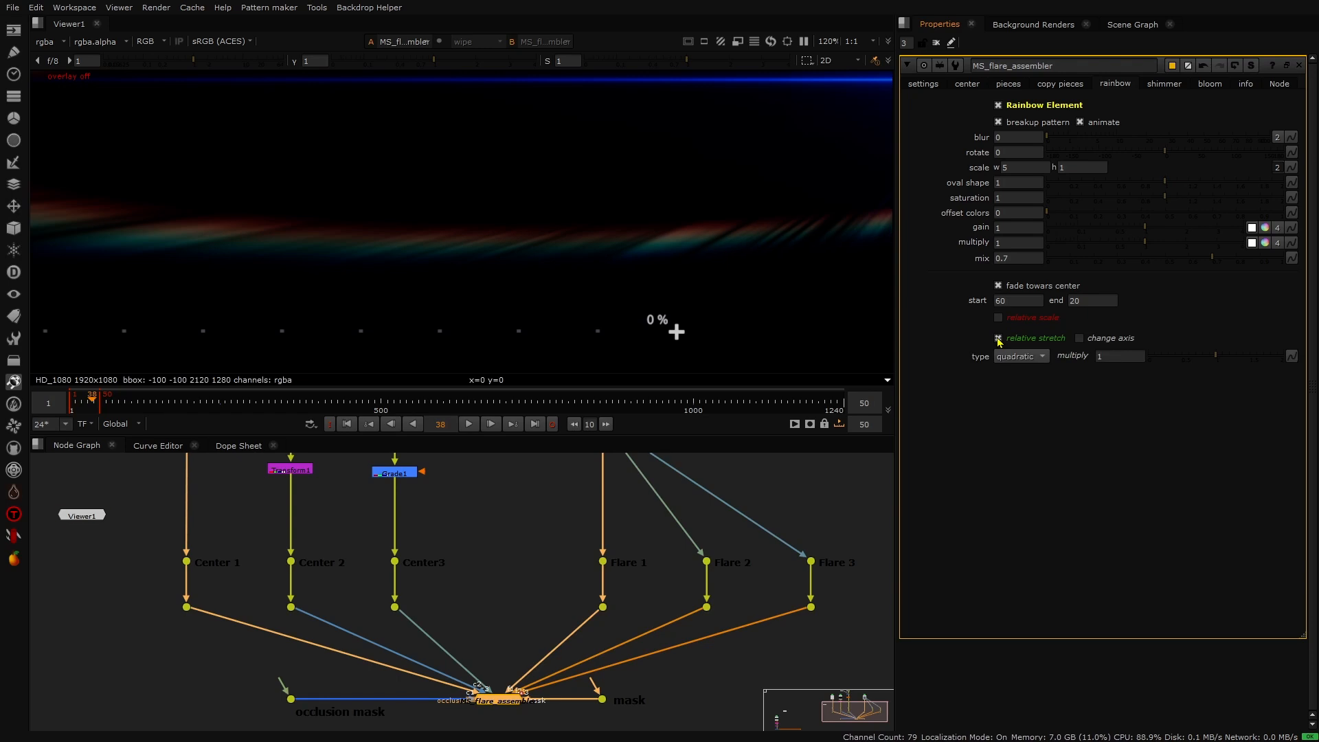
{"action": "left_click", "coordinate": [997, 339]}
- Enable cut outside for shimmer Element 1
{"action": "key", "text": "f"}
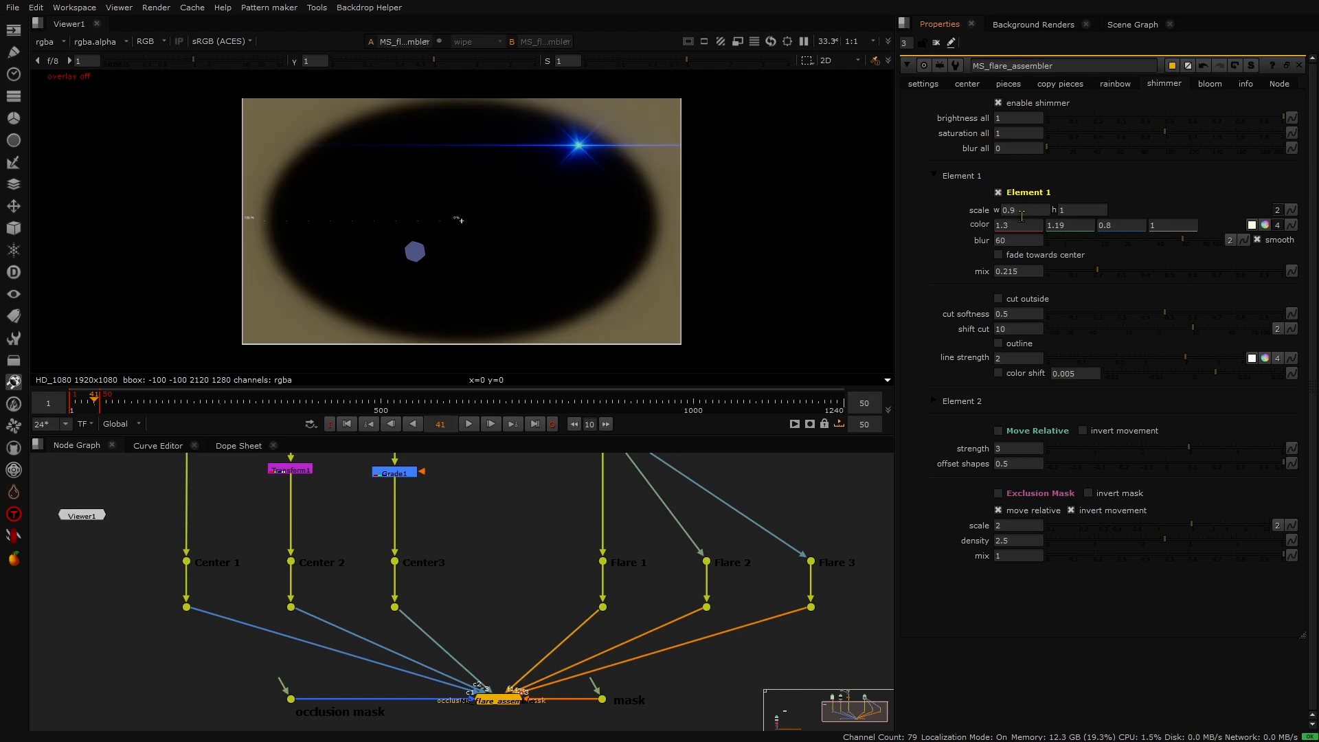
{"action": "left_click", "coordinate": [999, 298]}
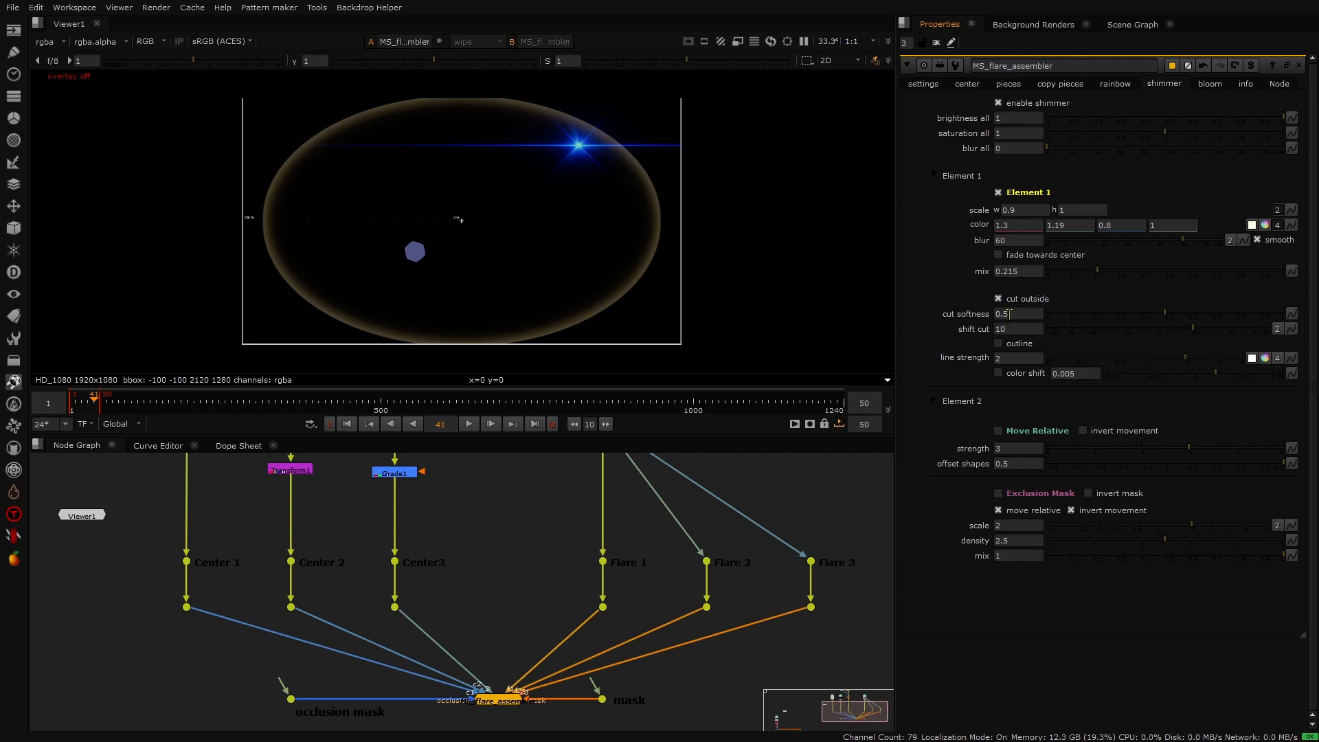
- Set shimmer Element 1's cut softness to -0.5
{"action": "scroll", "coordinate": [653, 200], "scroll_direction": "up", "scroll_amount": 5}
{"action": "left_click", "coordinate": [1004, 314]}
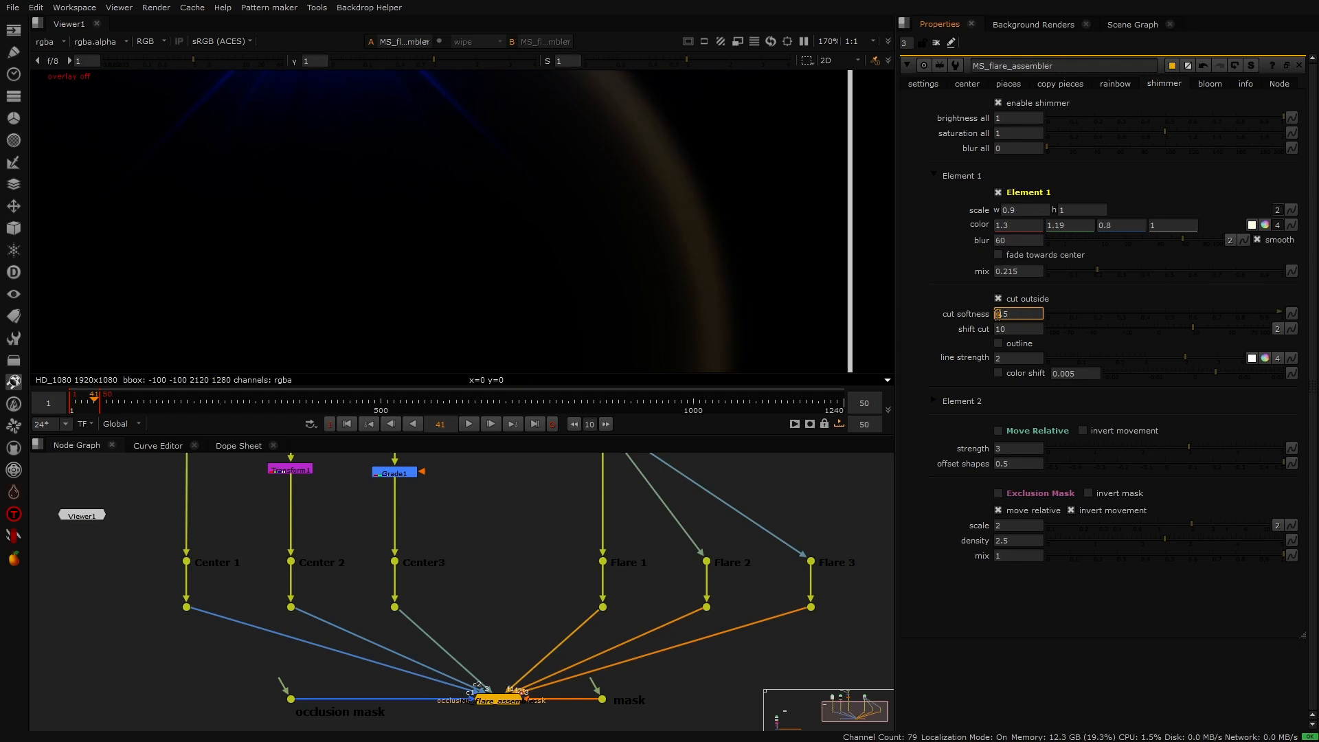
{"action": "type", "text": "-"}
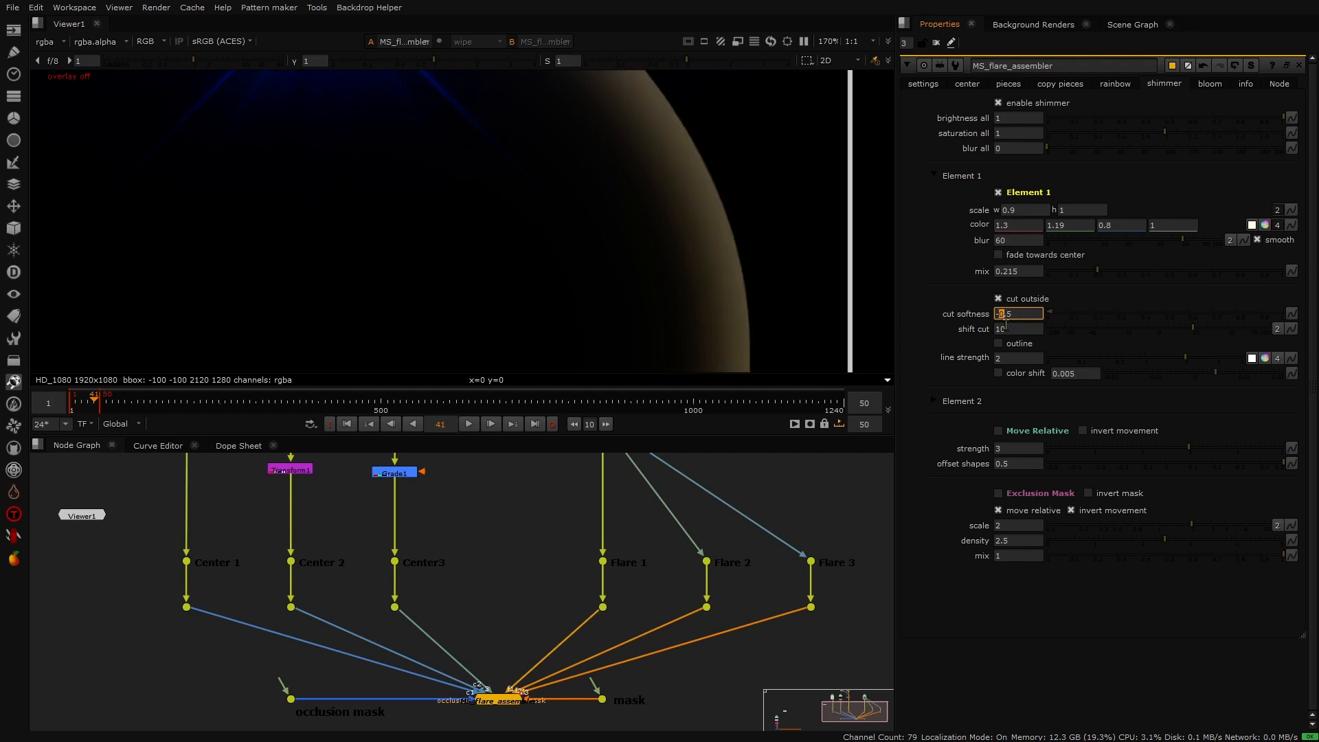
- Enable Element 1's outline, toggling it off and on to compare, and enable color shift
{"action": "left_click", "coordinate": [1000, 327]}
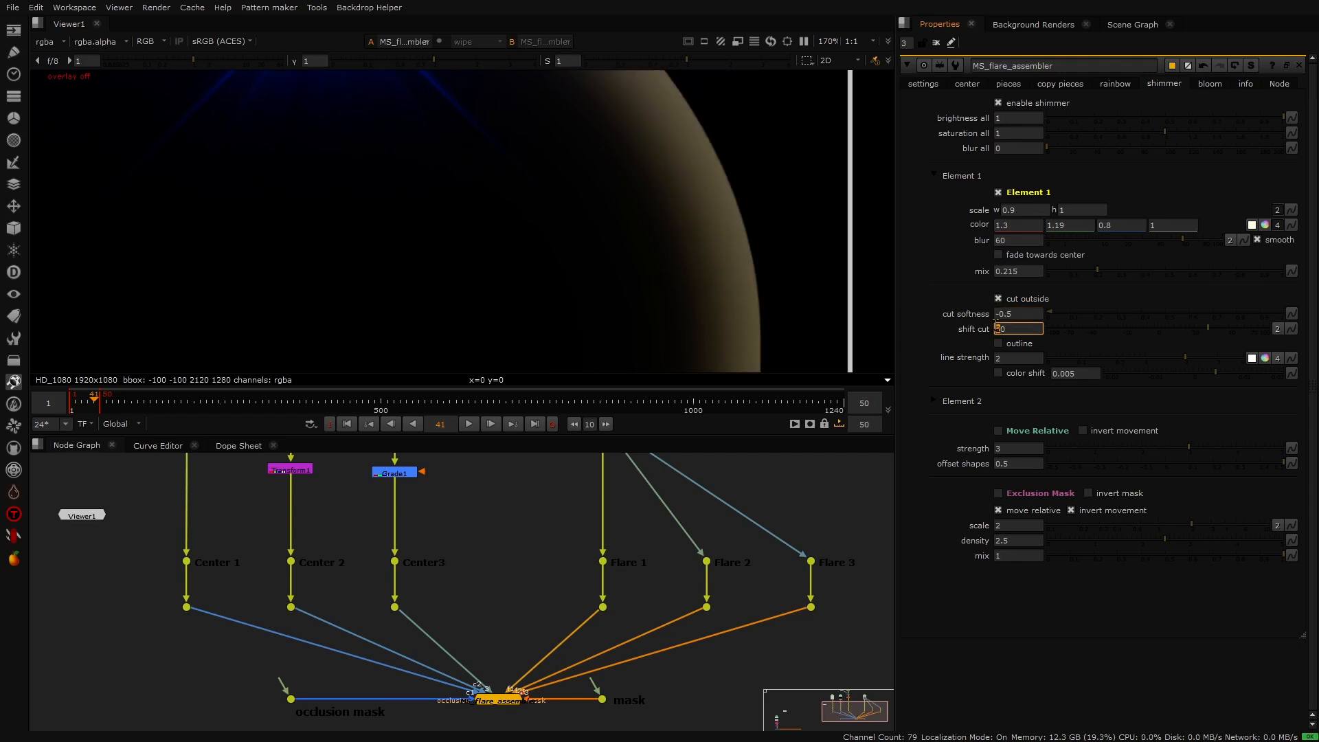
{"action": "left_click", "coordinate": [999, 343]}
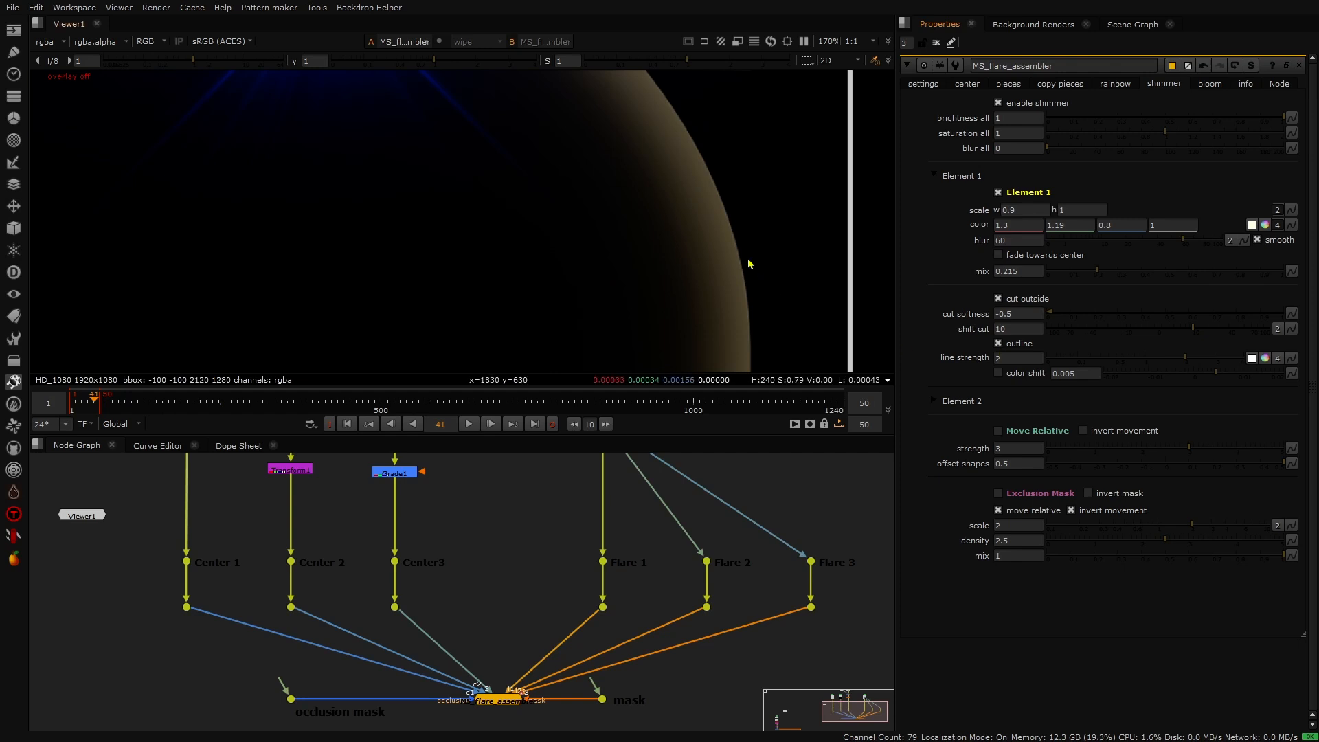
{"action": "scroll", "coordinate": [737, 232], "scroll_direction": "up", "scroll_amount": 5}
{"action": "left_click", "coordinate": [999, 343]}
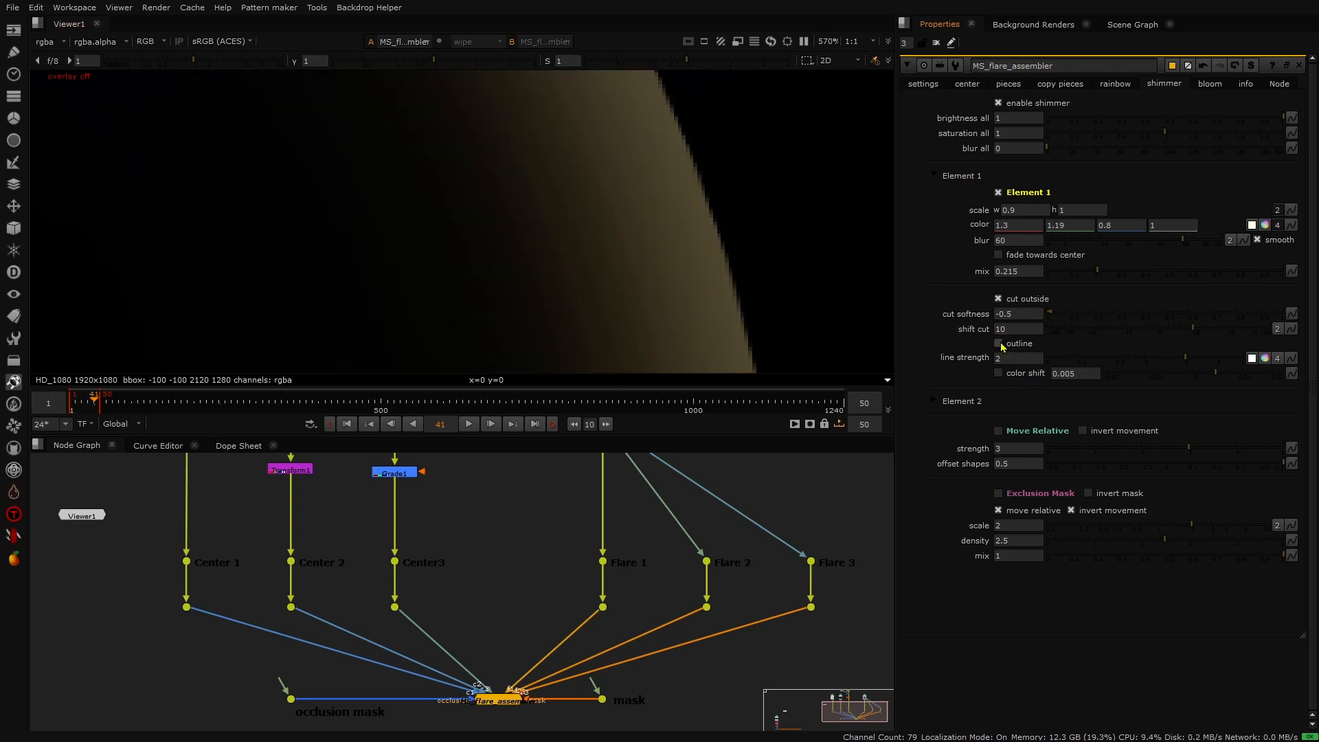
{"action": "left_click", "coordinate": [999, 343]}
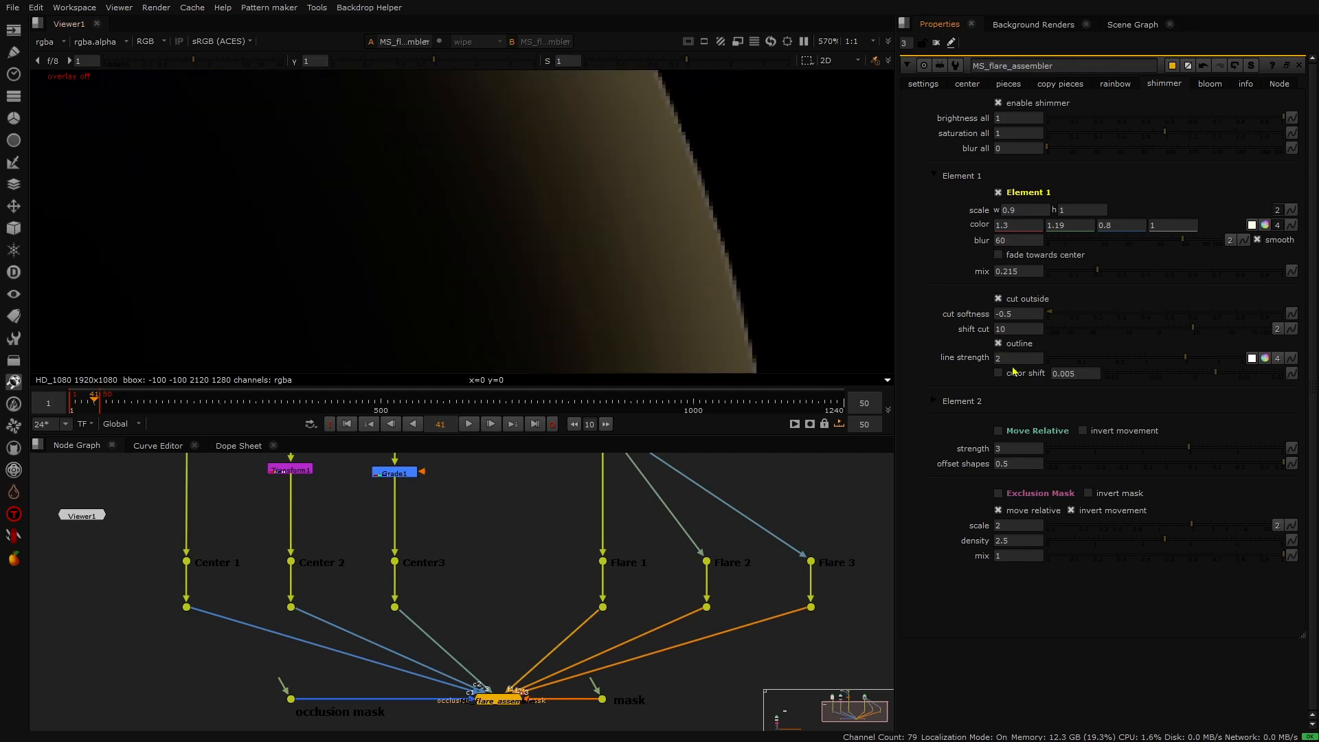
{"action": "left_click", "coordinate": [998, 374]}
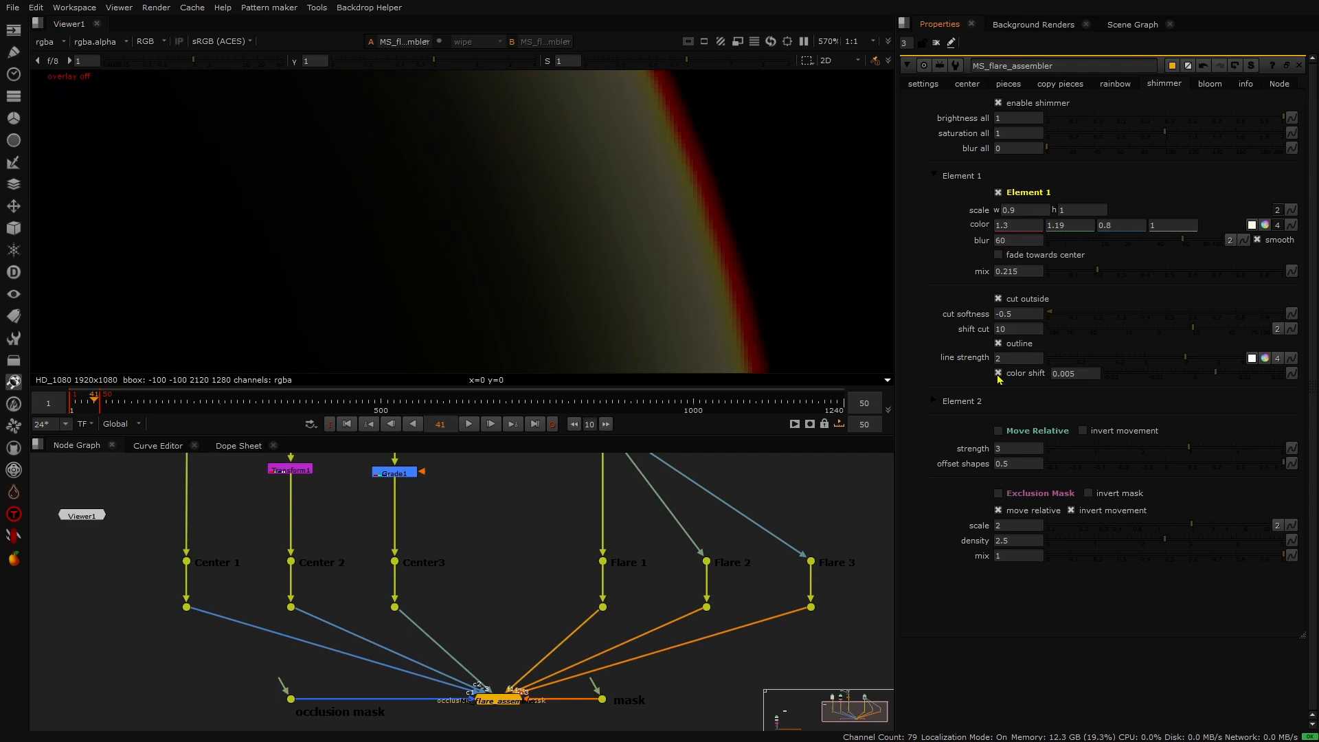
- Turn off the outline for shimmer Element 1
{"action": "left_click", "coordinate": [999, 343]}
{"action": "scroll", "coordinate": [708, 254], "scroll_direction": "down", "scroll_amount": 4}
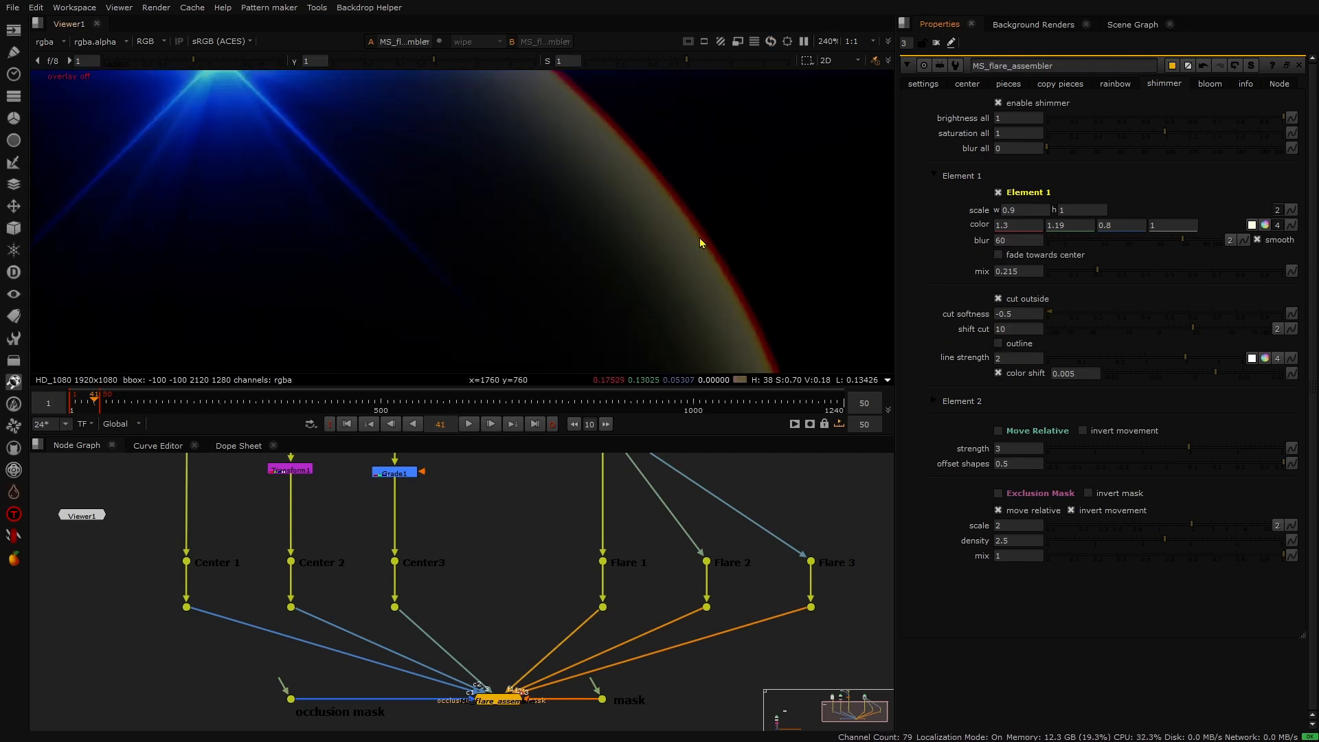
{"action": "key", "text": "f"}
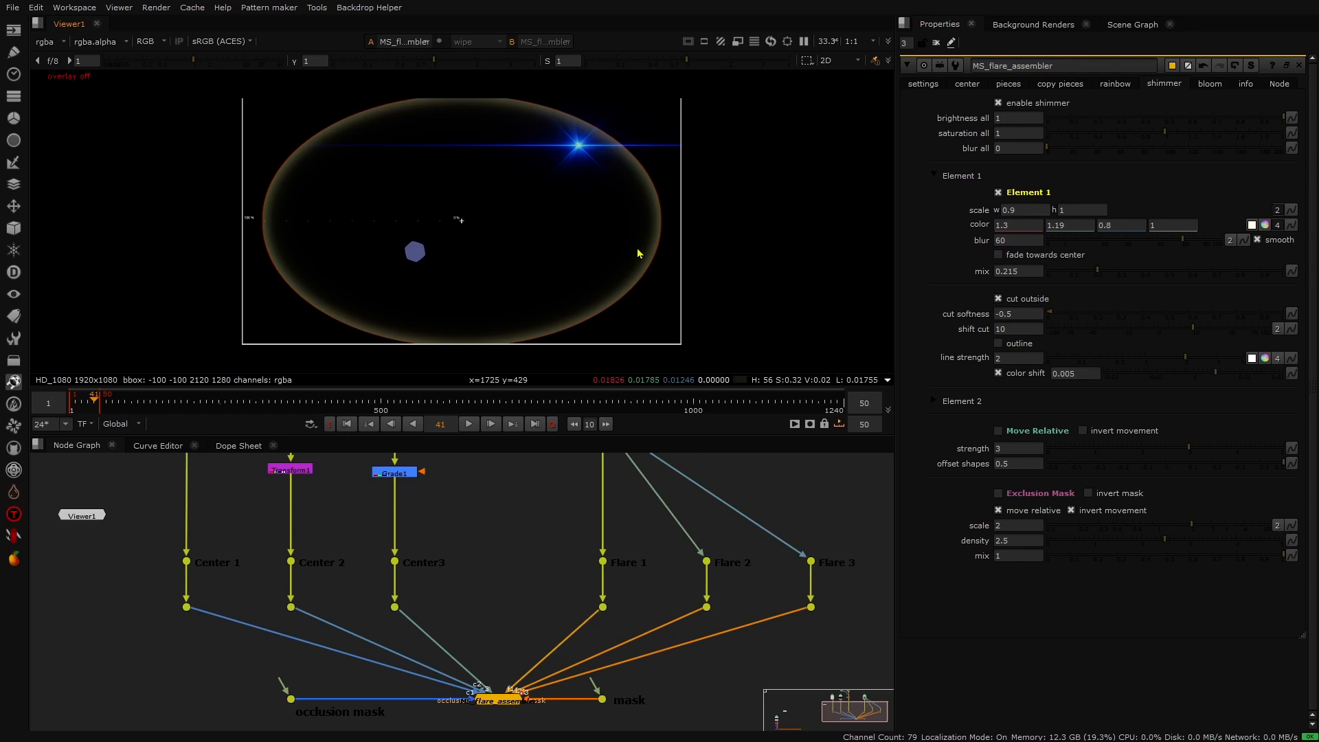
{"action": "scroll", "coordinate": [606, 242], "scroll_direction": "up", "scroll_amount": 1}
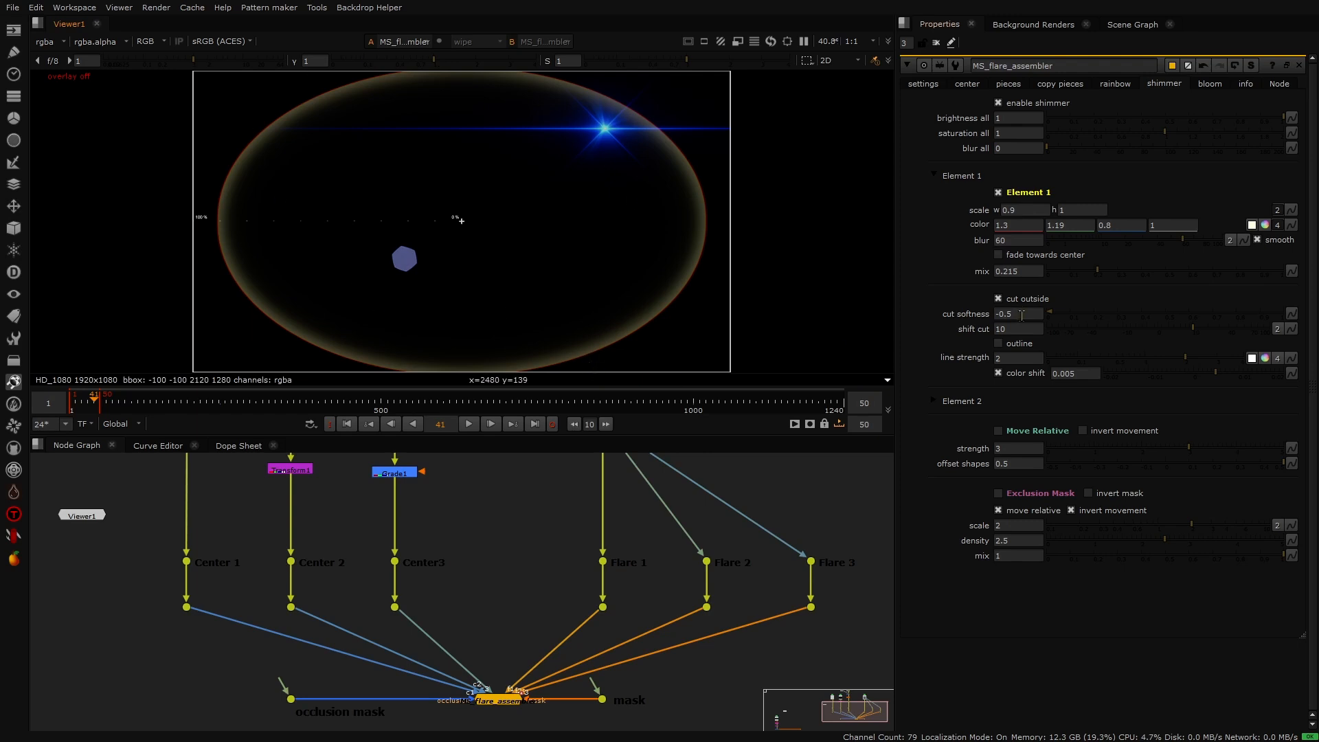
- Enable Move Relative with invert movement for shimmer Element 1 and preview the animation
{"action": "left_click", "coordinate": [999, 431]}
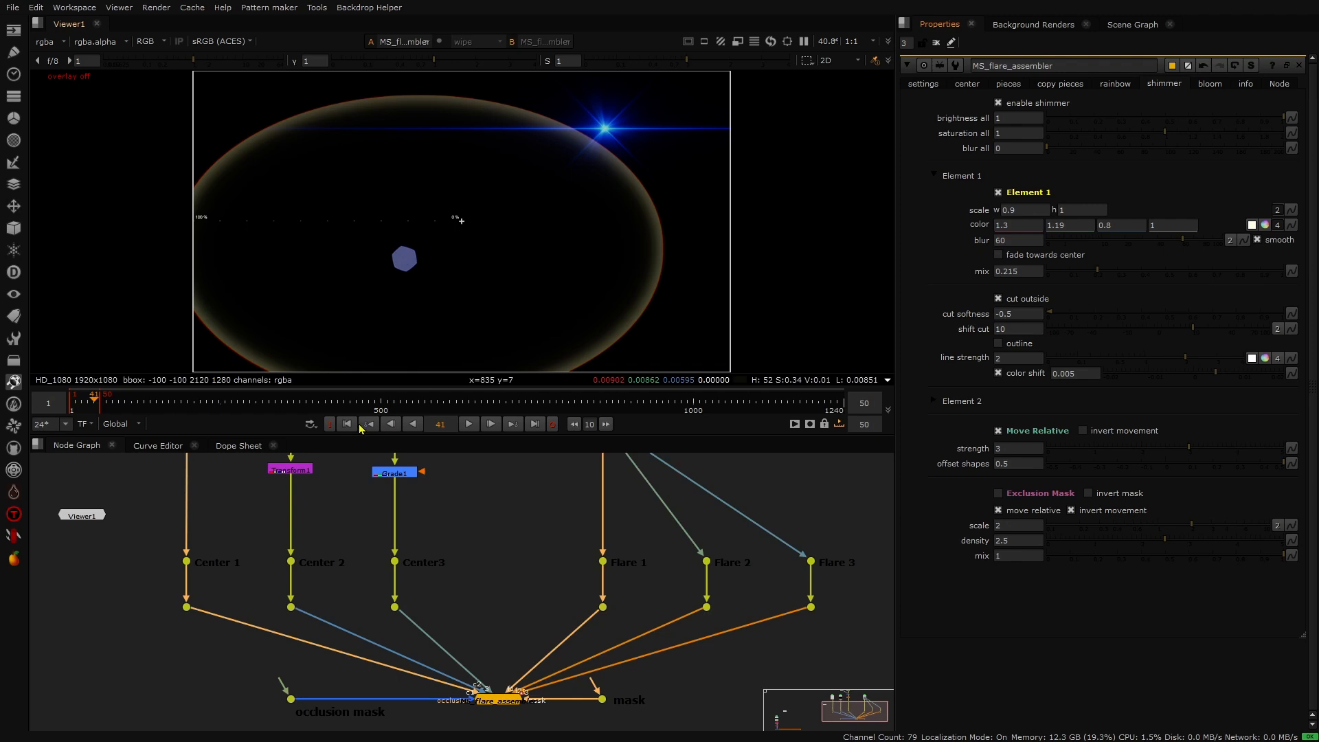
{"action": "left_click", "coordinate": [468, 424]}
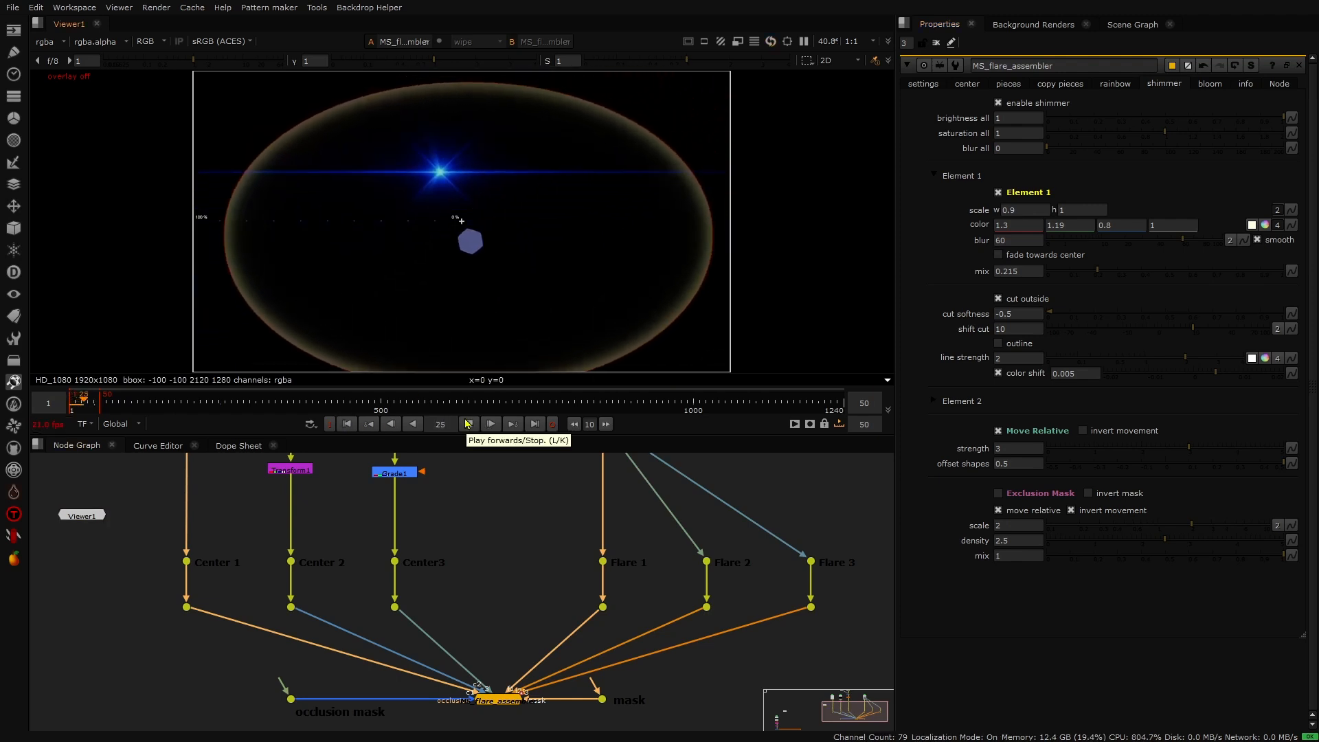
{"action": "left_click", "coordinate": [467, 424]}
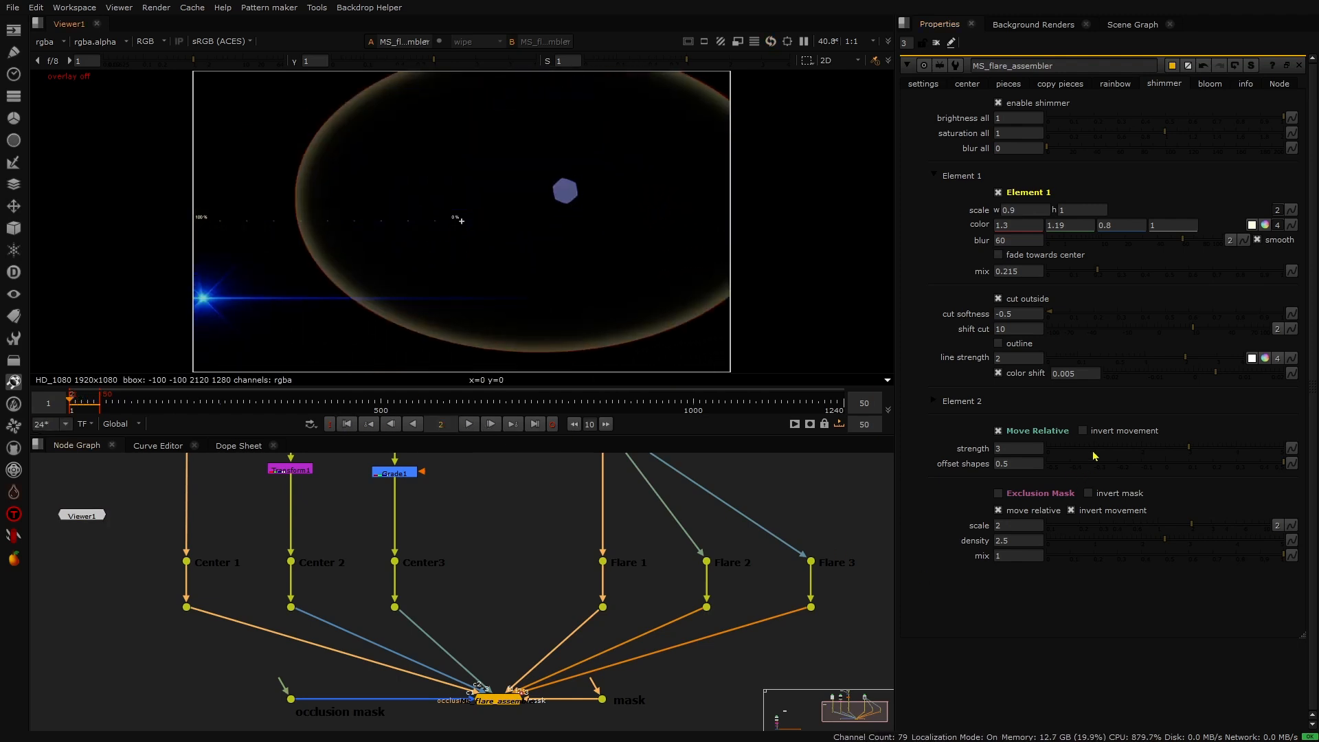
{"action": "left_click", "coordinate": [1092, 432]}
{"action": "left_click", "coordinate": [470, 424]}
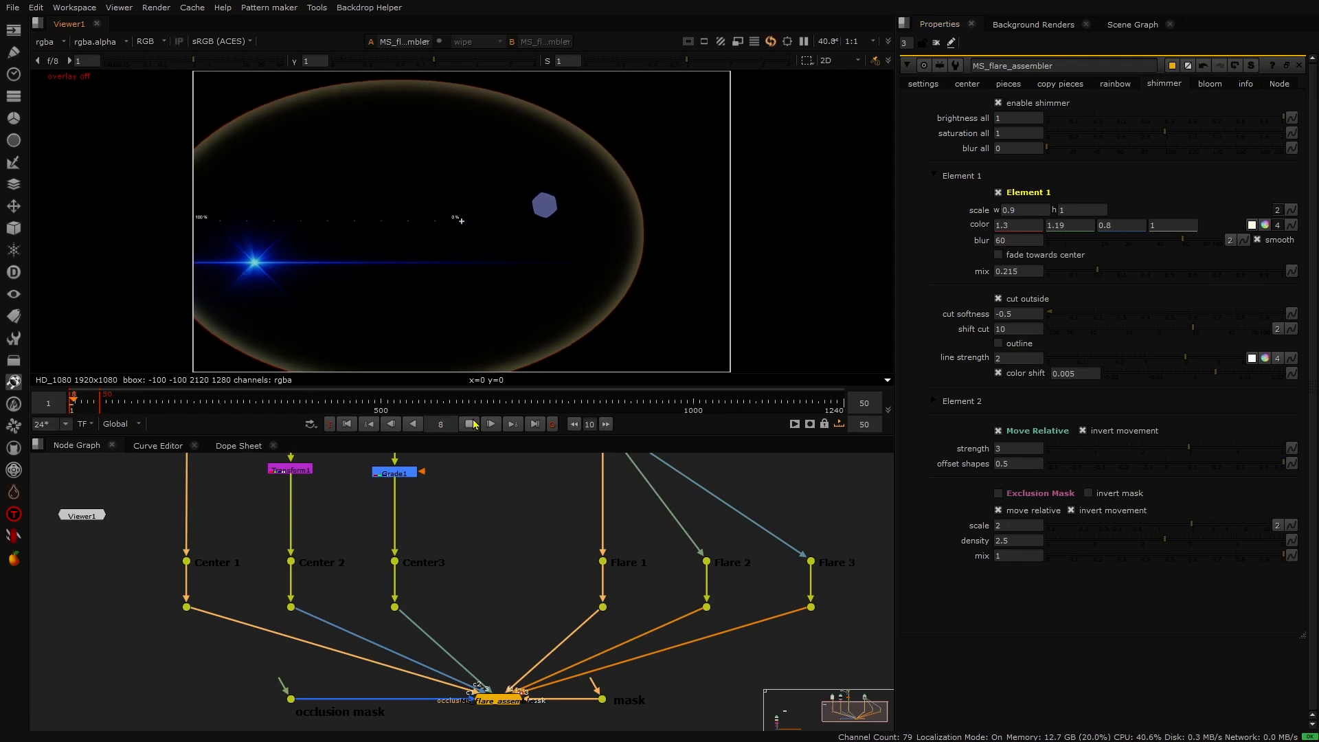
{"action": "left_click", "coordinate": [473, 424]}
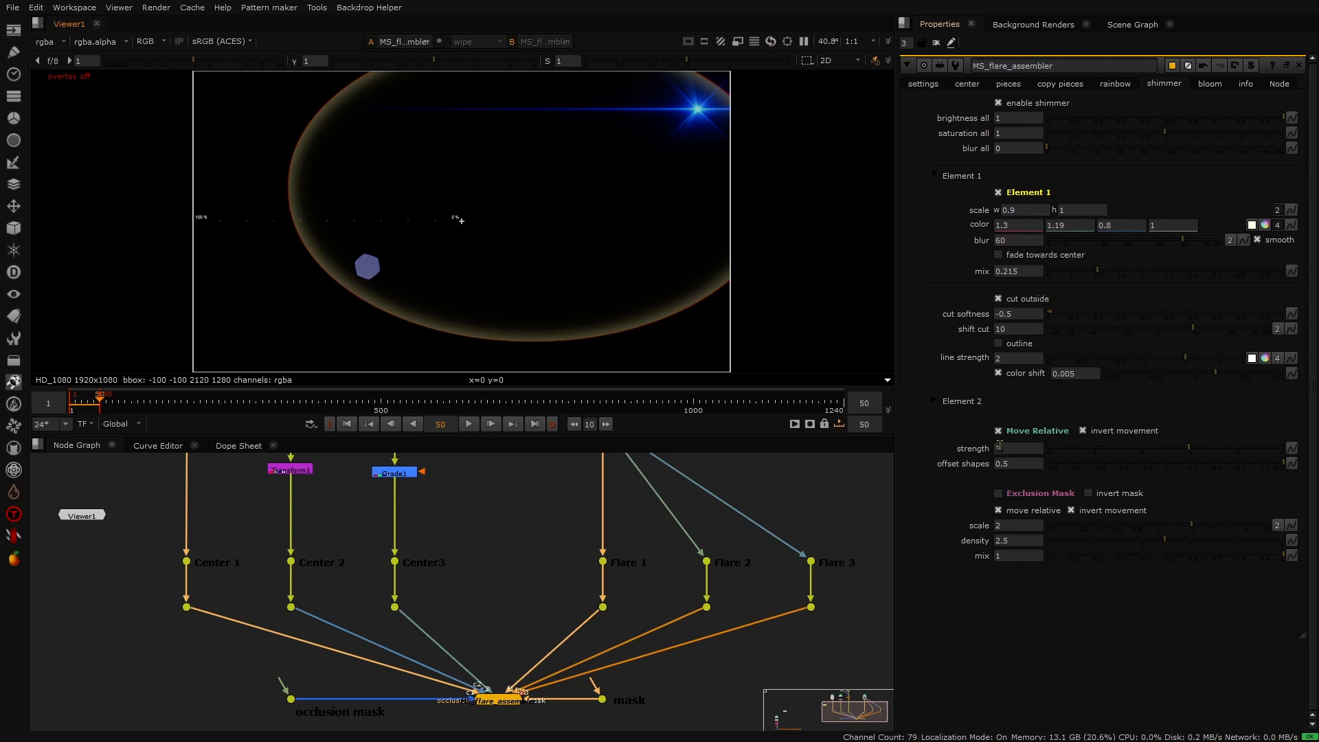
- Set the Move Relative strength to 1 and play back the animation from the start
{"action": "left_click", "coordinate": [346, 427]}
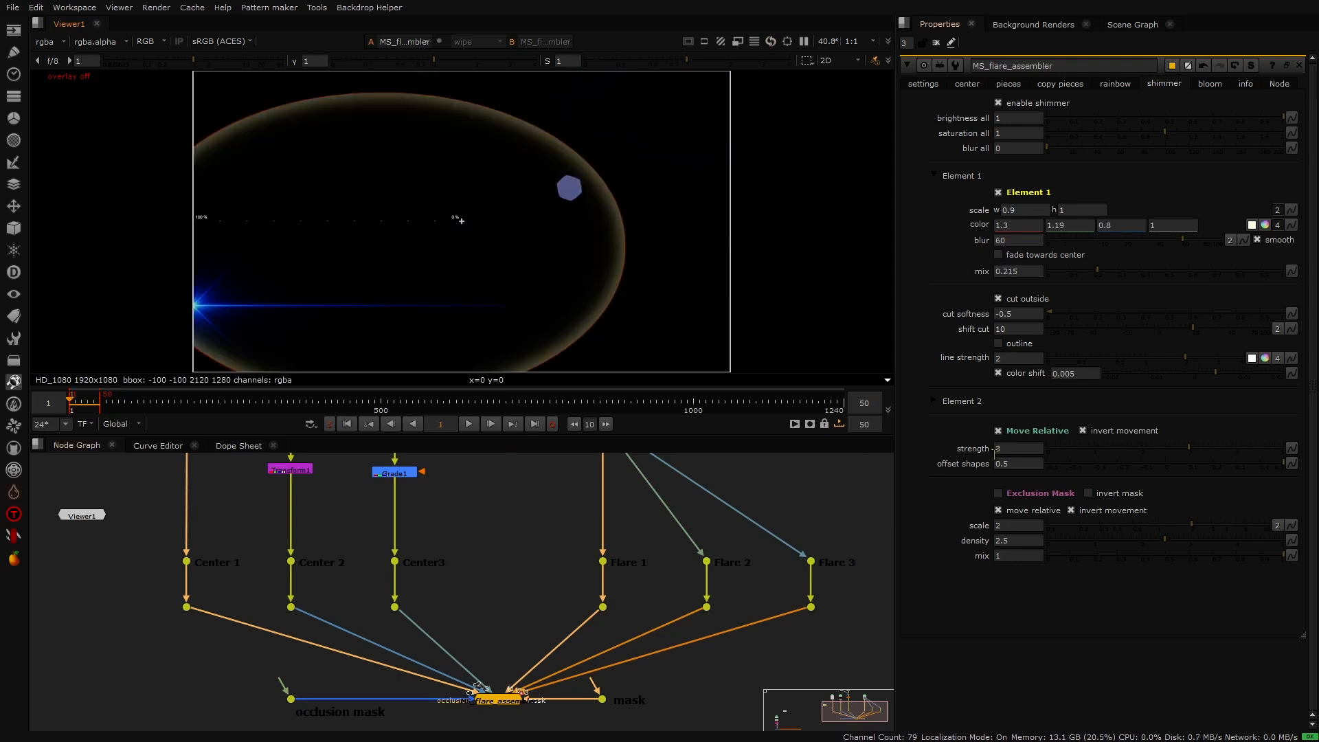
{"action": "left_click", "coordinate": [994, 449]}
{"action": "type", "text": "1"}
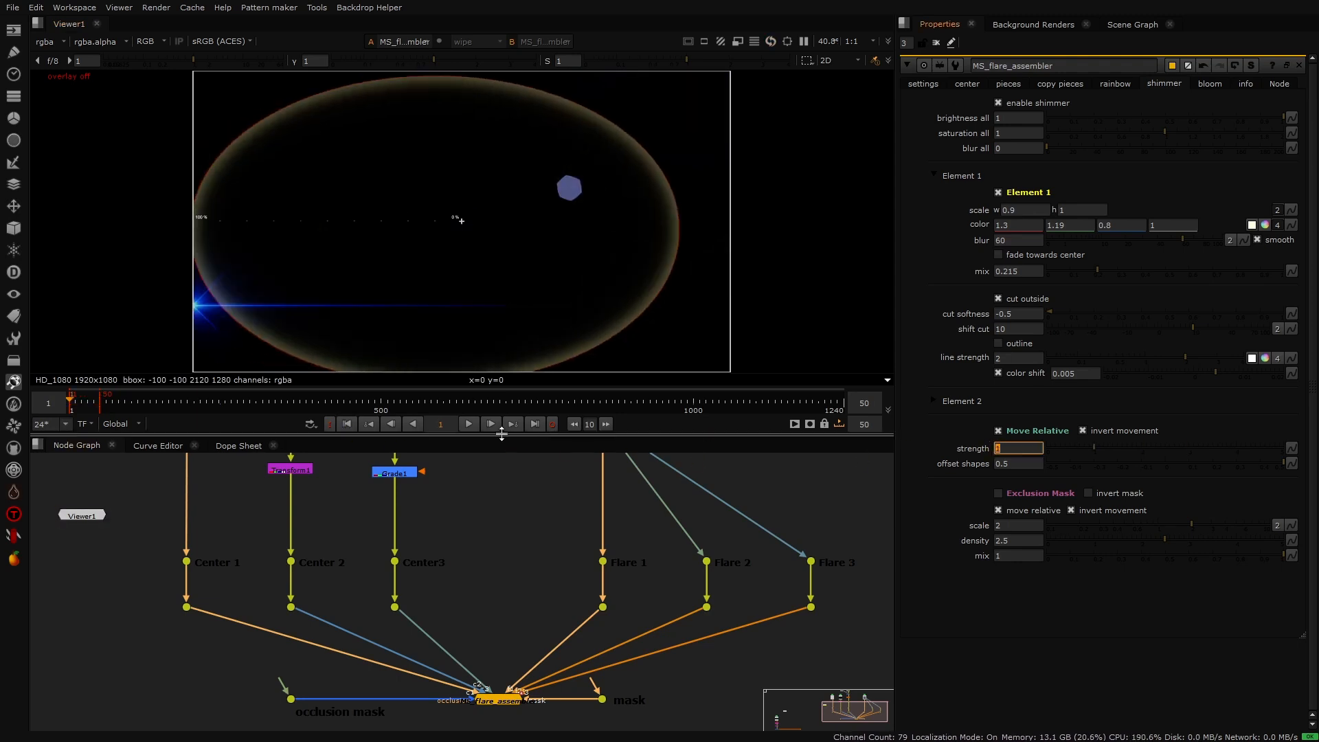
{"action": "left_click", "coordinate": [468, 423]}
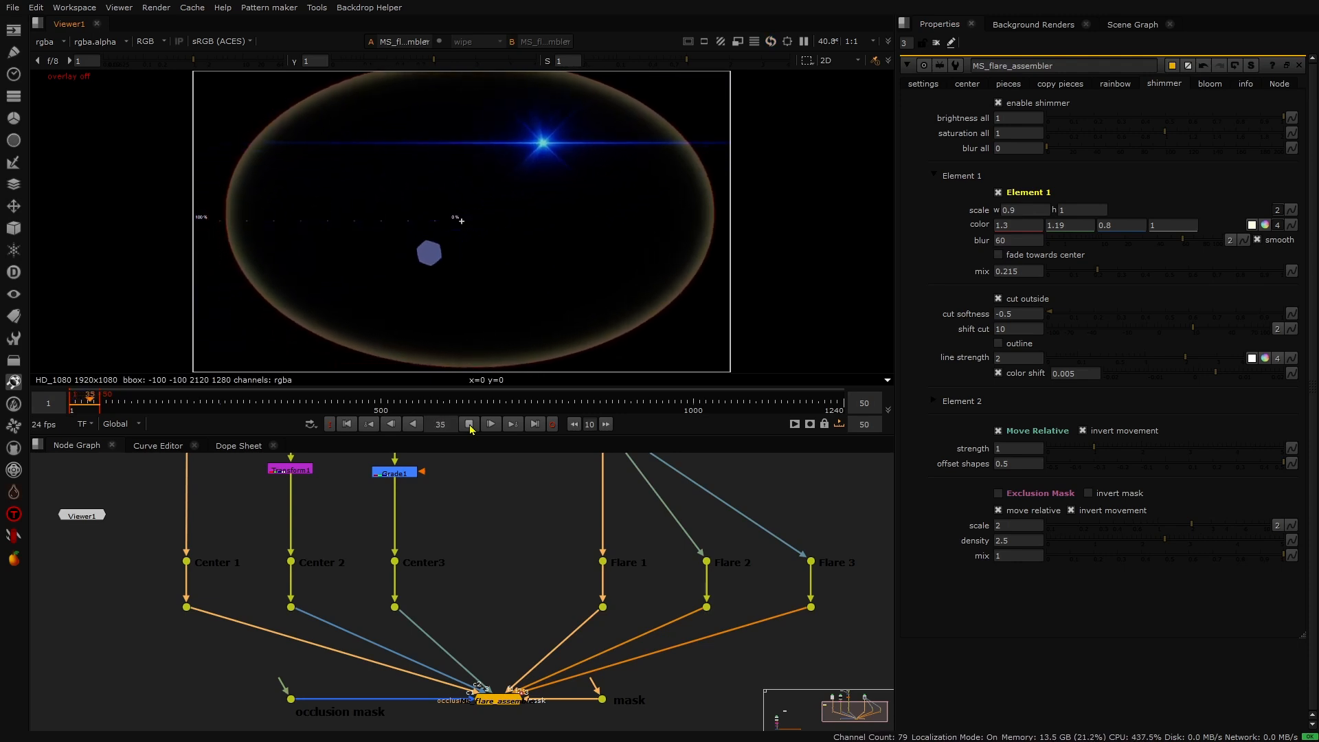
{"action": "left_click", "coordinate": [469, 424]}
- Set the Move Relative strength to 6 and replay the animation from the first frame
{"action": "left_click", "coordinate": [997, 449]}
{"action": "type", "text": "6"}
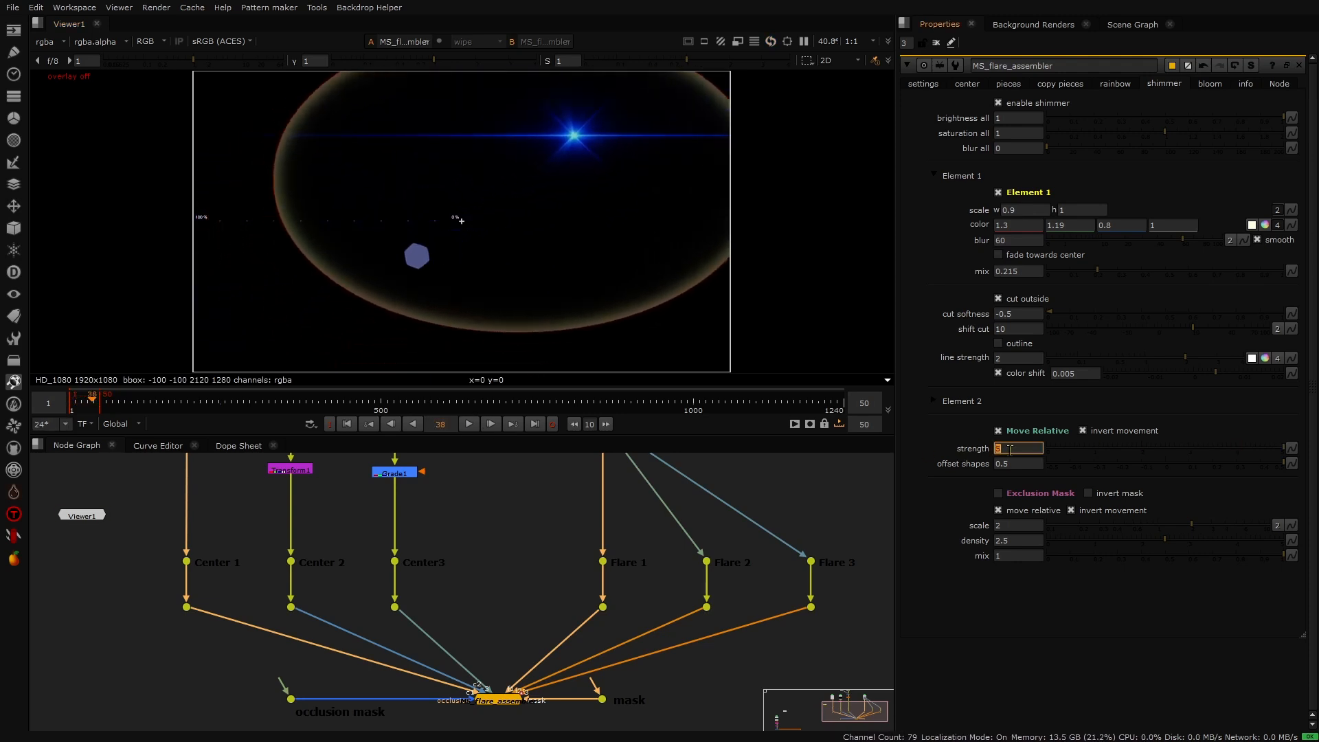
{"action": "left_click", "coordinate": [346, 424]}
{"action": "left_click", "coordinate": [469, 424]}
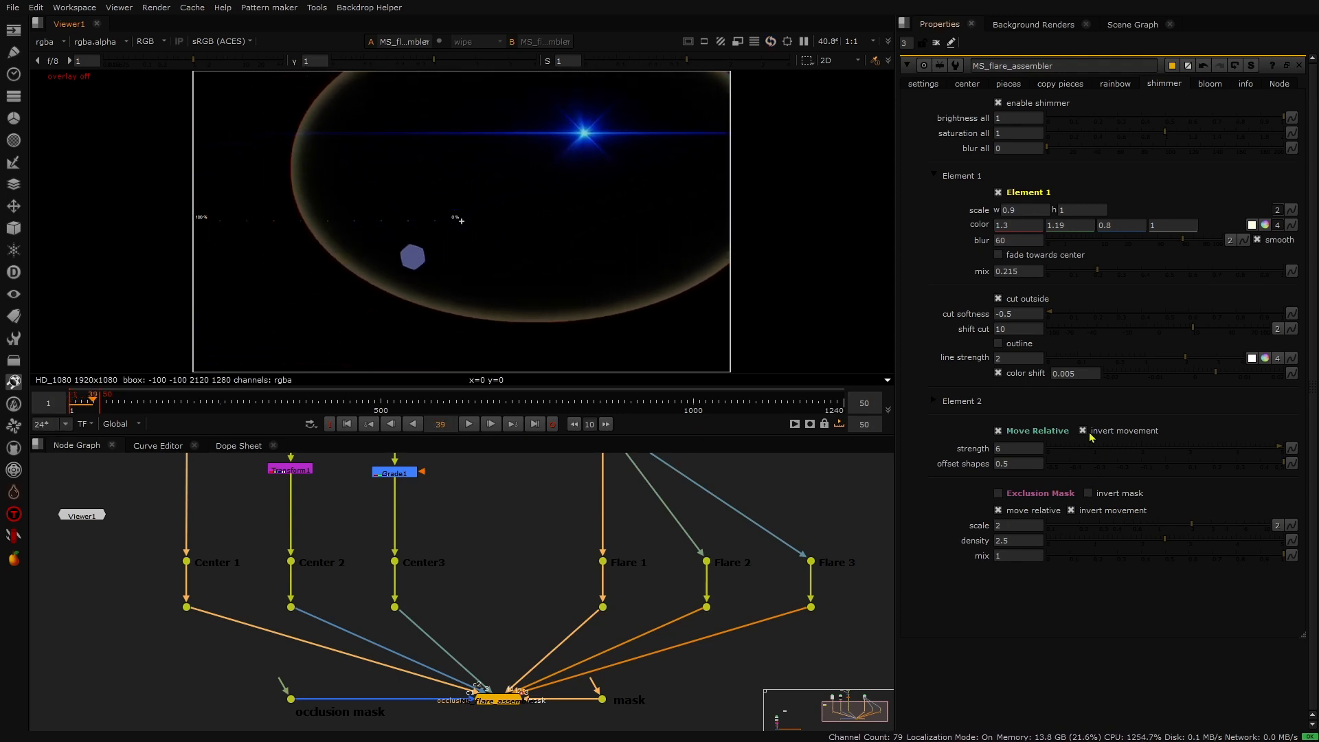
- Toggle invert movement off and back on to compare the shimmer motion during playback
{"action": "left_click", "coordinate": [1083, 431]}
{"action": "left_click", "coordinate": [346, 424]}
{"action": "left_click", "coordinate": [469, 423]}
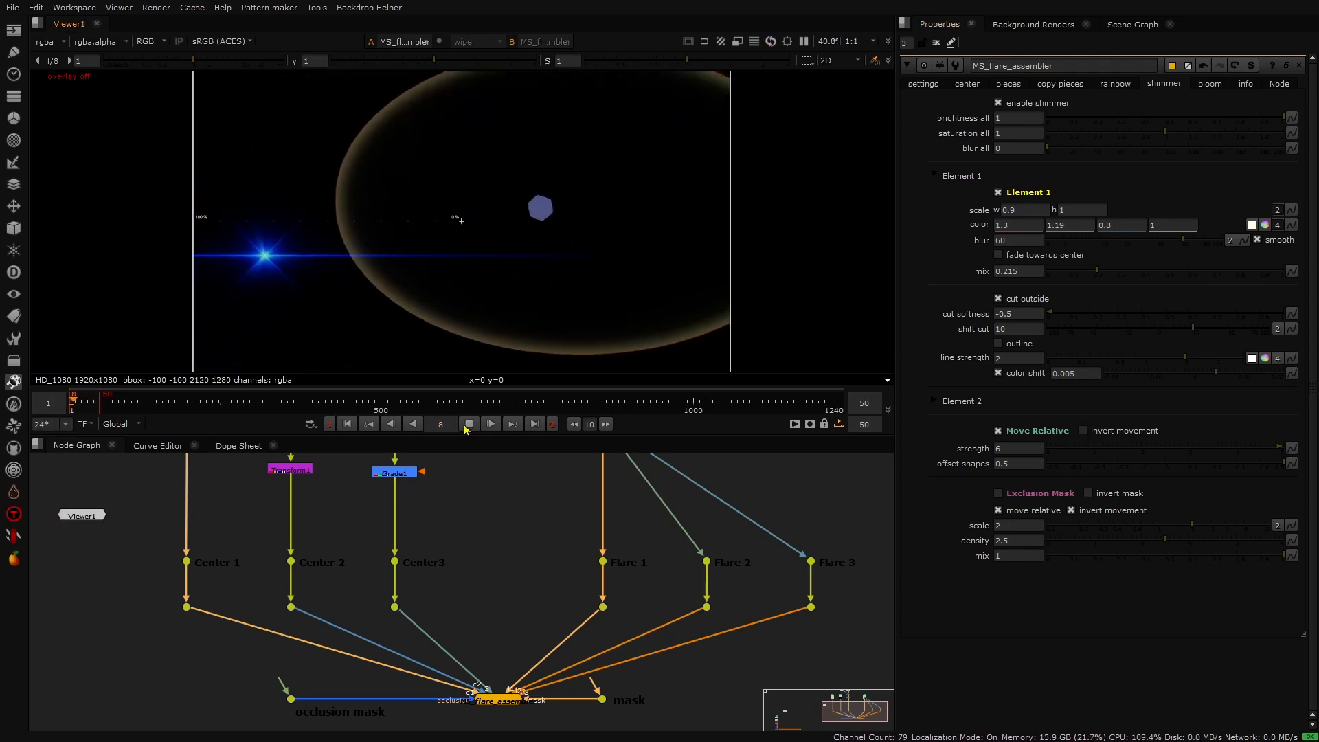
{"action": "left_click", "coordinate": [1099, 430]}
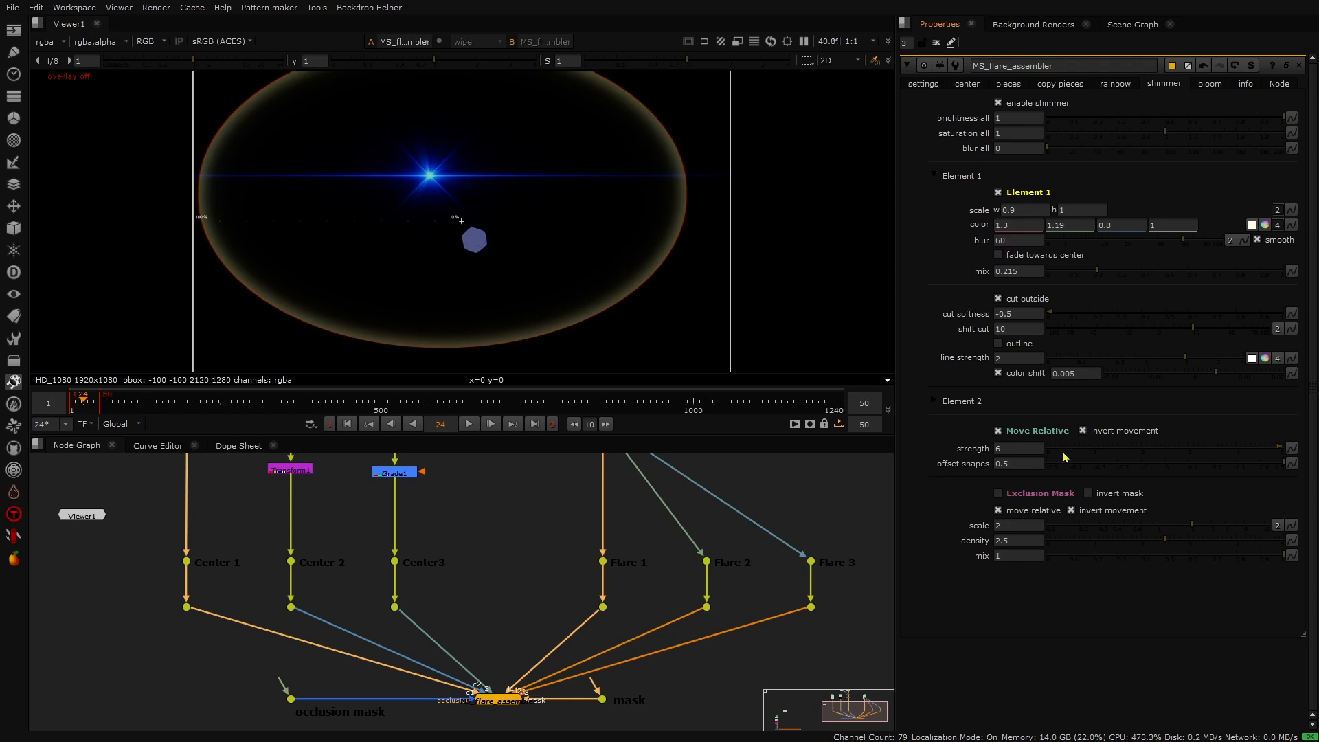
- Expand shimmer Element 2, enable it, and collapse its section again
{"action": "left_click", "coordinate": [935, 401]}
{"action": "left_click", "coordinate": [1008, 421]}
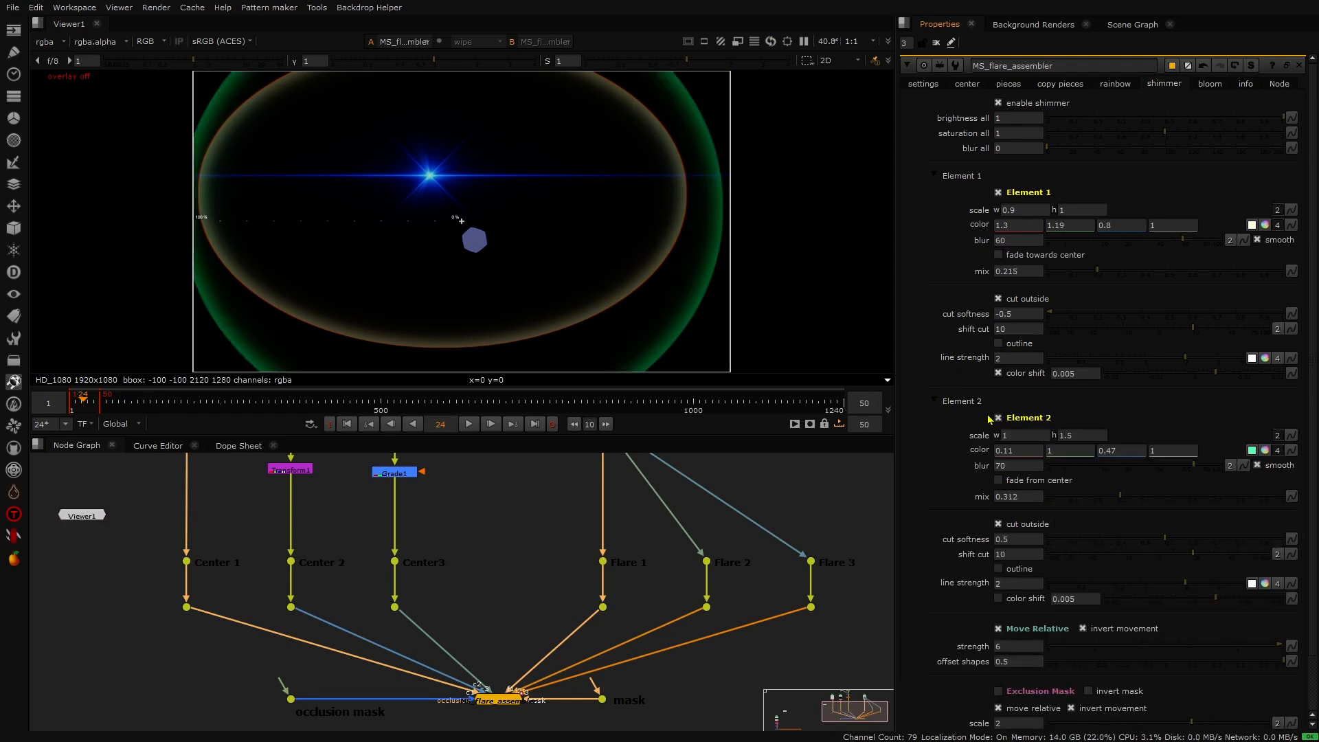
{"action": "left_click", "coordinate": [955, 405]}
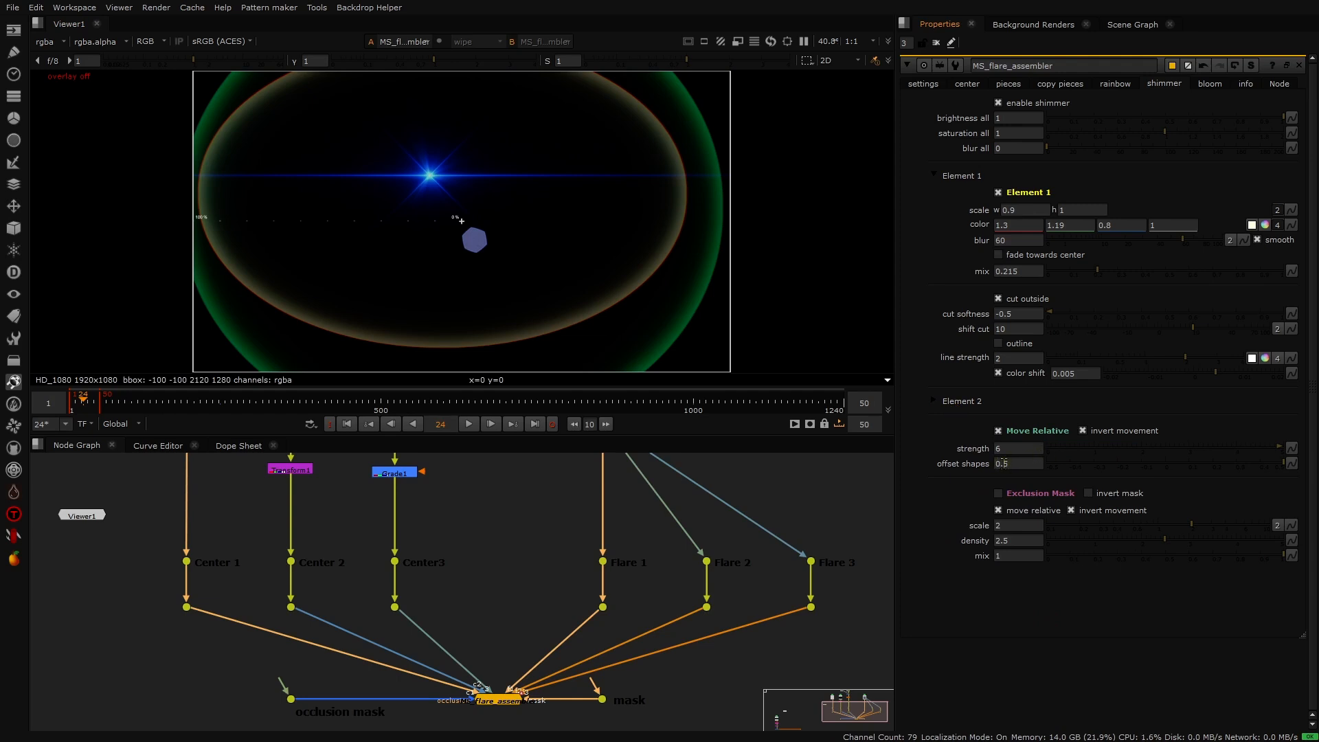
- Lower the Move Relative offset shapes to 0 and preview the animation
{"action": "left_click", "coordinate": [346, 424]}
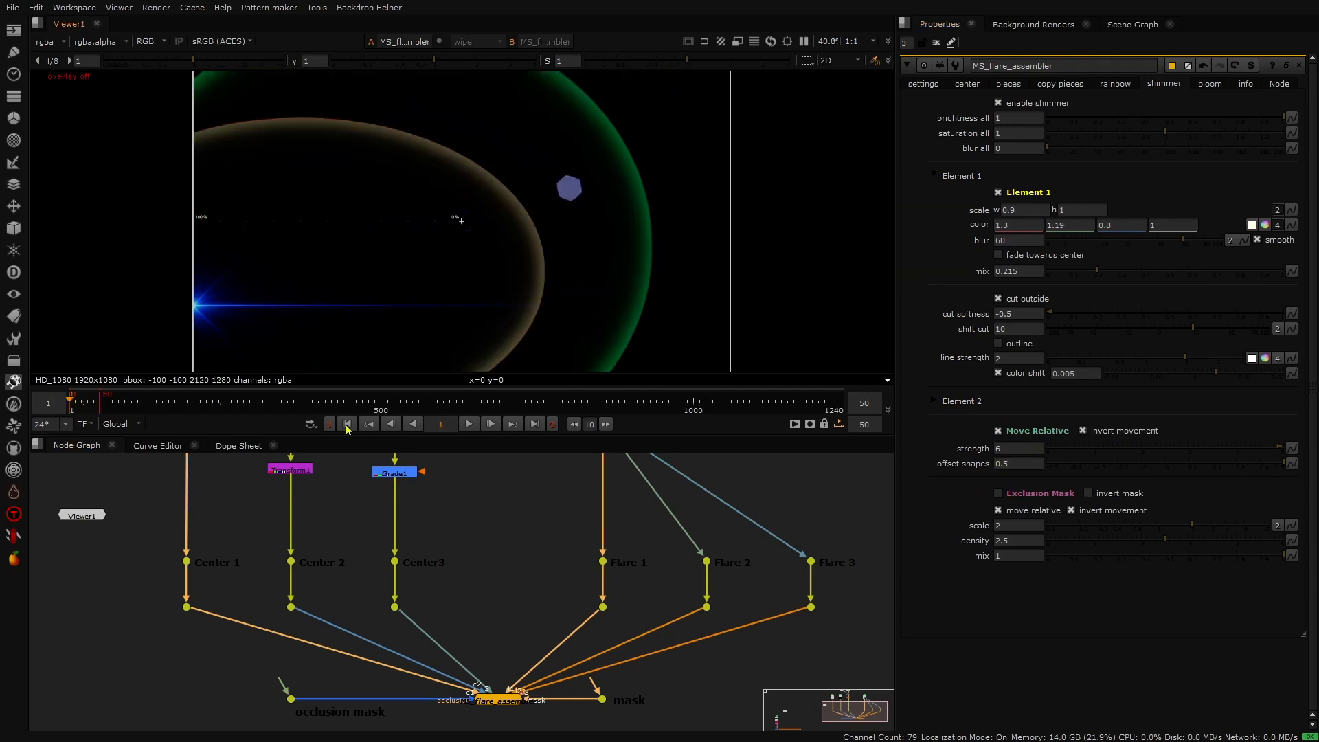
{"action": "left_click", "coordinate": [470, 425]}
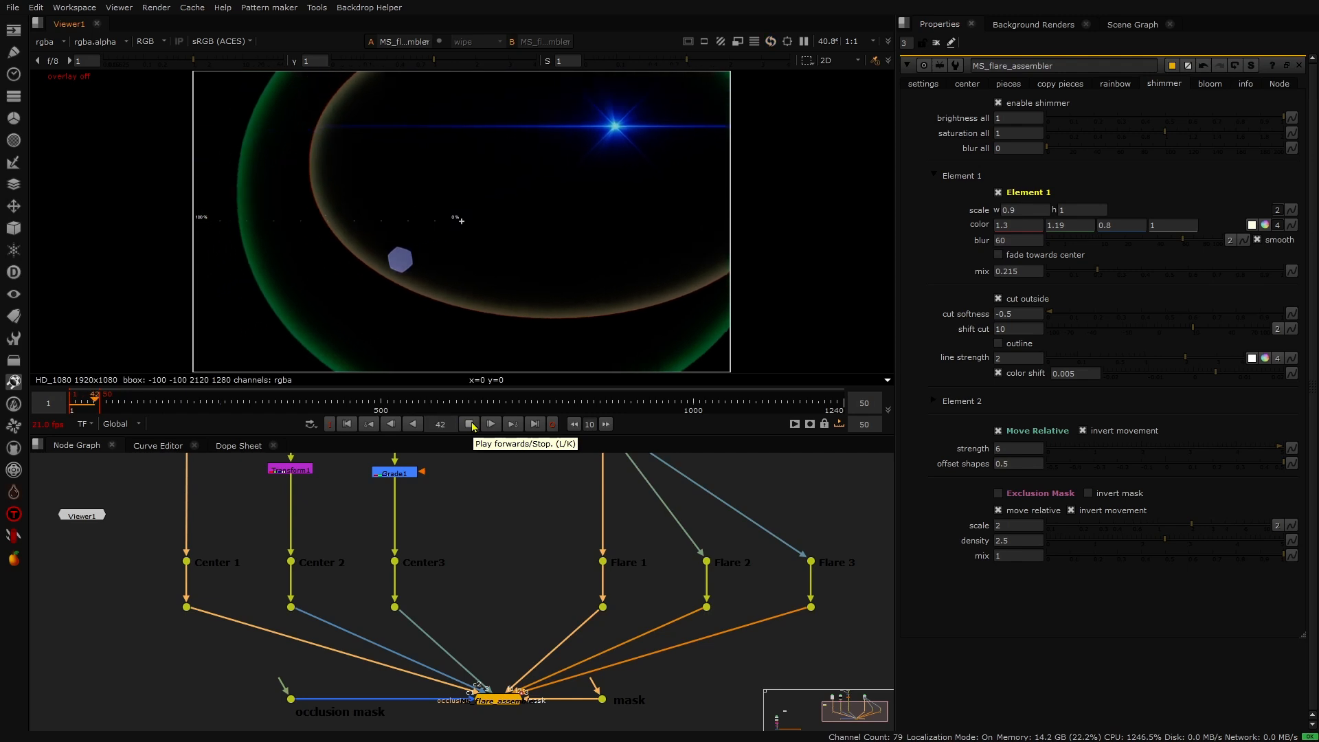
{"action": "left_click", "coordinate": [470, 424]}
{"action": "left_click", "coordinate": [469, 425]}
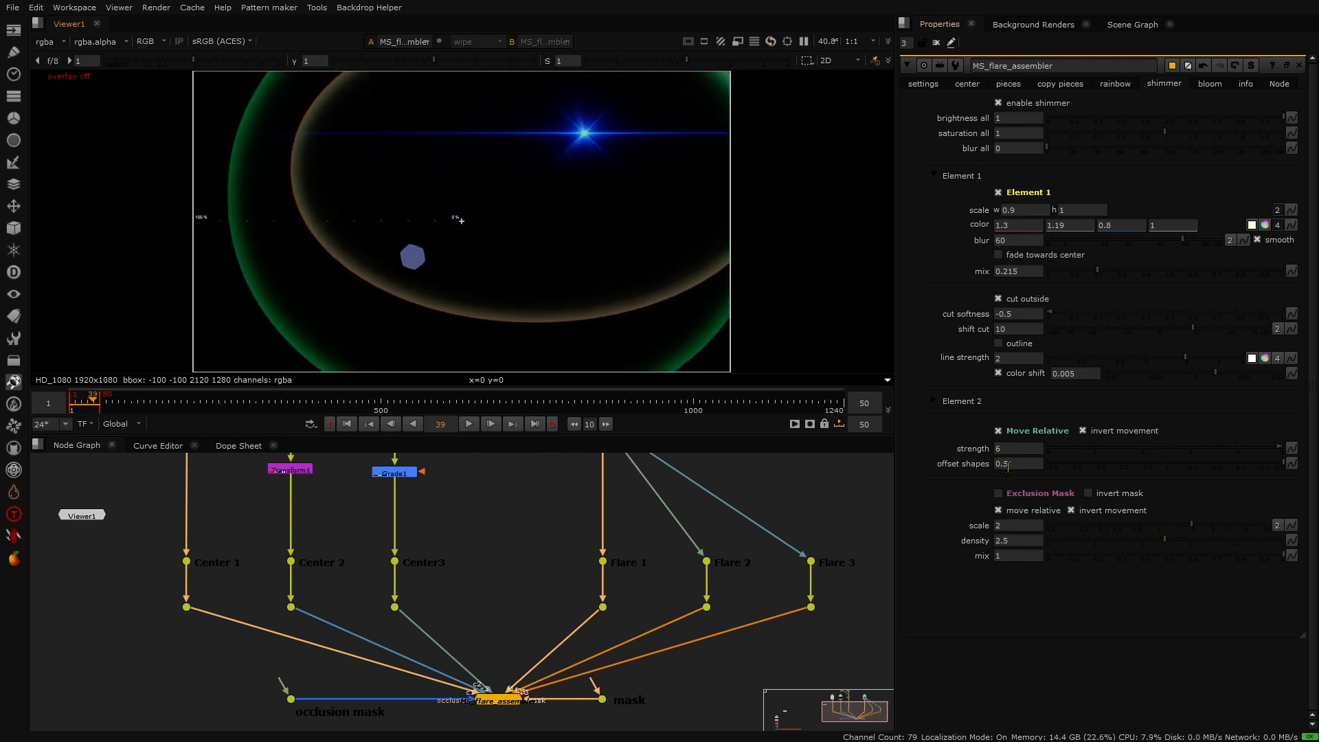
{"action": "left_click", "coordinate": [1007, 465]}
{"action": "key", "text": "Down"}
{"action": "key", "text": "Down"}
{"action": "key", "text": "Down"}
{"action": "key", "text": "Down"}
{"action": "key", "text": "Down"}
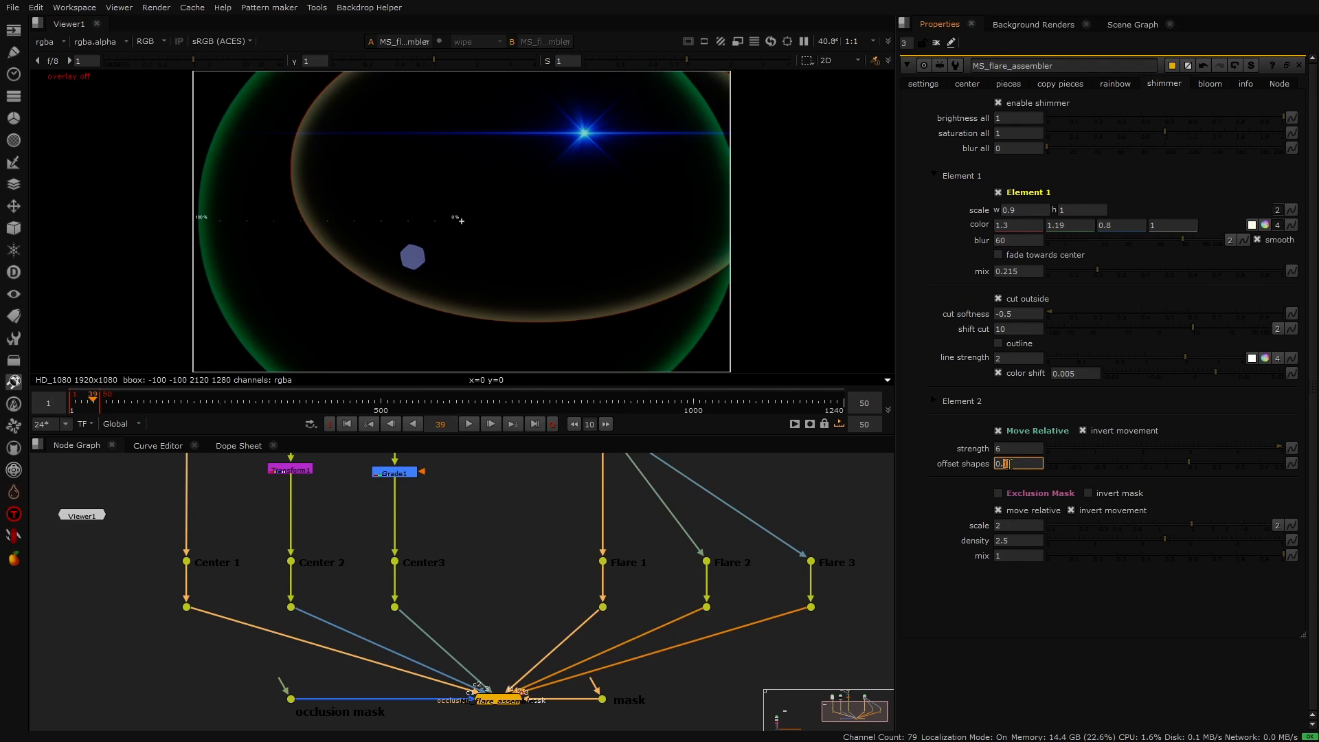
{"action": "left_click", "coordinate": [469, 424]}
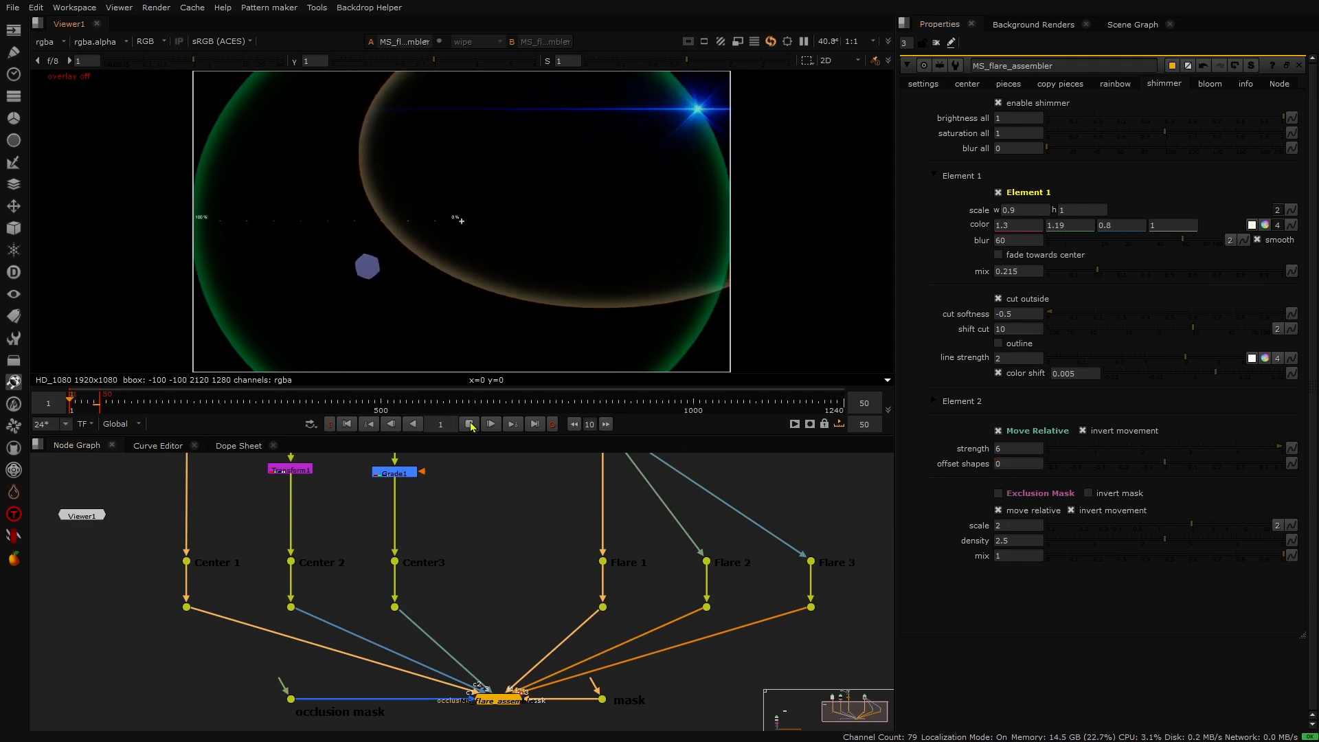
{"action": "left_click", "coordinate": [470, 424]}
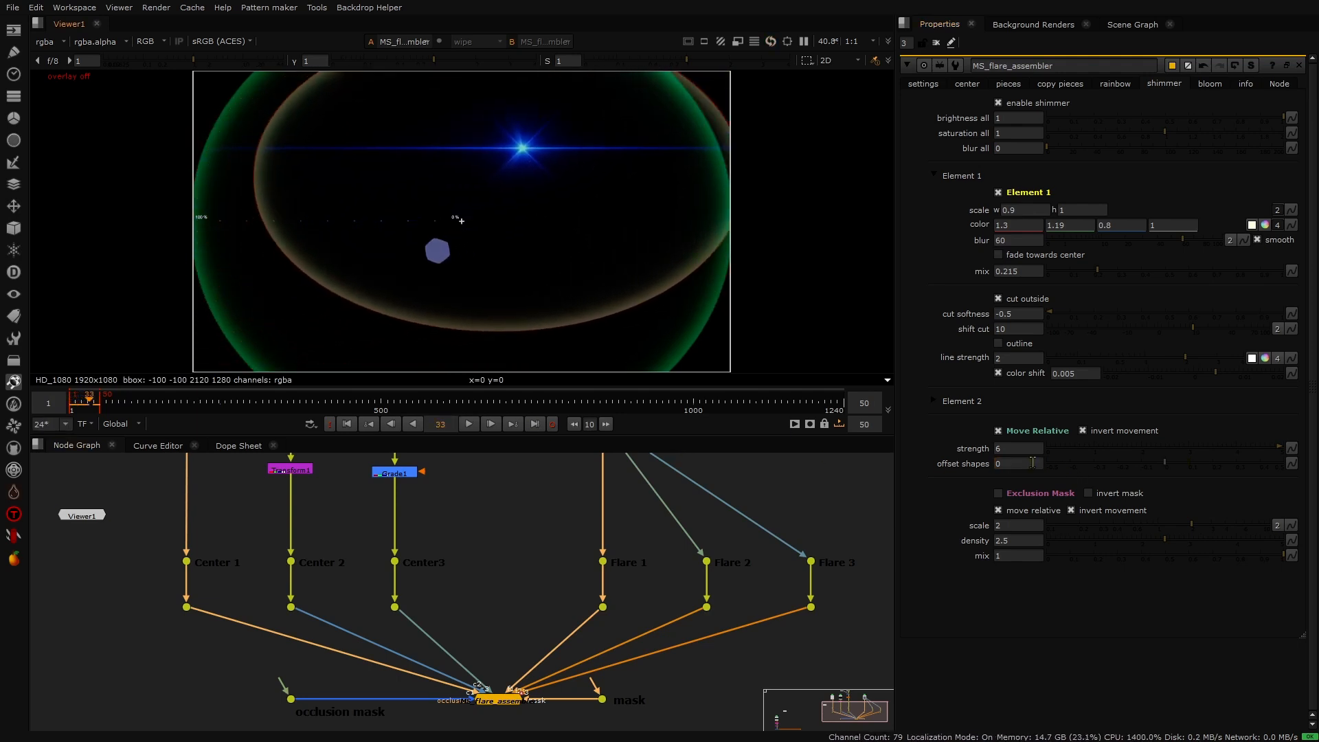
- Set the offset shapes to 2 and preview the animation
{"action": "left_click", "coordinate": [996, 463]}
{"action": "type", "text": "2"}
{"action": "key", "text": "Return"}
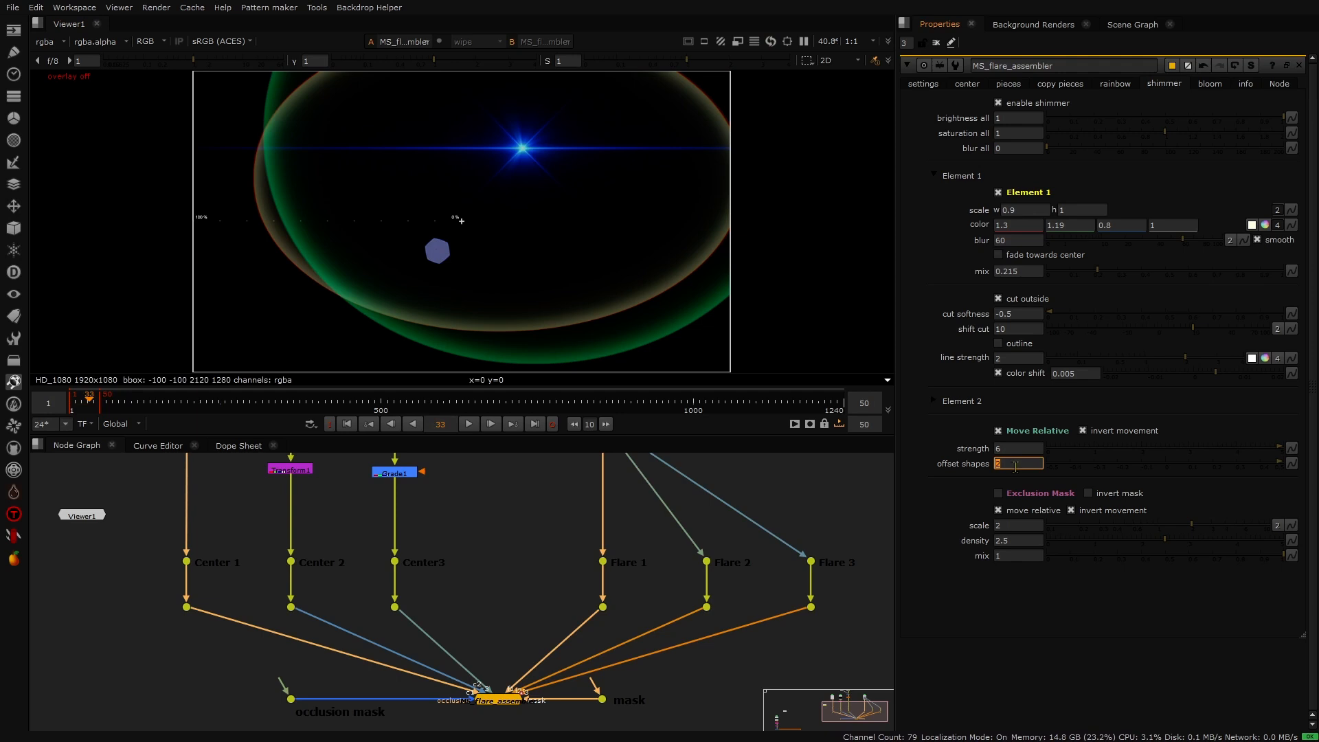
{"action": "left_click", "coordinate": [470, 424]}
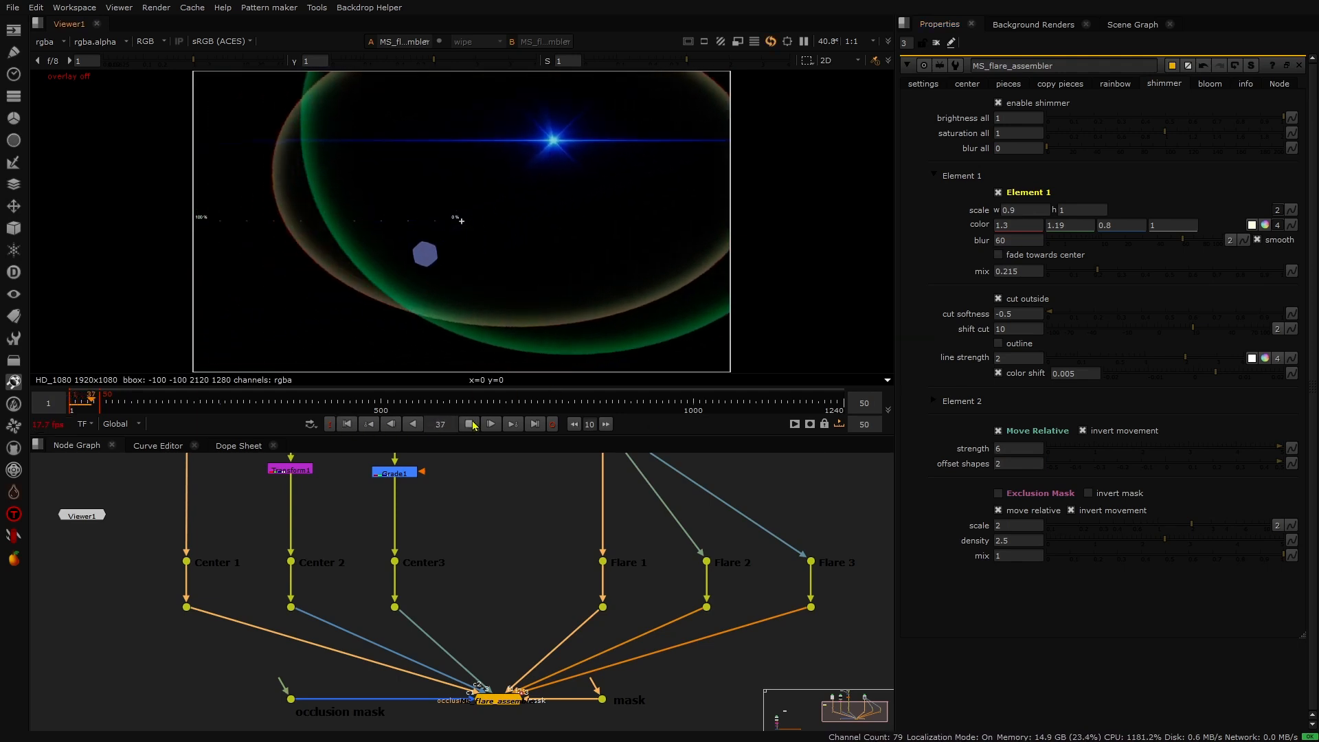
{"action": "left_click", "coordinate": [471, 424]}
{"action": "left_click", "coordinate": [351, 426]}
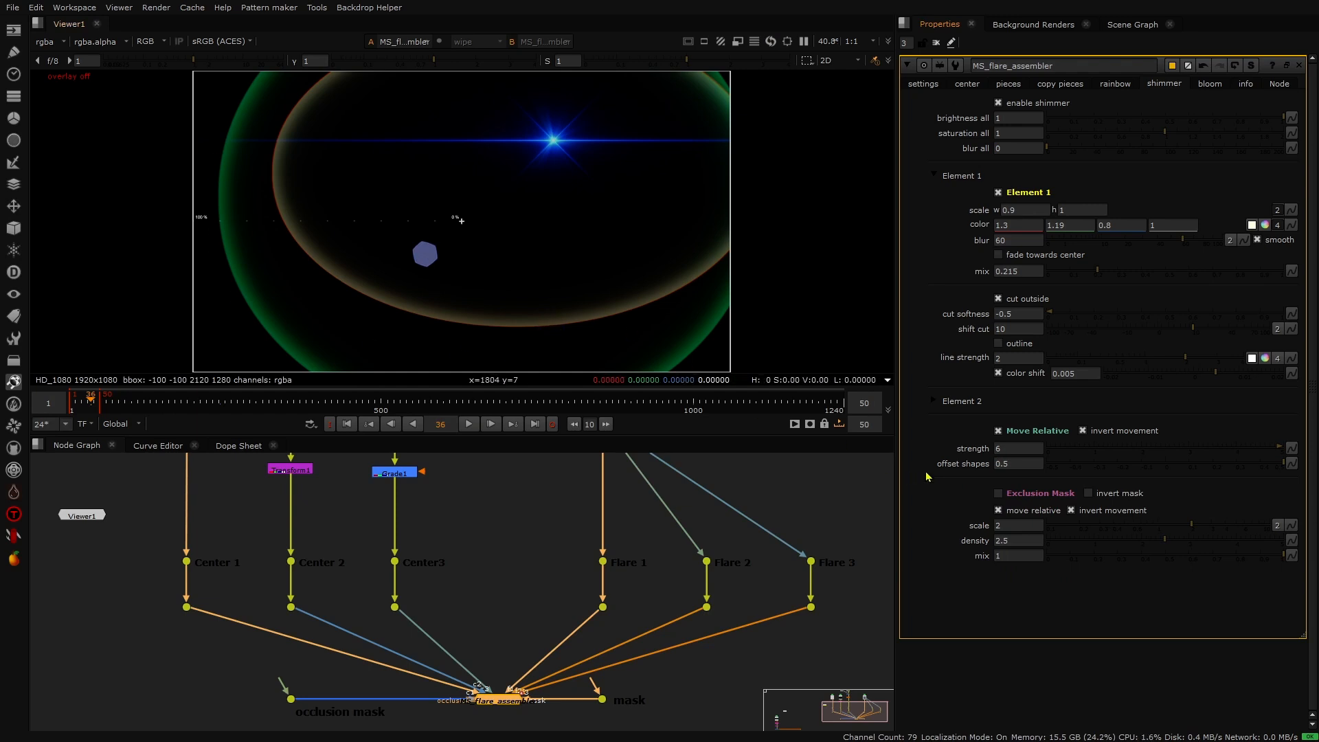
- Enable the Exclusion Mask for shimmer Element 1 and preview playback
{"action": "left_click", "coordinate": [998, 494]}
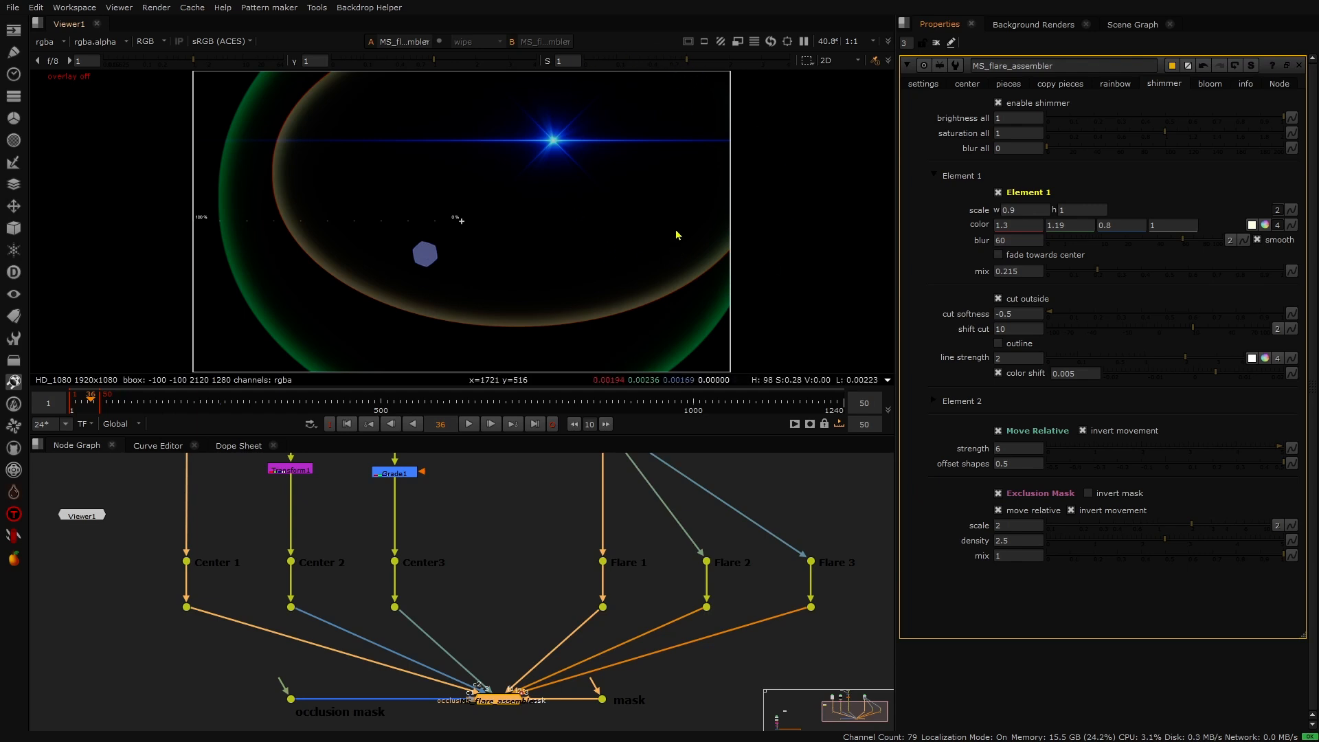
{"action": "left_click", "coordinate": [347, 423]}
{"action": "left_click", "coordinate": [469, 424]}
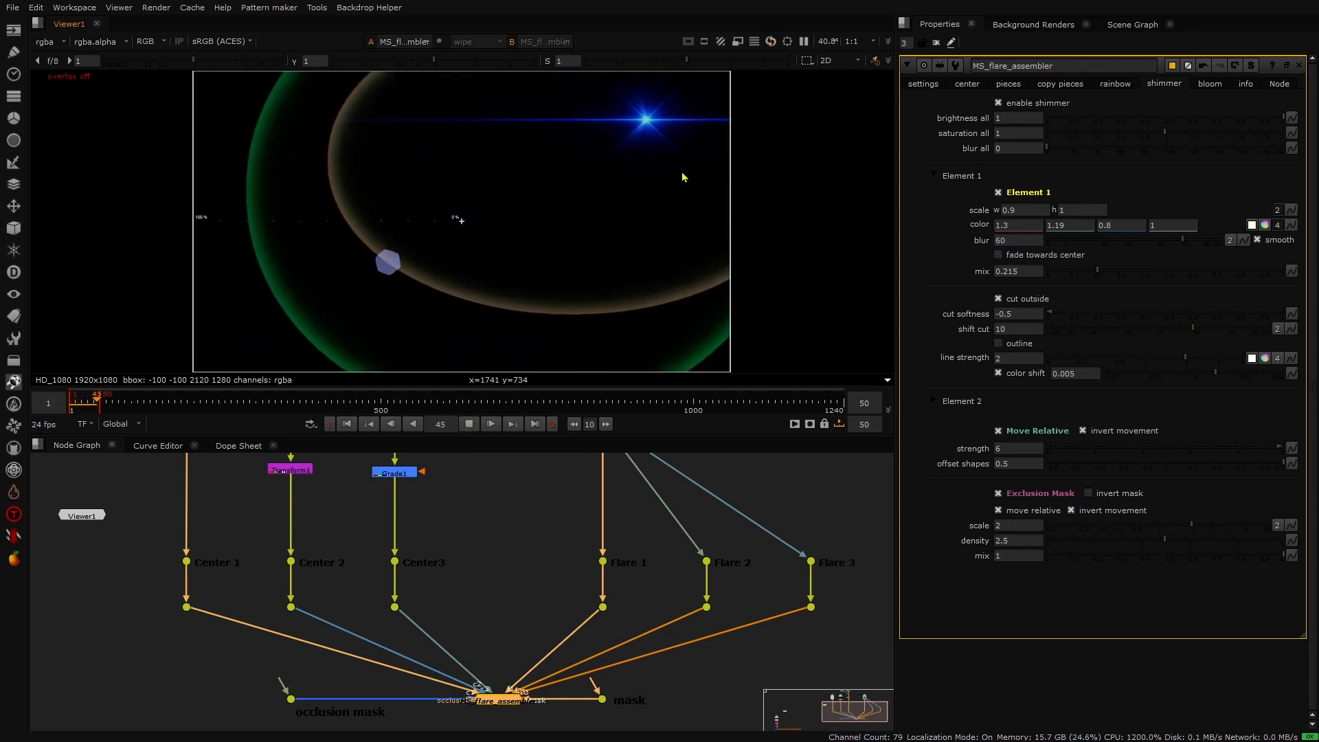
{"action": "left_click", "coordinate": [469, 423]}
- Set the exclusion mask scale to 3 and turn off its invert movement option
{"action": "left_click_drag", "start_coordinate": [1010, 527], "coordinate": [987, 524]}
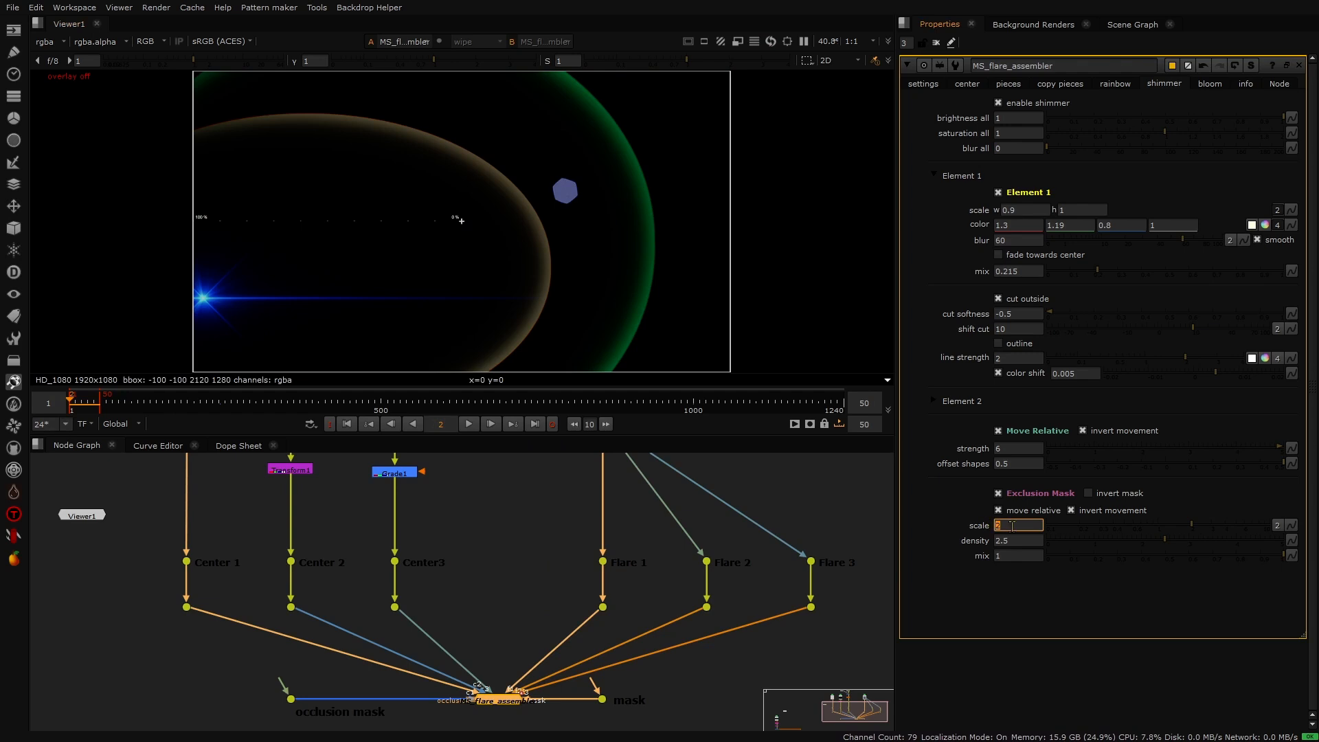
{"action": "type", "text": "3"}
{"action": "left_click", "coordinate": [469, 424]}
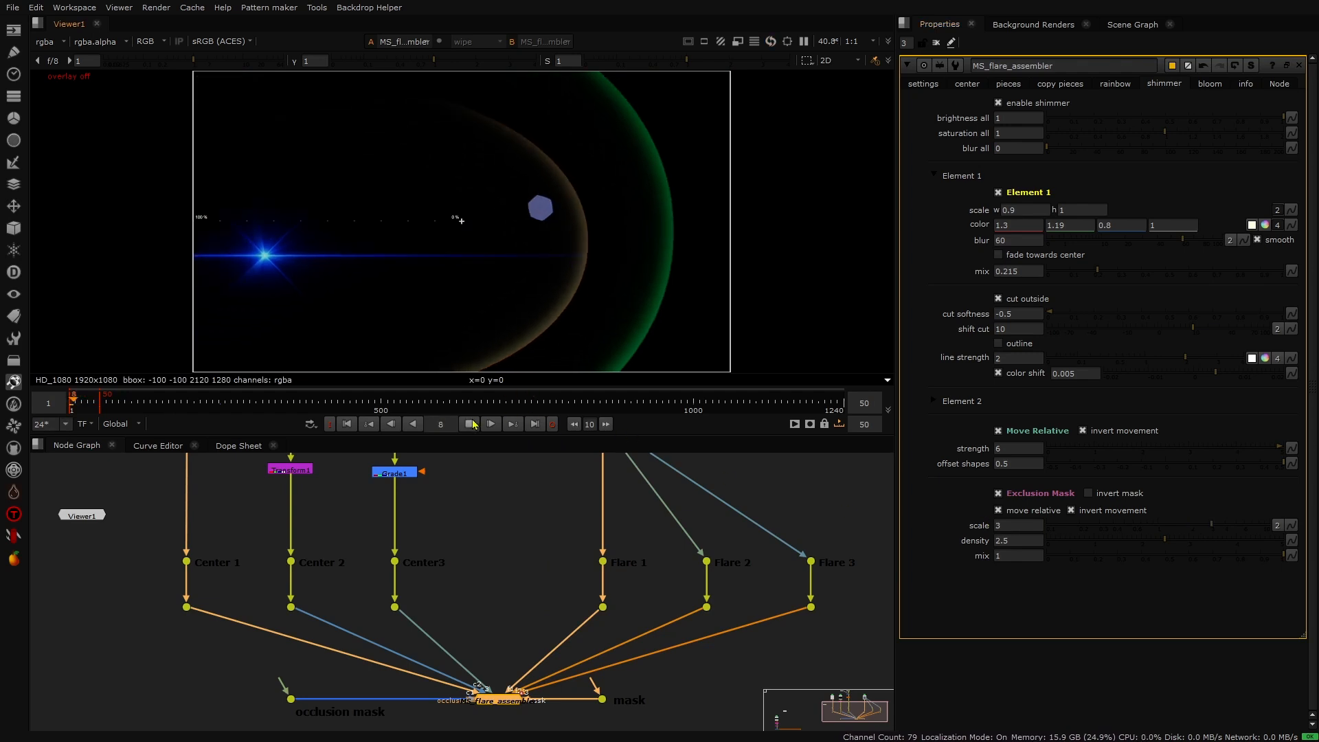
{"action": "left_click", "coordinate": [470, 424]}
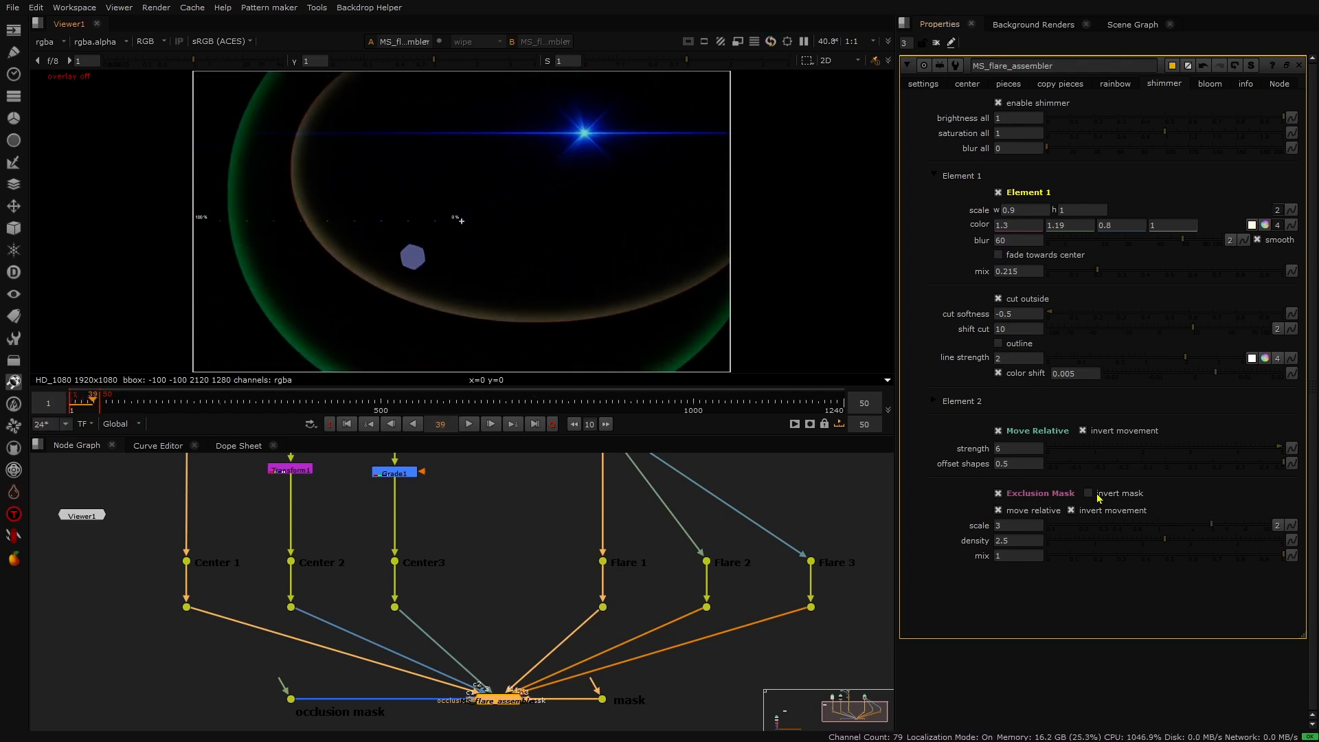
{"action": "left_click", "coordinate": [1071, 510]}
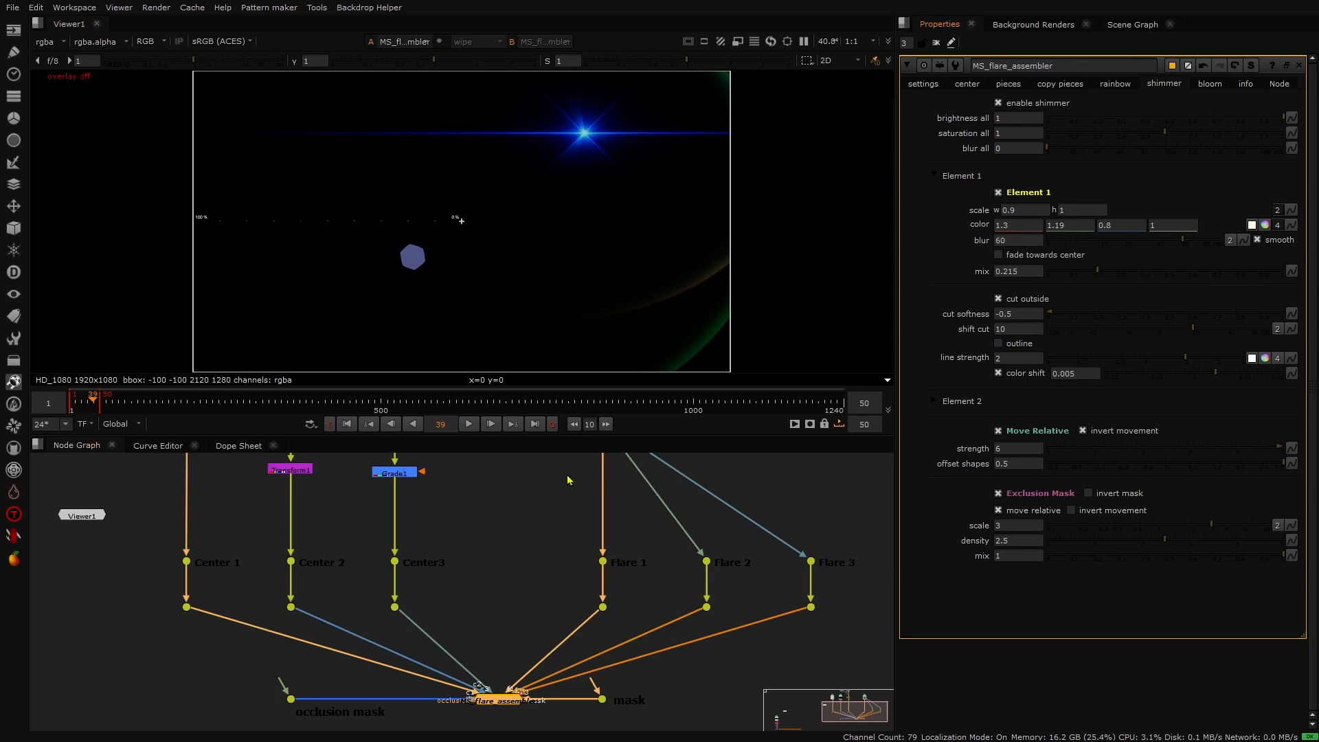
{"action": "left_click", "coordinate": [469, 424]}
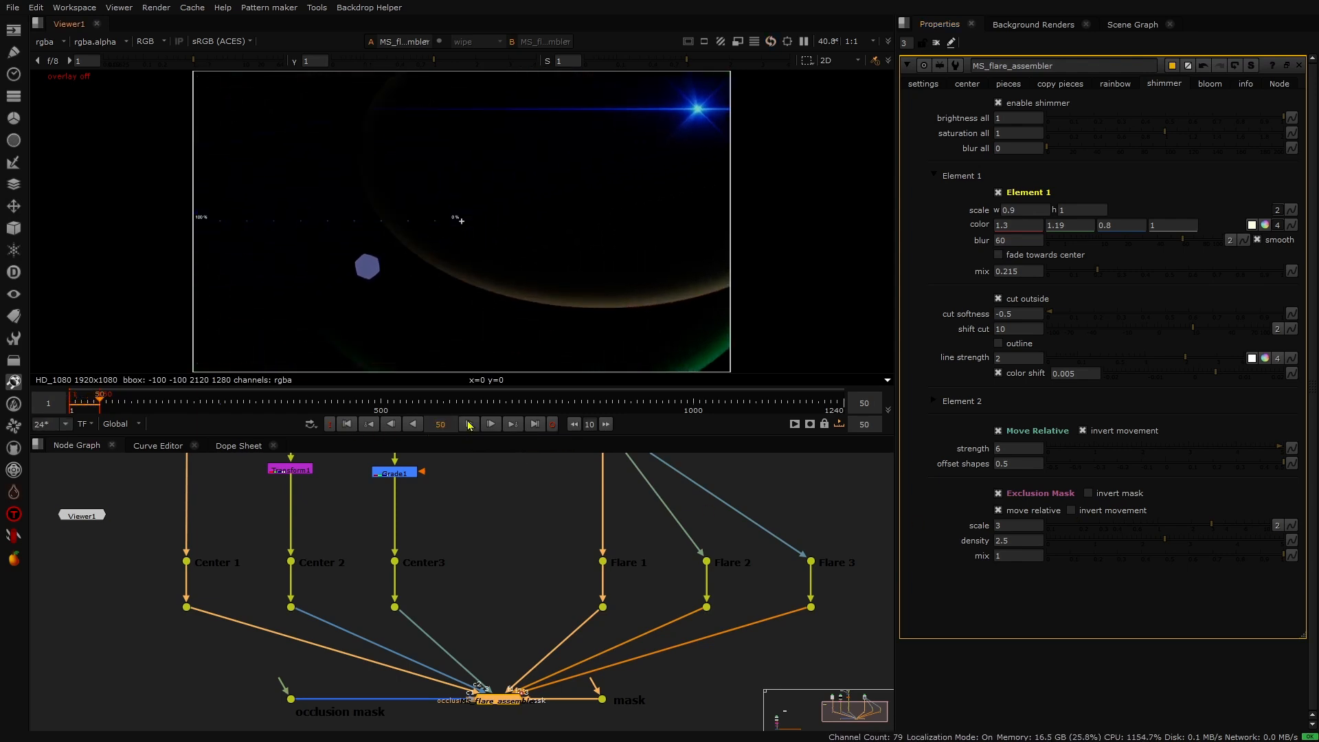
- Set the exclusion mask density to 1.5
{"action": "left_click", "coordinate": [1001, 540]}
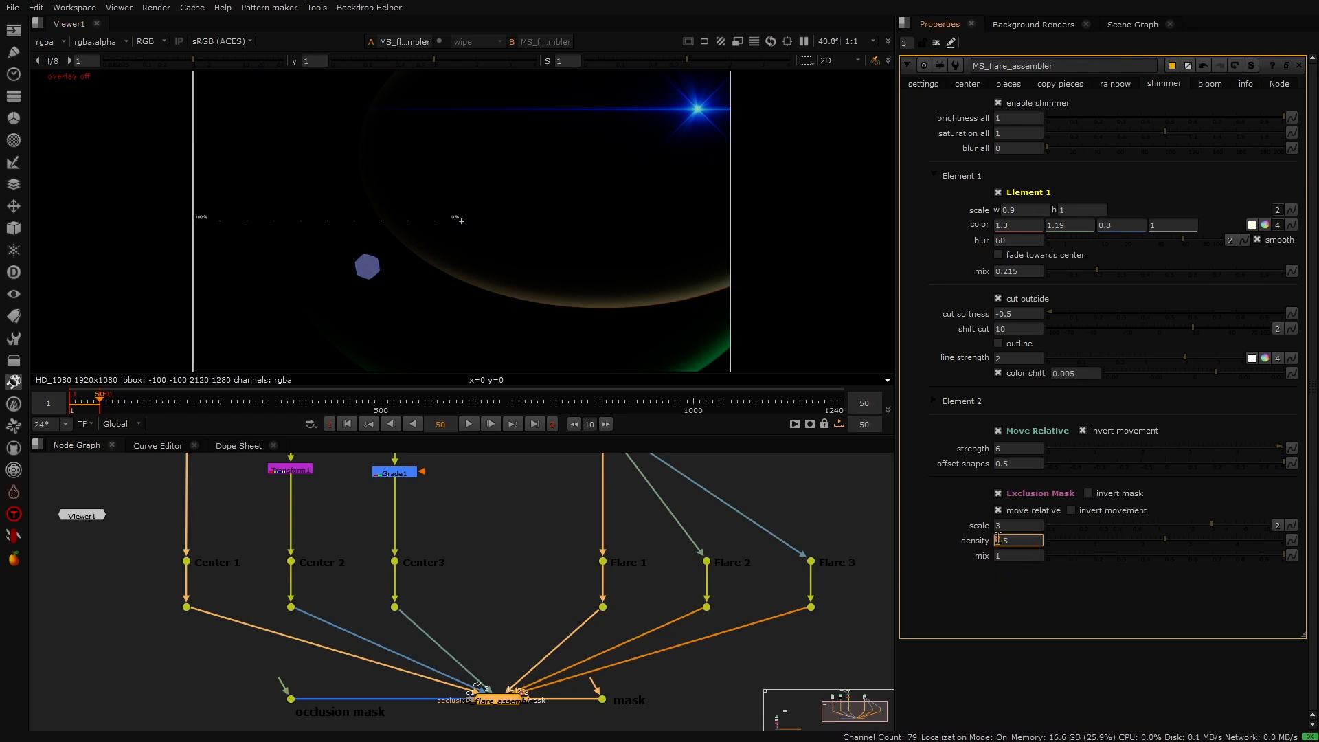
{"action": "key", "text": "Return"}
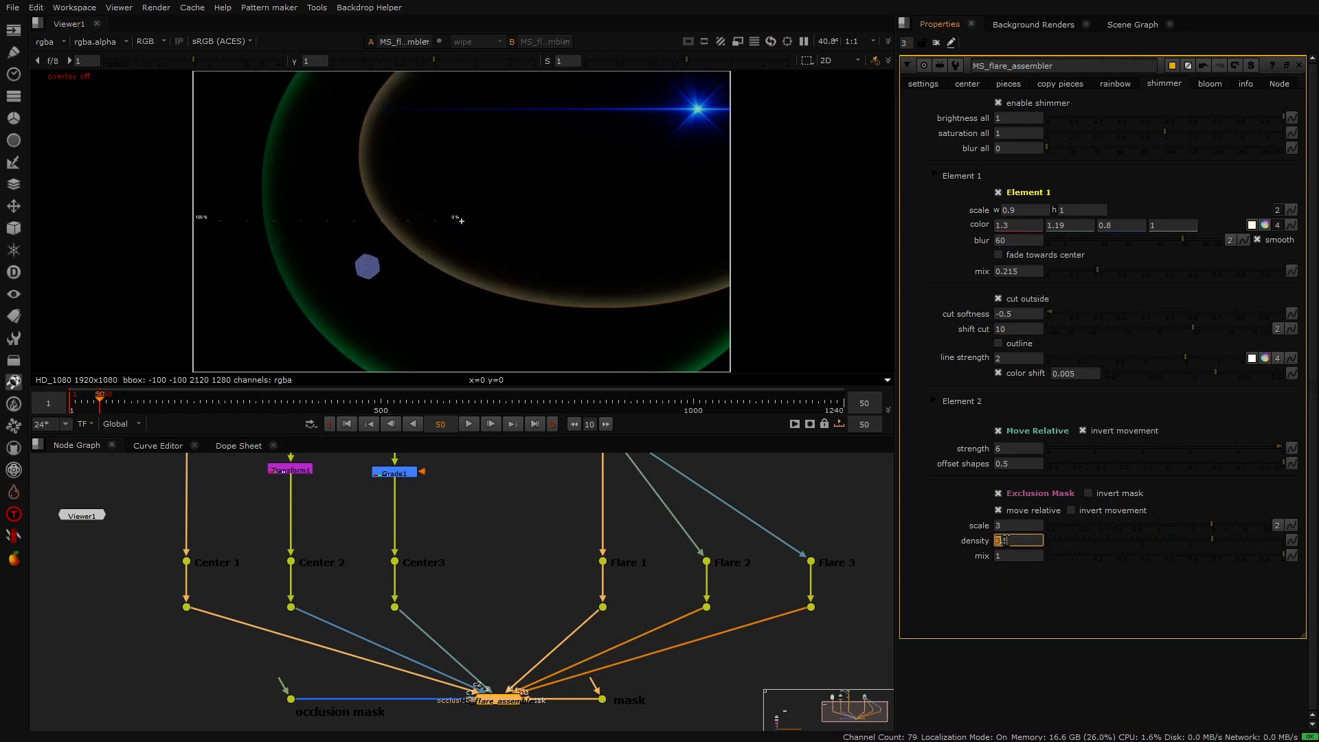
{"action": "type", "text": "1"}
{"action": "key", "text": "Return"}
{"action": "type", "text": ".5"}
{"action": "key", "text": "Return"}
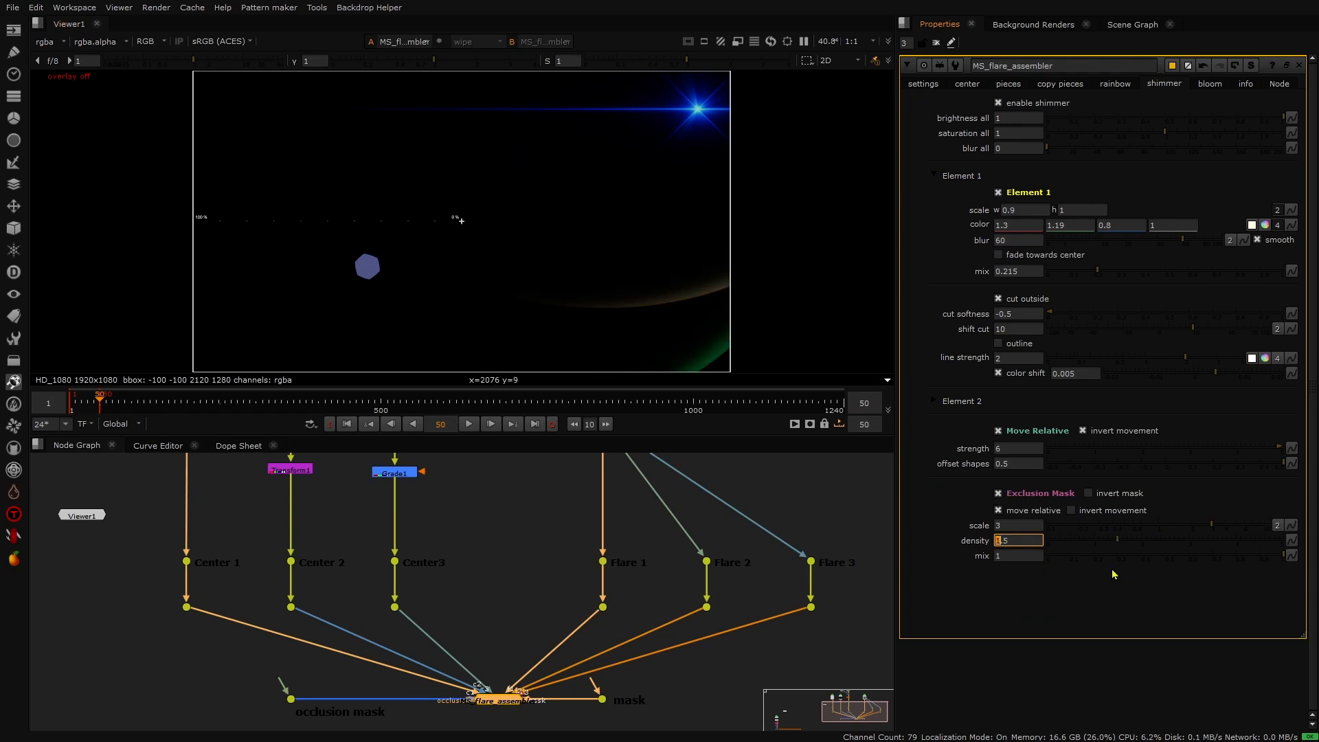
- Set the exclusion mask density to 2
{"action": "type", "text": "2"}
{"action": "key", "text": "Return"}
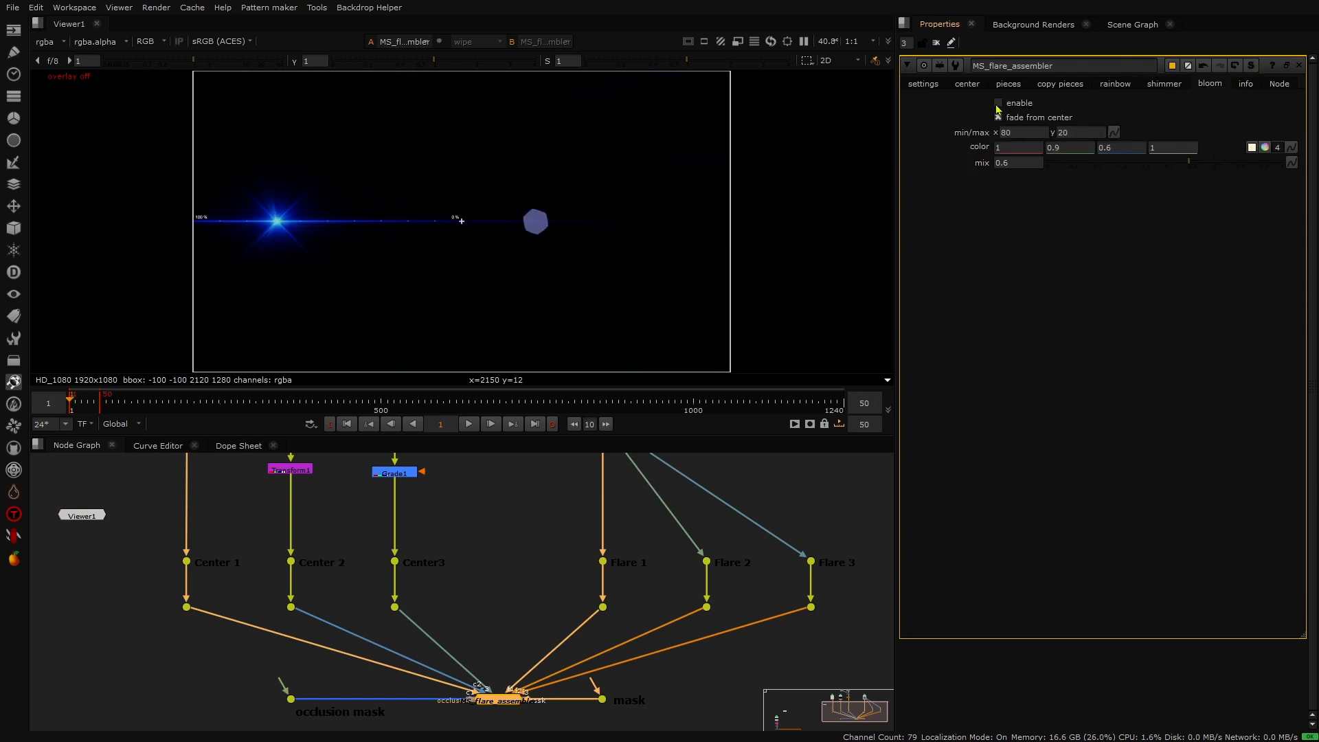
- Step the flare center's x position up and down repeatedly in the general settings to preview how the flare moves
{"action": "left_click", "coordinate": [936, 86]}
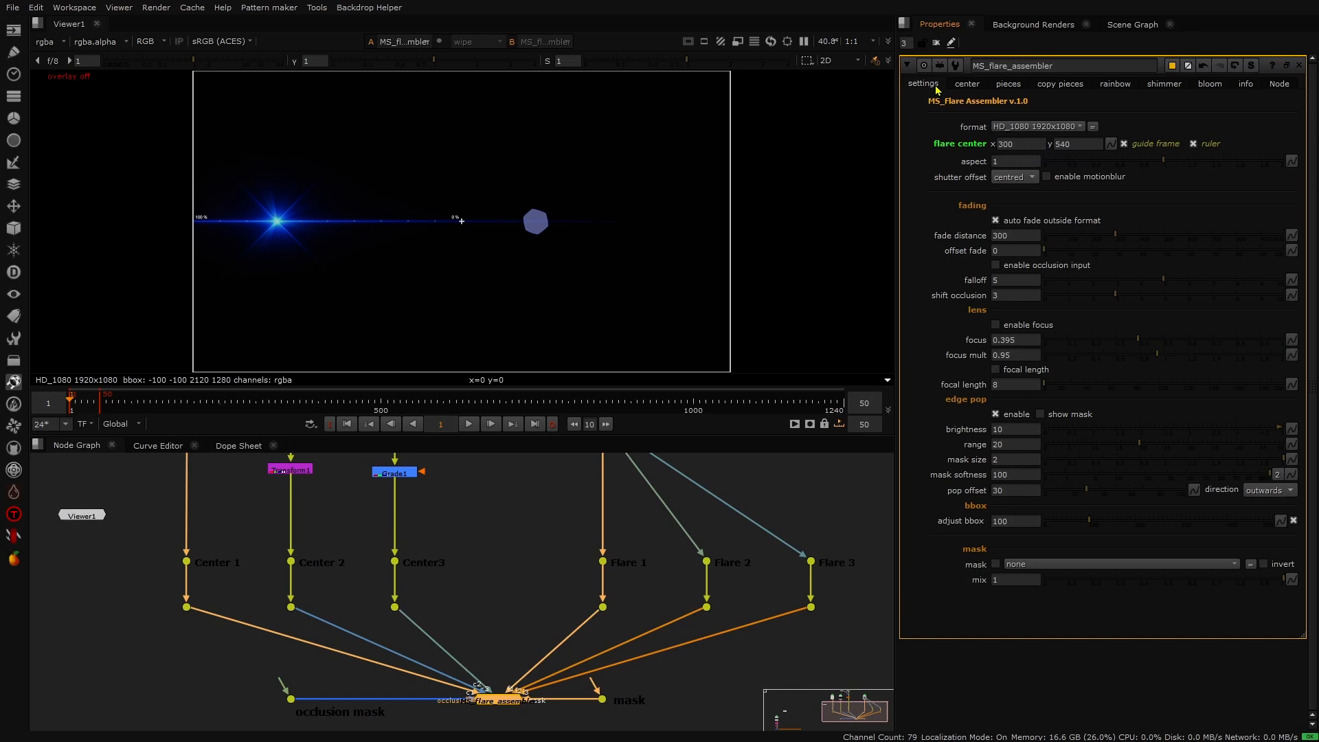
{"action": "left_click", "coordinate": [1000, 142]}
{"action": "key", "text": "Up"}
{"action": "key", "text": "Up"}
{"action": "key", "text": "Up"}
{"action": "key", "text": "Up"}
{"action": "key", "text": "Up"}
{"action": "key", "text": "Up"}
{"action": "key", "text": "Up"}
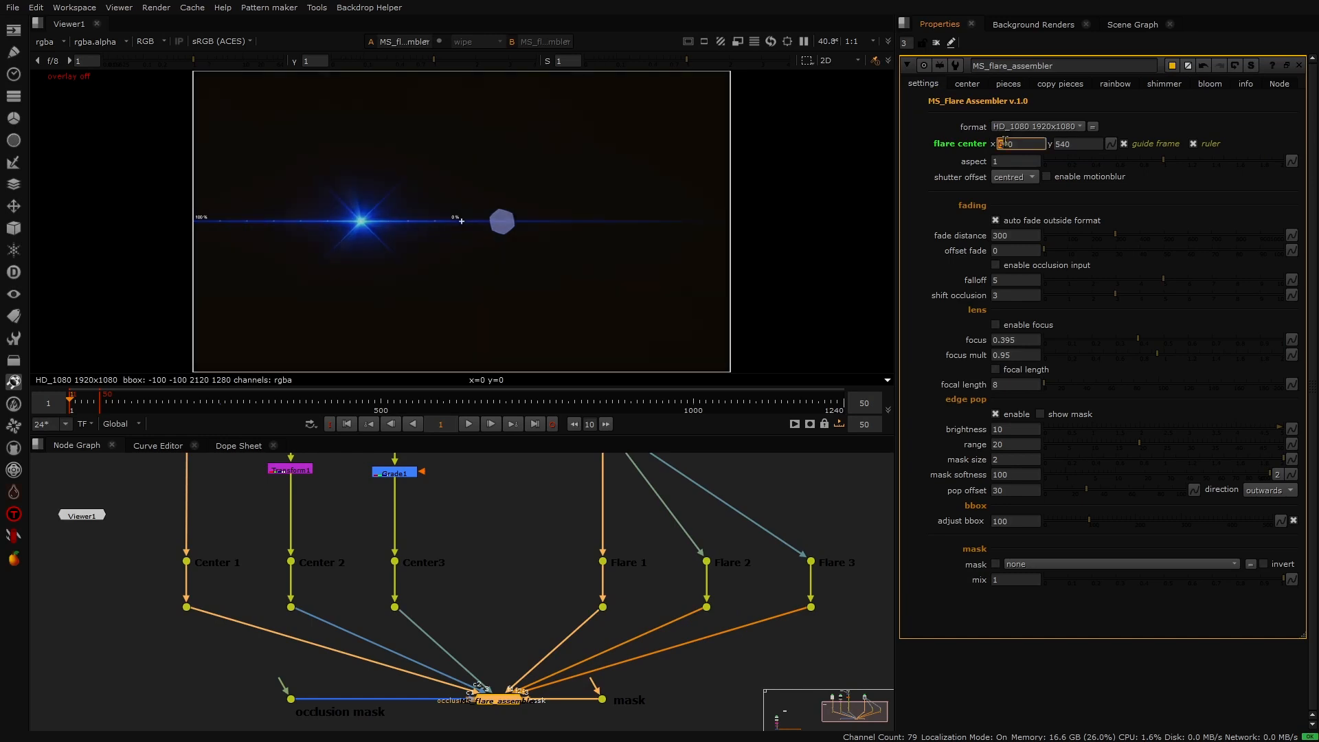
{"action": "key", "text": "Down"}
{"action": "key", "text": "Down"}
{"action": "key", "text": "Down"}
{"action": "key", "text": "Down"}
{"action": "key", "text": "Down"}
{"action": "key", "text": "Down"}
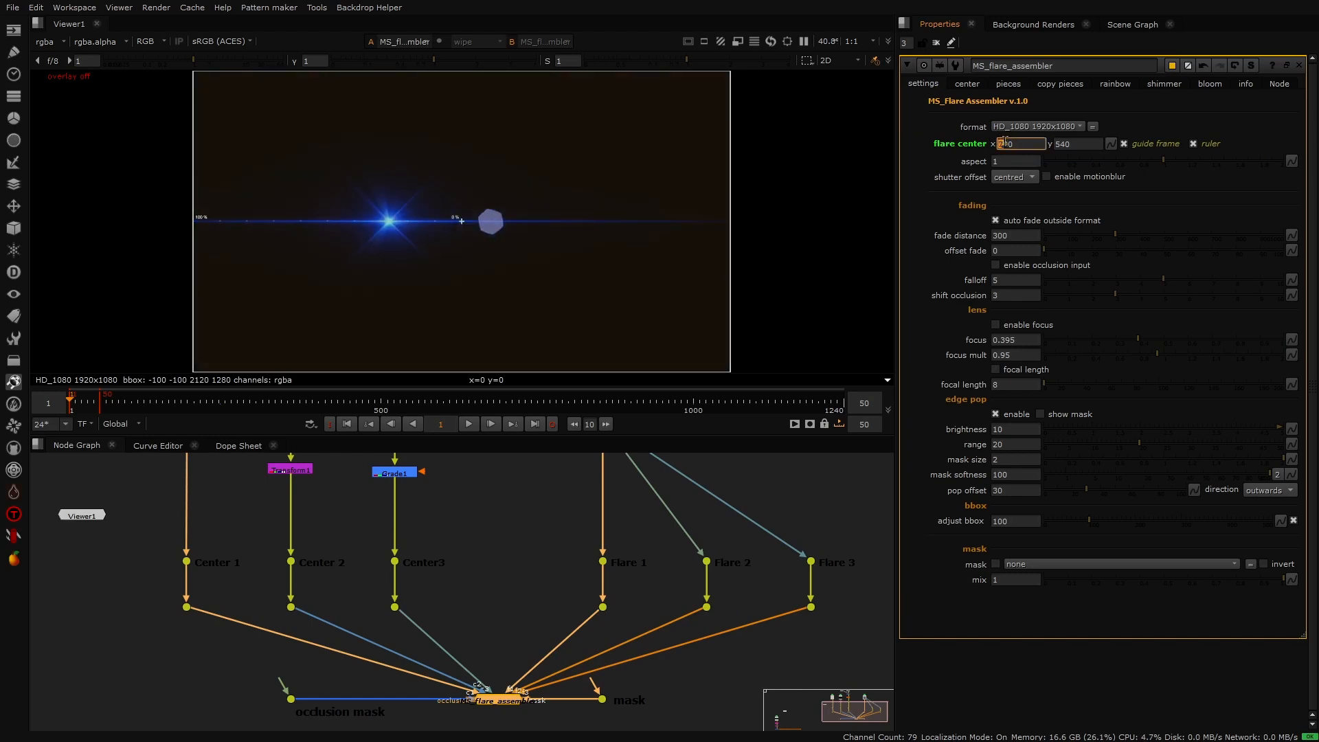
{"action": "key", "text": "Up"}
{"action": "key", "text": "Up"}
{"action": "key", "text": "Up"}
{"action": "key", "text": "Up"}
{"action": "key", "text": "Up"}
{"action": "key", "text": "Down"}
{"action": "key", "text": "Down"}
{"action": "key", "text": "Down"}
{"action": "key", "text": "Down"}
{"action": "key", "text": "Down"}
{"action": "key", "text": "Up"}
{"action": "key", "text": "Up"}
{"action": "key", "text": "Up"}
{"action": "key", "text": "Up"}
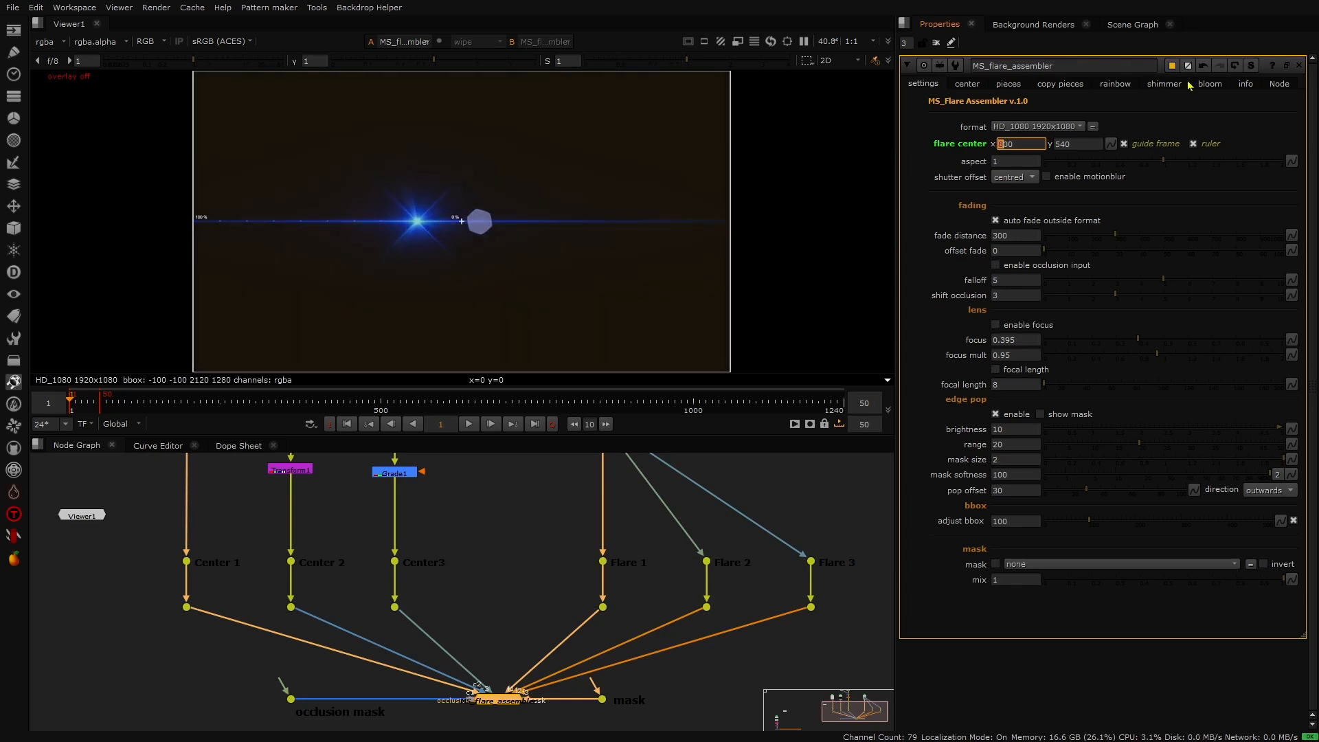
- Open the bloom settings of the flare assembler
{"action": "left_click", "coordinate": [1205, 83]}
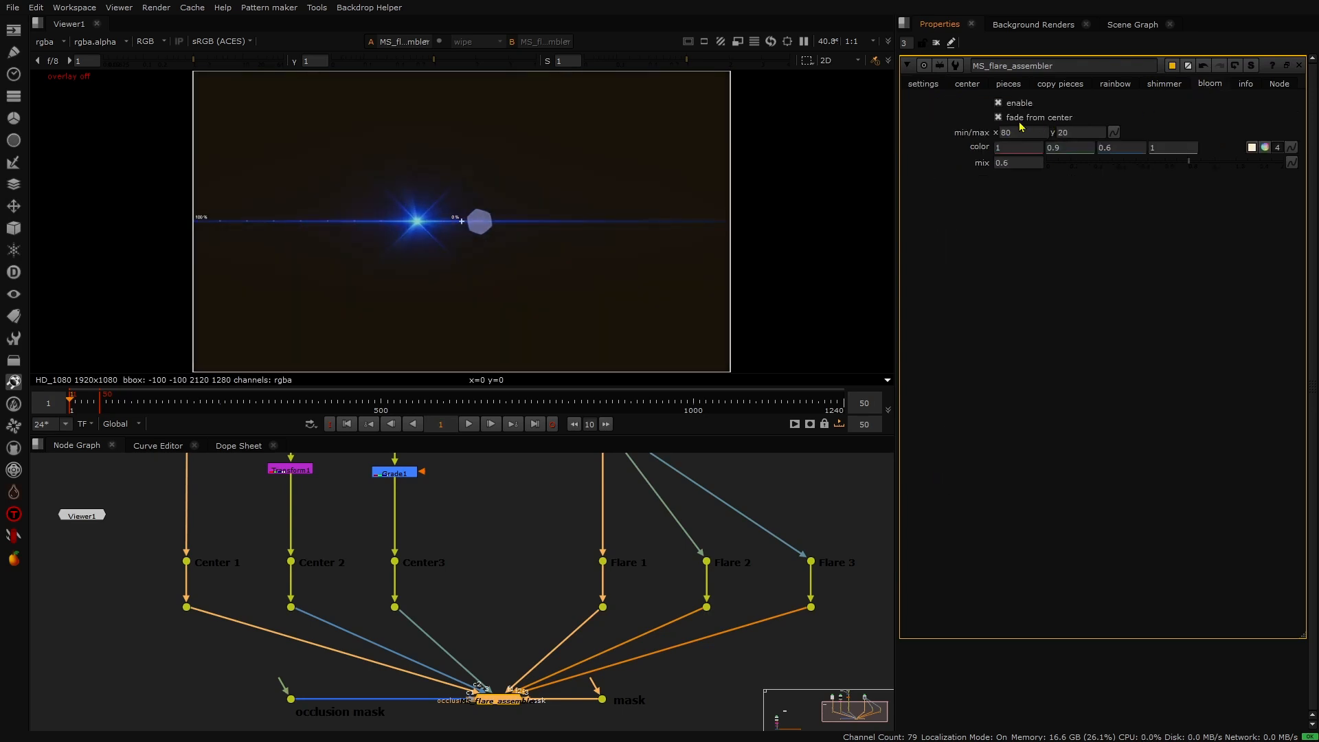